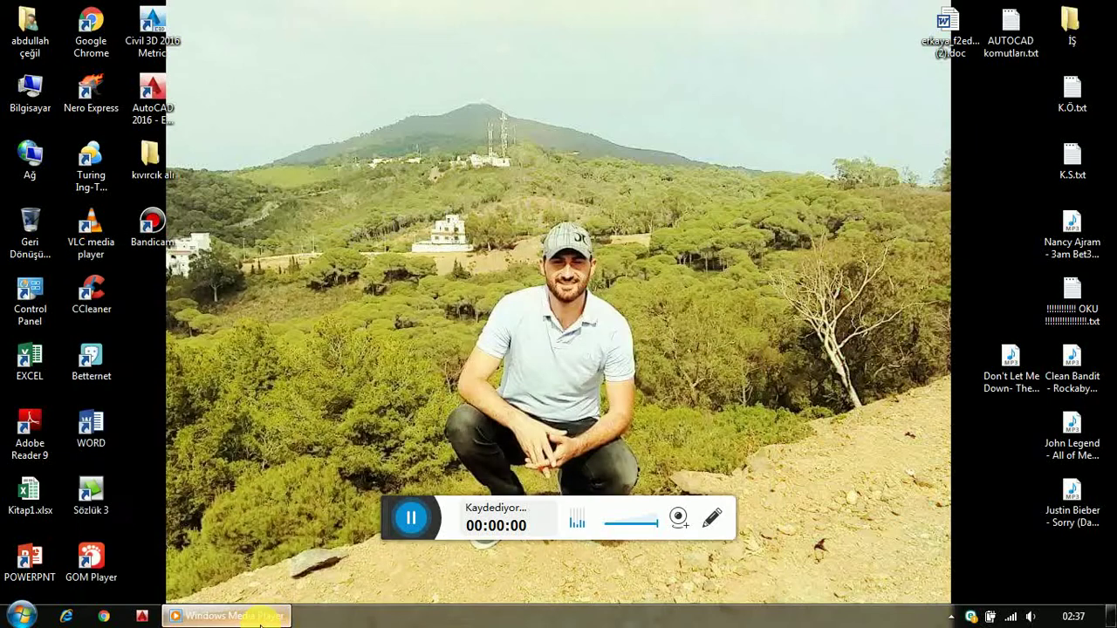
Launch AutoCAD Civil 3D 2016 Metric from its desktop shortcut so a blank Drawing1 opens
{"action": "left_click_drag", "start_coordinate": [393, 539], "coordinate": [1085, 600]}
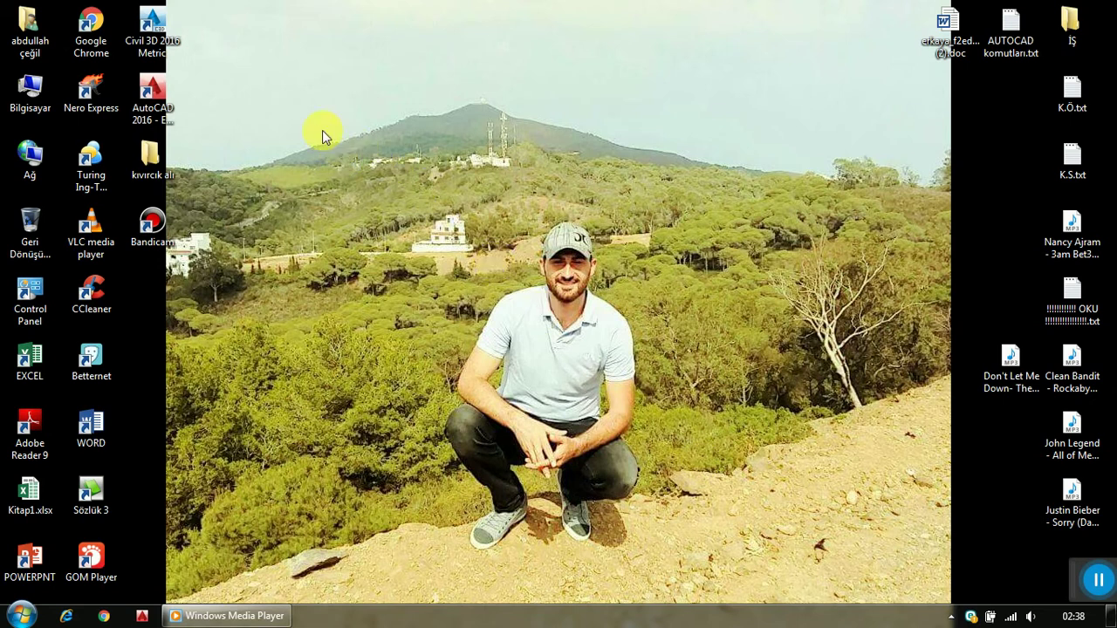
{"action": "double_click", "coordinate": [153, 35]}
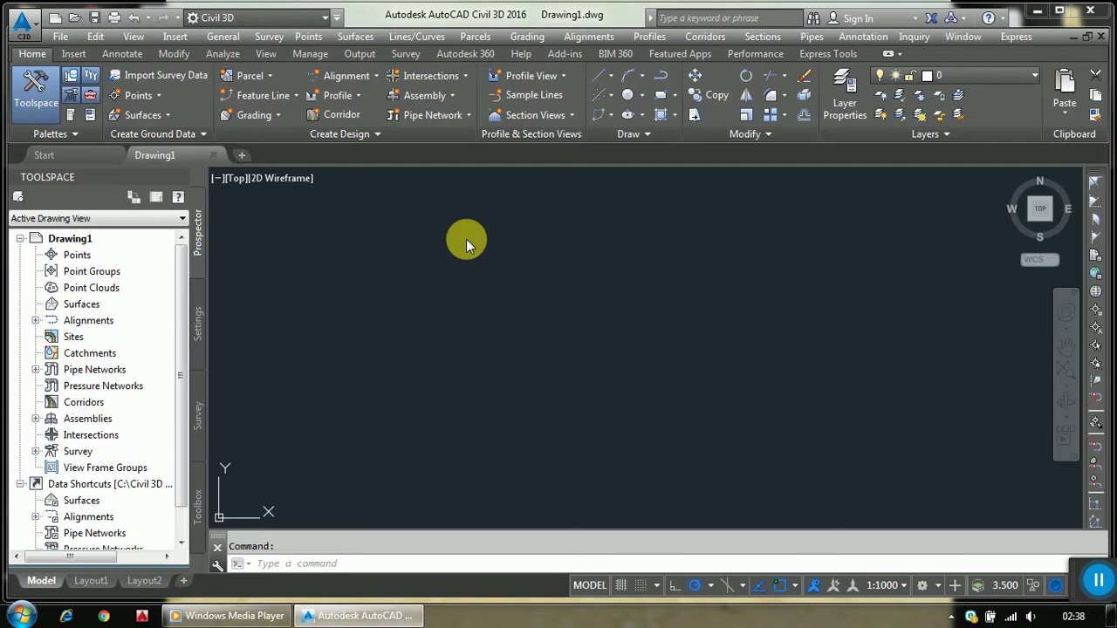
Import the survey points from K.S.txt using the PENZ (space delimited) format
{"action": "left_click", "coordinate": [155, 95]}
{"action": "left_click", "coordinate": [173, 114]}
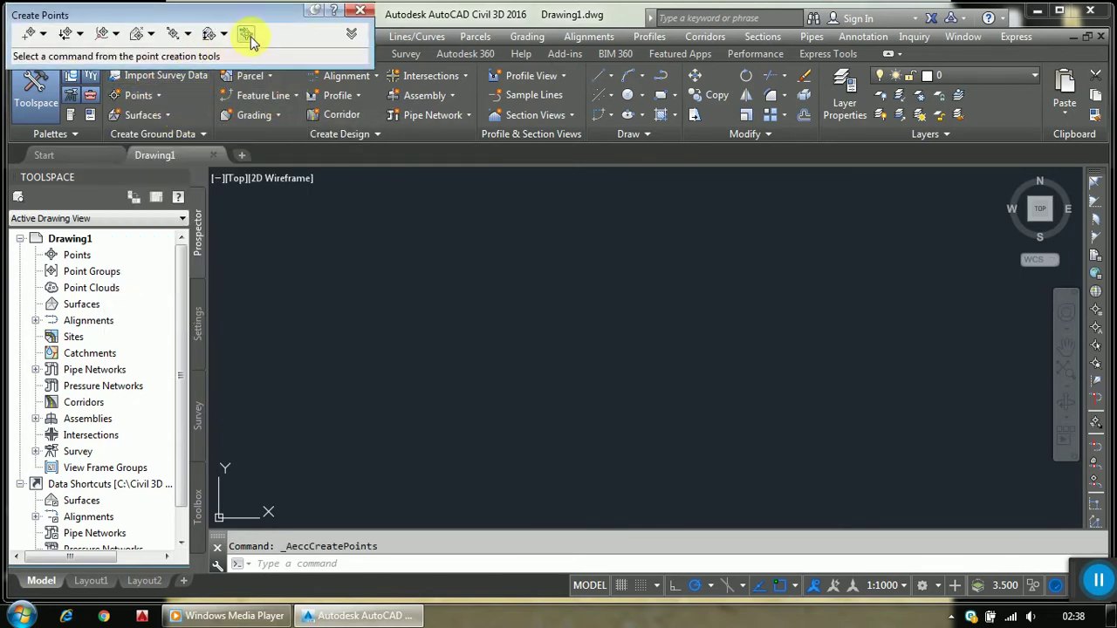
{"action": "left_click", "coordinate": [247, 33]}
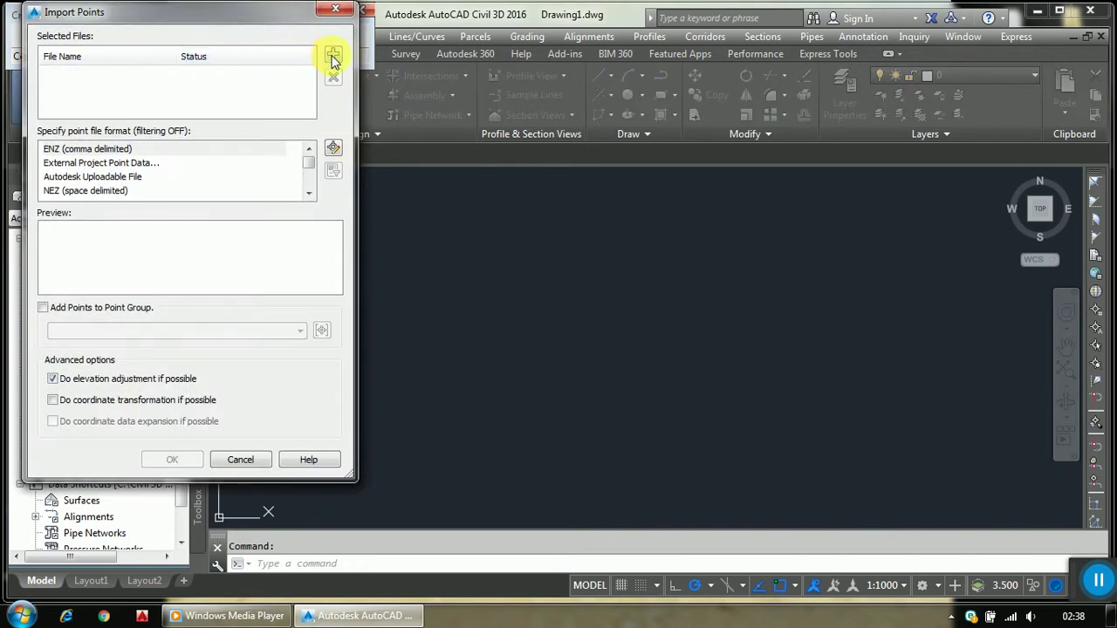
{"action": "left_click", "coordinate": [334, 54]}
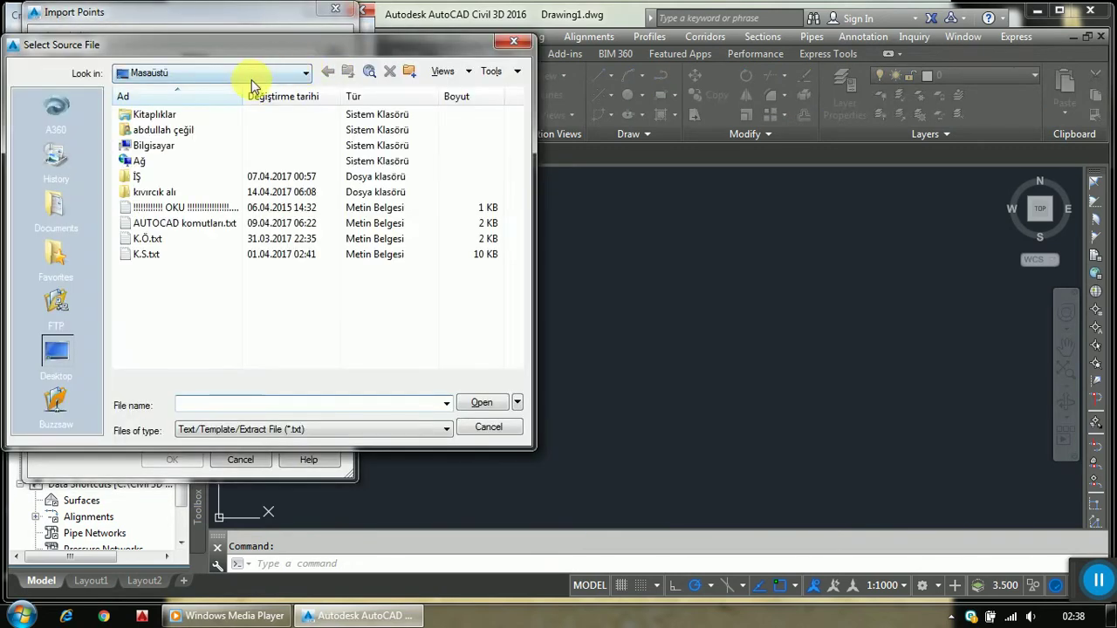
{"action": "left_click", "coordinate": [179, 255]}
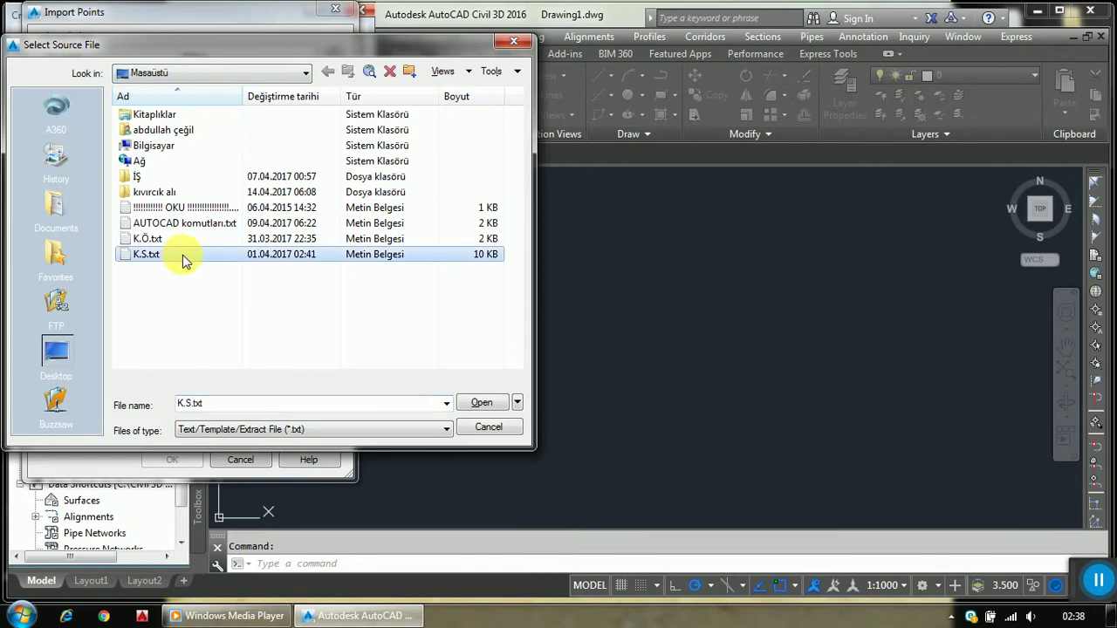
{"action": "left_click", "coordinate": [482, 403]}
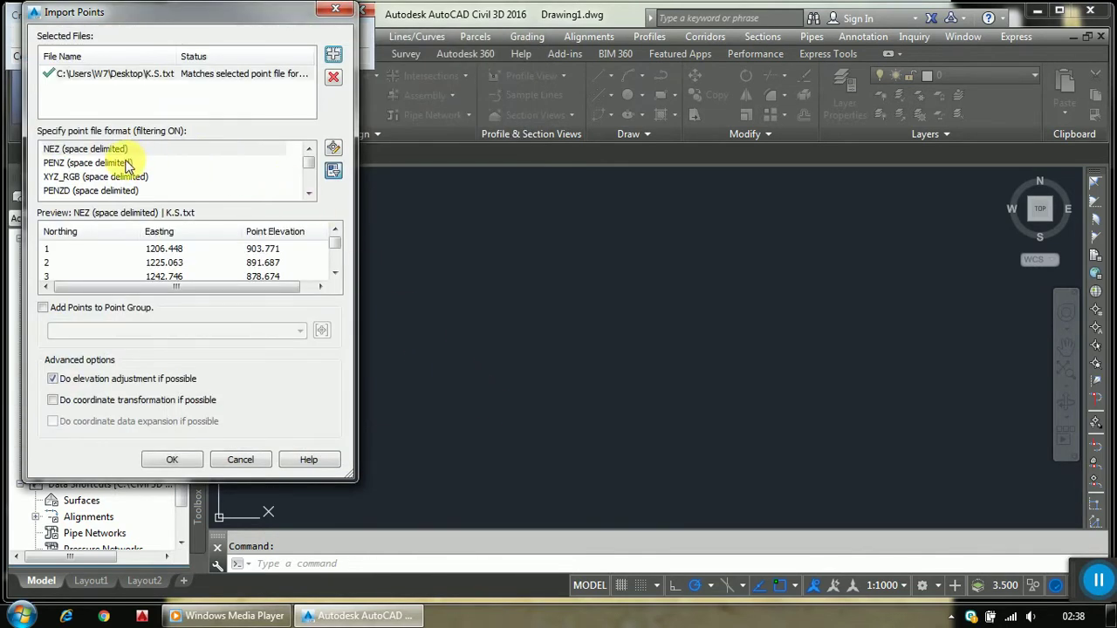
{"action": "left_click", "coordinate": [120, 165]}
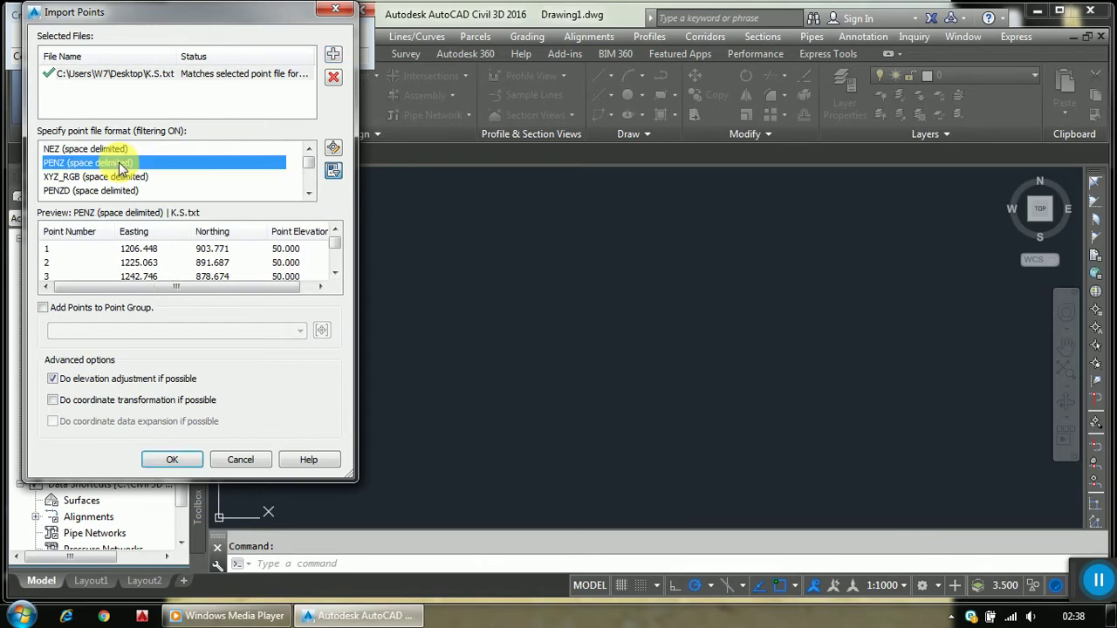
{"action": "left_click", "coordinate": [173, 460]}
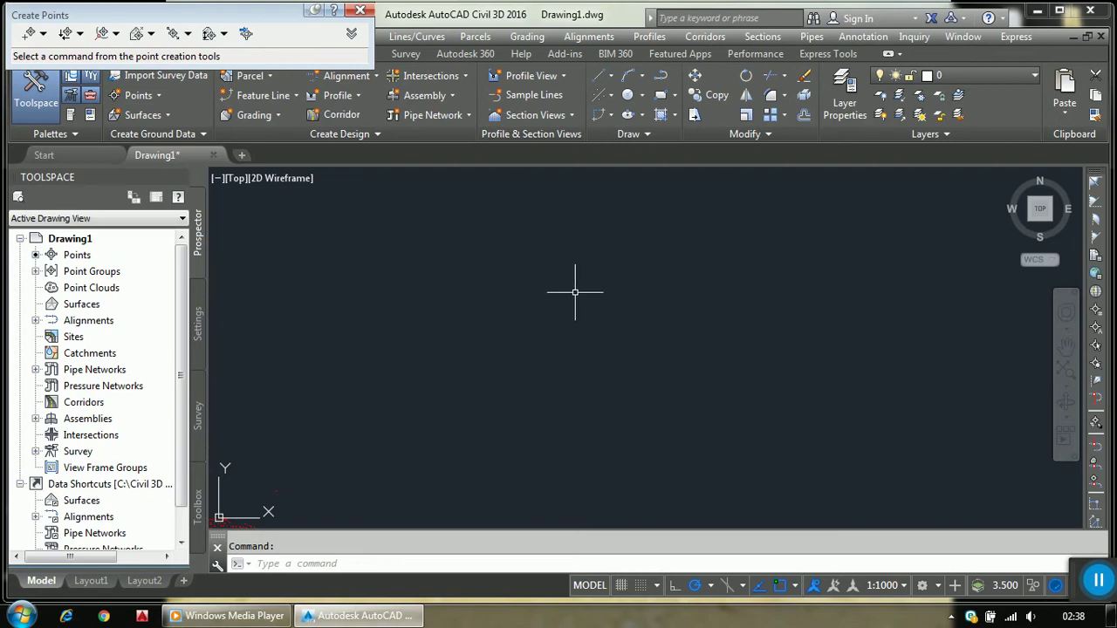
Zoom to the extents and erase the stray point lying above the point cloud
{"action": "left_click", "coordinate": [1067, 370]}
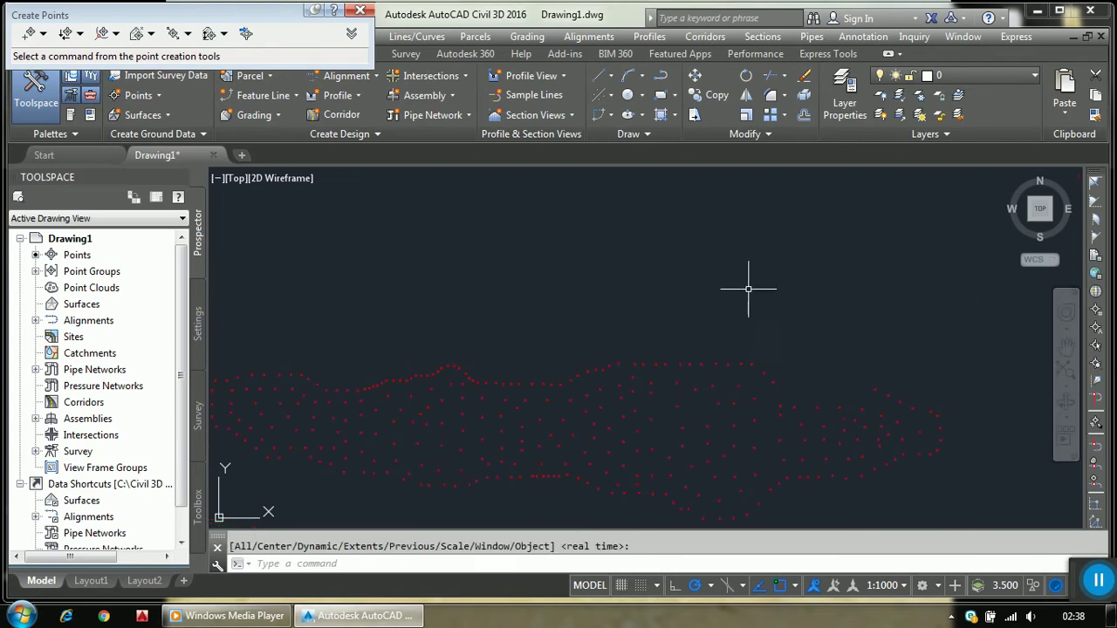
{"action": "left_click", "coordinate": [812, 211]}
{"action": "left_click", "coordinate": [893, 257]}
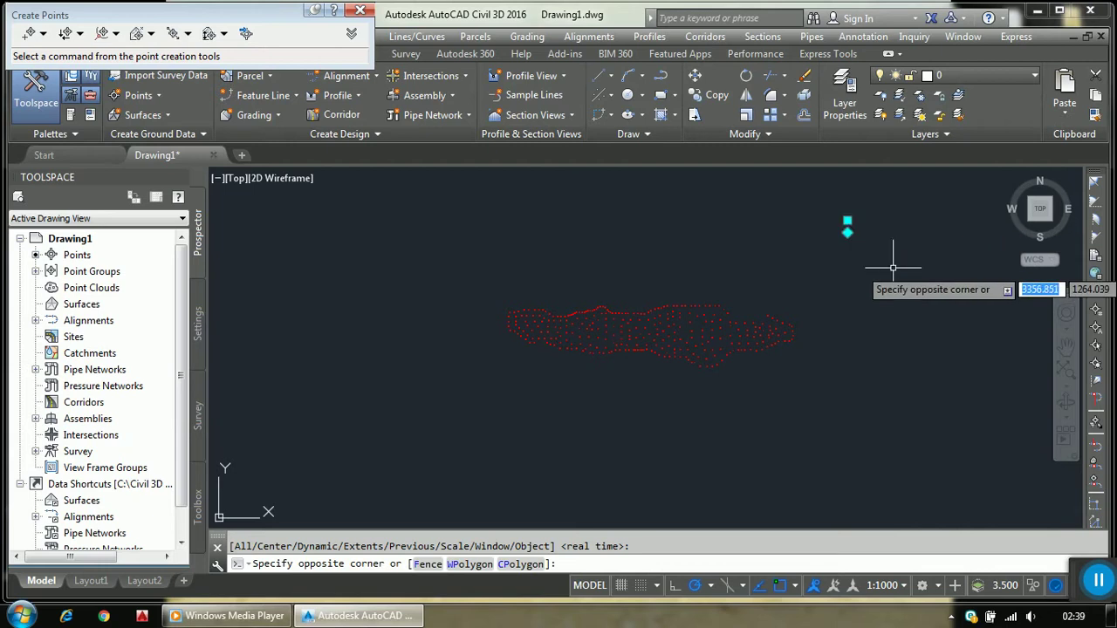
{"action": "key", "text": "Delete"}
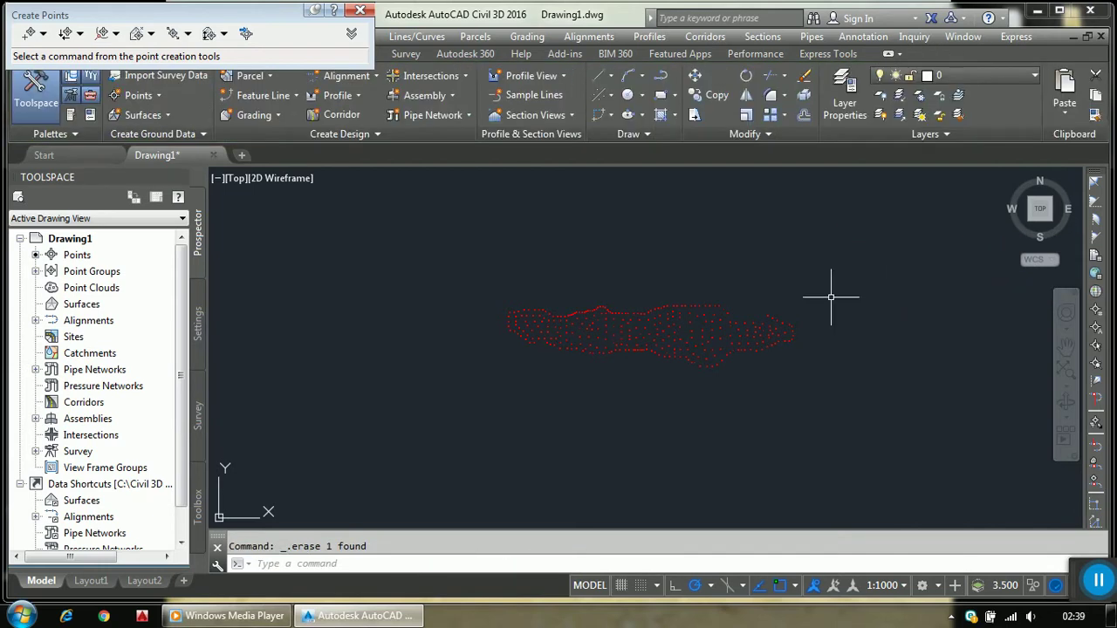
Start a new surface named 'kazı sonrası' with the Contours 1m and 5m (Background) style
{"action": "right_click", "coordinate": [80, 304]}
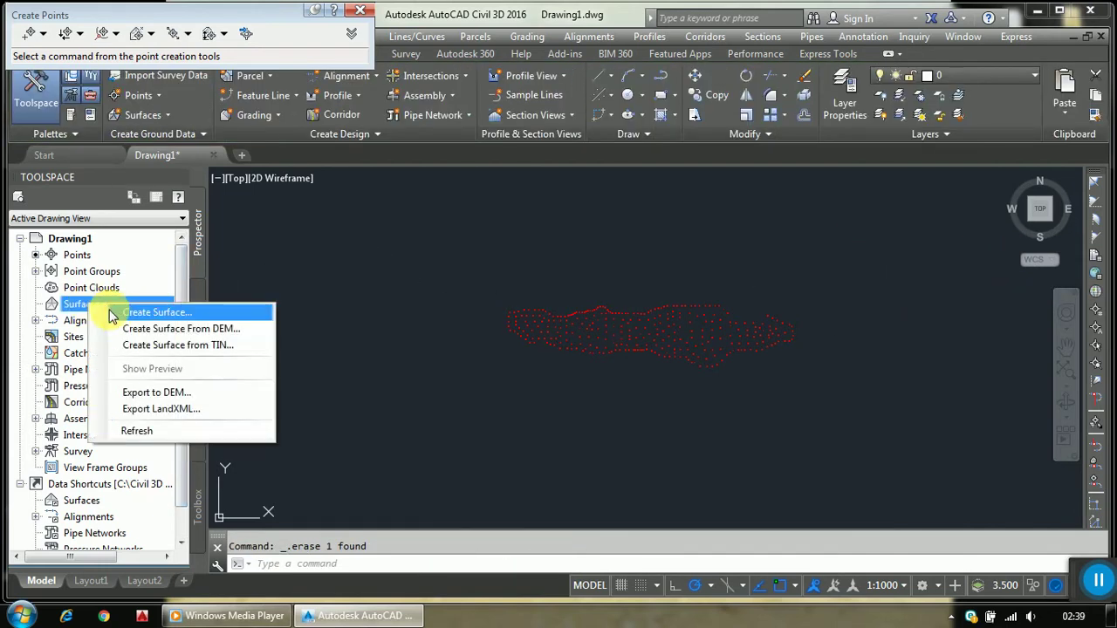
{"action": "left_click", "coordinate": [160, 314]}
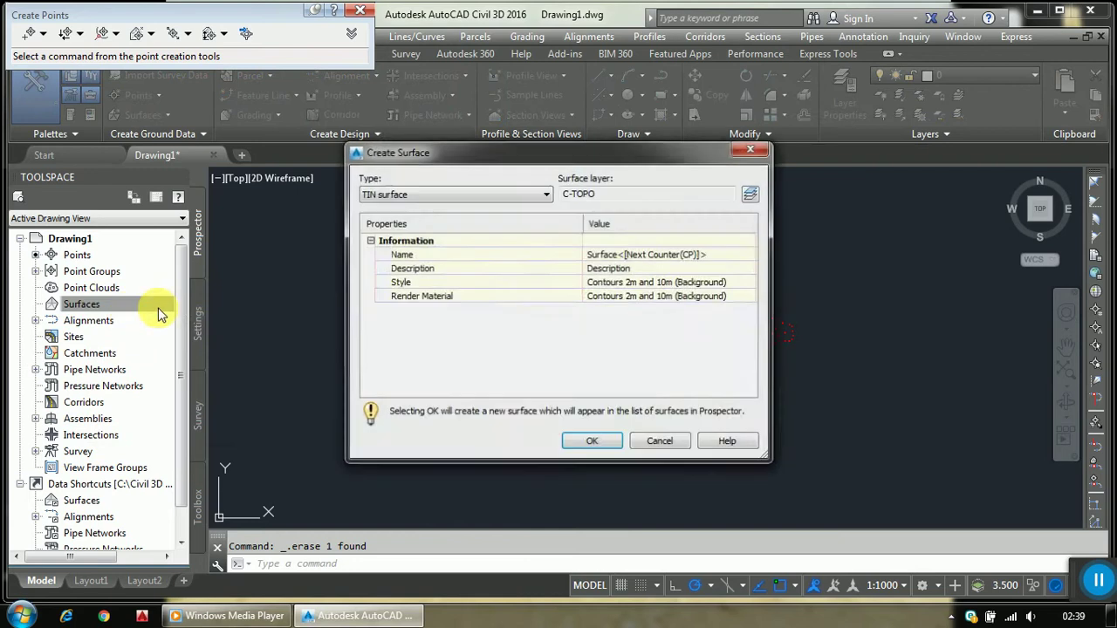
{"action": "left_click", "coordinate": [642, 256]}
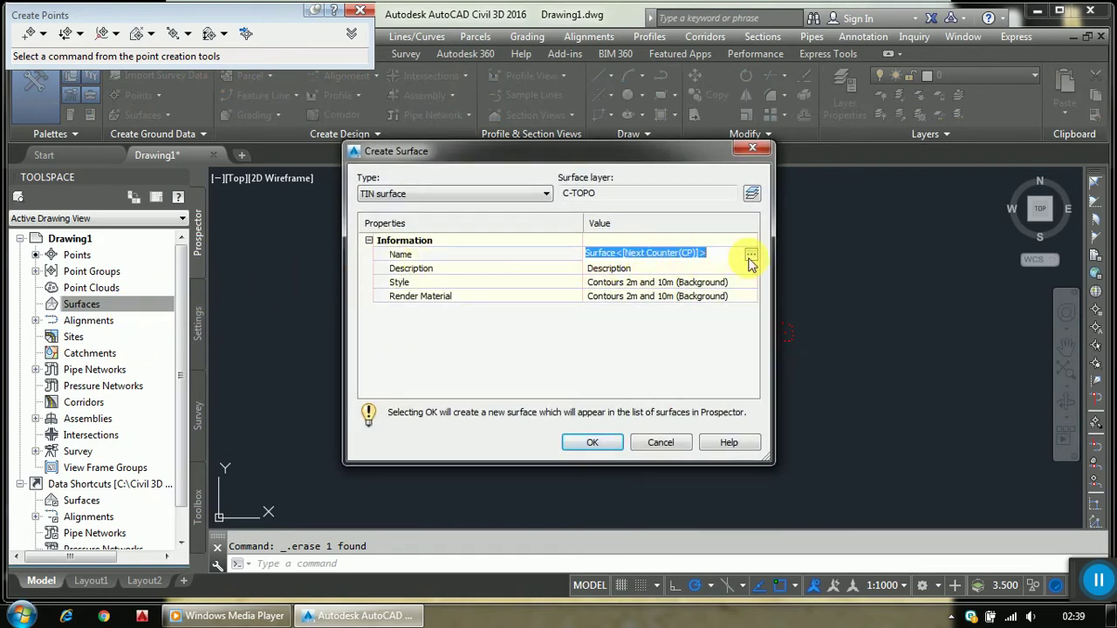
{"action": "type", "text": "kazı sonrası"}
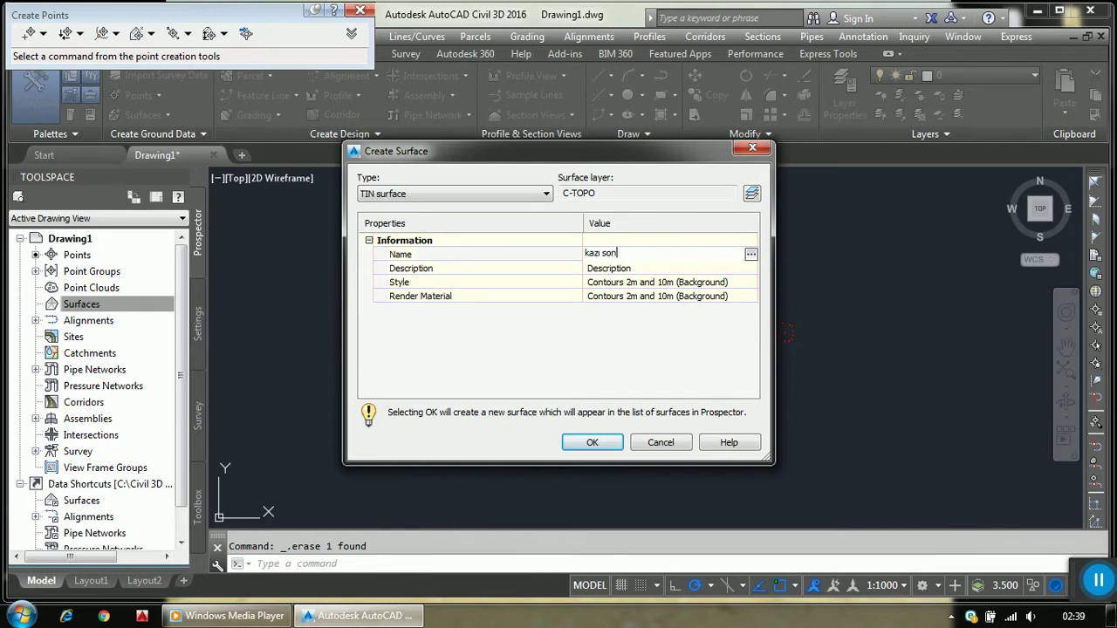
{"action": "left_click", "coordinate": [751, 284]}
{"action": "left_click", "coordinate": [751, 283]}
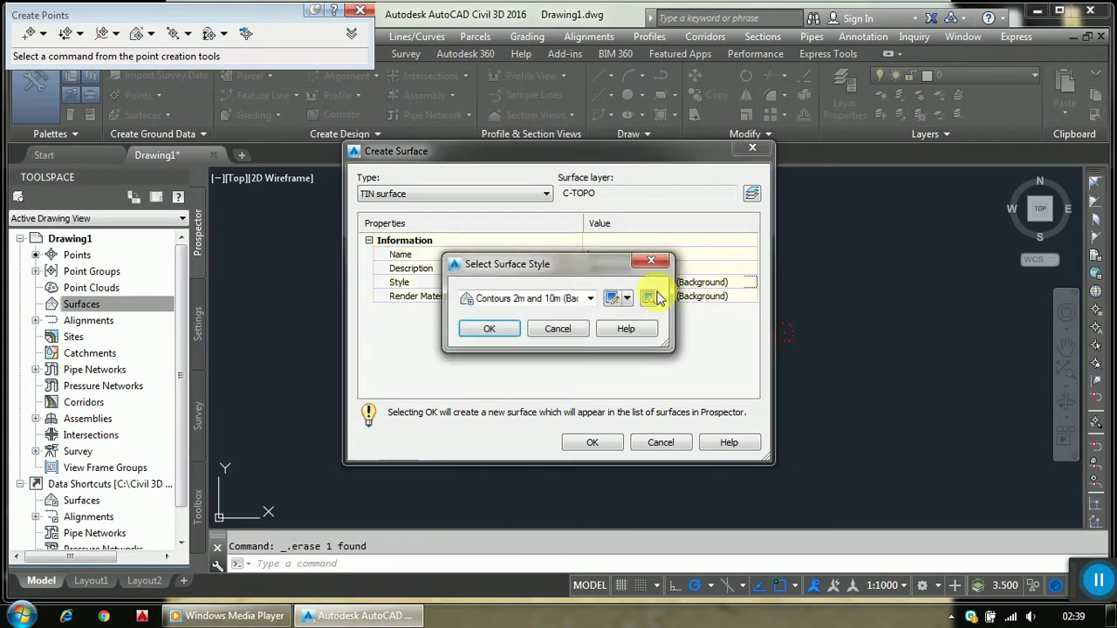
{"action": "left_click", "coordinate": [593, 299]}
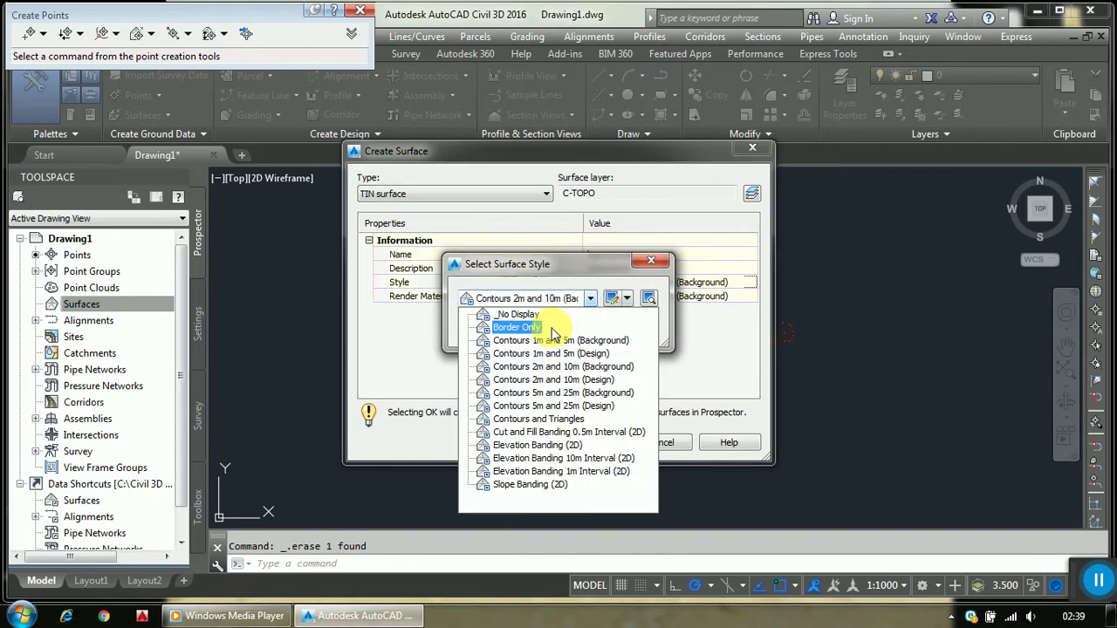
{"action": "left_click", "coordinate": [555, 342]}
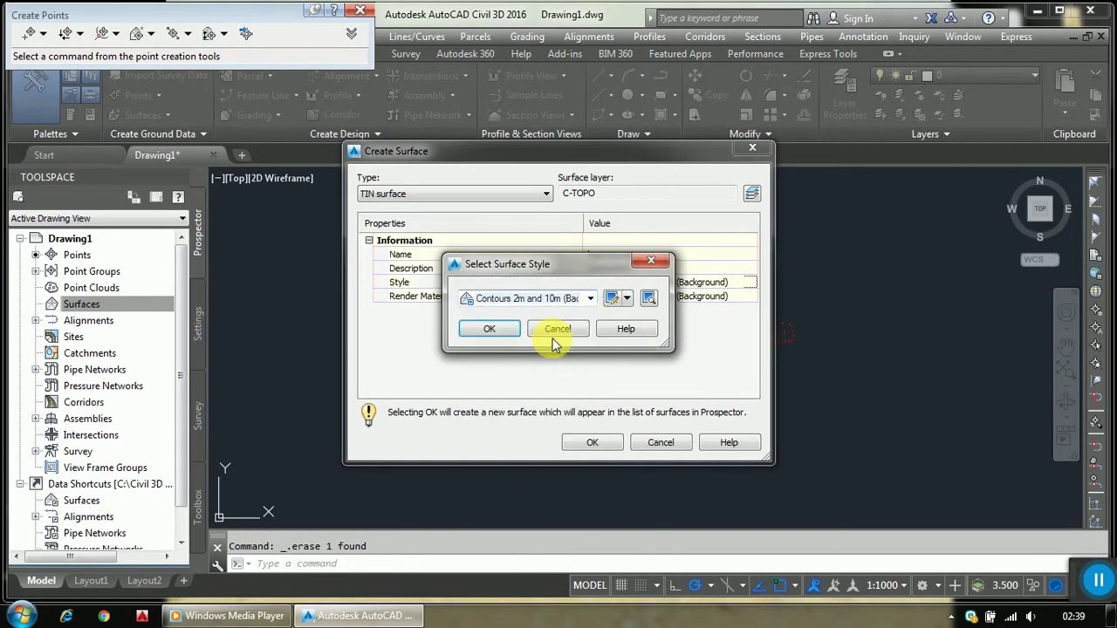
{"action": "left_click", "coordinate": [500, 334]}
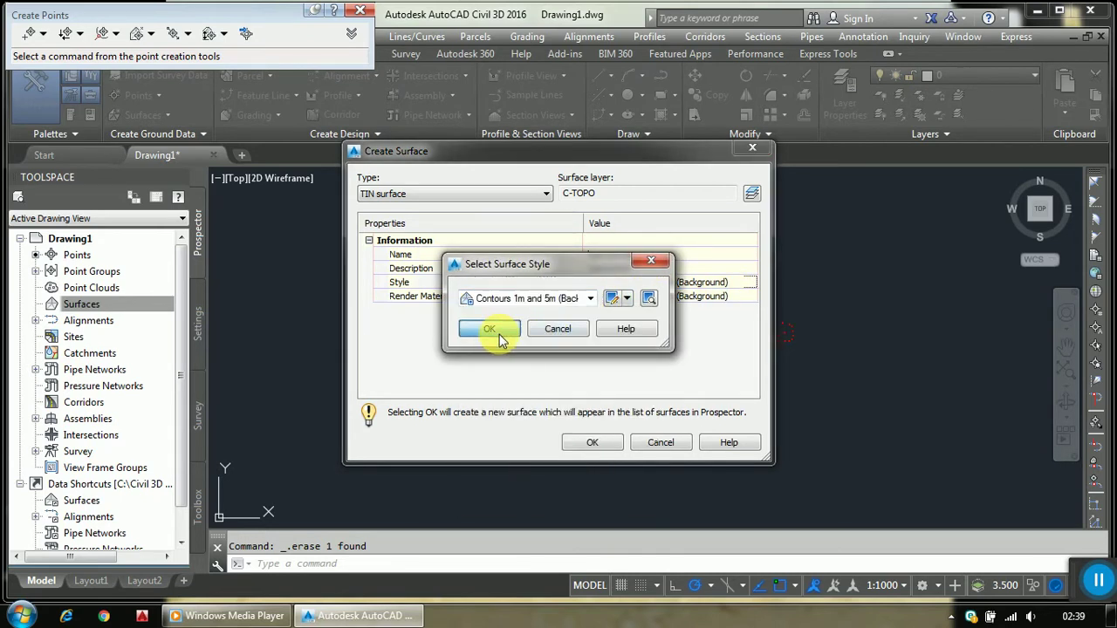
Set the surface's render material to ByLayer and create it
{"action": "left_click", "coordinate": [747, 299]}
{"action": "left_click", "coordinate": [749, 297]}
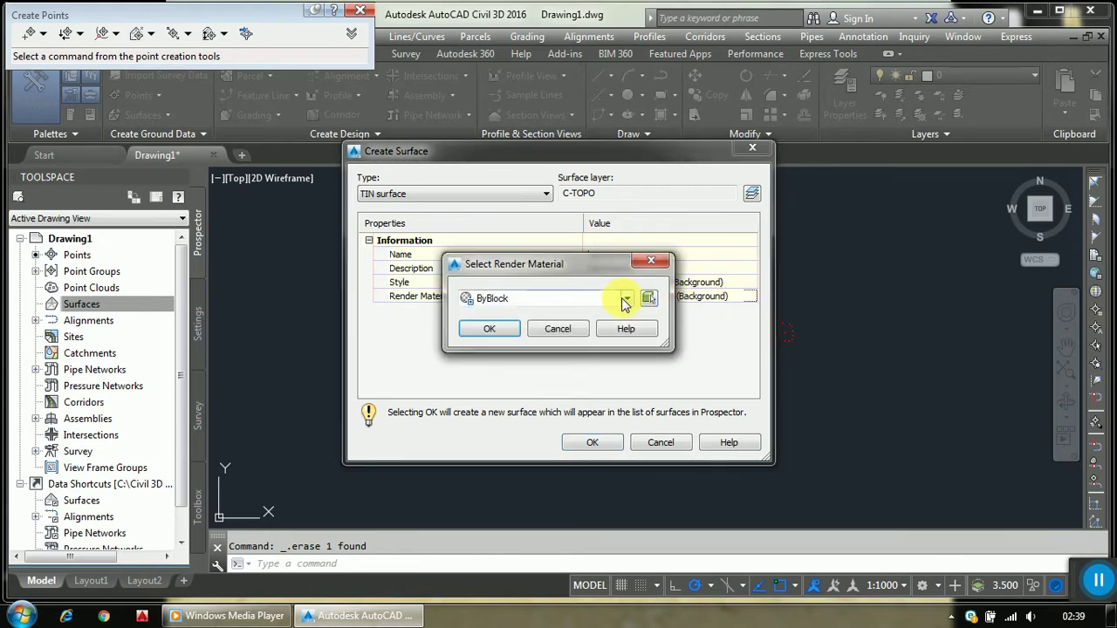
{"action": "left_click", "coordinate": [625, 300]}
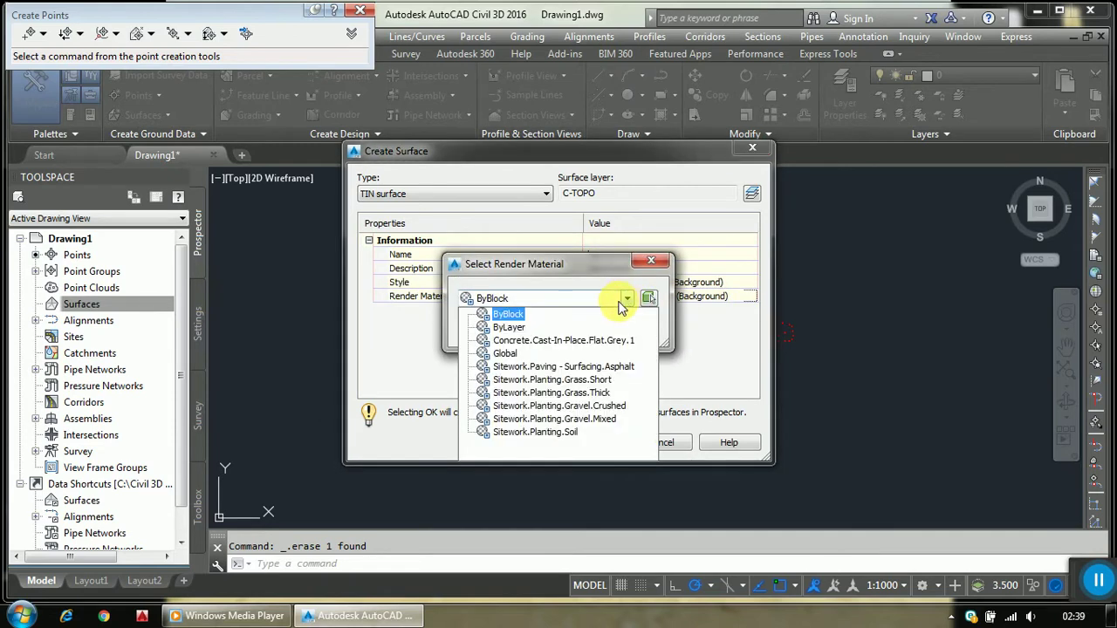
{"action": "left_click", "coordinate": [507, 330]}
{"action": "left_click", "coordinate": [506, 331]}
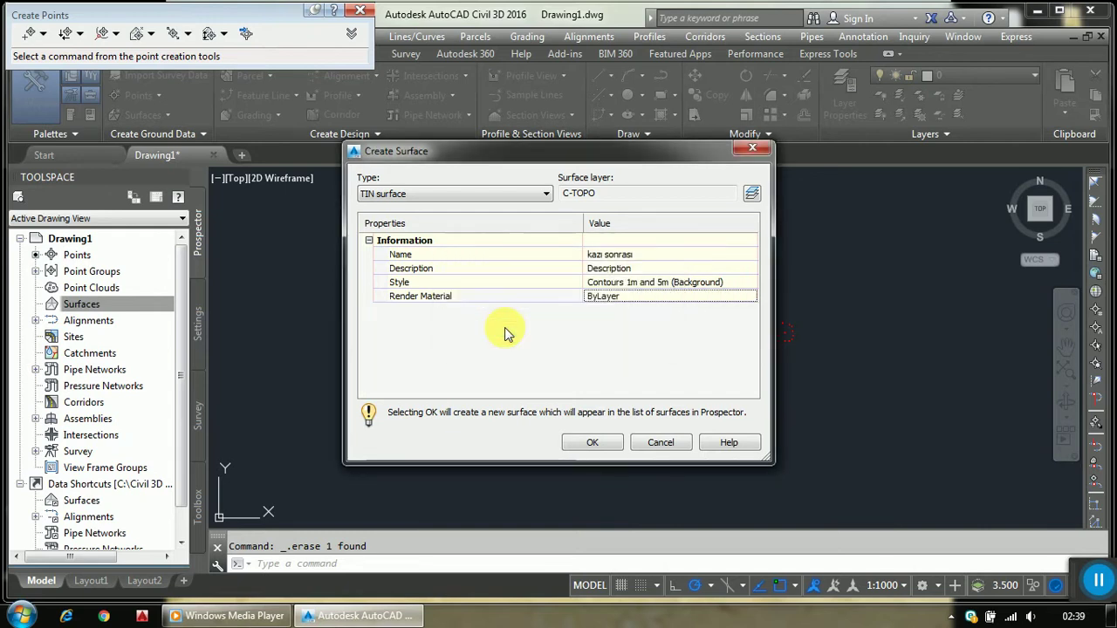
{"action": "left_click", "coordinate": [593, 444]}
Add the _All Points point group to the kazı sonrası surface definition
{"action": "left_click", "coordinate": [69, 306]}
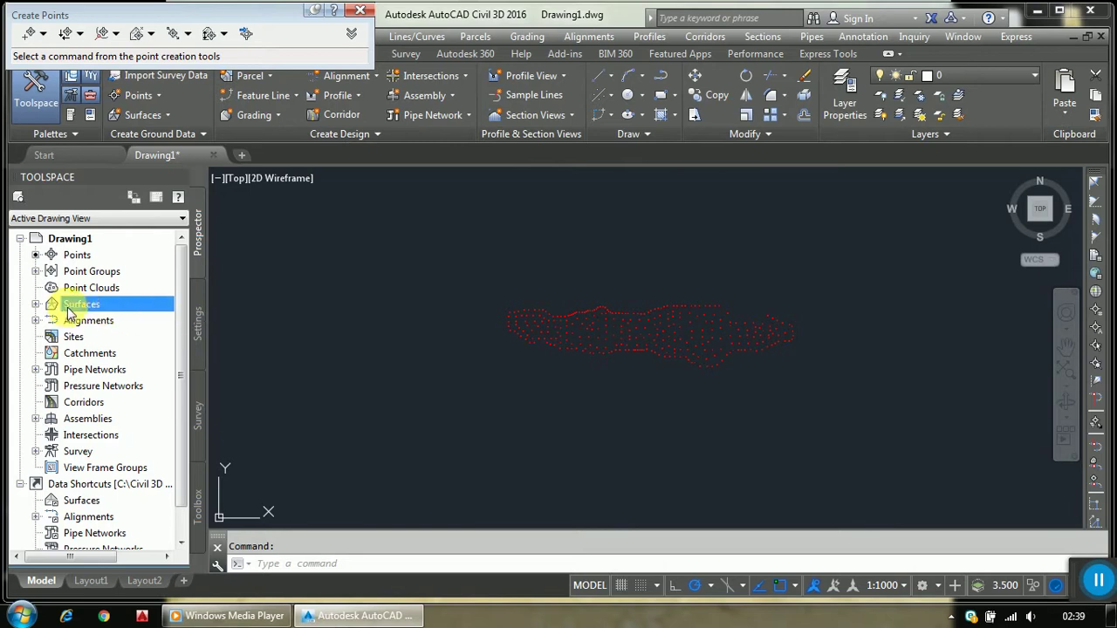
{"action": "left_click", "coordinate": [35, 305]}
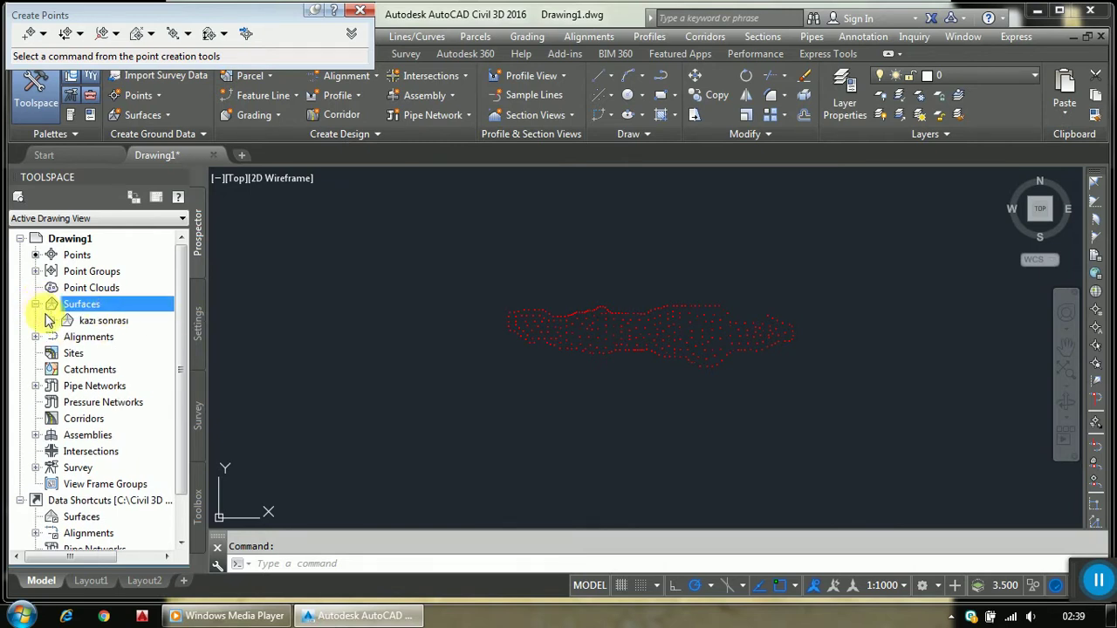
{"action": "left_click", "coordinate": [51, 322]}
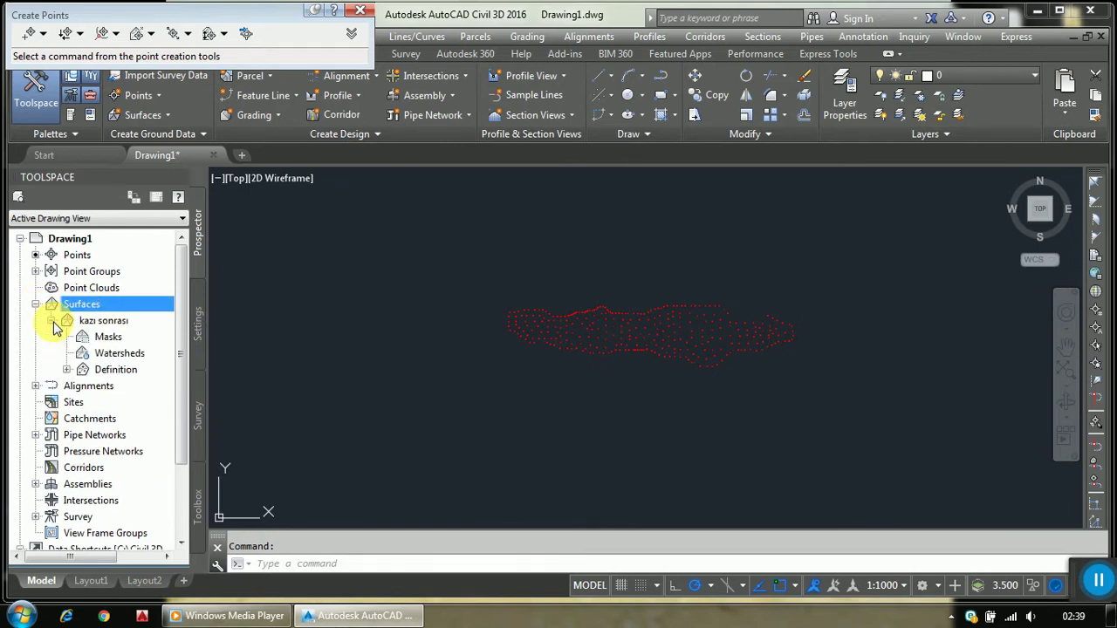
{"action": "left_click", "coordinate": [67, 370]}
{"action": "left_click", "coordinate": [124, 502]}
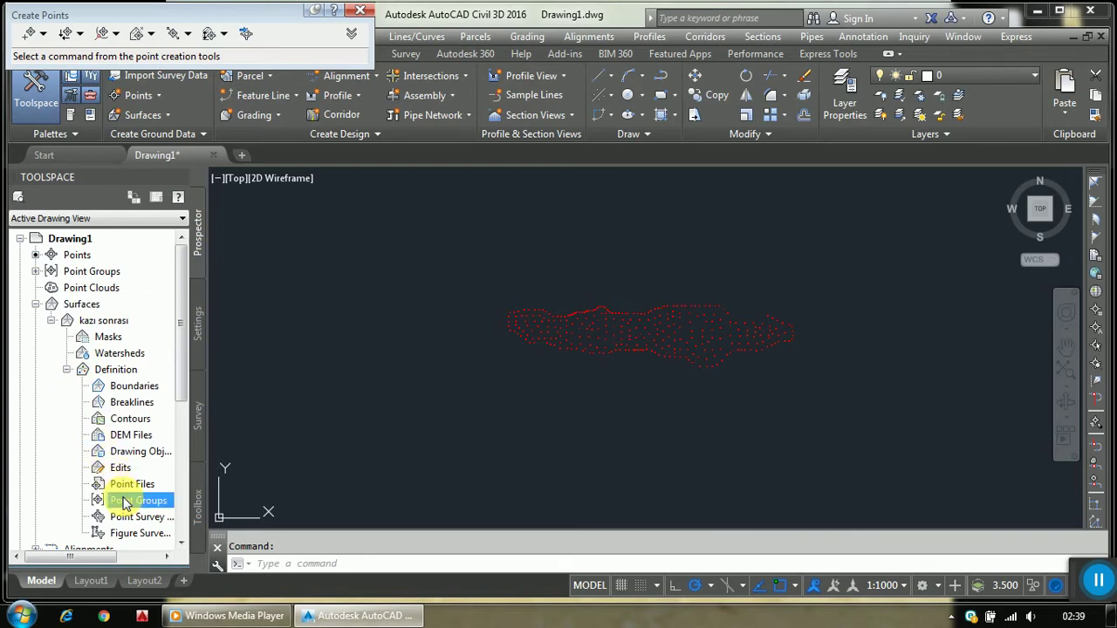
{"action": "right_click", "coordinate": [124, 504]}
{"action": "left_click", "coordinate": [157, 511]}
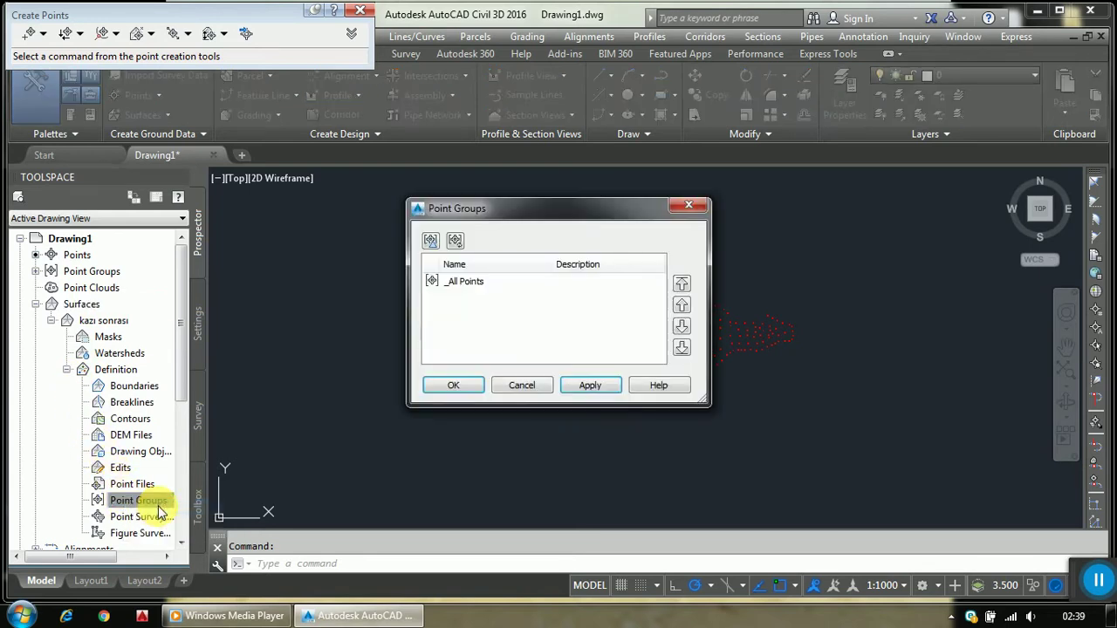
{"action": "left_click", "coordinate": [467, 281]}
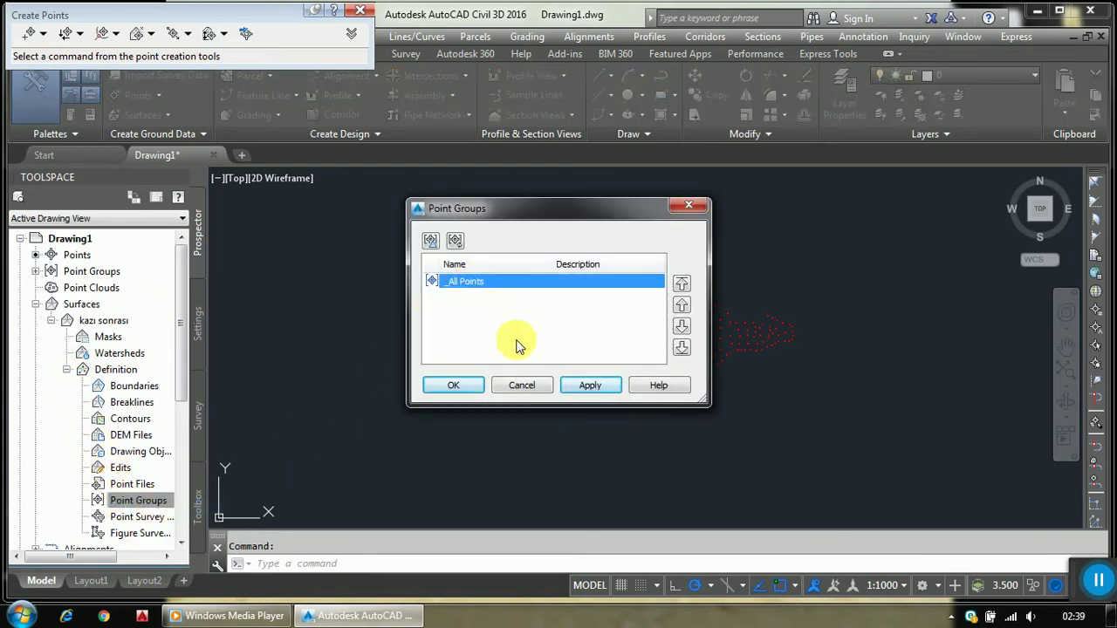
{"action": "left_click", "coordinate": [585, 390]}
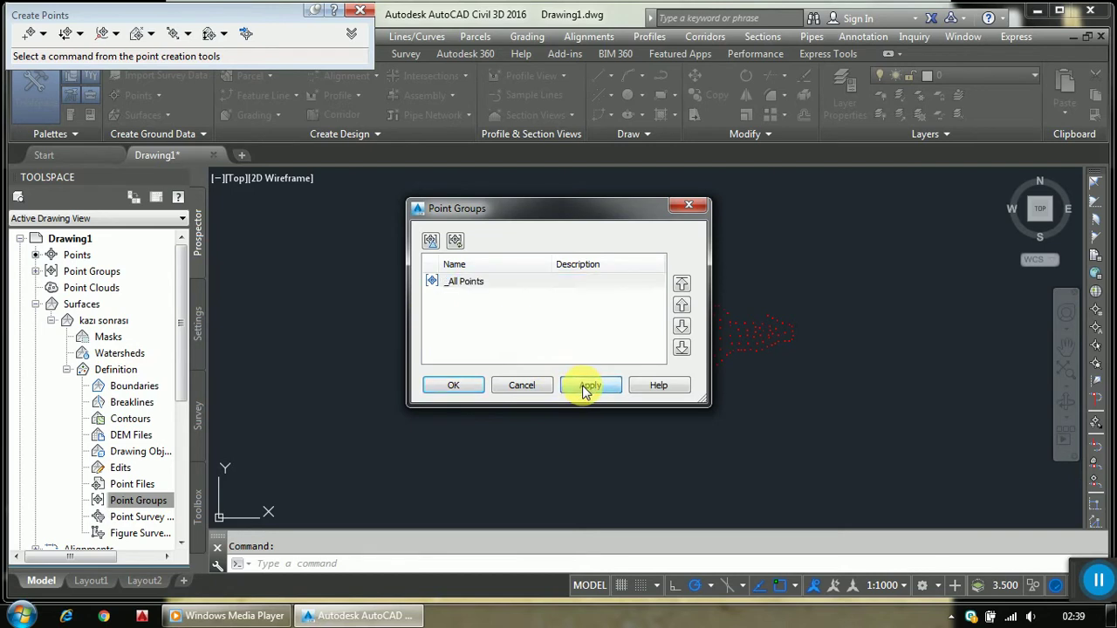
{"action": "left_click", "coordinate": [455, 386]}
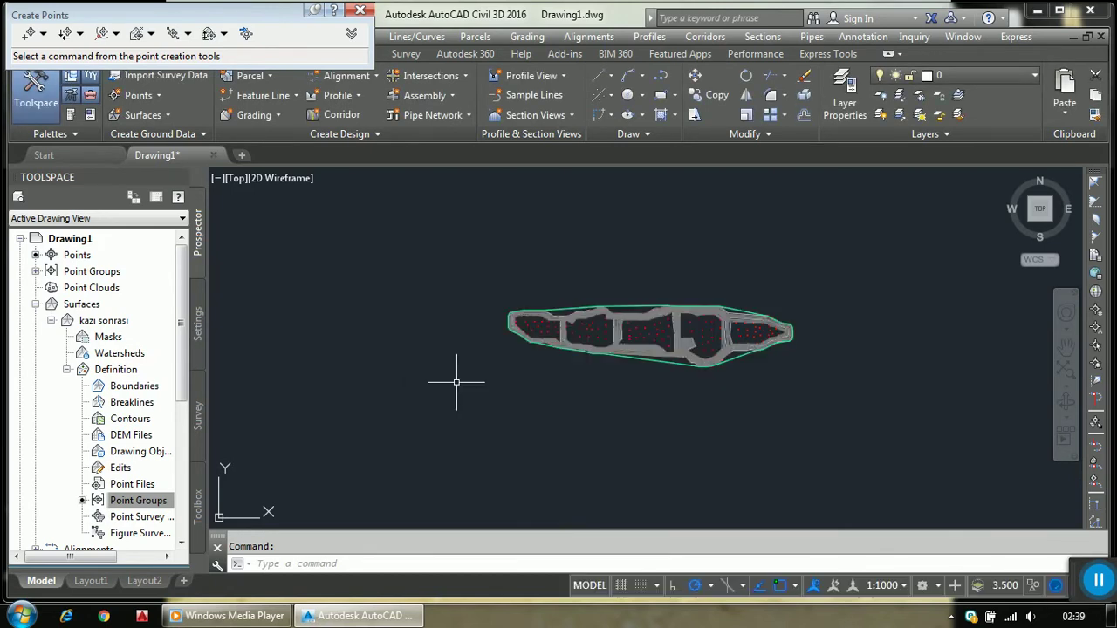
{"action": "scroll", "coordinate": [692, 354], "scroll_direction": "up", "scroll_amount": 5}
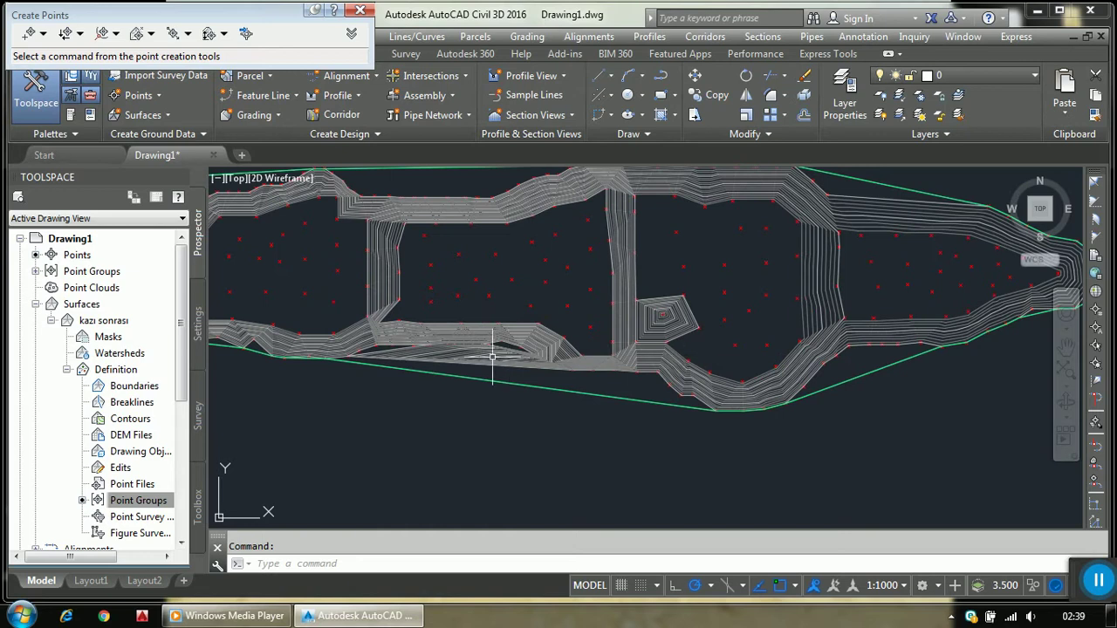
{"action": "scroll", "coordinate": [391, 349], "scroll_direction": "down", "scroll_amount": 3}
{"action": "scroll", "coordinate": [392, 350], "scroll_direction": "down", "scroll_amount": 2}
{"action": "scroll", "coordinate": [372, 356], "scroll_direction": "down", "scroll_amount": 1}
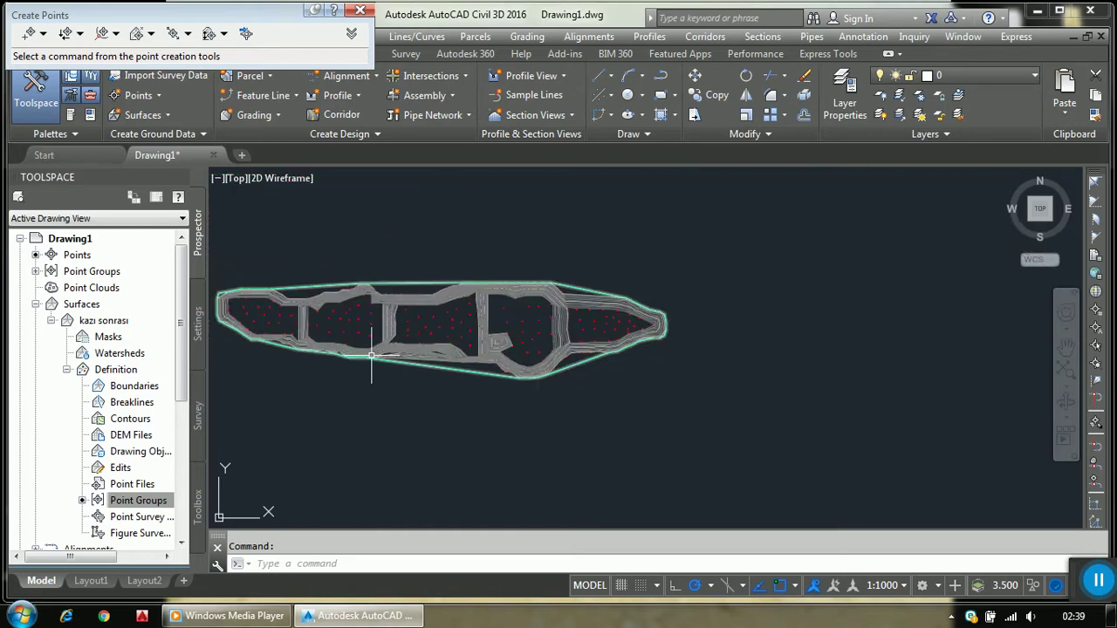
Edit the kazı sonrası surface style to display triangles over the contours
{"action": "right_click", "coordinate": [87, 320]}
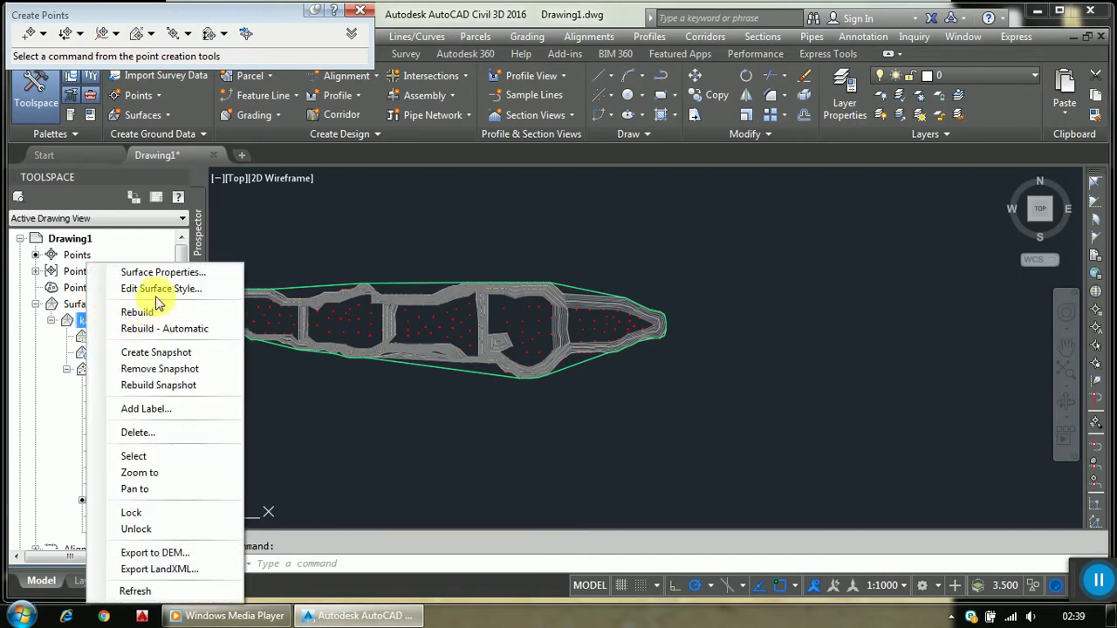
{"action": "left_click", "coordinate": [160, 290]}
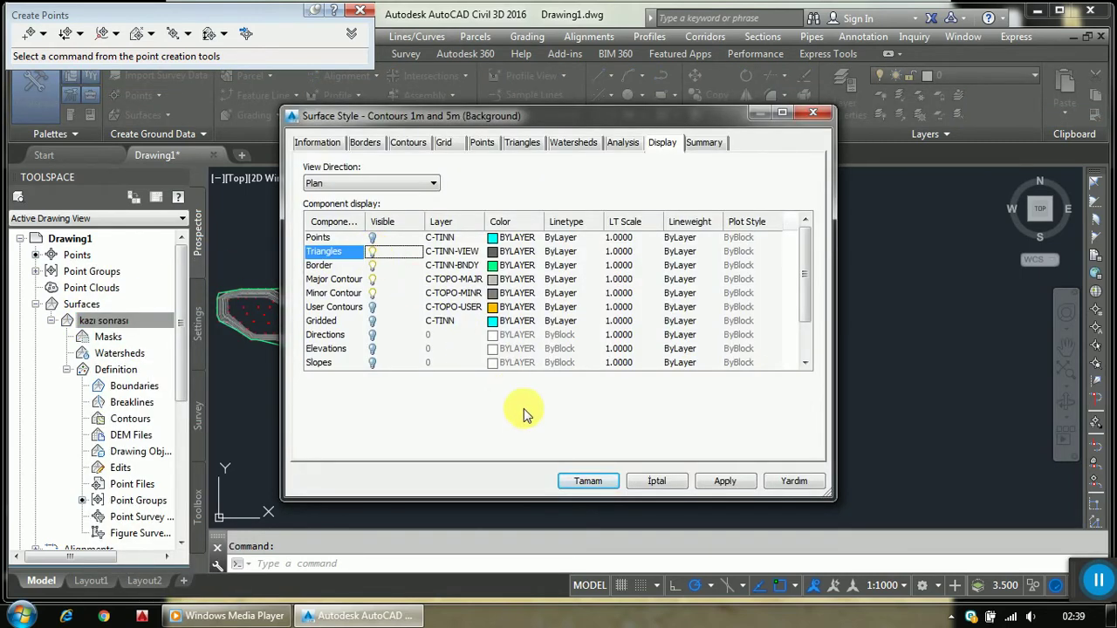
{"action": "left_click", "coordinate": [585, 481]}
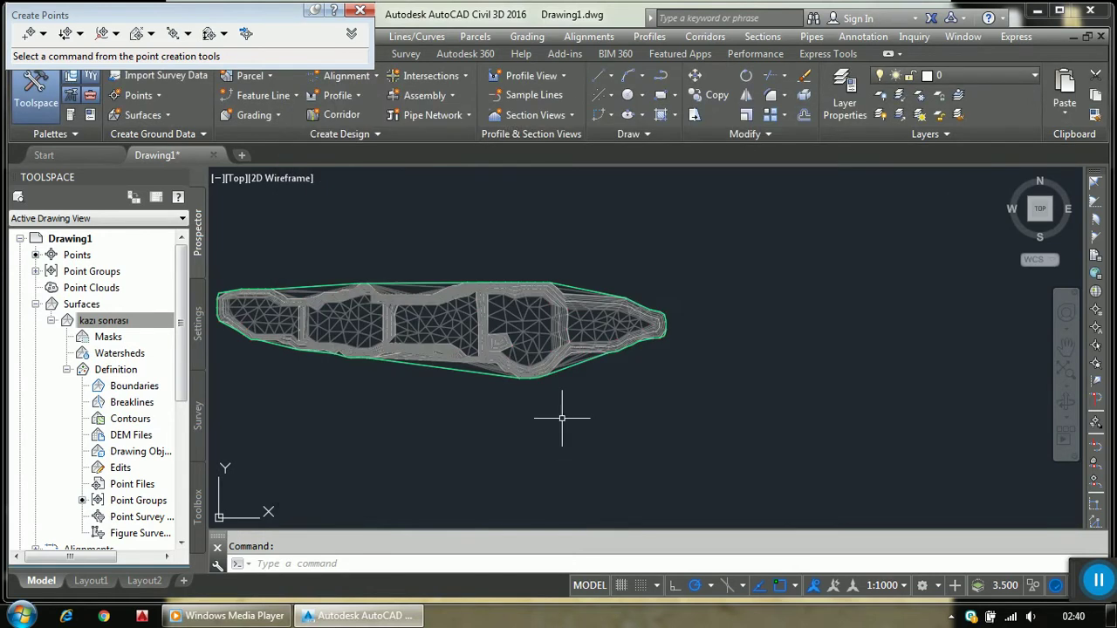
{"action": "scroll", "coordinate": [562, 418], "scroll_direction": "down", "scroll_amount": 4}
{"action": "scroll", "coordinate": [443, 376], "scroll_direction": "up", "scroll_amount": 5}
{"action": "scroll", "coordinate": [444, 376], "scroll_direction": "up", "scroll_amount": 2}
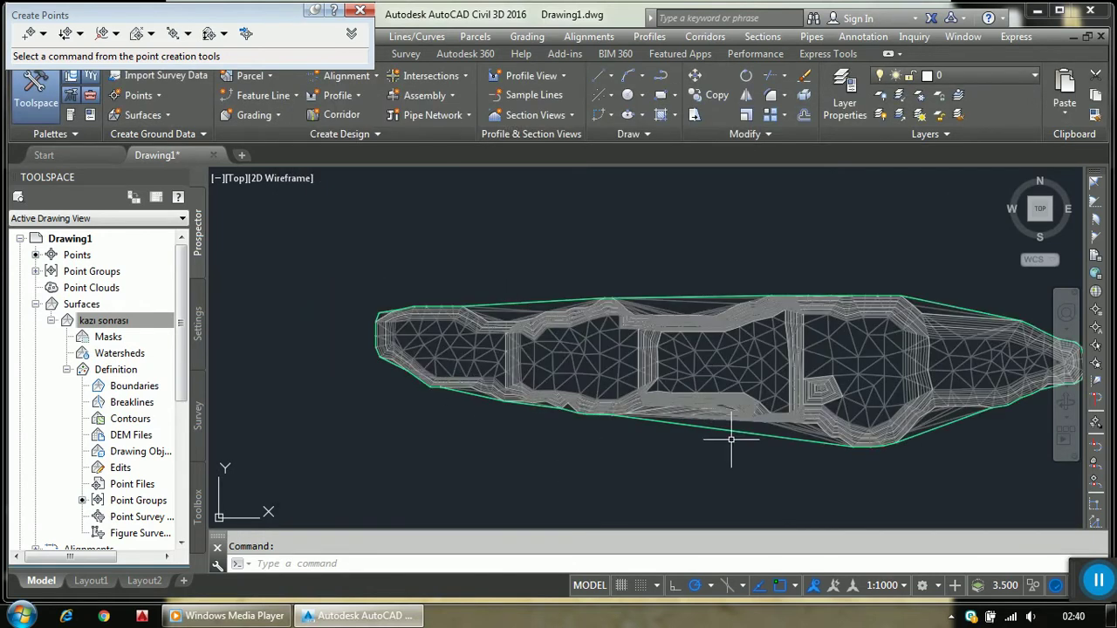
{"action": "scroll", "coordinate": [731, 439], "scroll_direction": "up", "scroll_amount": 2}
{"action": "scroll", "coordinate": [766, 450], "scroll_direction": "down", "scroll_amount": 2}
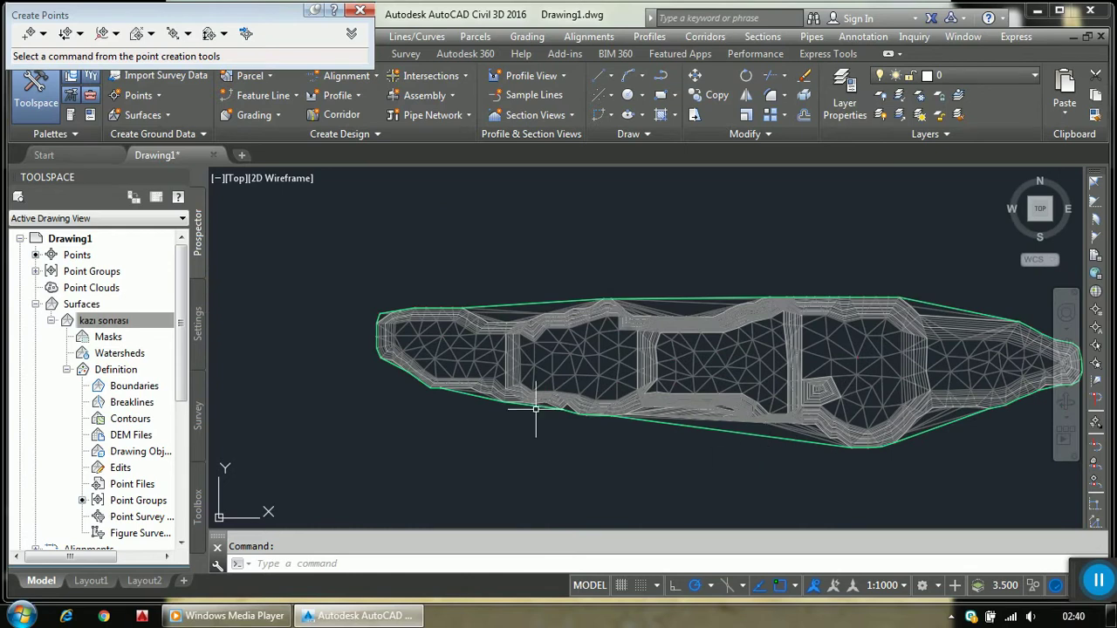
{"action": "left_click", "coordinate": [128, 469]}
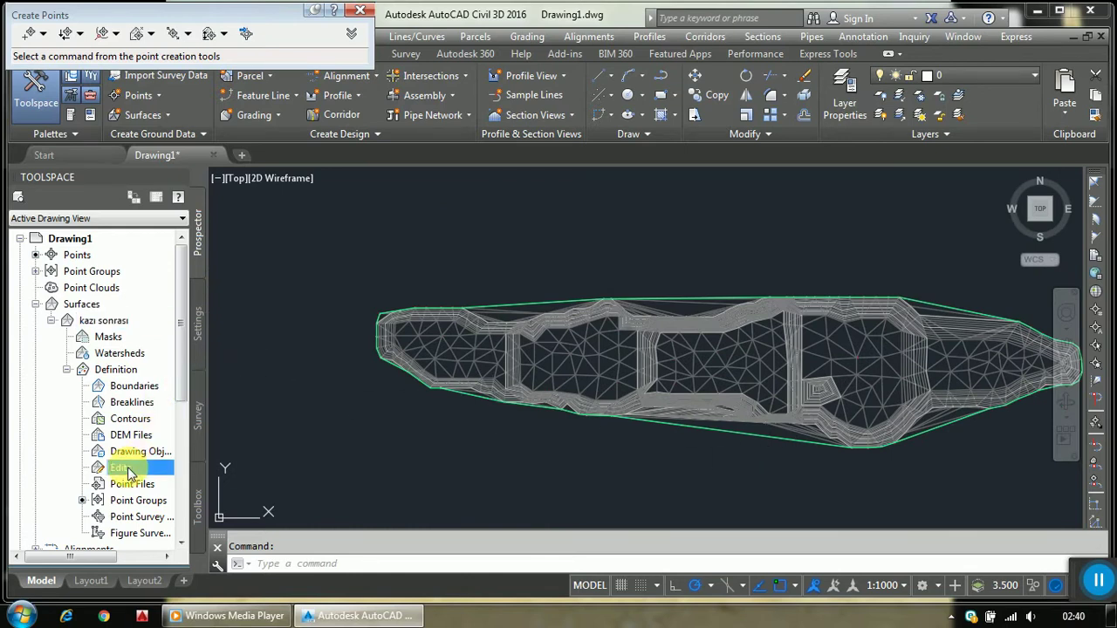
Start Delete Line on the kazı sonrası surface and fence-delete the first sliver edges at the lower boundary
{"action": "right_click", "coordinate": [128, 472]}
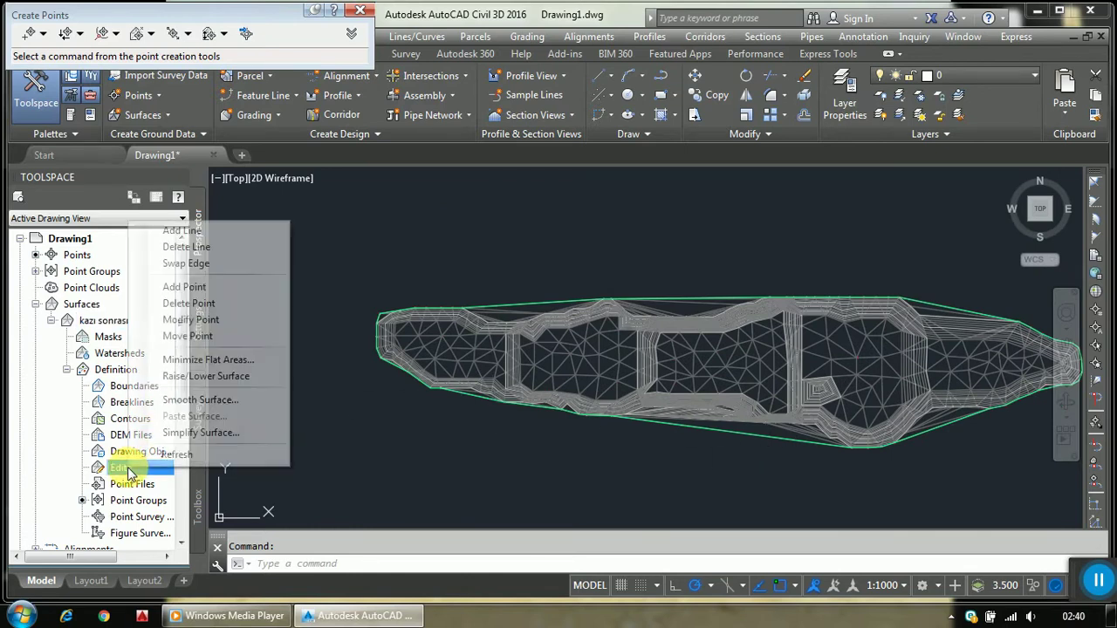
{"action": "left_click", "coordinate": [192, 251]}
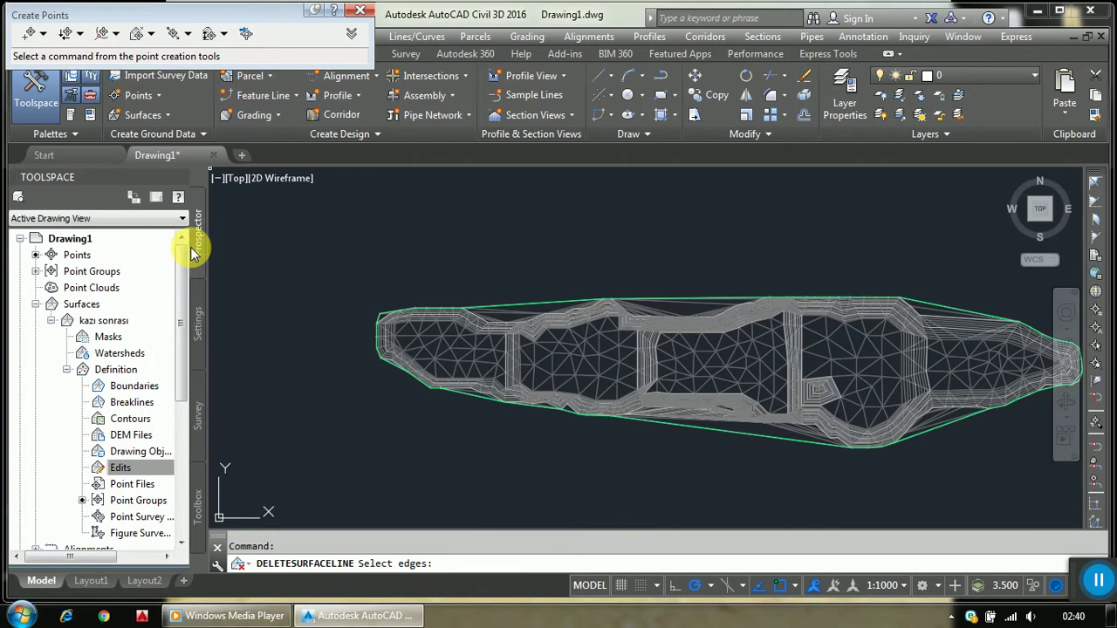
{"action": "scroll", "coordinate": [460, 402], "scroll_direction": "up", "scroll_amount": 2}
{"action": "scroll", "coordinate": [460, 402], "scroll_direction": "up", "scroll_amount": 3}
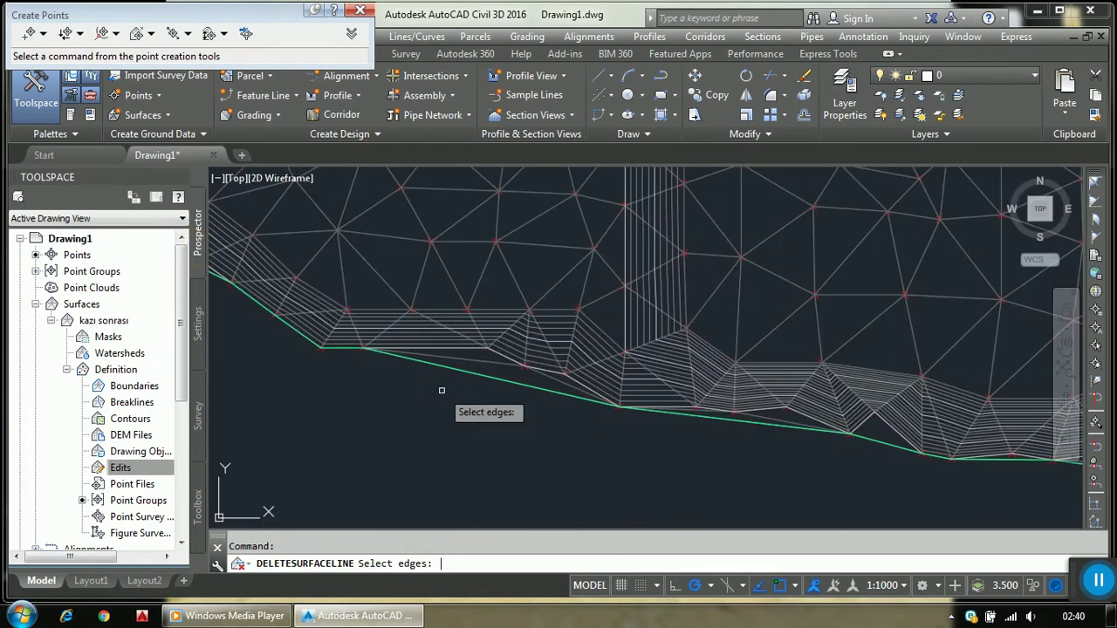
{"action": "type", "text": "F"}
{"action": "key", "text": "Return"}
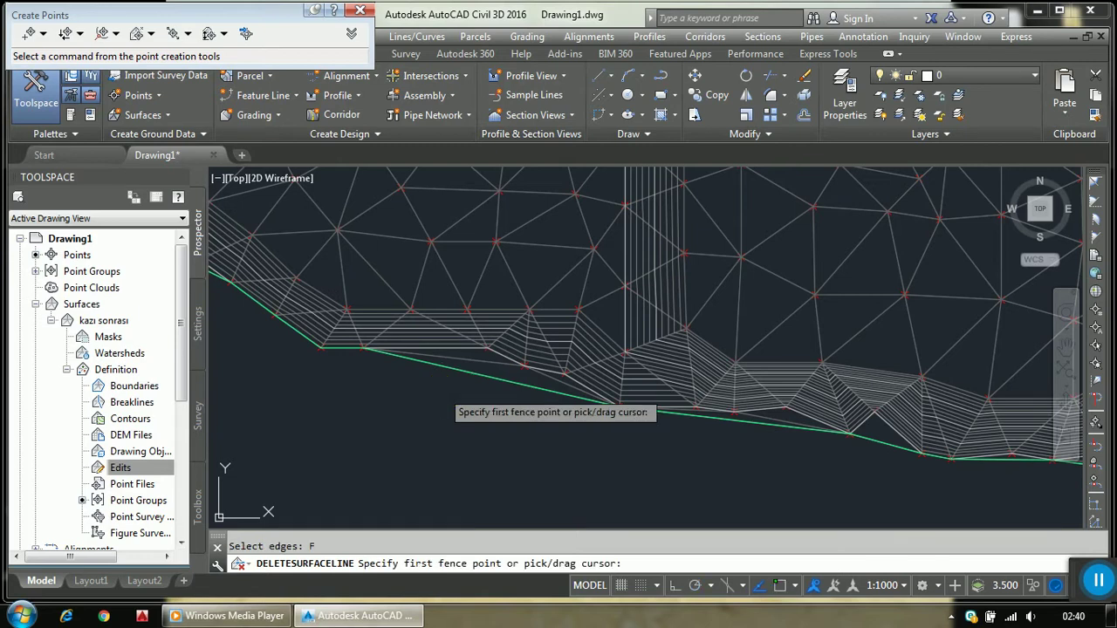
{"action": "left_click", "coordinate": [441, 390]}
{"action": "key", "text": "Return"}
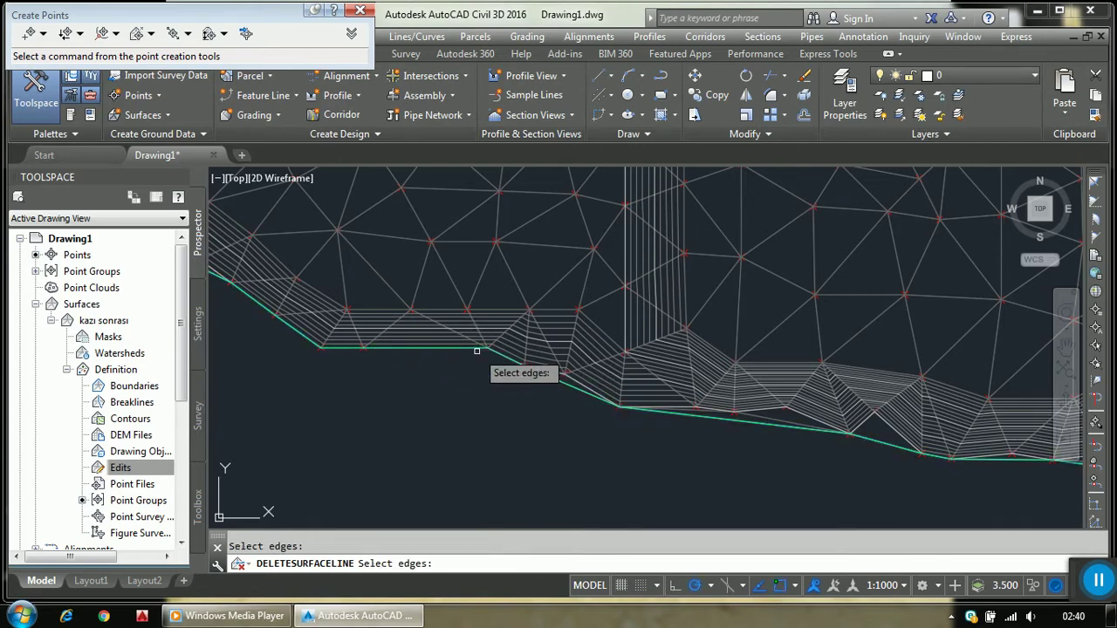
{"action": "type", "text": "F"}
{"action": "key", "text": "Return"}
{"action": "left_click", "coordinate": [548, 402]}
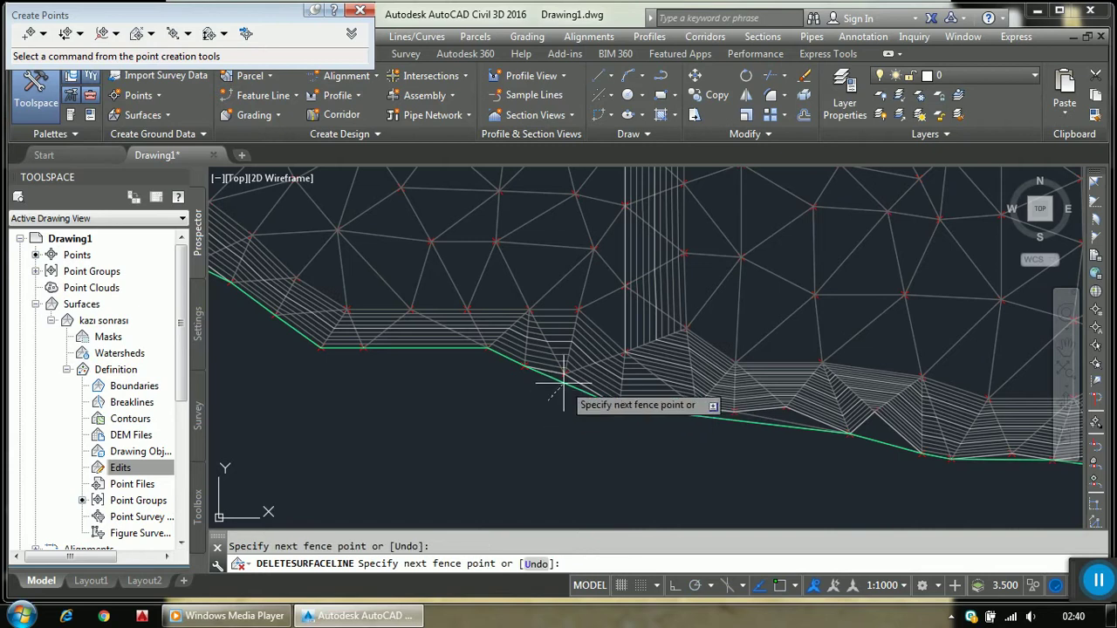
{"action": "left_click", "coordinate": [564, 385]}
{"action": "key", "text": "Return"}
{"action": "scroll", "coordinate": [556, 387], "scroll_direction": "down", "scroll_amount": 5}
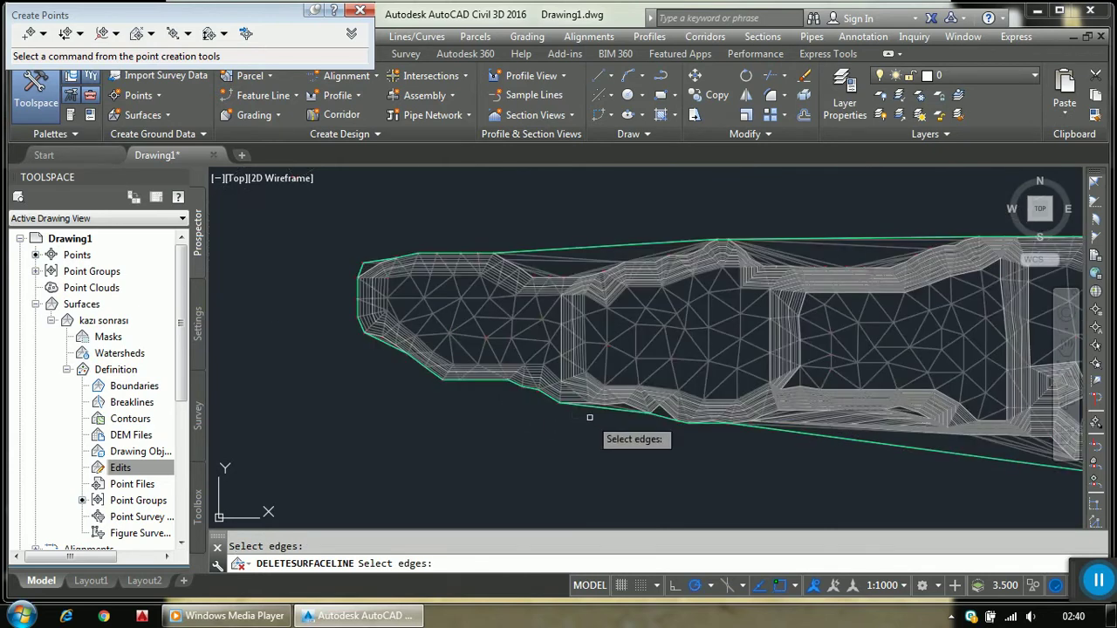
{"action": "scroll", "coordinate": [602, 419], "scroll_direction": "up", "scroll_amount": 6}
Fence across and delete the long stray edges further along the surface's lower border
{"action": "type", "text": "F"}
{"action": "key", "text": "Return"}
{"action": "left_click", "coordinate": [590, 401]}
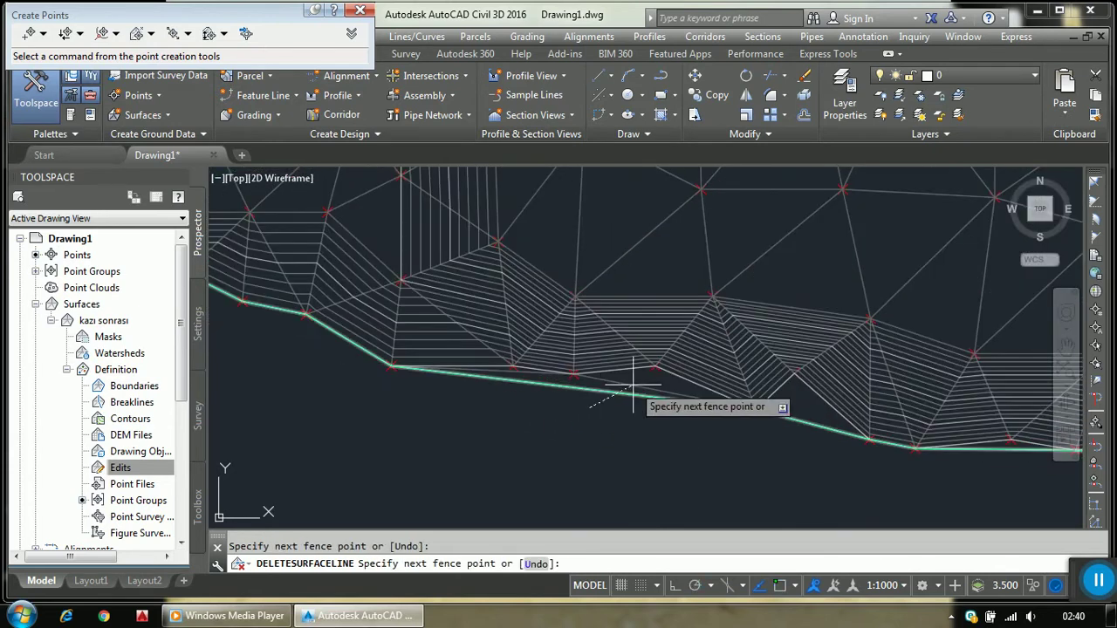
{"action": "left_click", "coordinate": [642, 374]}
{"action": "key", "text": "Return"}
{"action": "key", "text": "Return"}
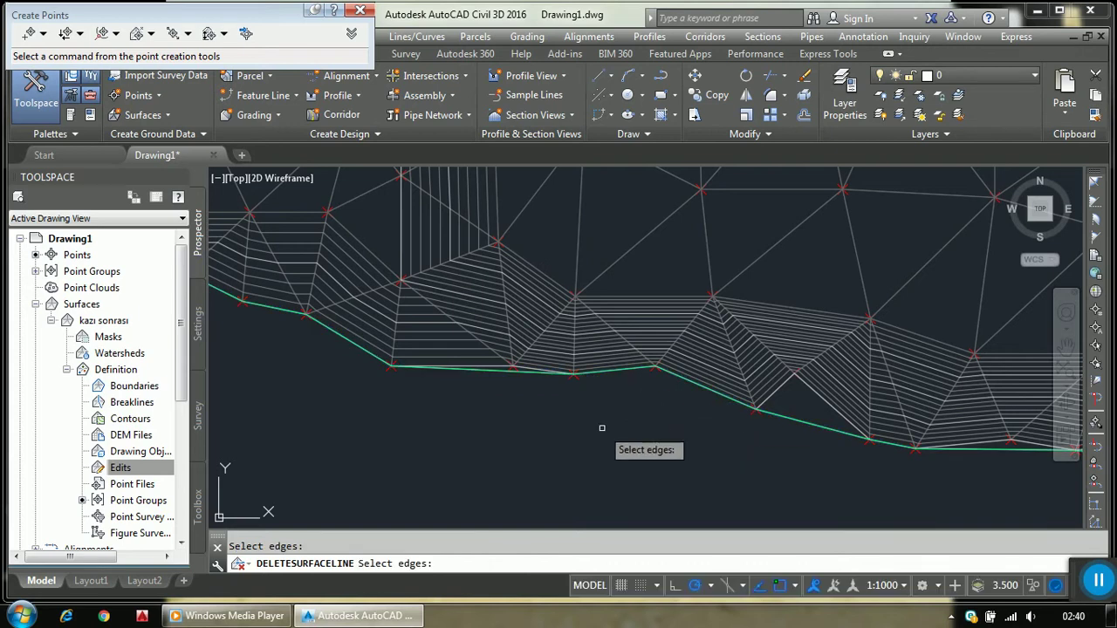
{"action": "type", "text": "F"}
{"action": "key", "text": "Return"}
{"action": "left_click", "coordinate": [504, 380]}
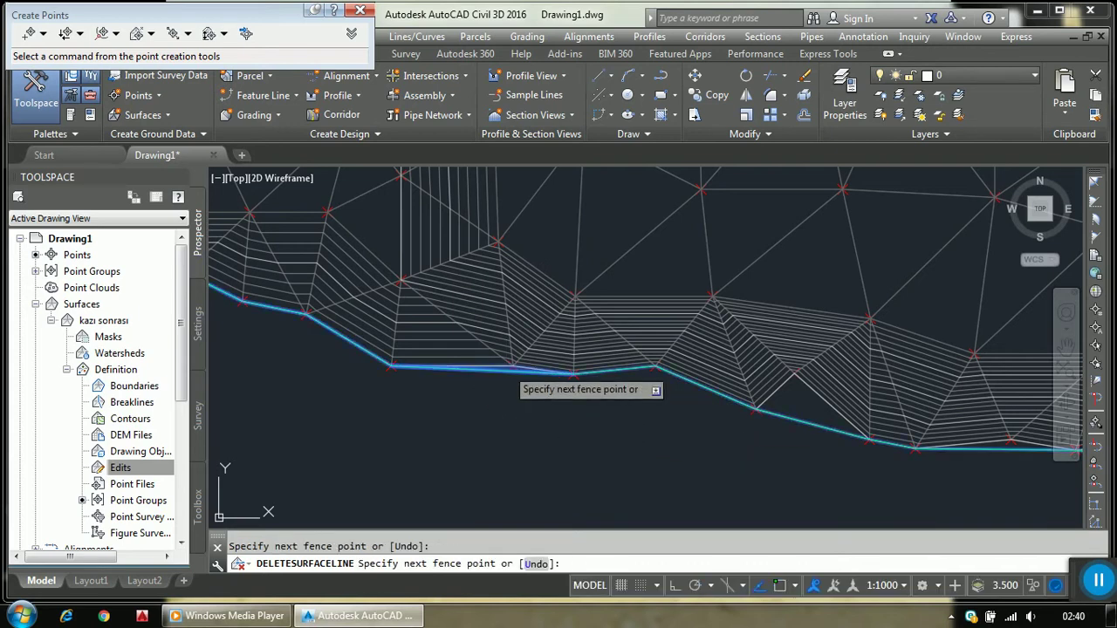
{"action": "key", "text": "Return"}
{"action": "type", "text": "F"}
{"action": "key", "text": "Return"}
{"action": "left_click", "coordinate": [764, 447]}
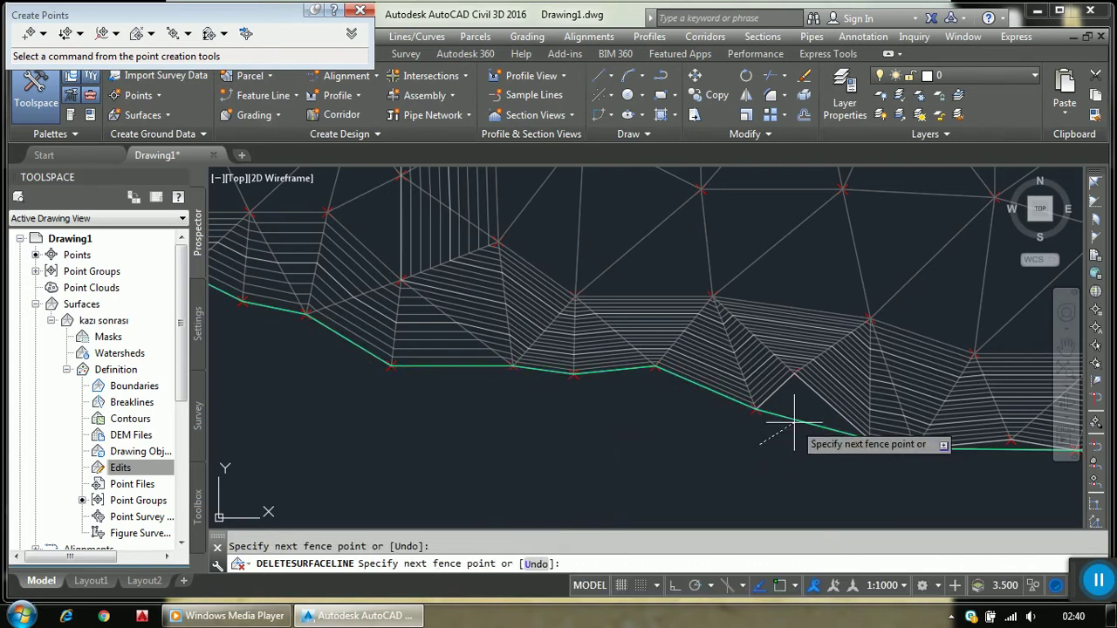
{"action": "left_click", "coordinate": [802, 409]}
{"action": "key", "text": "Return"}
{"action": "key", "text": "Return"}
{"action": "scroll", "coordinate": [699, 436], "scroll_direction": "down", "scroll_amount": 3}
{"action": "scroll", "coordinate": [751, 437], "scroll_direction": "up", "scroll_amount": 3}
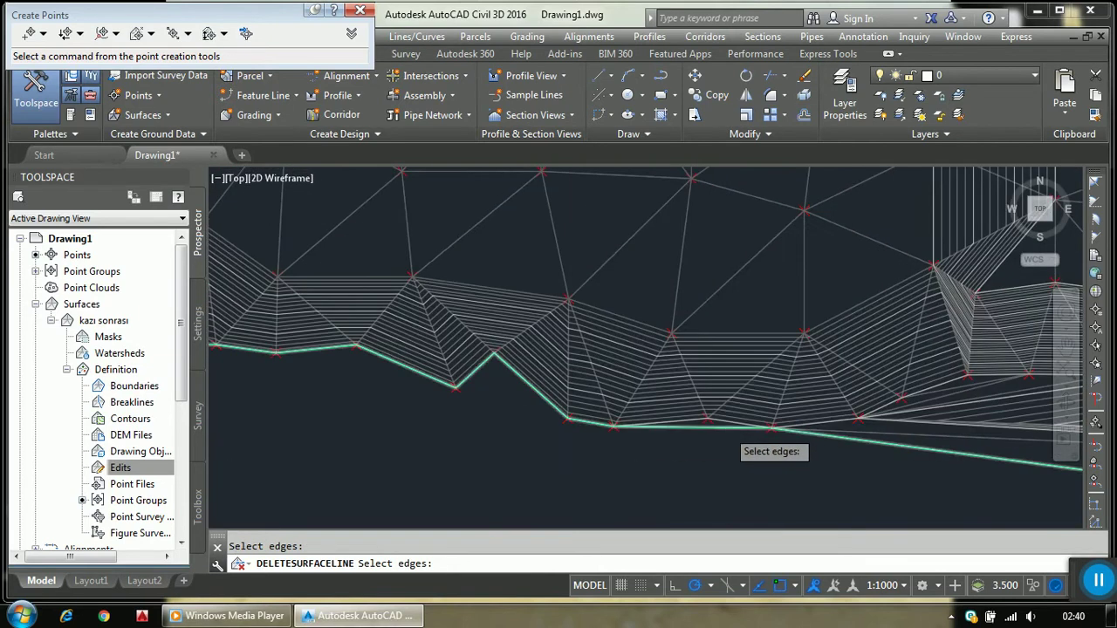
{"action": "scroll", "coordinate": [646, 437], "scroll_direction": "up", "scroll_amount": 2}
{"action": "type", "text": "F"}
{"action": "key", "text": "Return"}
{"action": "left_click", "coordinate": [635, 446]}
{"action": "left_click", "coordinate": [690, 432]}
Remove the long sloping sliver edges along the surface's right-hand outer boundary with fences
{"action": "key", "text": "Return"}
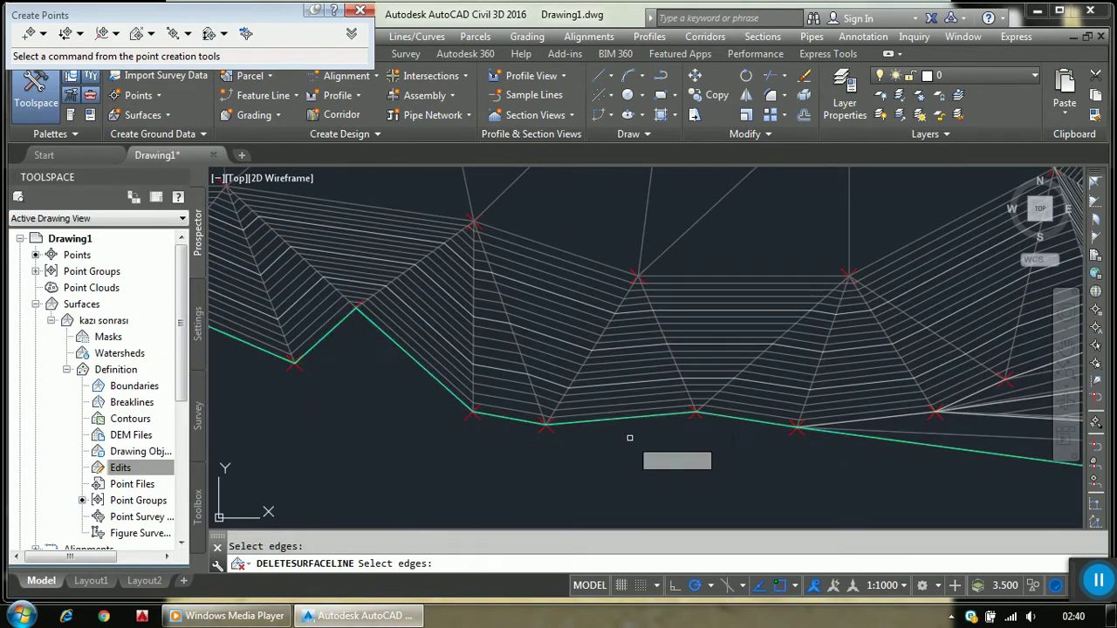
{"action": "scroll", "coordinate": [686, 457], "scroll_direction": "down", "scroll_amount": 1}
{"action": "type", "text": "F"}
{"action": "key", "text": "Return"}
{"action": "left_click", "coordinate": [736, 443]}
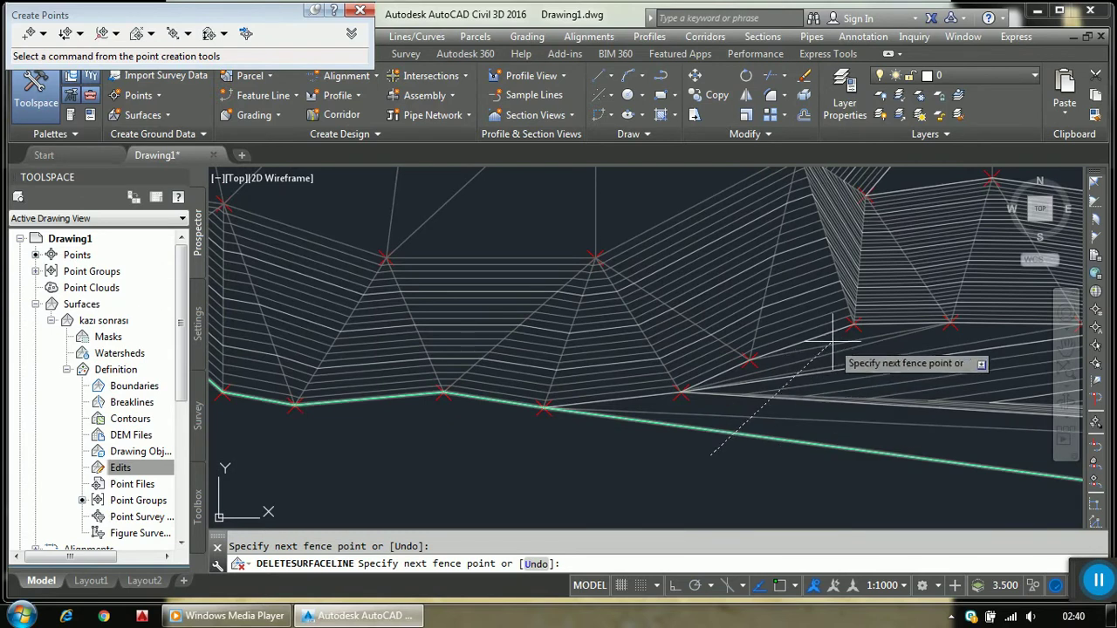
{"action": "left_click", "coordinate": [856, 358]}
{"action": "key", "text": "Return"}
{"action": "scroll", "coordinate": [570, 384], "scroll_direction": "down", "scroll_amount": 1}
{"action": "scroll", "coordinate": [570, 384], "scroll_direction": "up", "scroll_amount": 1}
{"action": "scroll", "coordinate": [738, 408], "scroll_direction": "down", "scroll_amount": 1}
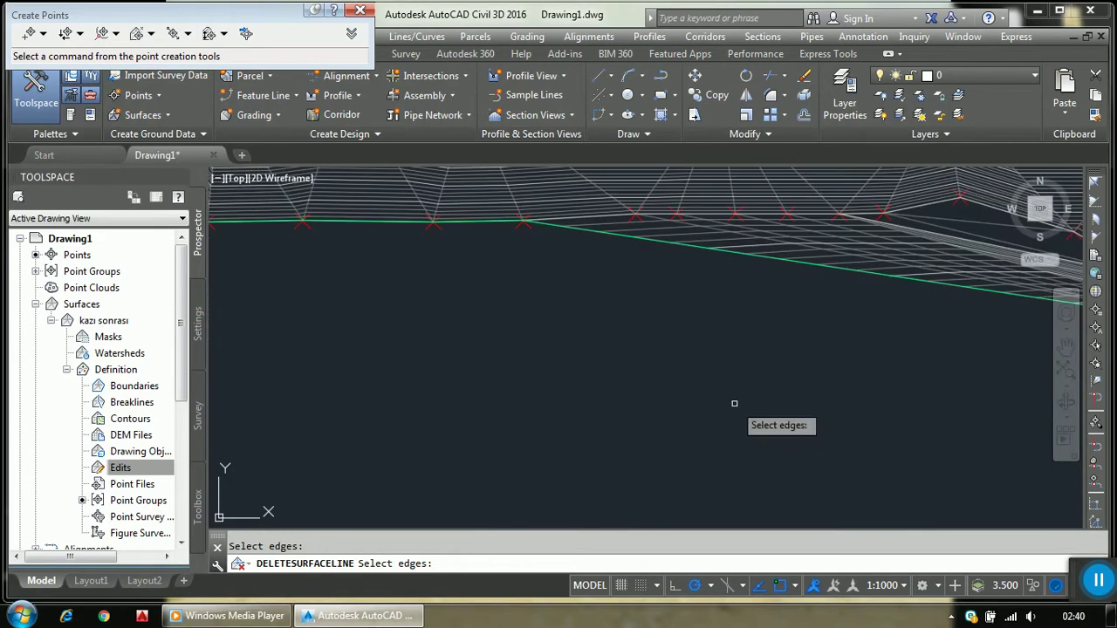
{"action": "type", "text": "F"}
{"action": "key", "text": "Return"}
{"action": "left_click", "coordinate": [836, 319]}
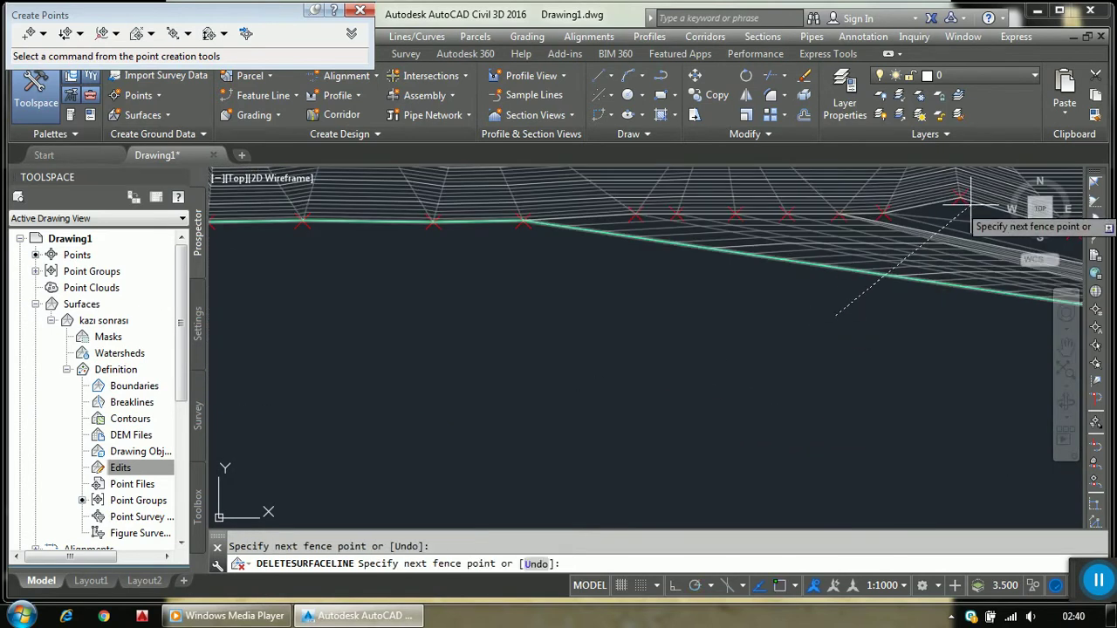
{"action": "left_click", "coordinate": [967, 222]}
{"action": "key", "text": "Return"}
{"action": "scroll", "coordinate": [539, 215], "scroll_direction": "up", "scroll_amount": 1}
{"action": "scroll", "coordinate": [875, 253], "scroll_direction": "up", "scroll_amount": 1}
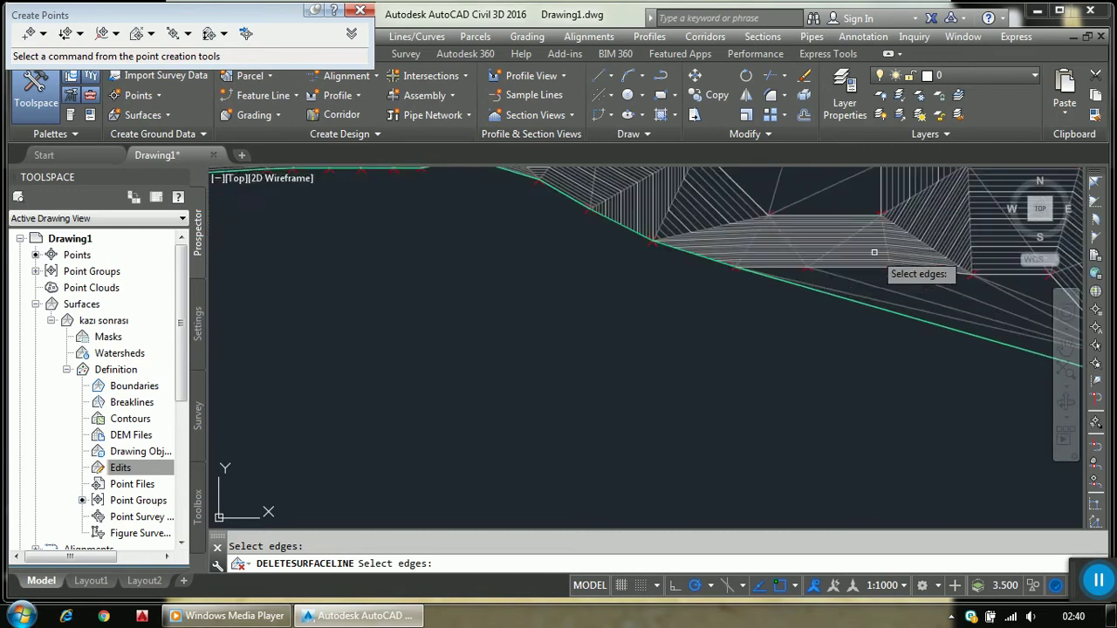
{"action": "type", "text": "F"}
{"action": "key", "text": "Return"}
{"action": "left_click", "coordinate": [808, 325]}
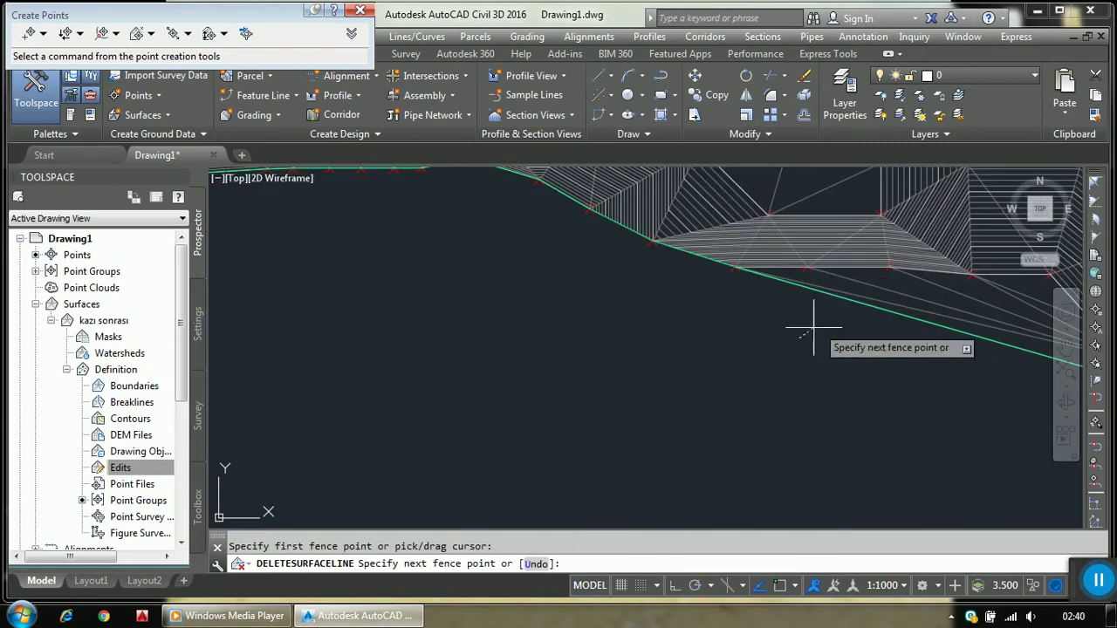
{"action": "left_click", "coordinate": [1038, 291]}
Delete the remaining boundary slivers in the middle section using fences across the crossed edges
{"action": "key", "text": "Return"}
{"action": "scroll", "coordinate": [471, 257], "scroll_direction": "down", "scroll_amount": 2}
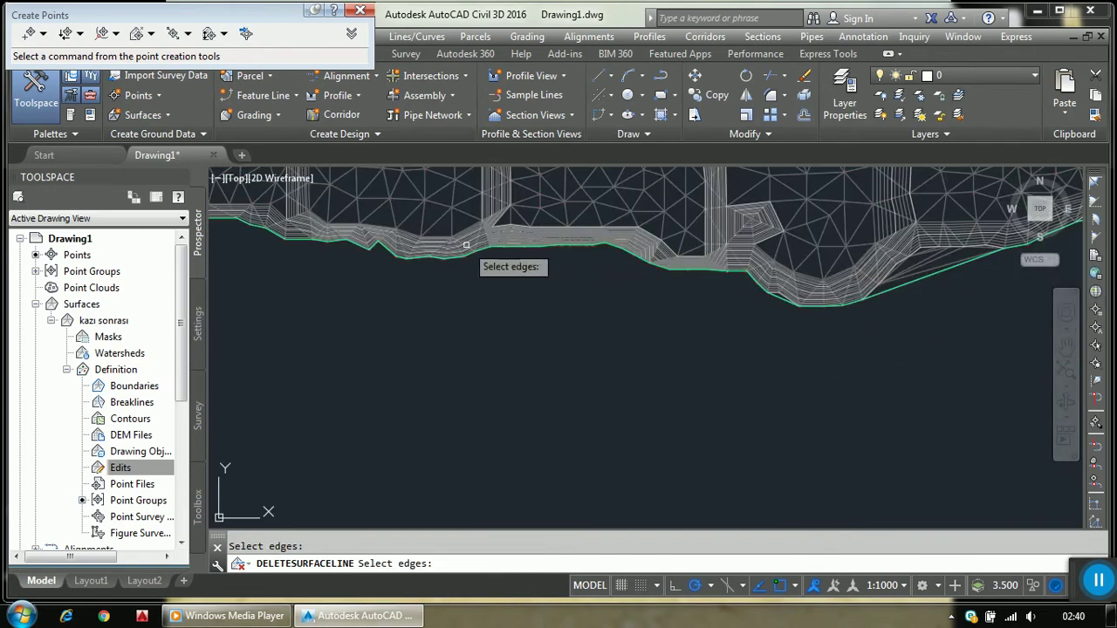
{"action": "scroll", "coordinate": [770, 289], "scroll_direction": "up", "scroll_amount": 1}
{"action": "scroll", "coordinate": [782, 327], "scroll_direction": "up", "scroll_amount": 1}
{"action": "type", "text": "F"}
{"action": "key", "text": "Return"}
{"action": "left_click", "coordinate": [786, 338]}
{"action": "left_click", "coordinate": [816, 319]}
{"action": "key", "text": "Return"}
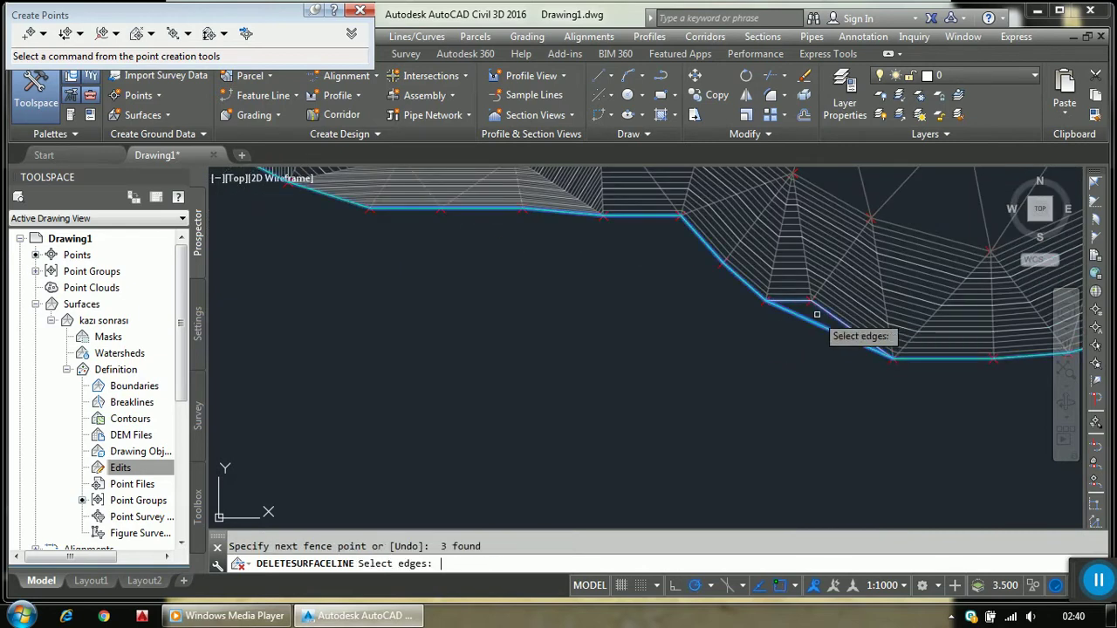
{"action": "scroll", "coordinate": [573, 315], "scroll_direction": "down", "scroll_amount": 1}
{"action": "scroll", "coordinate": [774, 294], "scroll_direction": "up", "scroll_amount": 1}
{"action": "type", "text": "F"}
{"action": "key", "text": "Return"}
{"action": "left_click", "coordinate": [822, 312]}
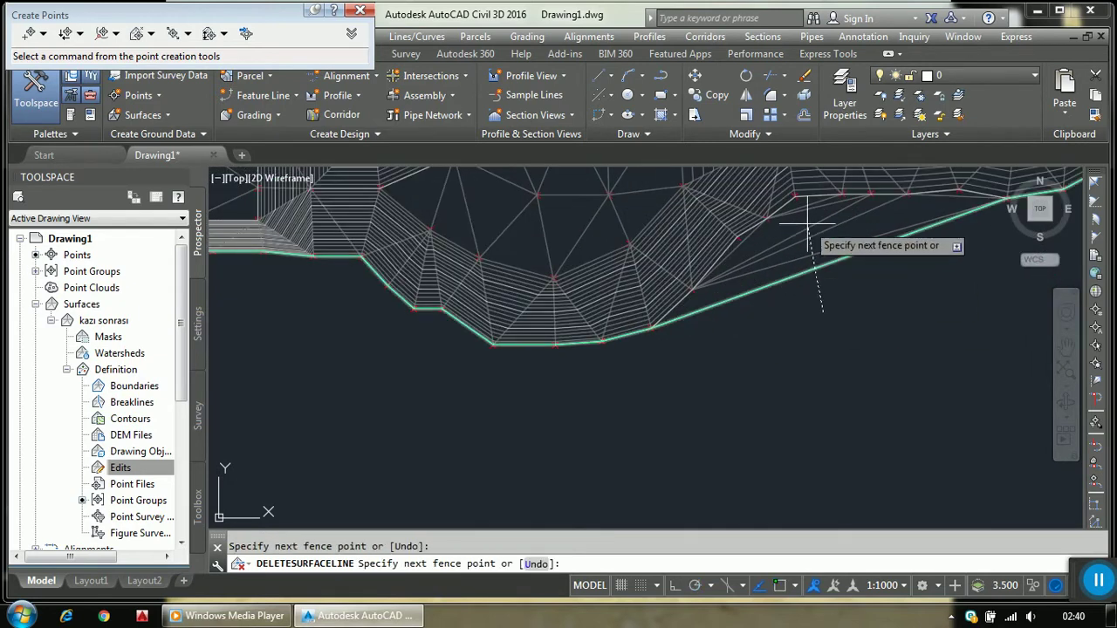
{"action": "left_click", "coordinate": [799, 199]}
{"action": "key", "text": "Return"}
{"action": "scroll", "coordinate": [638, 283], "scroll_direction": "down", "scroll_amount": 3}
{"action": "scroll", "coordinate": [650, 279], "scroll_direction": "up", "scroll_amount": 1}
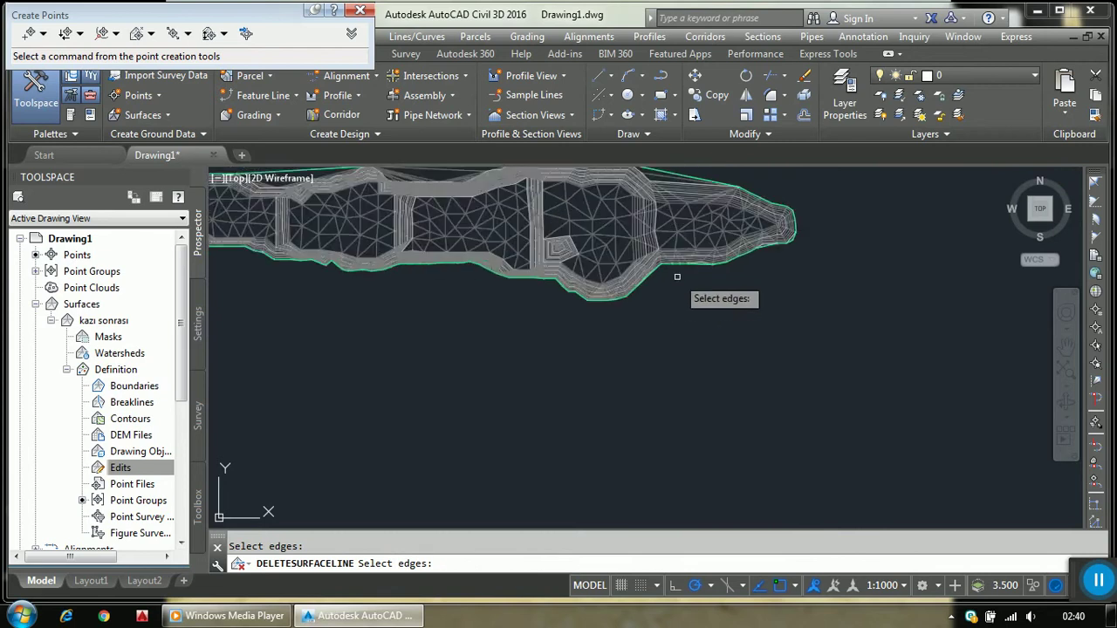
{"action": "scroll", "coordinate": [611, 288], "scroll_direction": "up", "scroll_amount": 2}
{"action": "scroll", "coordinate": [563, 278], "scroll_direction": "up", "scroll_amount": 2}
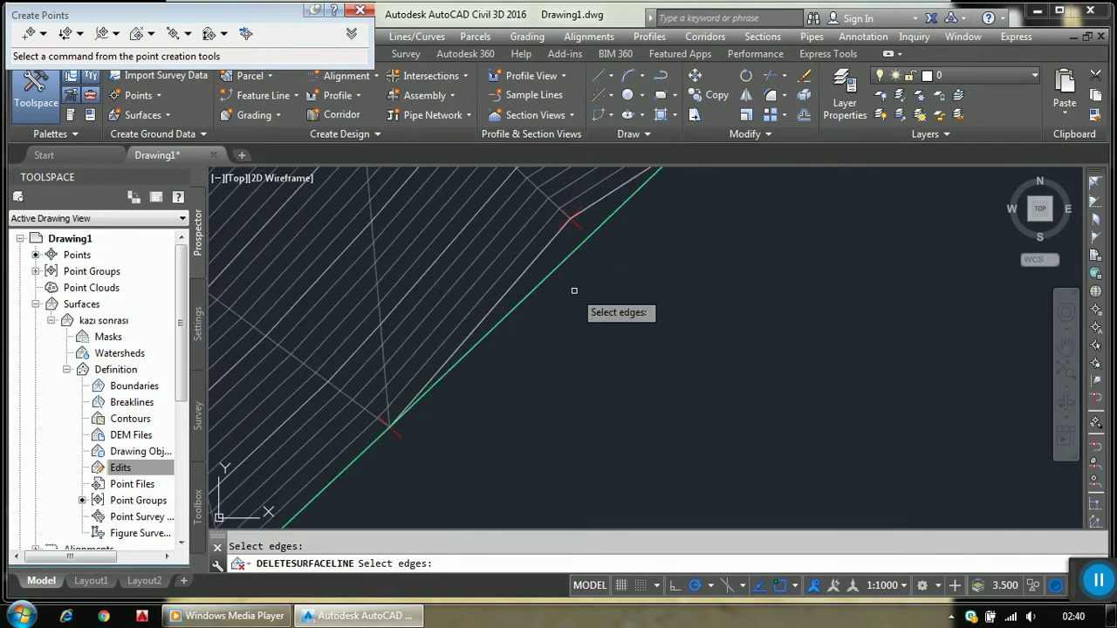
{"action": "left_click", "coordinate": [572, 281]}
{"action": "left_click", "coordinate": [567, 260]}
{"action": "key", "text": "Return"}
Fence-delete the last stray edges at the top boundary and the lower boundary slivers
{"action": "scroll", "coordinate": [563, 279], "scroll_direction": "down", "scroll_amount": 3}
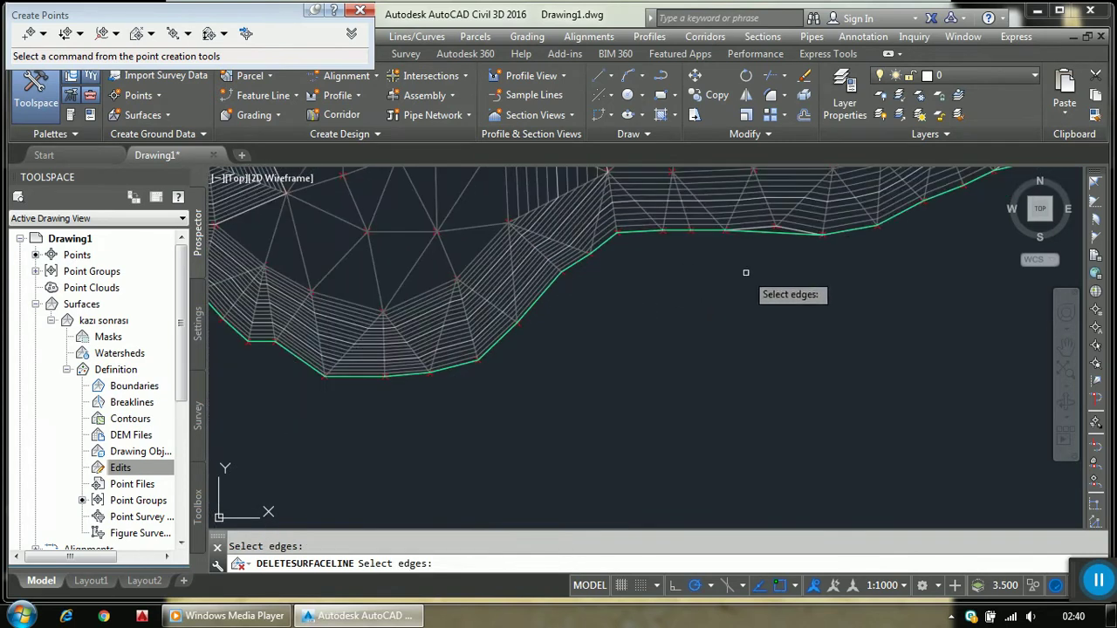
{"action": "scroll", "coordinate": [773, 242], "scroll_direction": "up", "scroll_amount": 2}
{"action": "type", "text": "F"}
{"action": "key", "text": "Return"}
{"action": "left_click", "coordinate": [772, 236]}
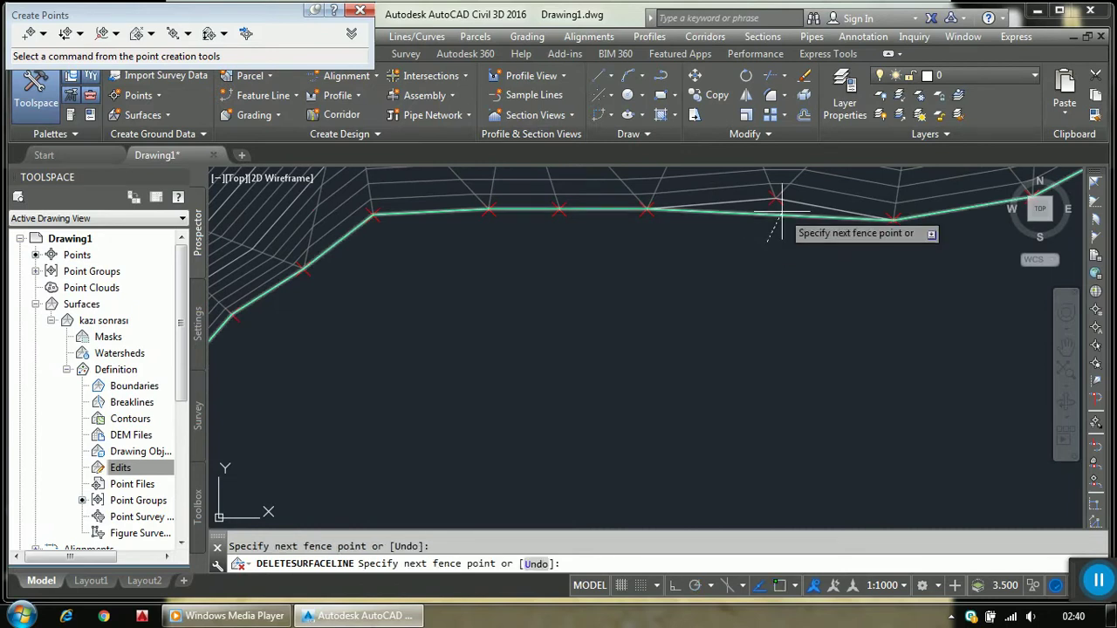
{"action": "left_click", "coordinate": [780, 195]}
{"action": "key", "text": "Return"}
{"action": "scroll", "coordinate": [698, 248], "scroll_direction": "down", "scroll_amount": 2}
{"action": "scroll", "coordinate": [771, 224], "scroll_direction": "up", "scroll_amount": 2}
{"action": "scroll", "coordinate": [724, 301], "scroll_direction": "up", "scroll_amount": 1}
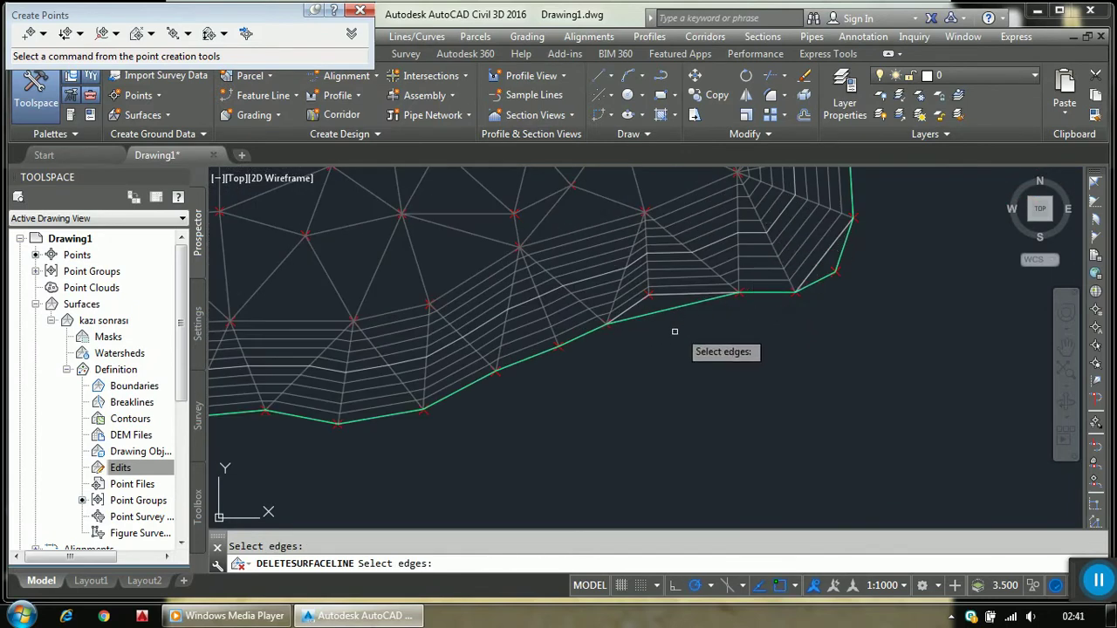
{"action": "type", "text": "F"}
{"action": "key", "text": "Return"}
{"action": "left_click", "coordinate": [661, 324]}
{"action": "left_click", "coordinate": [651, 288]}
{"action": "key", "text": "Return"}
Fence-delete the stray boundary edges along the top-left slivers and outer top boundary
{"action": "scroll", "coordinate": [755, 375], "scroll_direction": "down", "scroll_amount": 2}
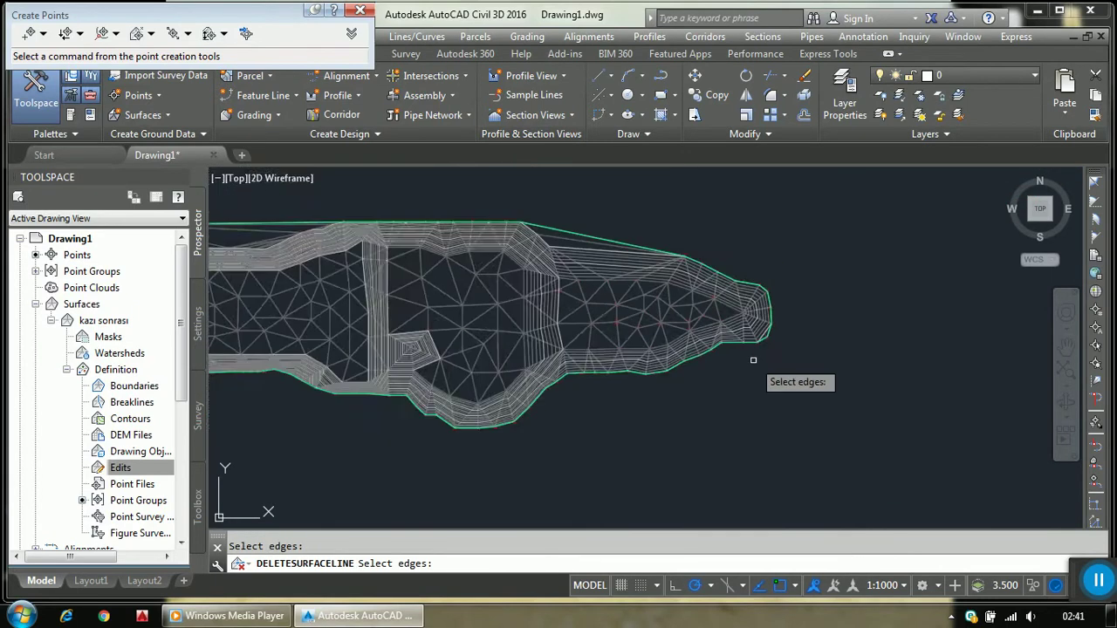
{"action": "scroll", "coordinate": [715, 220], "scroll_direction": "up", "scroll_amount": 1}
{"action": "scroll", "coordinate": [694, 244], "scroll_direction": "down", "scroll_amount": 2}
{"action": "scroll", "coordinate": [621, 192], "scroll_direction": "up", "scroll_amount": 3}
{"action": "scroll", "coordinate": [613, 181], "scroll_direction": "up", "scroll_amount": 2}
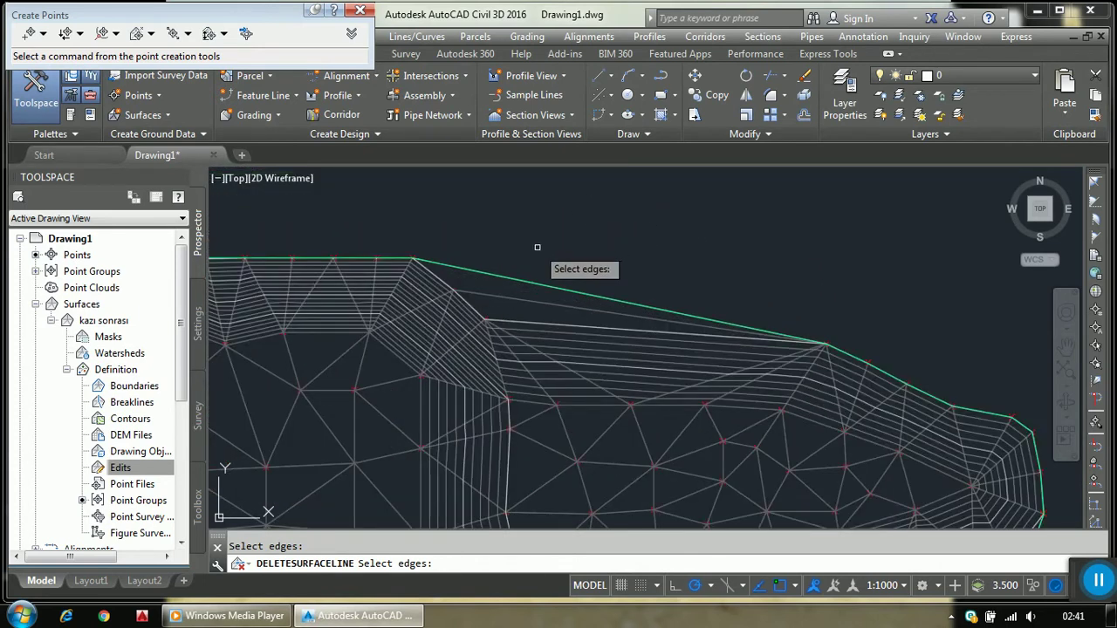
{"action": "type", "text": "F"}
{"action": "key", "text": "Return"}
{"action": "left_click", "coordinate": [545, 258]}
{"action": "left_click", "coordinate": [513, 323]}
{"action": "key", "text": "Return"}
{"action": "scroll", "coordinate": [598, 299], "scroll_direction": "down", "scroll_amount": 5}
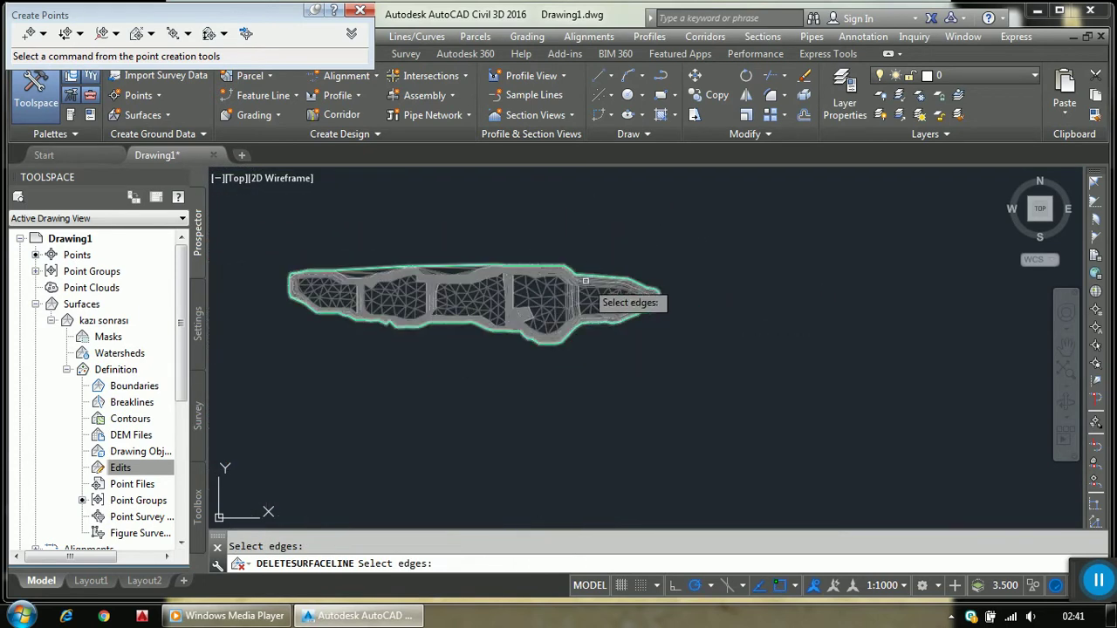
{"action": "scroll", "coordinate": [498, 269], "scroll_direction": "up", "scroll_amount": 2}
{"action": "scroll", "coordinate": [579, 320], "scroll_direction": "up", "scroll_amount": 2}
{"action": "scroll", "coordinate": [568, 288], "scroll_direction": "up", "scroll_amount": 2}
{"action": "type", "text": "F"}
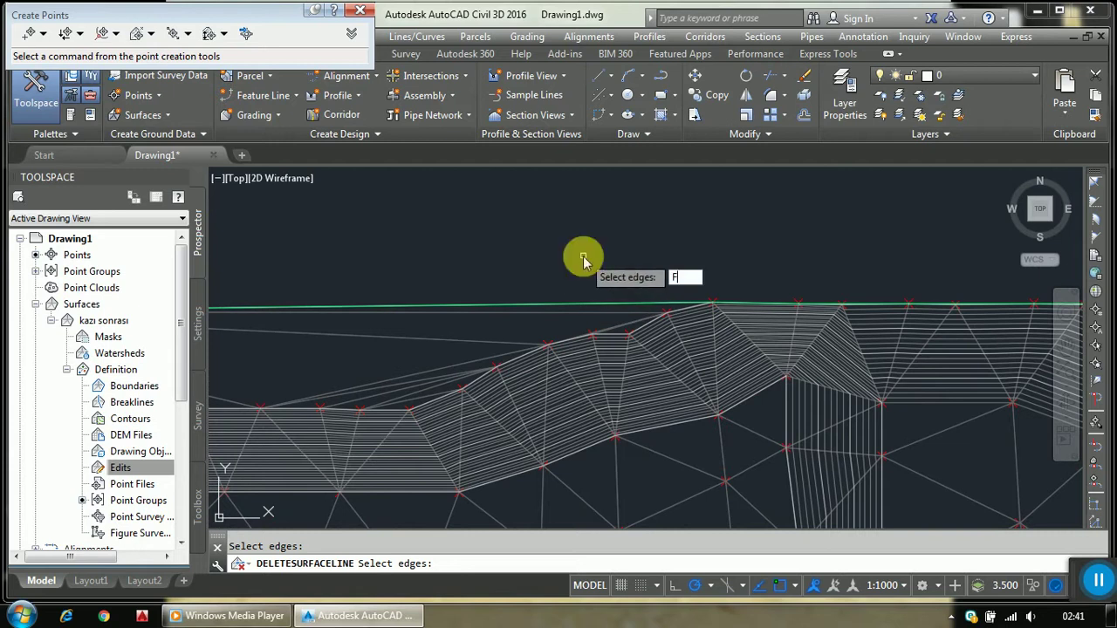
{"action": "key", "text": "Return"}
{"action": "left_click", "coordinate": [579, 254]}
{"action": "left_click", "coordinate": [627, 328]}
{"action": "key", "text": "Return"}
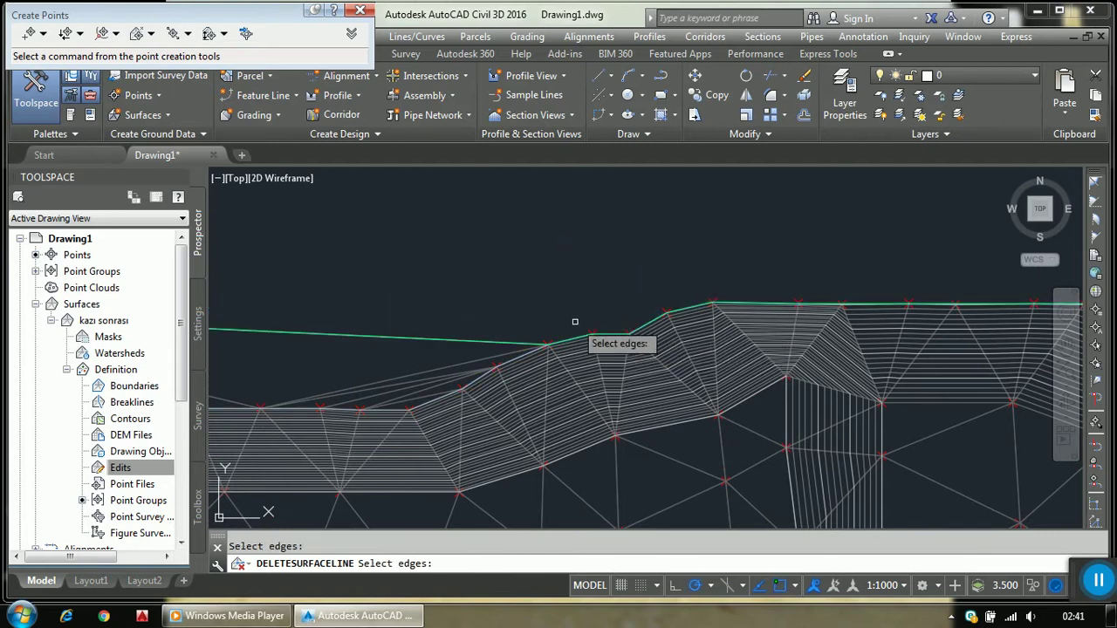
Fence-delete the sloping boundary edges, the long top edge and the hill's outer edge
{"action": "scroll", "coordinate": [574, 320], "scroll_direction": "down", "scroll_amount": 2}
{"action": "scroll", "coordinate": [444, 296], "scroll_direction": "up", "scroll_amount": 2}
{"action": "type", "text": "F"}
{"action": "key", "text": "Return"}
{"action": "left_click", "coordinate": [471, 321]}
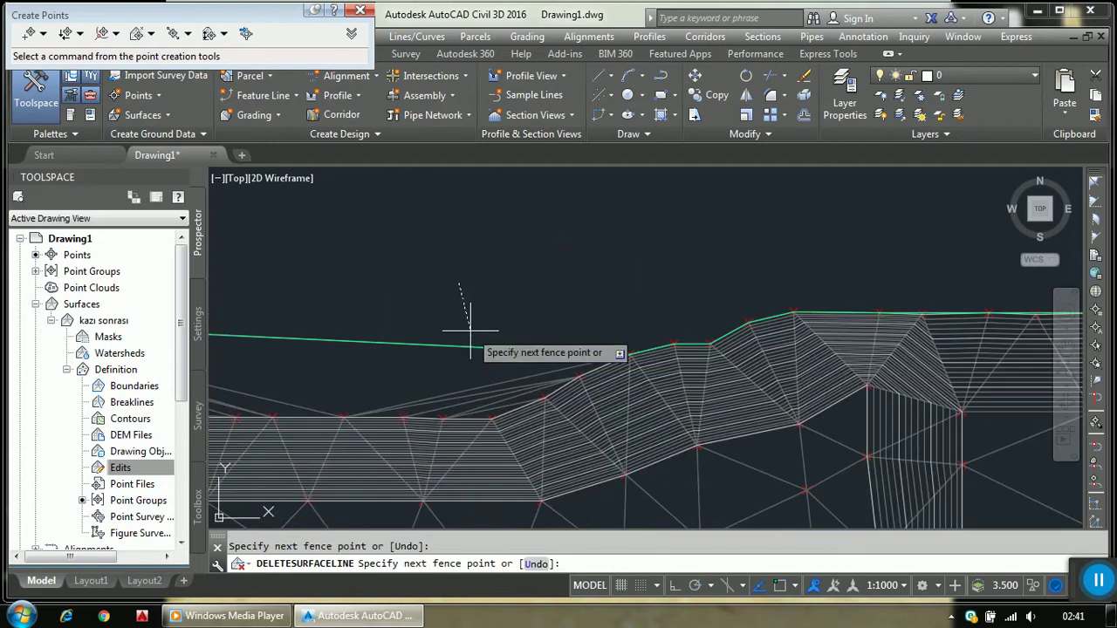
{"action": "left_click", "coordinate": [496, 412]}
{"action": "key", "text": "Return"}
{"action": "key", "text": "Return"}
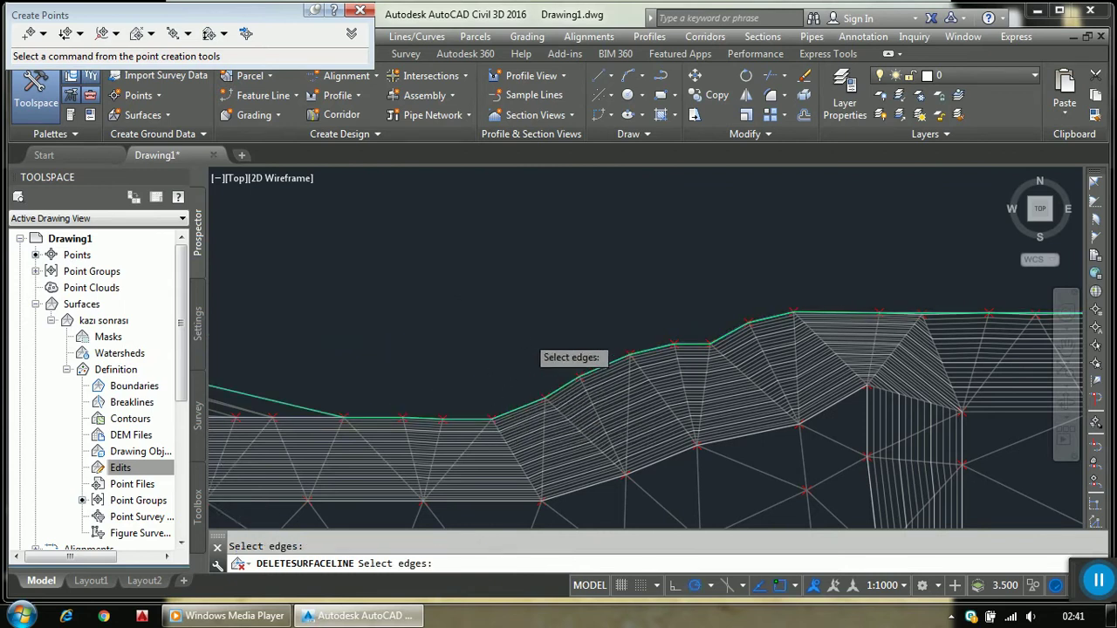
{"action": "scroll", "coordinate": [405, 330], "scroll_direction": "down", "scroll_amount": 2}
{"action": "scroll", "coordinate": [493, 364], "scroll_direction": "up", "scroll_amount": 2}
{"action": "key", "text": "Return"}
{"action": "left_click", "coordinate": [545, 375]}
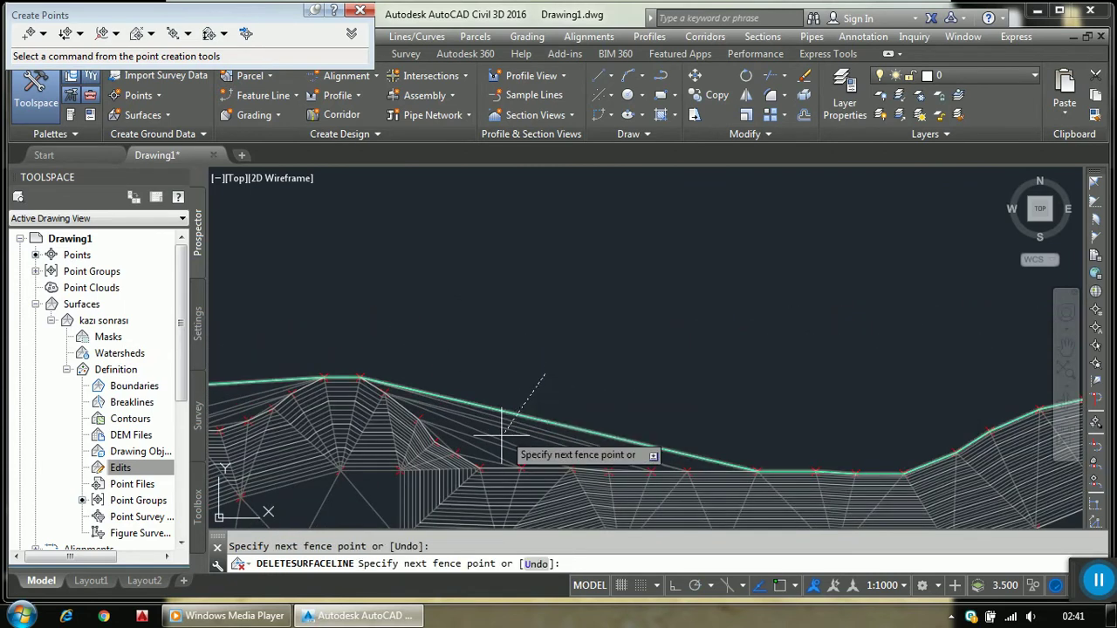
{"action": "left_click", "coordinate": [486, 472]}
{"action": "key", "text": "Return"}
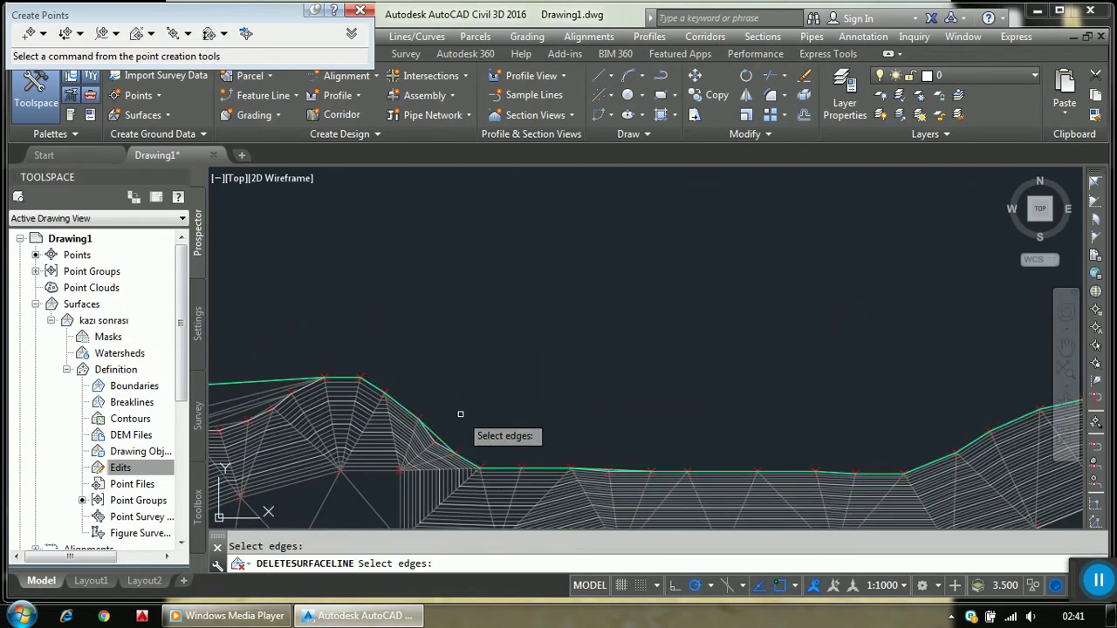
{"action": "type", "text": "f"}
{"action": "key", "text": "Return"}
{"action": "left_click", "coordinate": [457, 425]}
{"action": "left_click", "coordinate": [441, 430]}
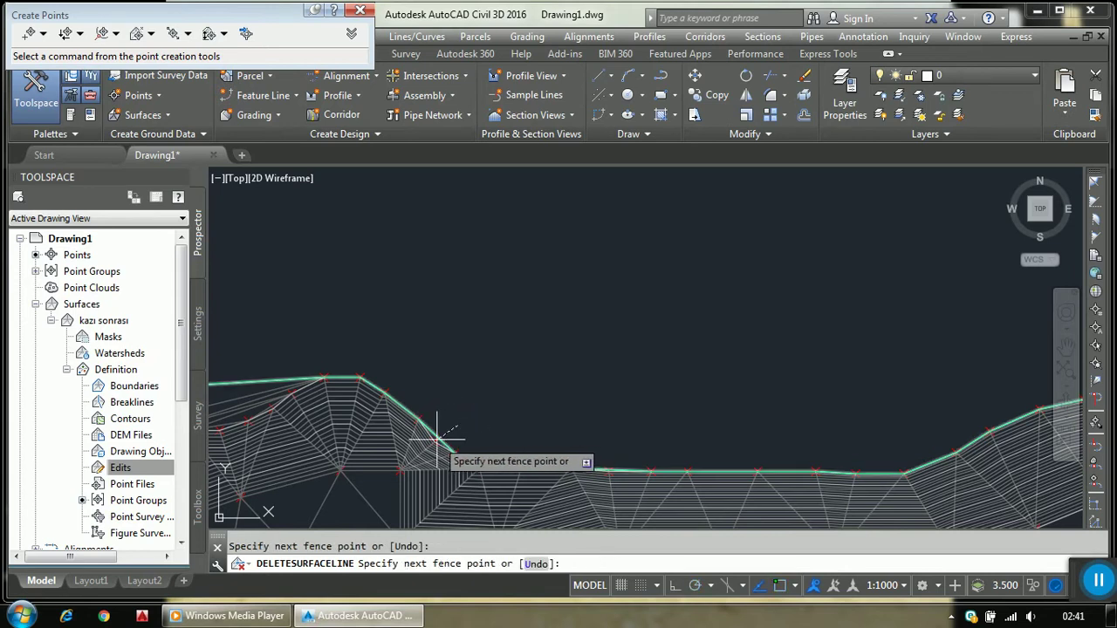
{"action": "key", "text": "Return"}
{"action": "scroll", "coordinate": [396, 384], "scroll_direction": "up", "scroll_amount": 2}
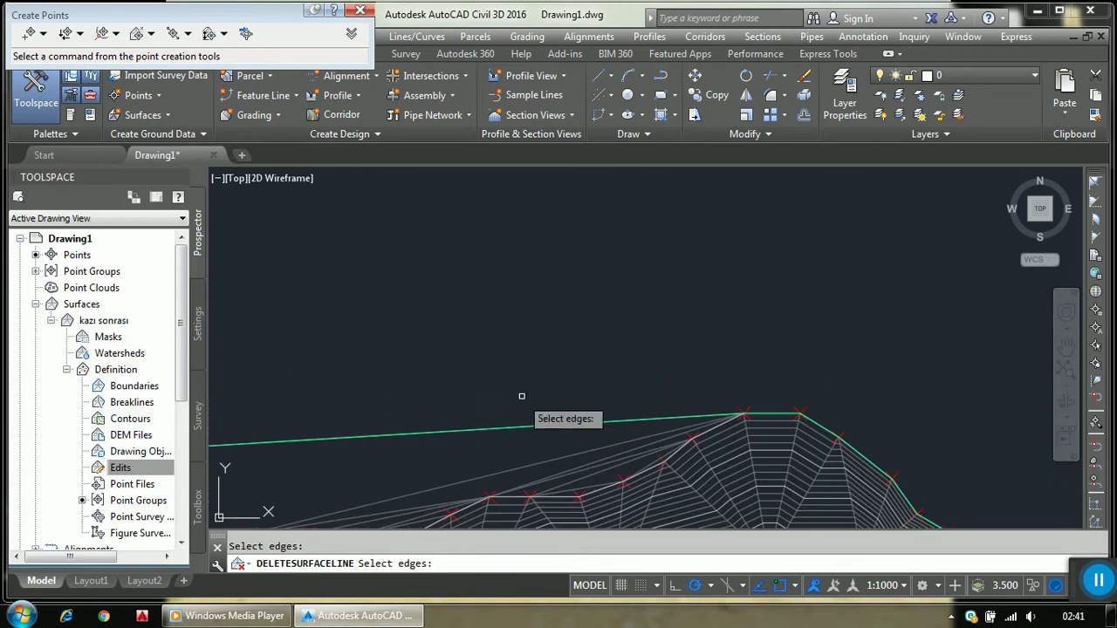
{"action": "type", "text": "f"}
{"action": "key", "text": "Return"}
{"action": "left_click", "coordinate": [551, 374]}
{"action": "left_click", "coordinate": [576, 494]}
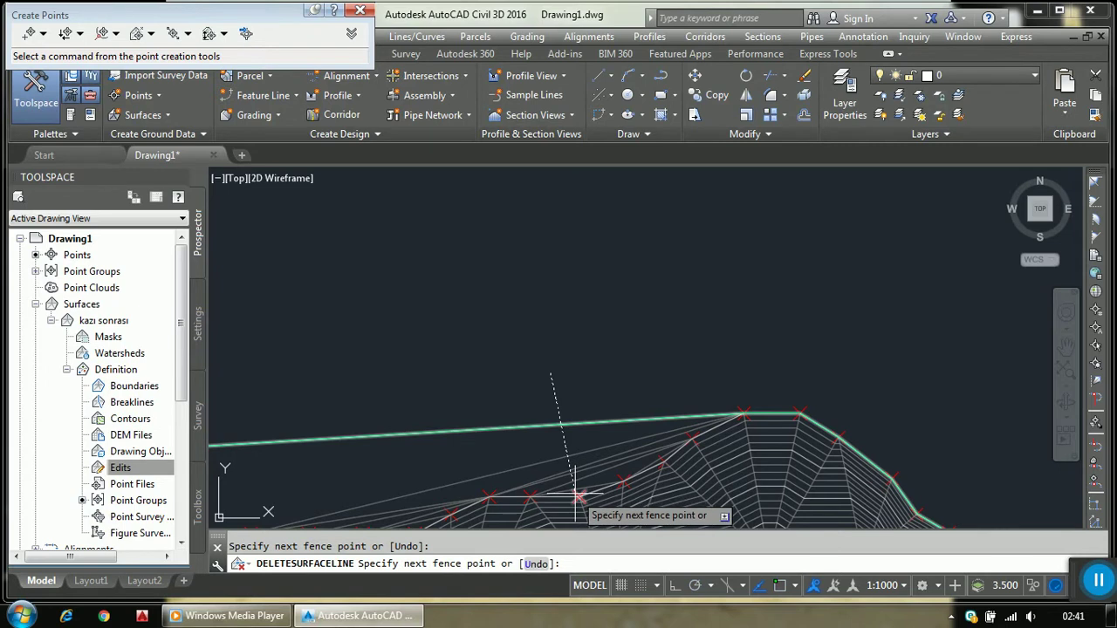
{"action": "key", "text": "Return"}
{"action": "left_click", "coordinate": [653, 436]}
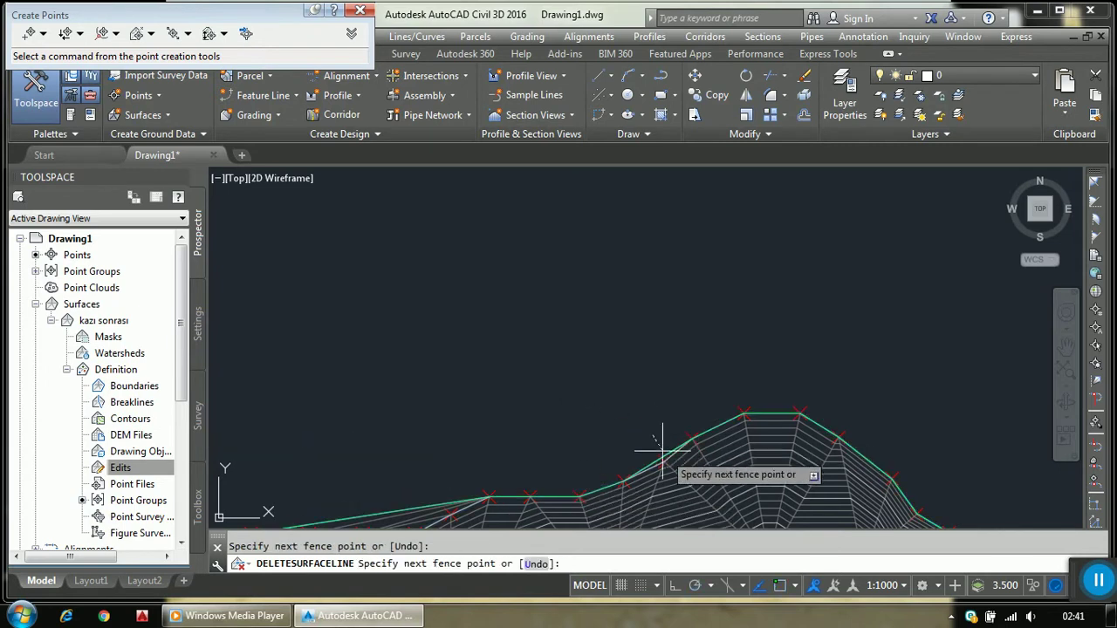
{"action": "left_click", "coordinate": [661, 449]}
{"action": "key", "text": "Return"}
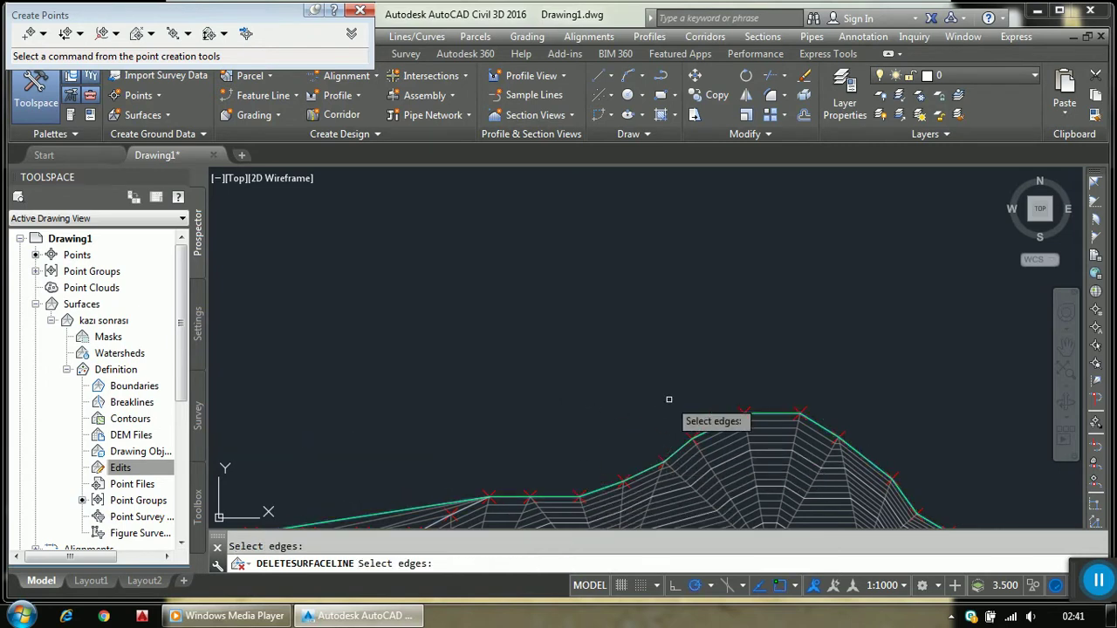
Remove the long outer, upper, rising and left-slope stray edges with further fences
{"action": "scroll", "coordinate": [628, 419], "scroll_direction": "down", "scroll_amount": 2}
{"action": "scroll", "coordinate": [653, 438], "scroll_direction": "up", "scroll_amount": 2}
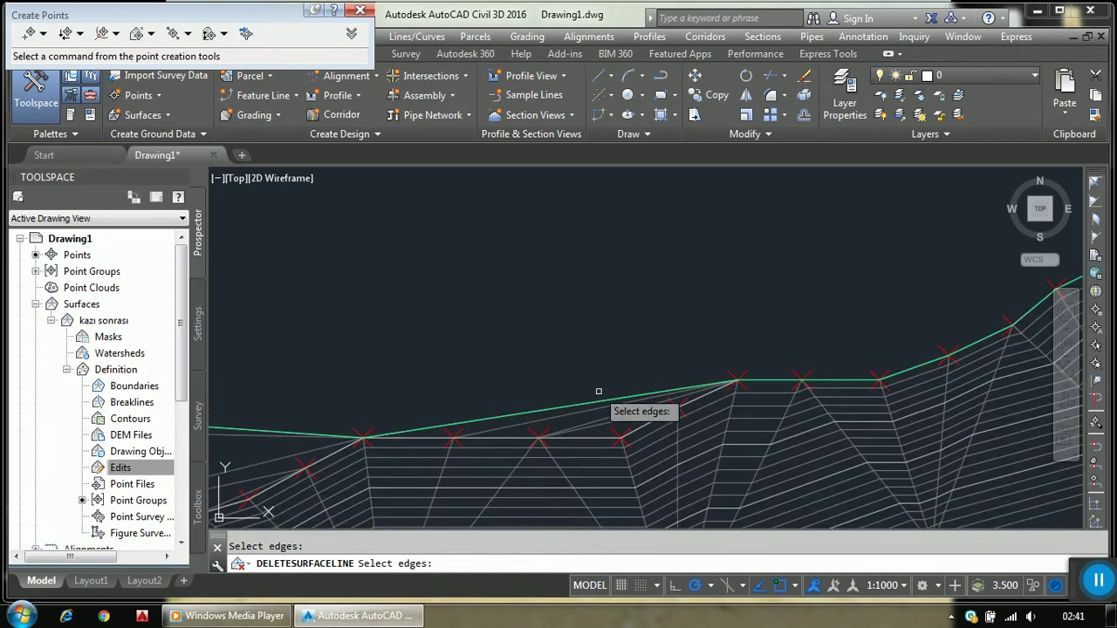
{"action": "left_click", "coordinate": [579, 337]}
{"action": "key", "text": "Return"}
{"action": "scroll", "coordinate": [568, 380], "scroll_direction": "down", "scroll_amount": 2}
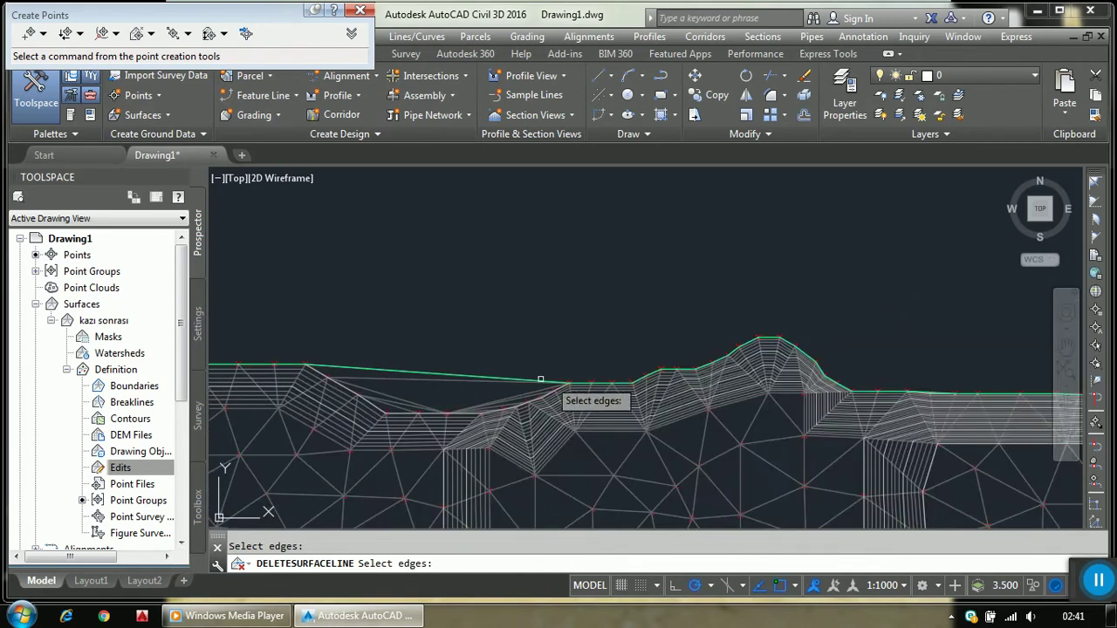
{"action": "scroll", "coordinate": [524, 379], "scroll_direction": "up", "scroll_amount": 2}
{"action": "type", "text": "F"}
{"action": "key", "text": "Return"}
{"action": "left_click", "coordinate": [487, 346]}
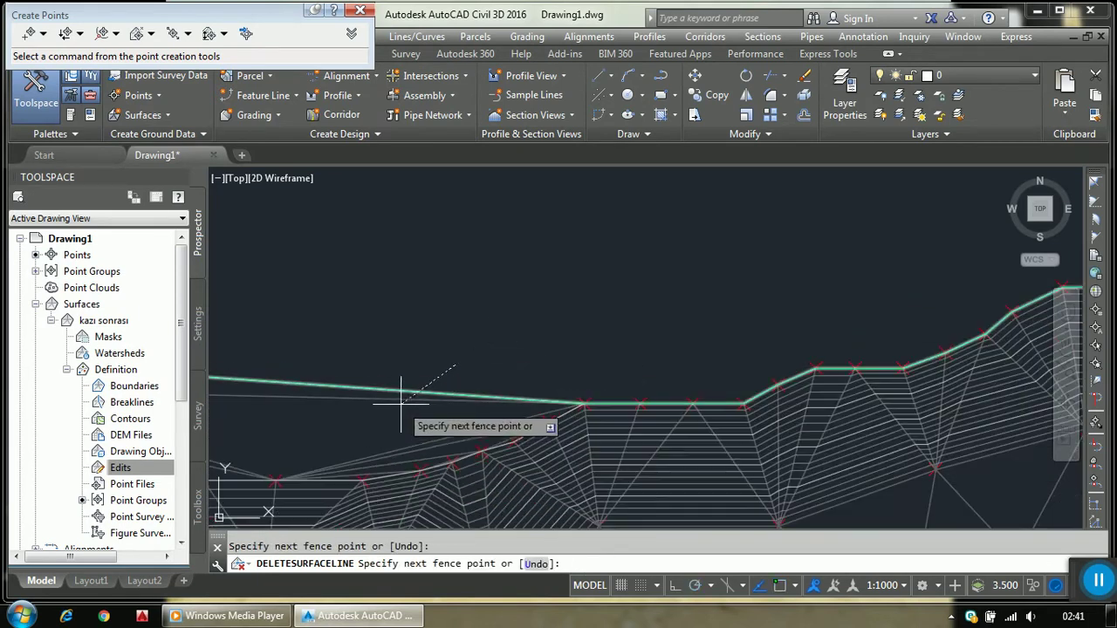
{"action": "scroll", "coordinate": [399, 394], "scroll_direction": "down", "scroll_amount": 2}
{"action": "scroll", "coordinate": [375, 498], "scroll_direction": "up", "scroll_amount": 2}
{"action": "left_click", "coordinate": [351, 474]}
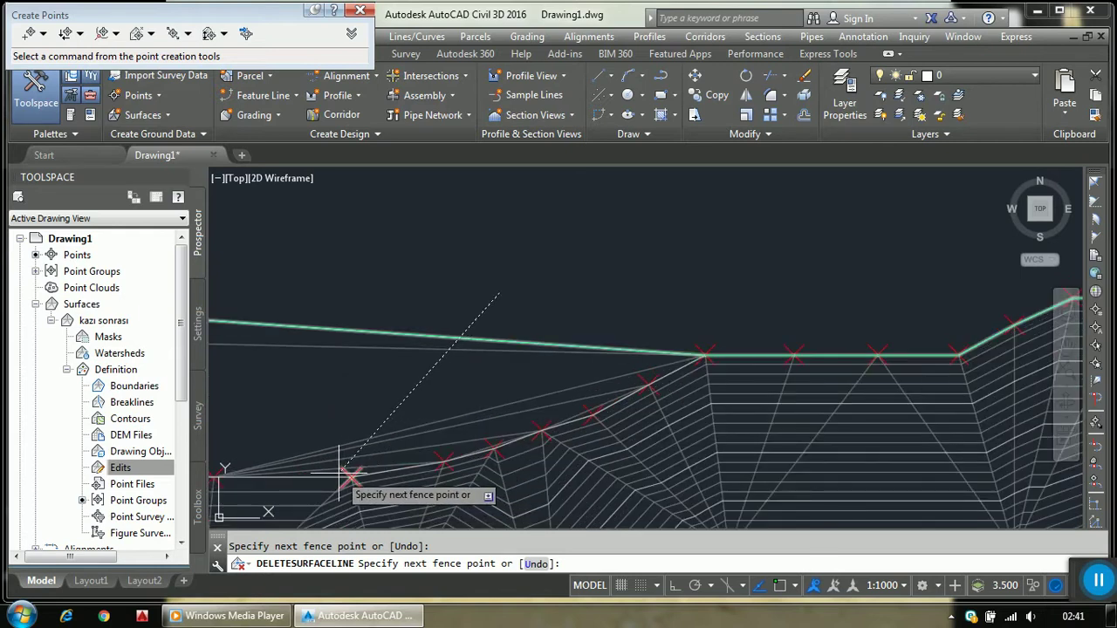
{"action": "key", "text": "Return"}
{"action": "type", "text": "F"}
{"action": "key", "text": "Return"}
{"action": "left_click", "coordinate": [576, 381]}
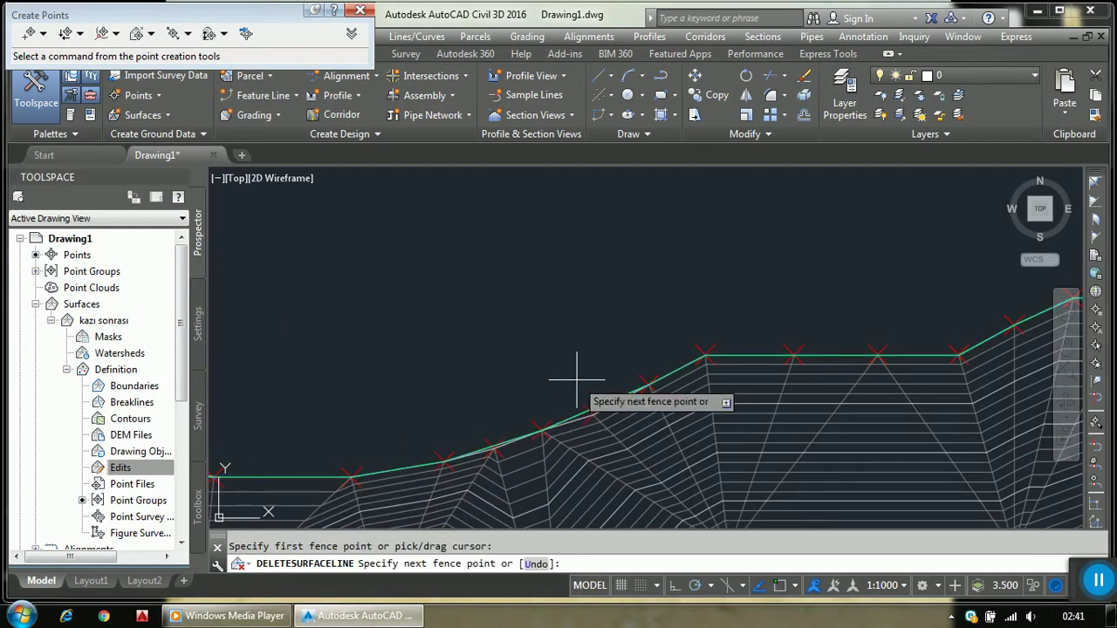
{"action": "left_click", "coordinate": [600, 404]}
{"action": "key", "text": "Return"}
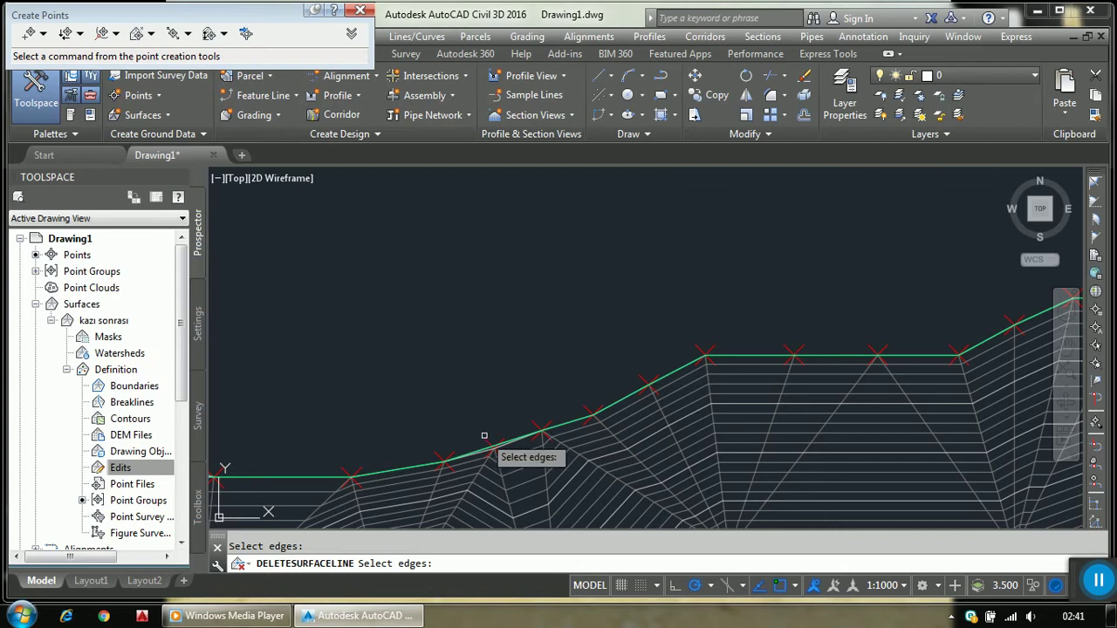
{"action": "type", "text": "F"}
{"action": "key", "text": "Return"}
{"action": "left_click", "coordinate": [498, 426]}
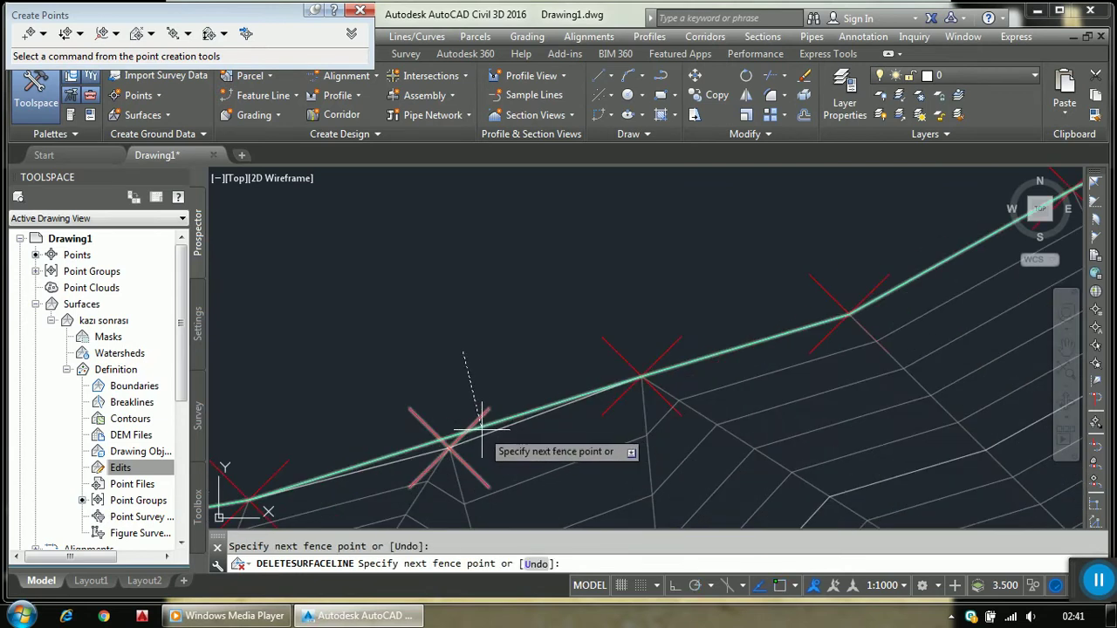
{"action": "left_click", "coordinate": [505, 447]}
{"action": "key", "text": "Return"}
{"action": "scroll", "coordinate": [326, 349], "scroll_direction": "up", "scroll_amount": 2}
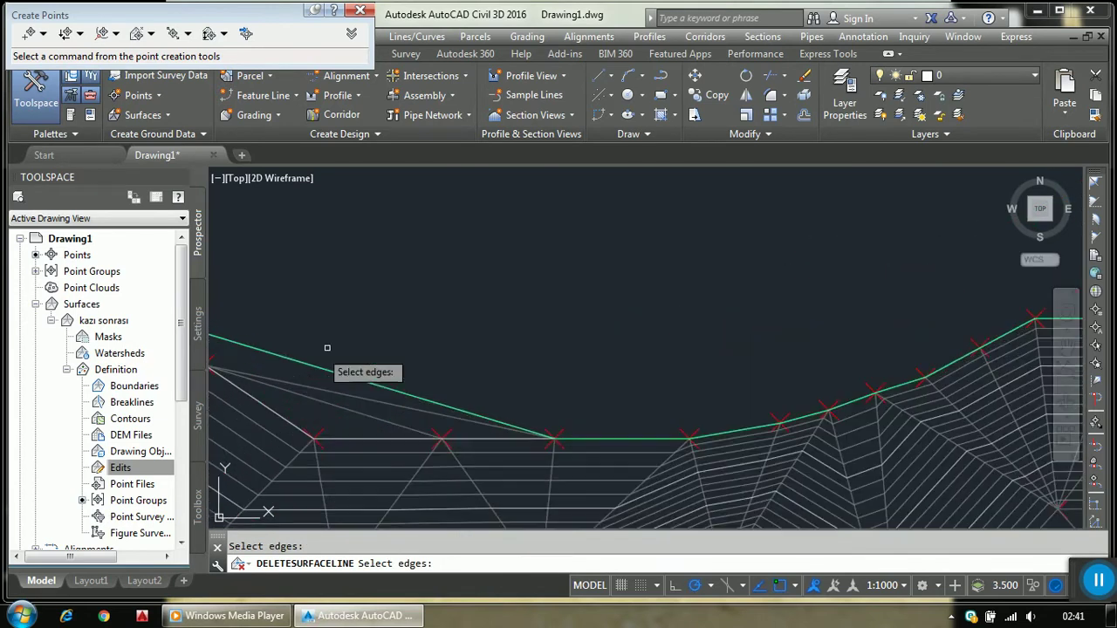
{"action": "type", "text": "F"}
{"action": "key", "text": "Return"}
{"action": "left_click", "coordinate": [362, 303]}
{"action": "left_click", "coordinate": [320, 426]}
{"action": "key", "text": "Return"}
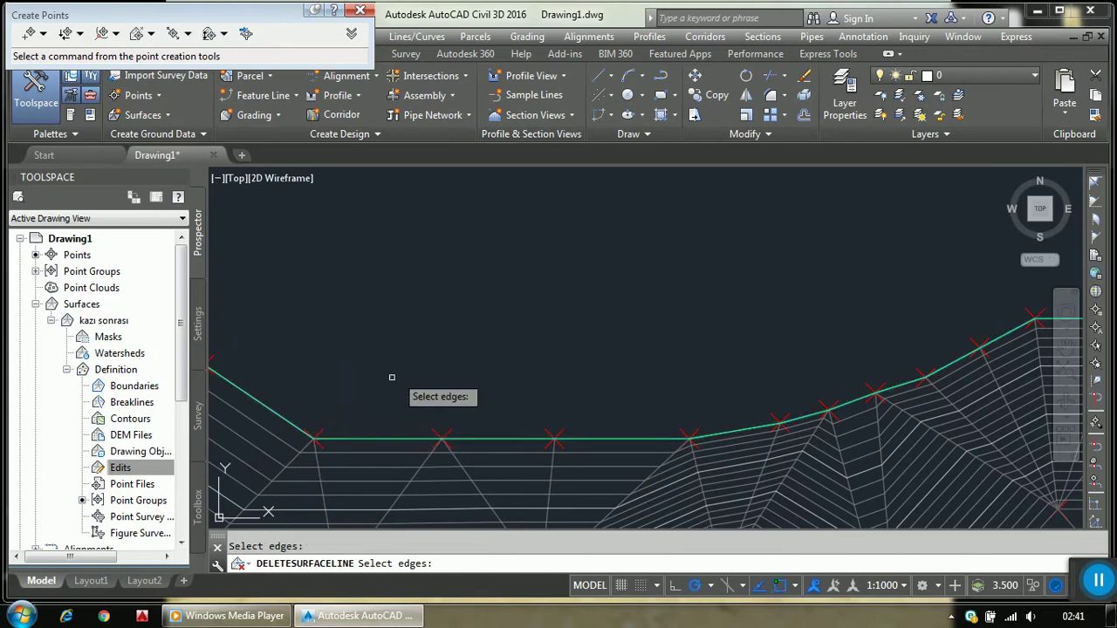
Delete the last top-left boundary edge and the diagonal boundary edge
{"action": "scroll", "coordinate": [471, 371], "scroll_direction": "down", "scroll_amount": 2}
{"action": "scroll", "coordinate": [410, 358], "scroll_direction": "down", "scroll_amount": 2}
{"action": "scroll", "coordinate": [363, 350], "scroll_direction": "up", "scroll_amount": 3}
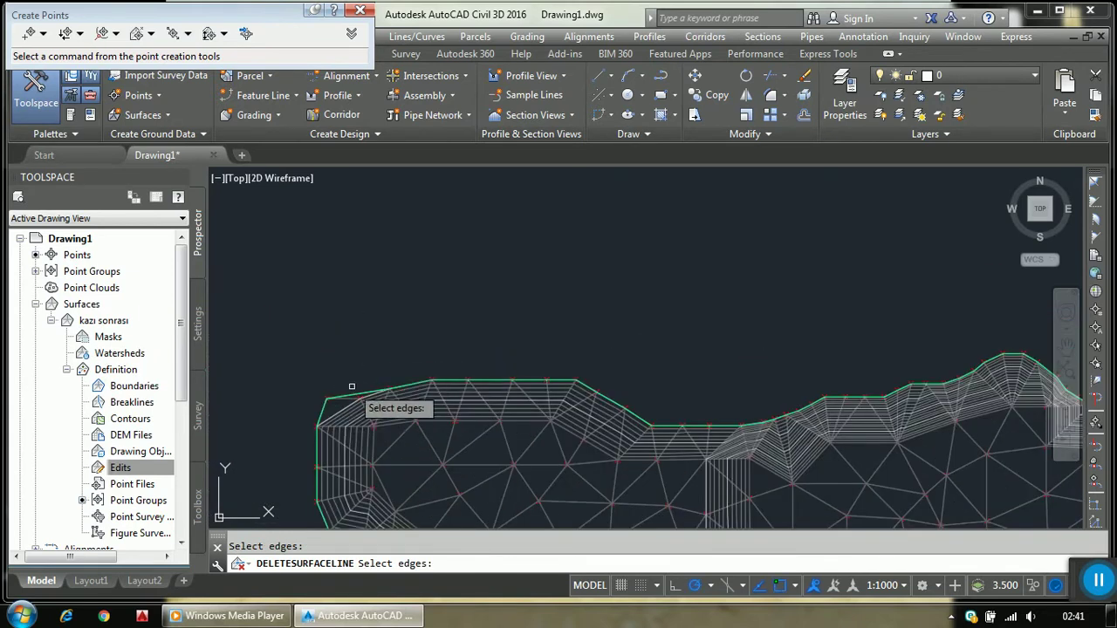
{"action": "scroll", "coordinate": [376, 358], "scroll_direction": "up", "scroll_amount": 2}
{"action": "type", "text": "F"}
{"action": "key", "text": "Return"}
{"action": "left_click", "coordinate": [378, 367]}
{"action": "left_click", "coordinate": [394, 384]}
{"action": "key", "text": "Return"}
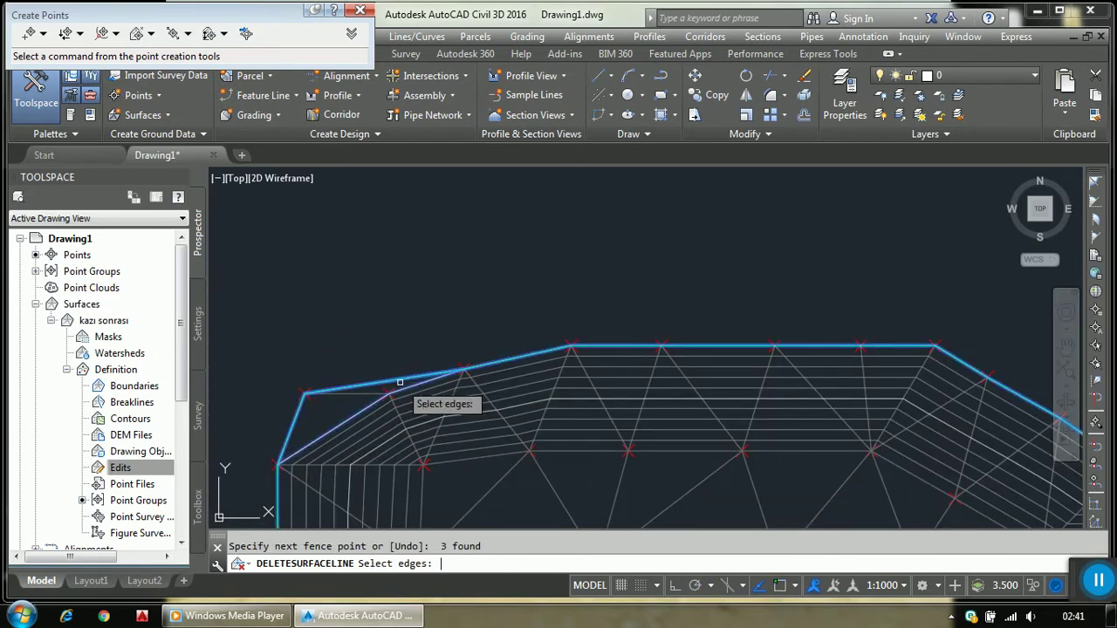
{"action": "scroll", "coordinate": [456, 342], "scroll_direction": "down", "scroll_amount": 2}
{"action": "scroll", "coordinate": [455, 416], "scroll_direction": "down", "scroll_amount": 1}
{"action": "scroll", "coordinate": [455, 417], "scroll_direction": "up", "scroll_amount": 5}
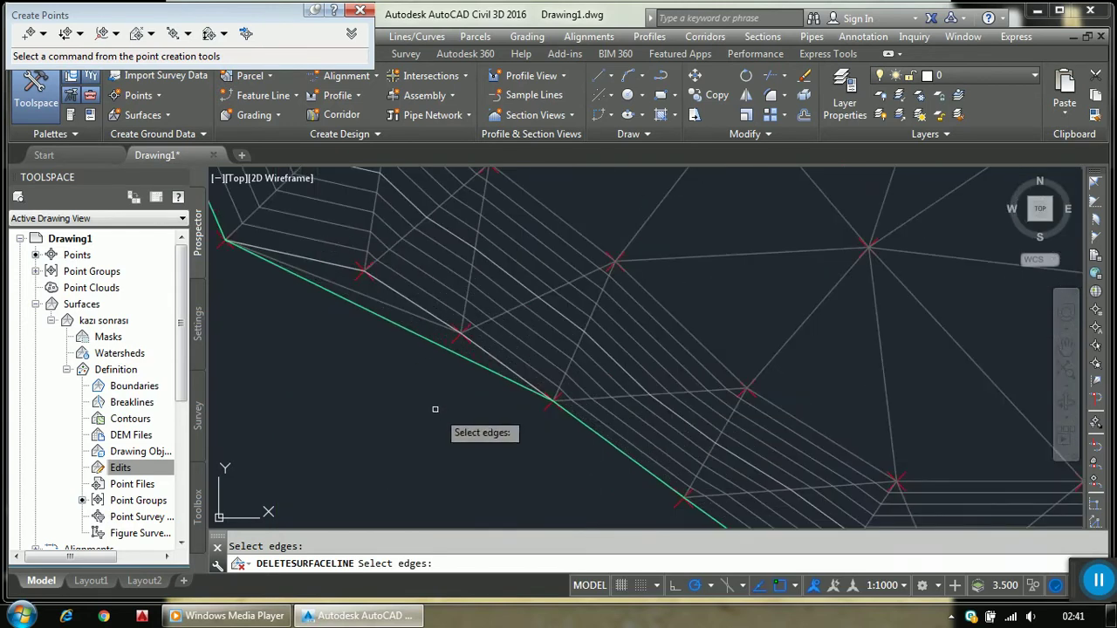
{"action": "type", "text": "F"}
{"action": "key", "text": "Return"}
{"action": "left_click", "coordinate": [370, 369]}
{"action": "left_click", "coordinate": [370, 288]}
{"action": "key", "text": "Return"}
{"action": "scroll", "coordinate": [331, 319], "scroll_direction": "down", "scroll_amount": 5}
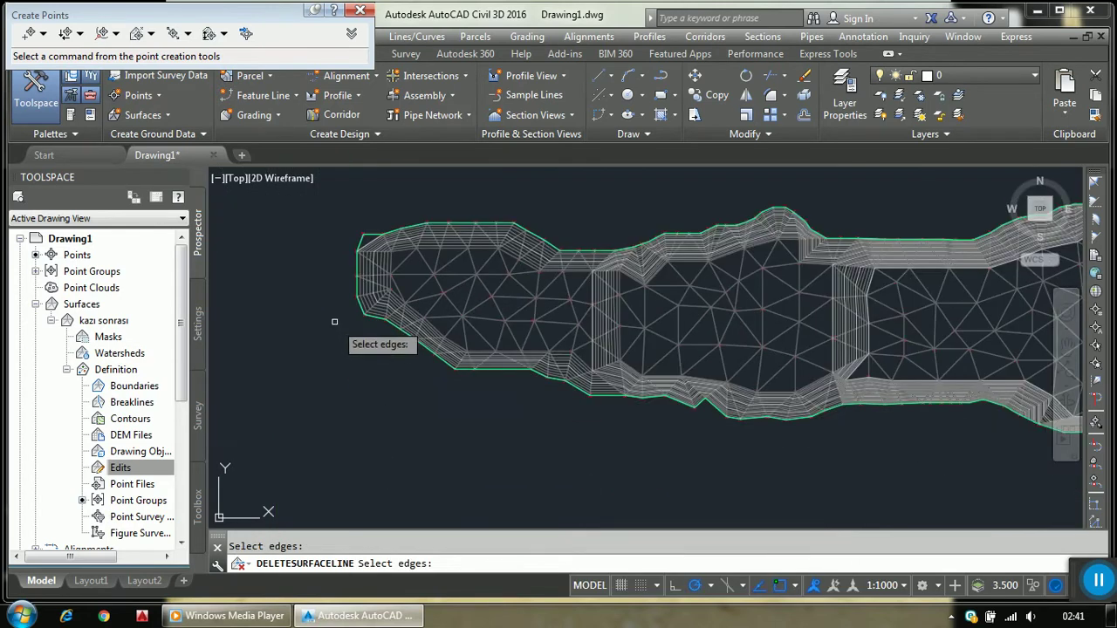
{"action": "scroll", "coordinate": [573, 381], "scroll_direction": "down", "scroll_amount": 1}
{"action": "scroll", "coordinate": [578, 342], "scroll_direction": "down", "scroll_amount": 3}
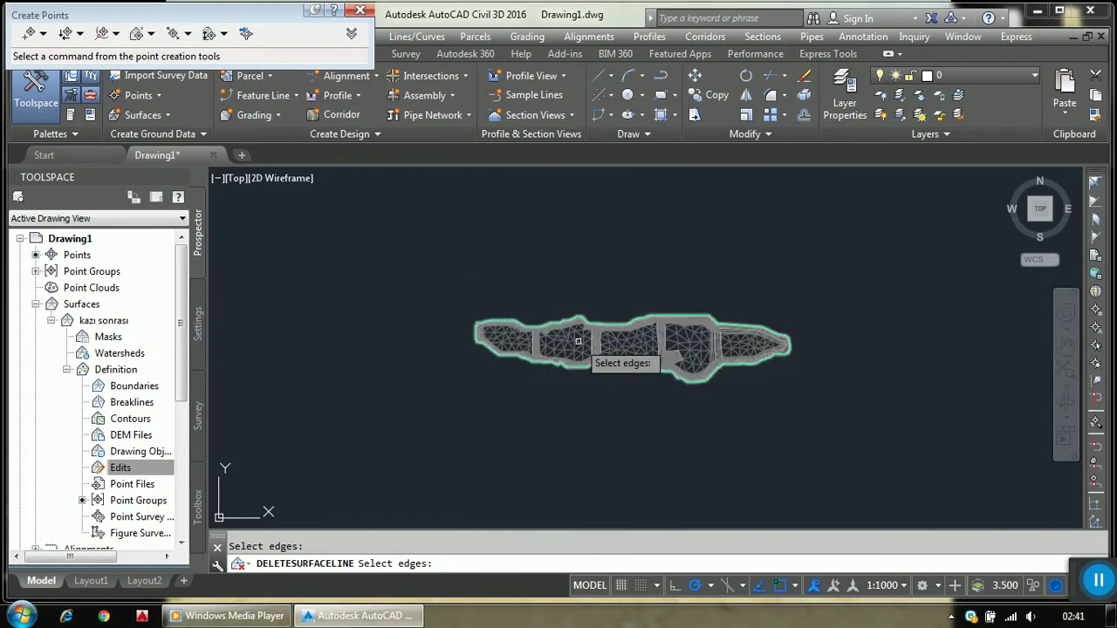
{"action": "scroll", "coordinate": [646, 341], "scroll_direction": "up", "scroll_amount": 4}
{"action": "scroll", "coordinate": [651, 340], "scroll_direction": "down", "scroll_amount": 3}
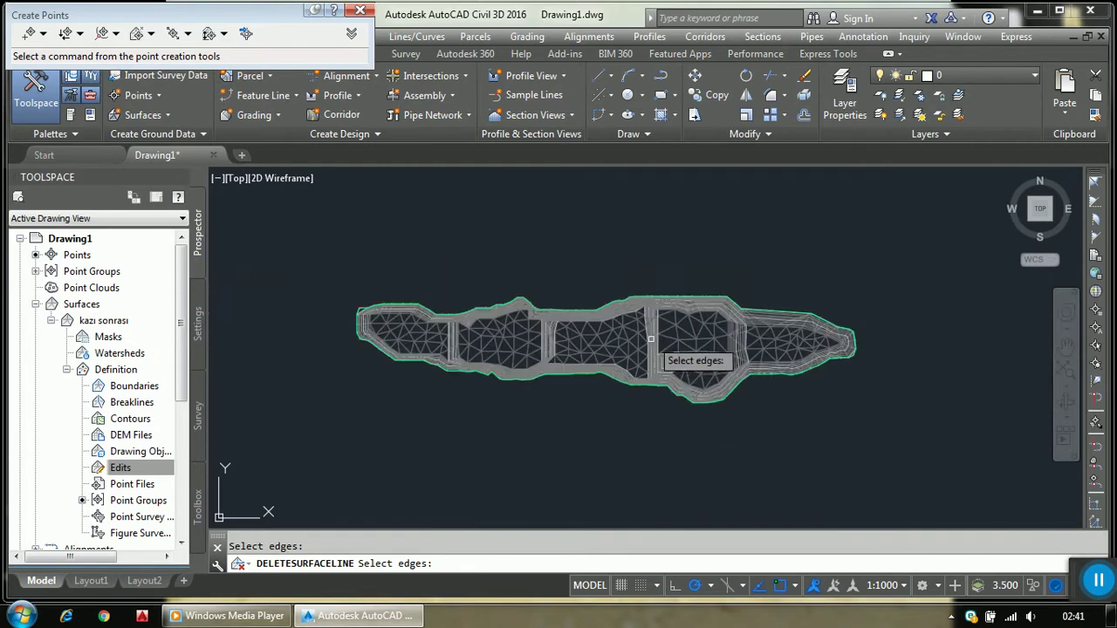
End the edge deletion and window-select the entire kazı sonrası surface
{"action": "key", "text": "Escape"}
{"action": "left_click", "coordinate": [317, 249]}
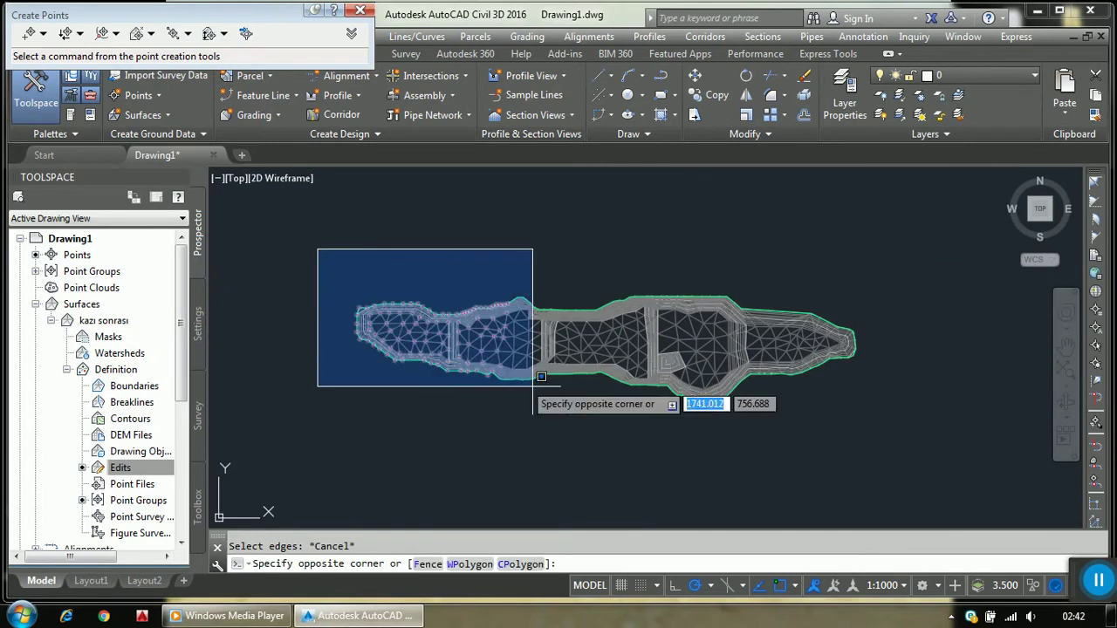
{"action": "left_click", "coordinate": [1019, 445]}
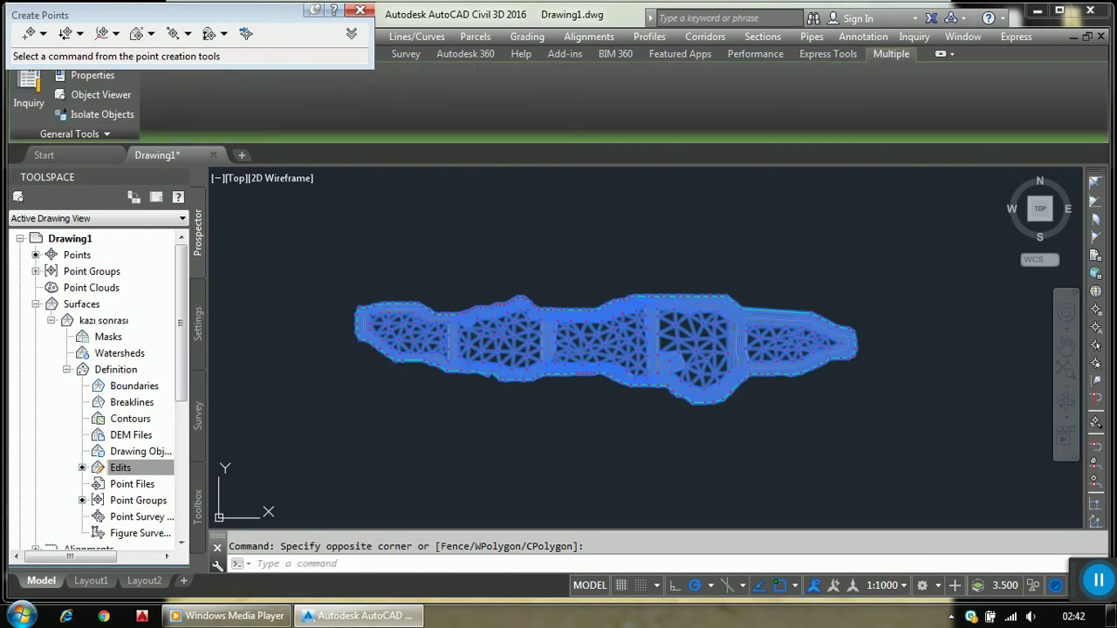
{"action": "right_click", "coordinate": [836, 212]}
{"action": "left_click", "coordinate": [863, 373]}
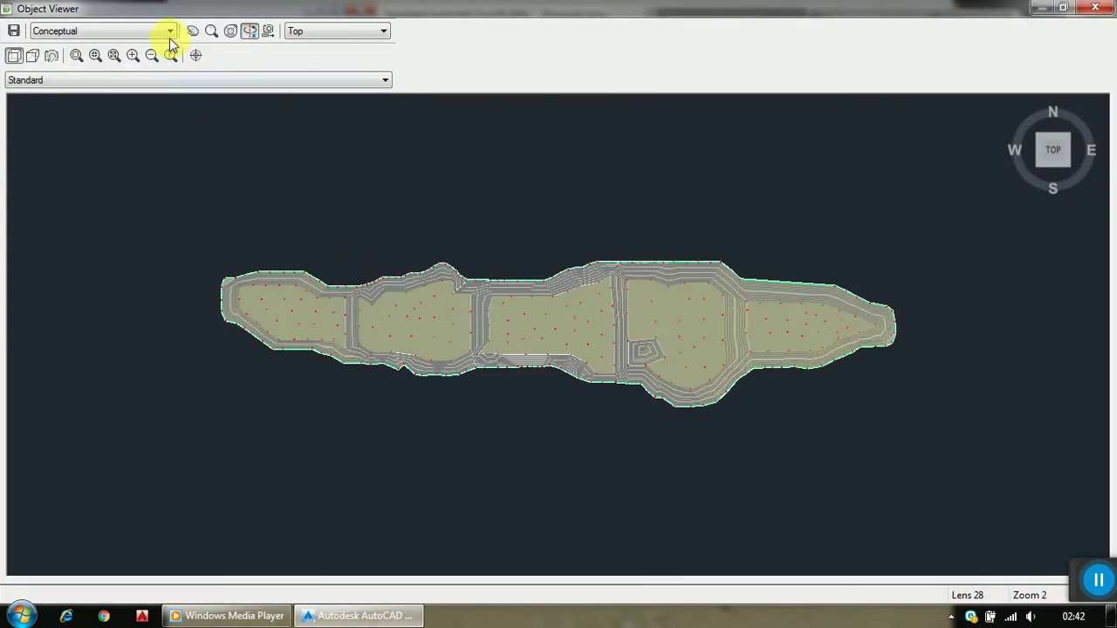
{"action": "left_click", "coordinate": [169, 31]}
{"action": "left_click", "coordinate": [111, 79]}
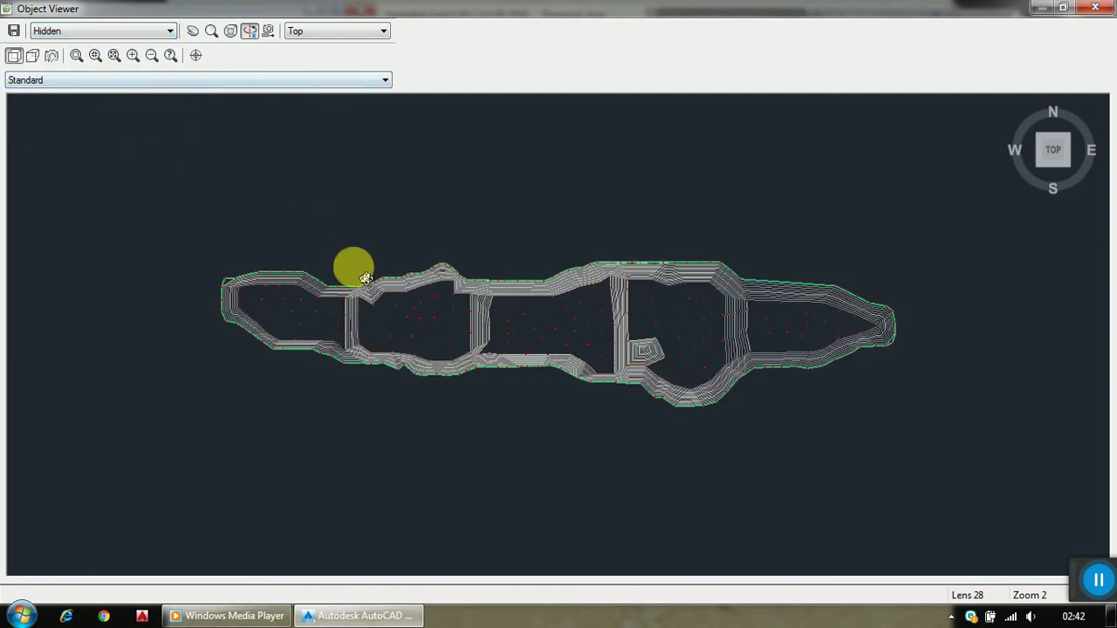
{"action": "left_click", "coordinate": [88, 33]}
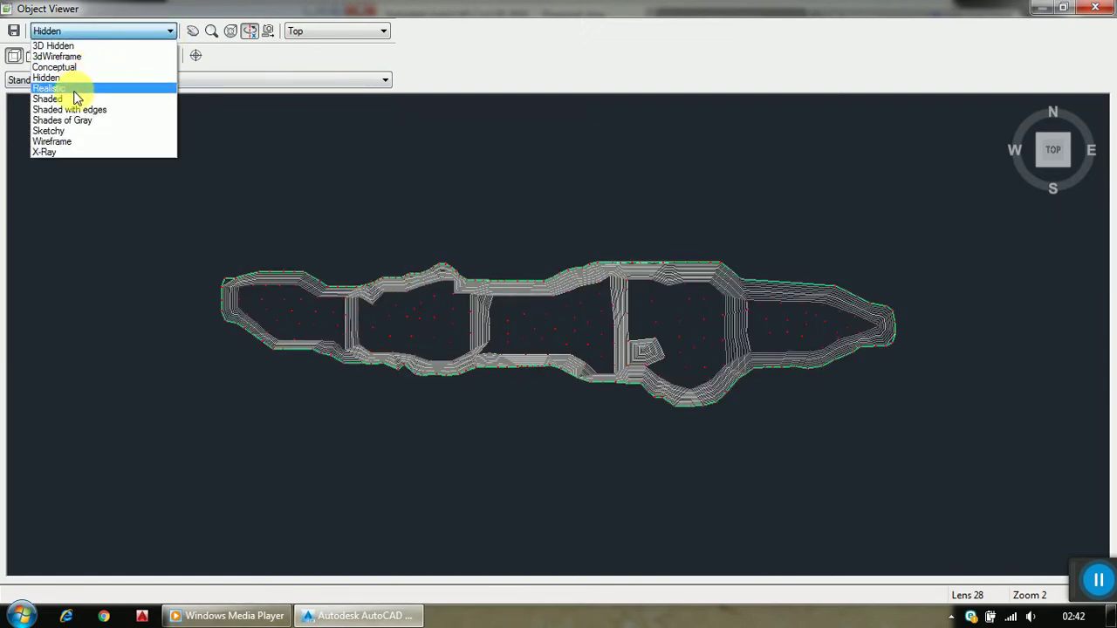
{"action": "left_click", "coordinate": [75, 86]}
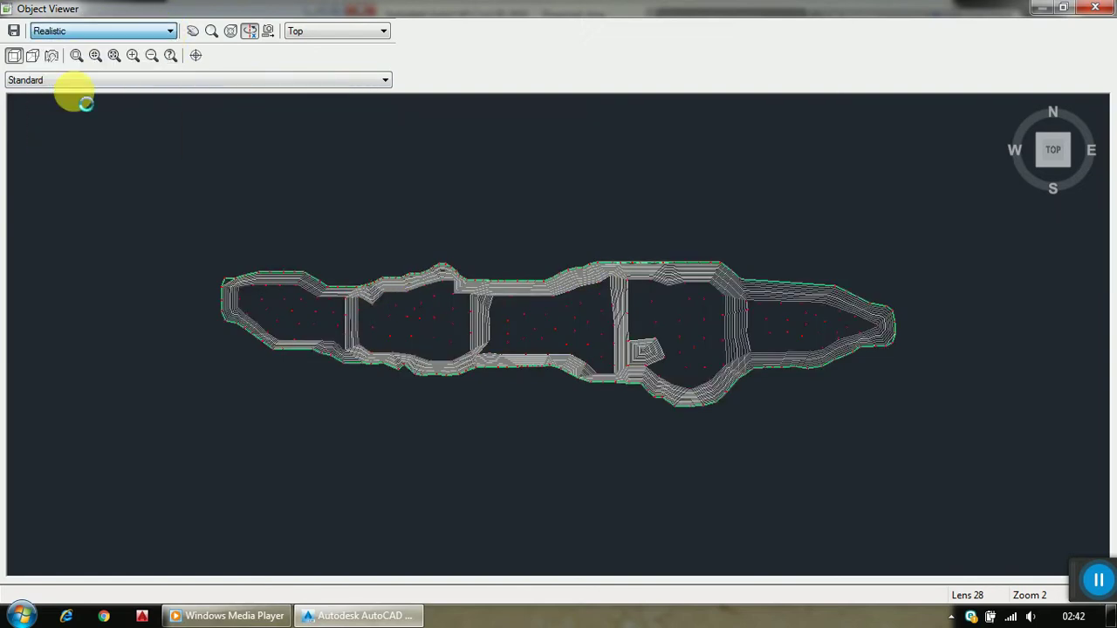
{"action": "left_click", "coordinate": [79, 31]}
{"action": "left_click", "coordinate": [71, 101]}
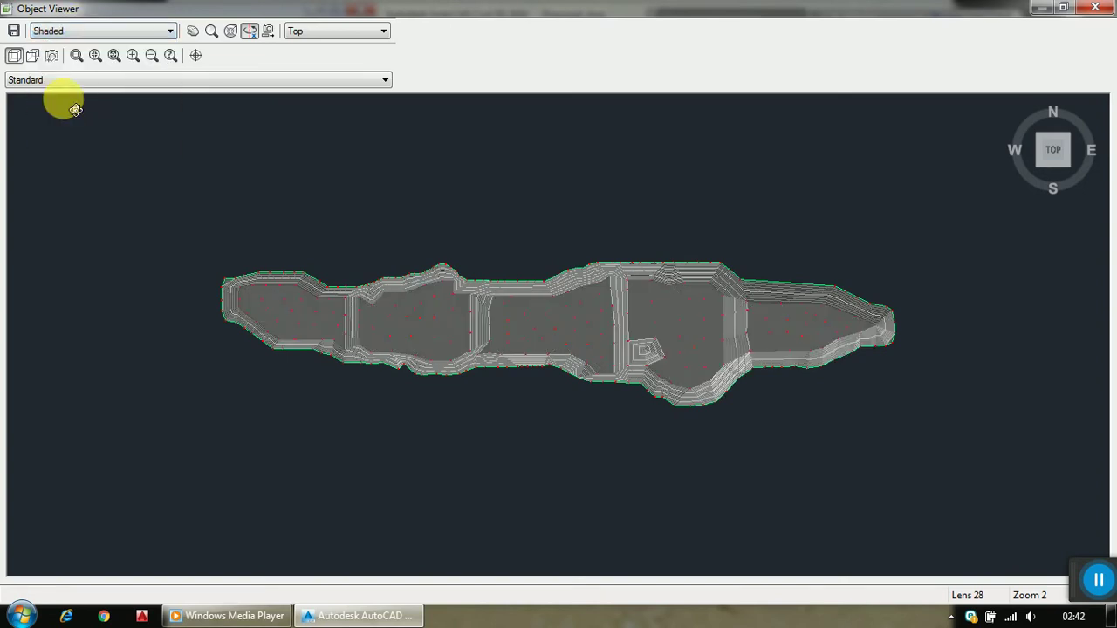
{"action": "mouse_move", "coordinate": [459, 376]}
{"action": "left_mouse_down"}
{"action": "mouse_move", "coordinate": [552, 430]}
{"action": "mouse_move", "coordinate": [561, 392]}
{"action": "mouse_move", "coordinate": [536, 442]}
{"action": "mouse_move", "coordinate": [483, 459]}
{"action": "mouse_move", "coordinate": [526, 431]}
{"action": "mouse_move", "coordinate": [553, 349]}
{"action": "mouse_move", "coordinate": [733, 448]}
{"action": "mouse_move", "coordinate": [718, 471]}
{"action": "mouse_move", "coordinate": [611, 477]}
{"action": "mouse_move", "coordinate": [541, 426]}
{"action": "mouse_move", "coordinate": [482, 350]}
{"action": "mouse_move", "coordinate": [362, 327]}
{"action": "mouse_move", "coordinate": [665, 402]}
{"action": "mouse_move", "coordinate": [481, 335]}
{"action": "mouse_move", "coordinate": [413, 335]}
{"action": "mouse_move", "coordinate": [387, 416]}
{"action": "left_mouse_up"}
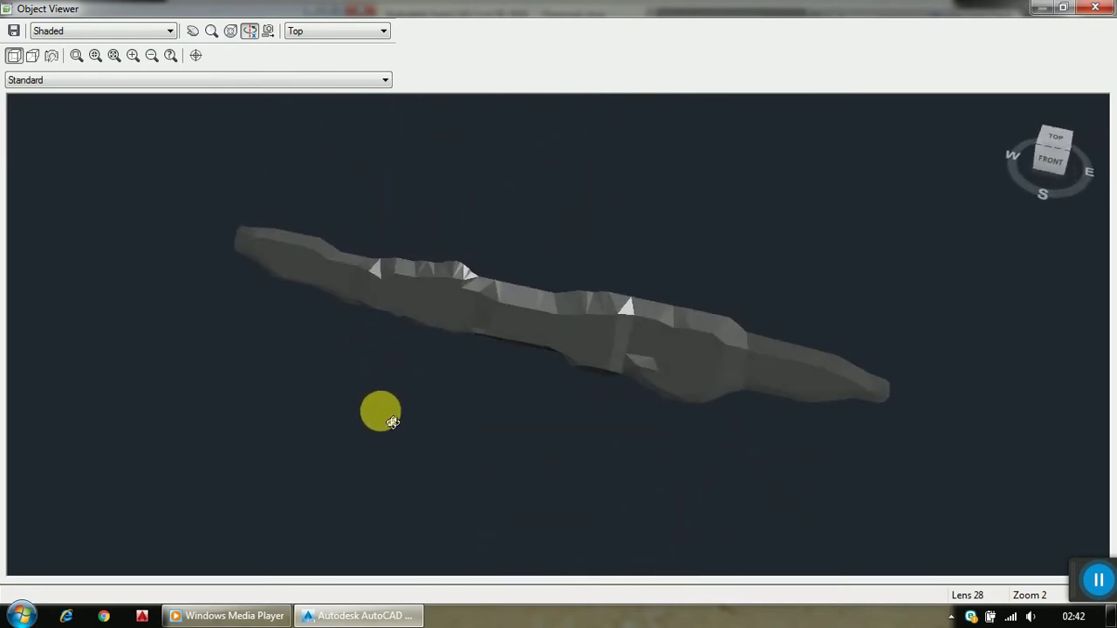
{"action": "left_click", "coordinate": [1104, 6]}
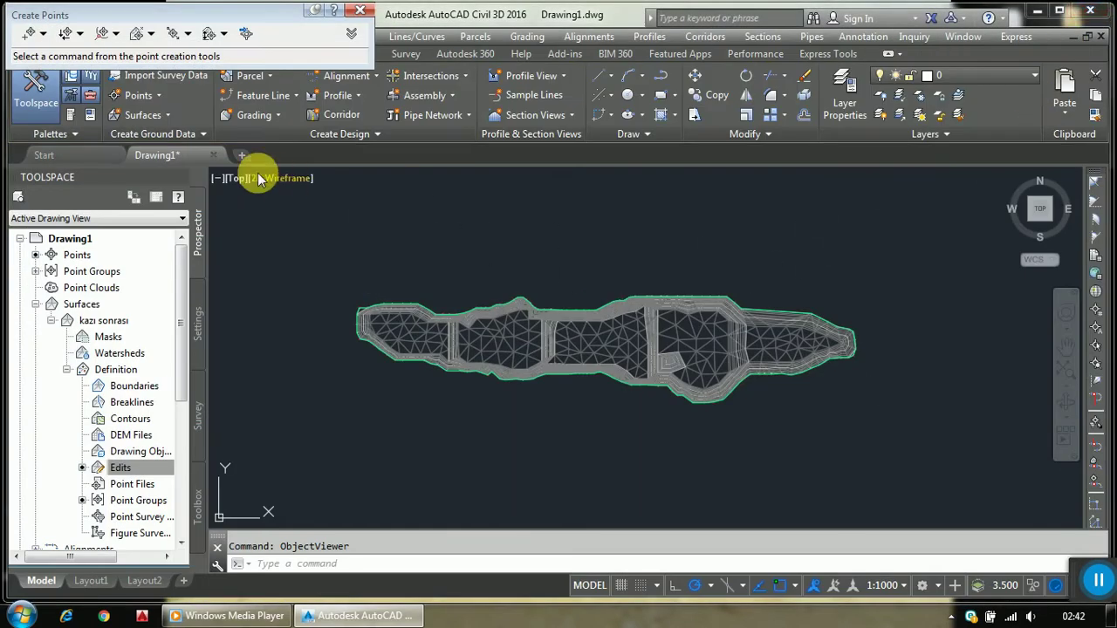
Create a new drawing and import points from K.Ö.txt using the PENZ (space delimited) format
{"action": "left_click", "coordinate": [243, 156]}
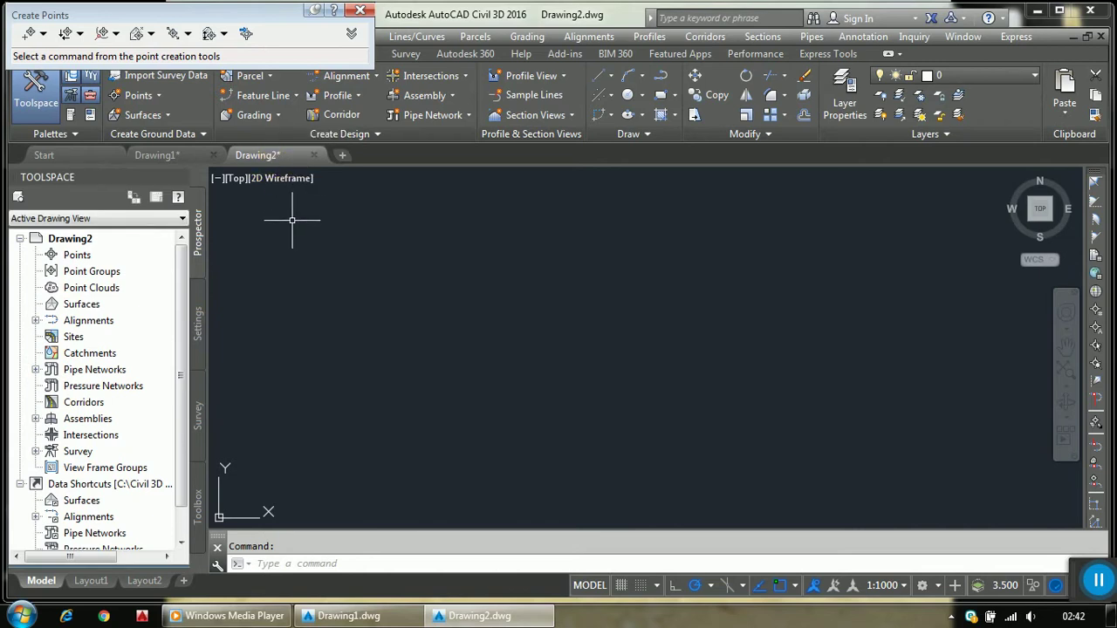
{"action": "left_click", "coordinate": [246, 37]}
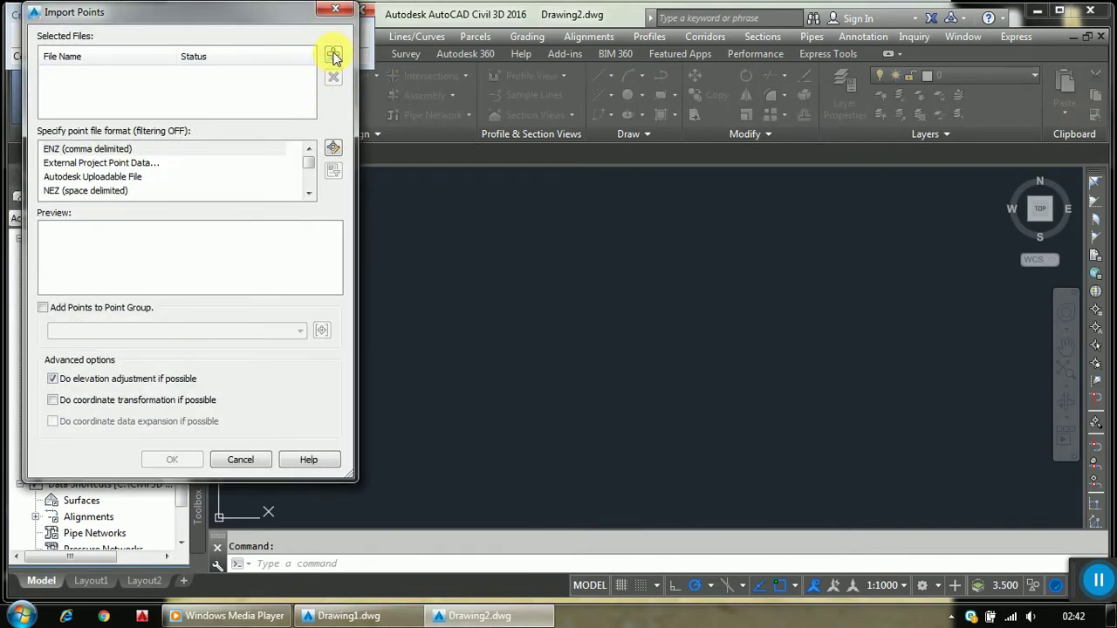
{"action": "left_click", "coordinate": [334, 56]}
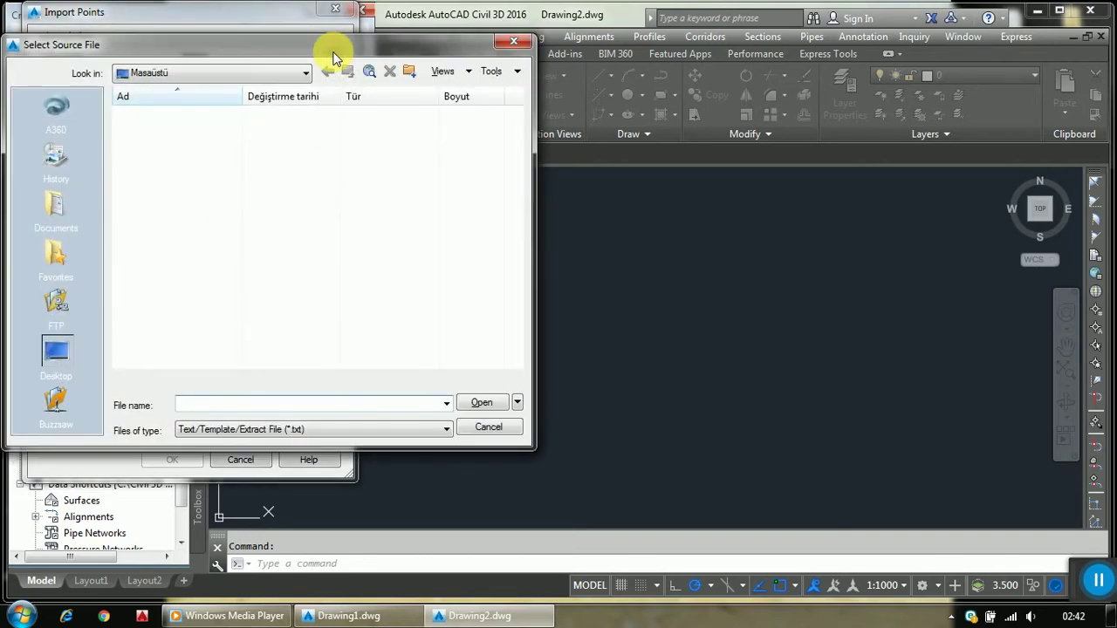
{"action": "left_click", "coordinate": [162, 243]}
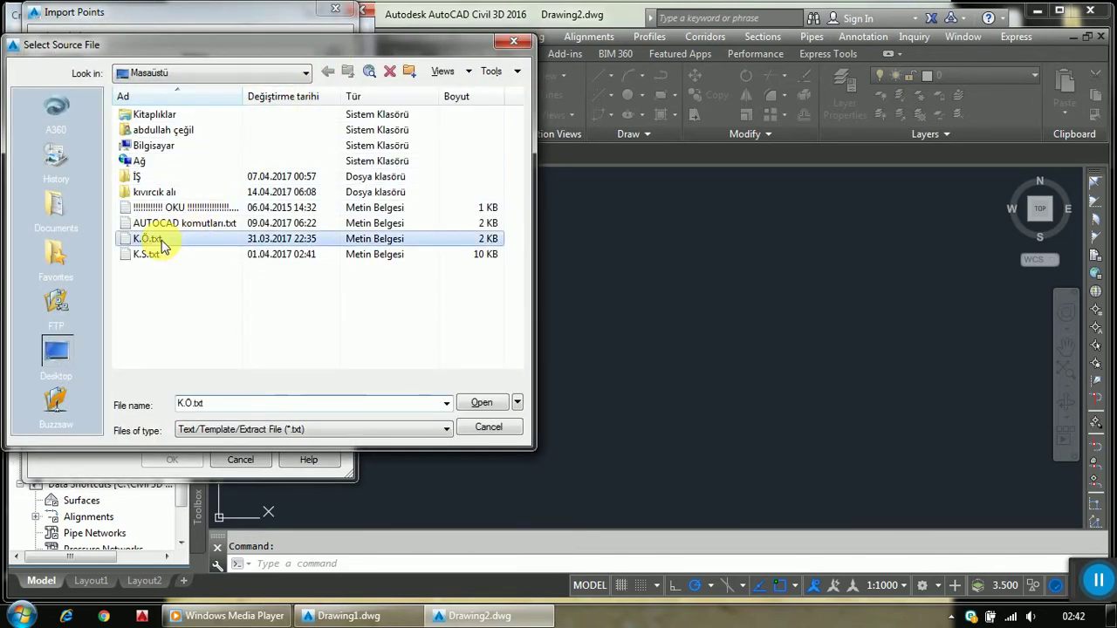
{"action": "left_click", "coordinate": [478, 406]}
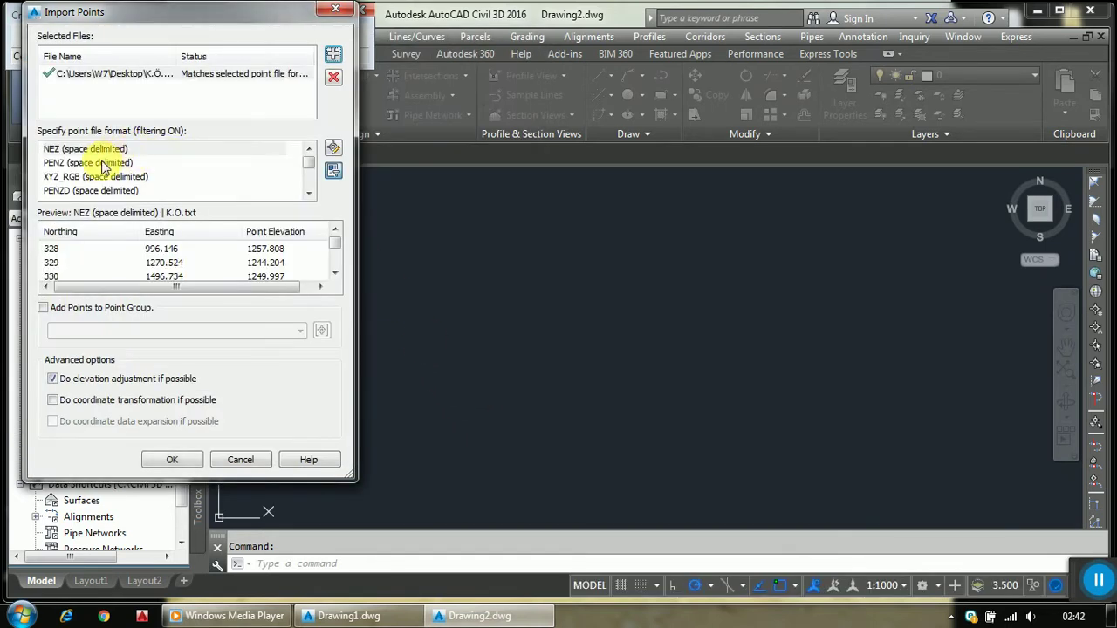
{"action": "left_click", "coordinate": [103, 164]}
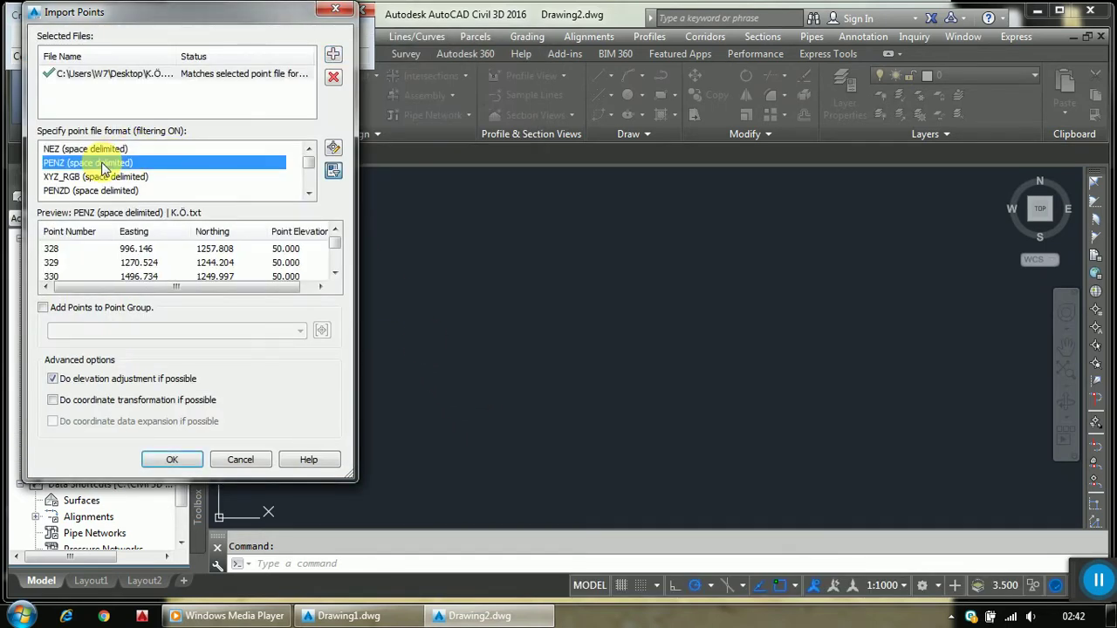
{"action": "left_click", "coordinate": [172, 461]}
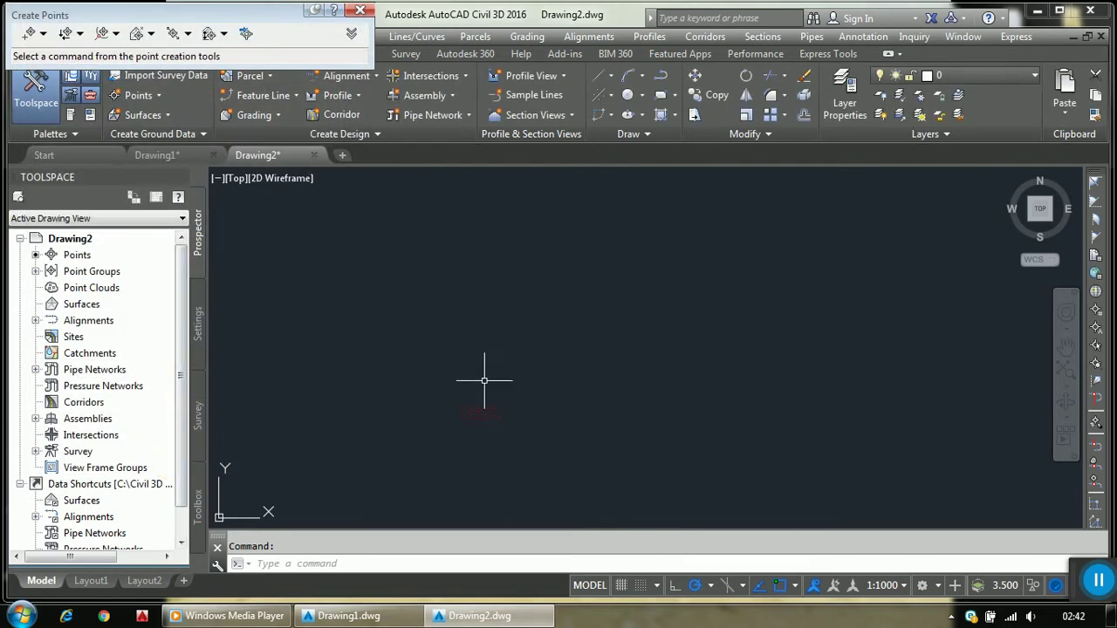
Create a TIN surface named KAZI ONCESI with ByLayer render material
{"action": "right_click", "coordinate": [83, 302]}
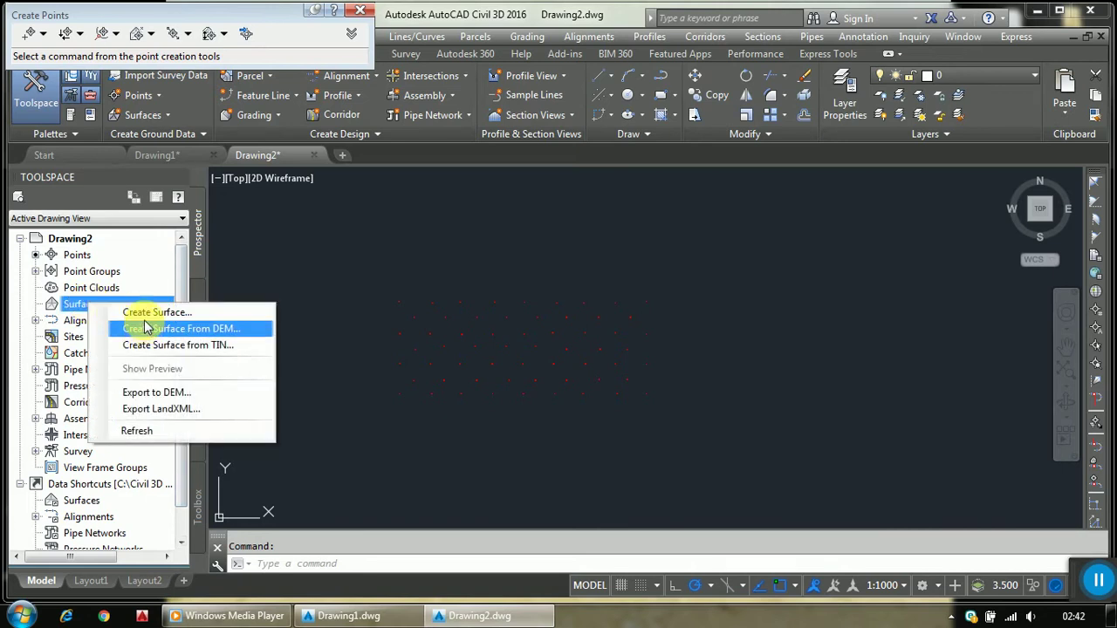
{"action": "left_click", "coordinate": [156, 311]}
{"action": "left_click", "coordinate": [644, 253]}
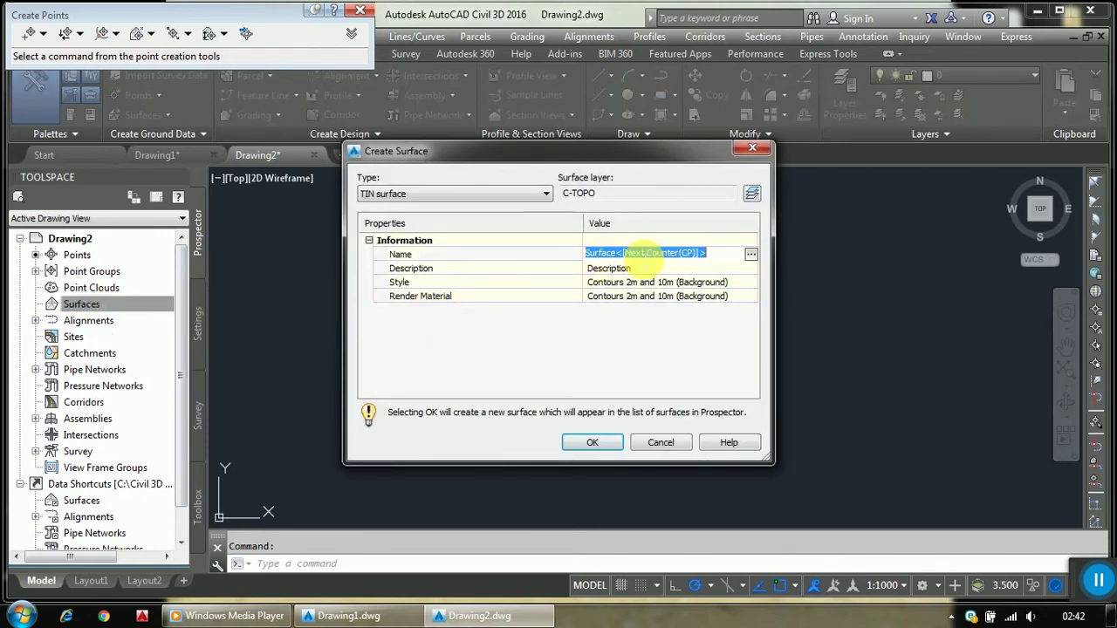
{"action": "type", "text": "KAZI ONCESI"}
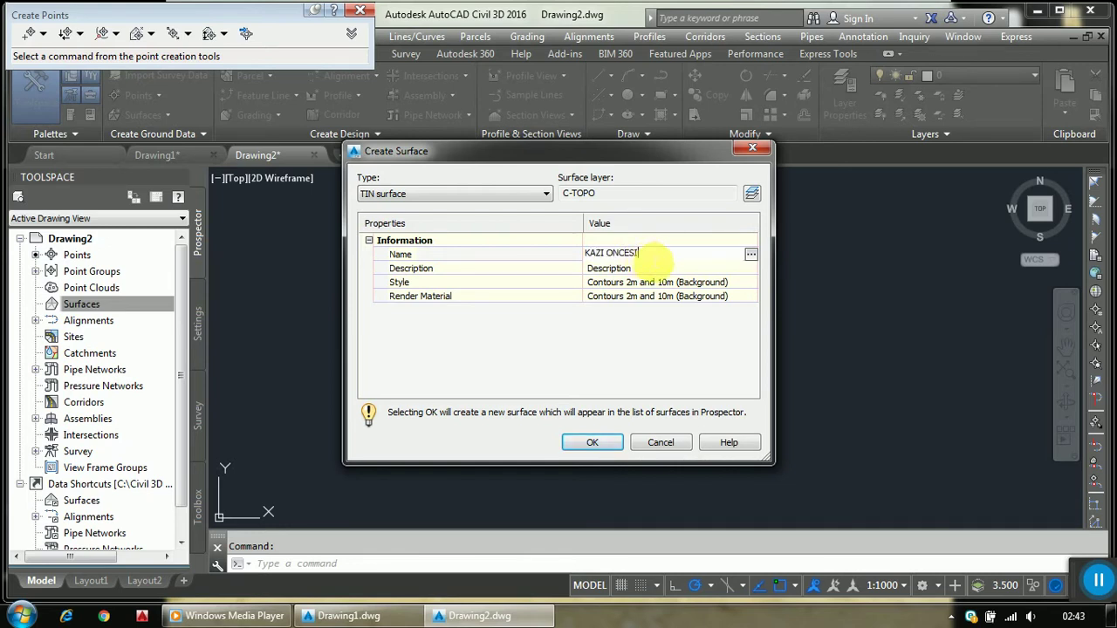
{"action": "left_click", "coordinate": [746, 286]}
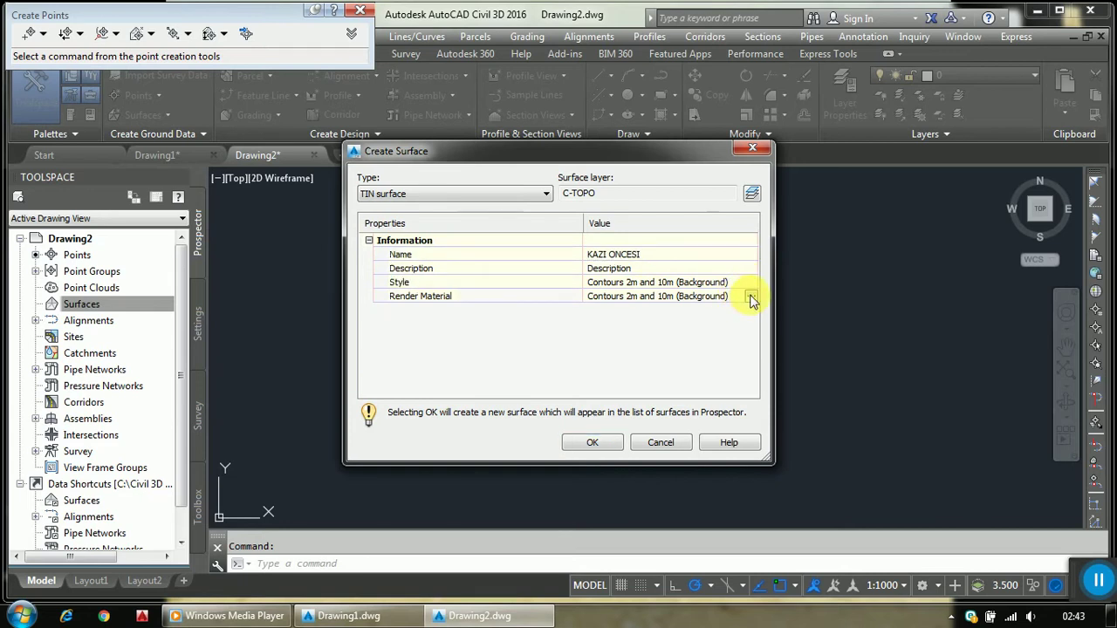
{"action": "left_click", "coordinate": [751, 298]}
{"action": "left_click", "coordinate": [628, 299]}
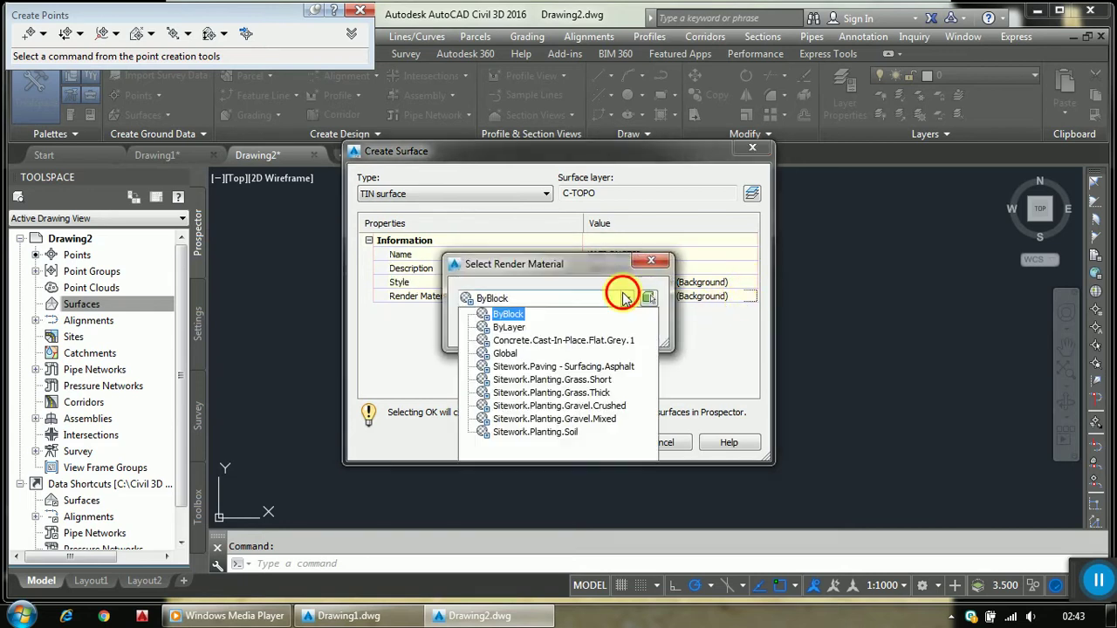
{"action": "left_click", "coordinate": [515, 330]}
{"action": "left_click", "coordinate": [490, 329]}
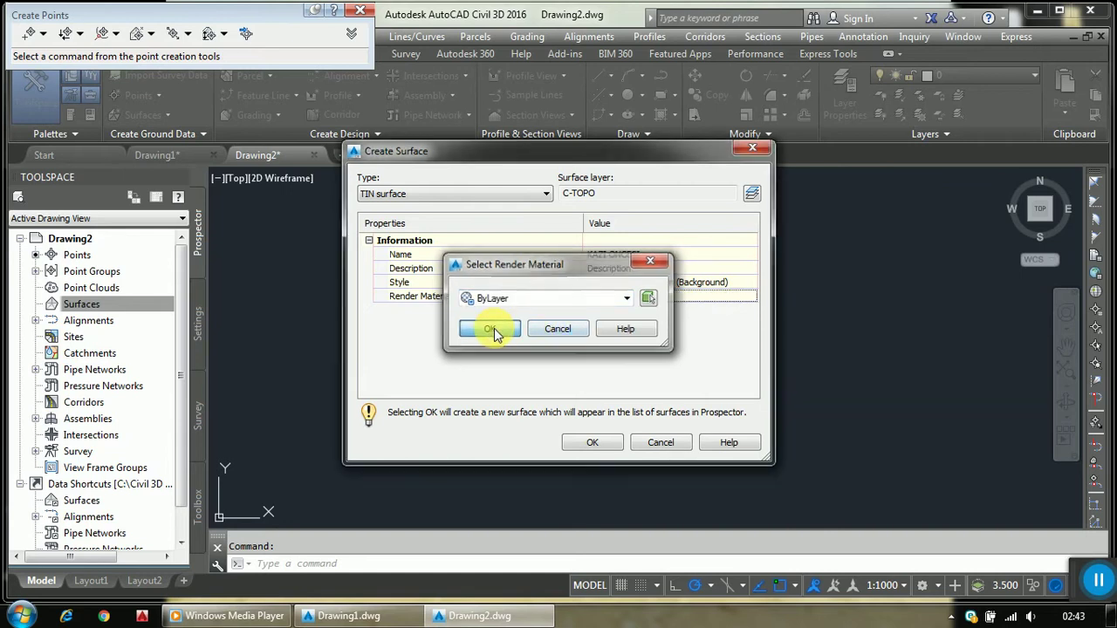
{"action": "left_click", "coordinate": [593, 444]}
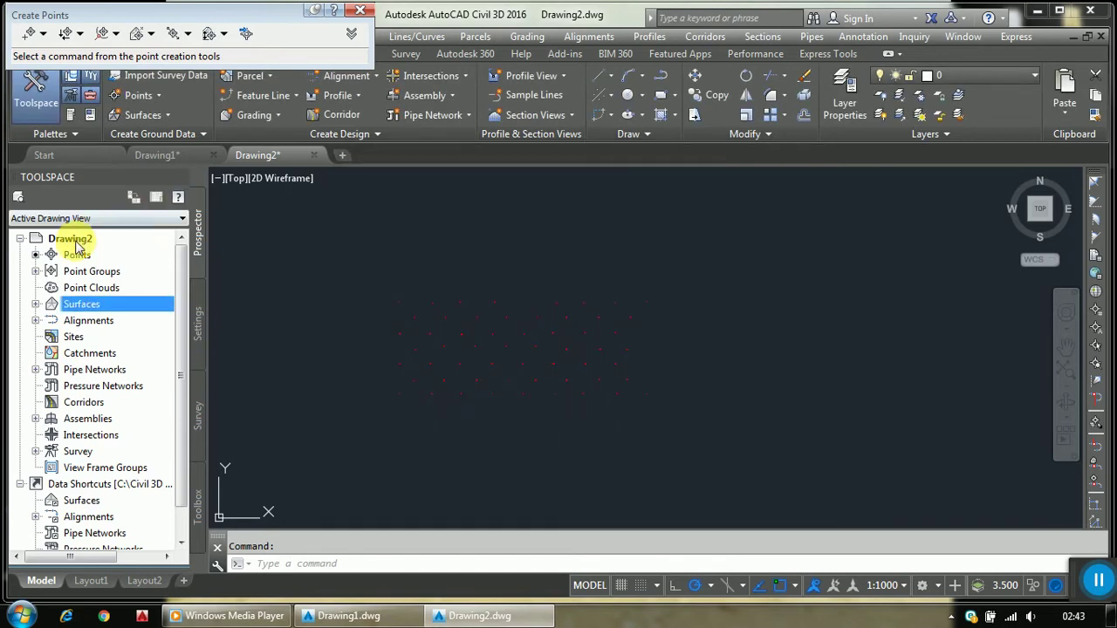
Add the _All Points point group to the KAZI ONCESI surface definition
{"action": "left_click", "coordinate": [39, 299]}
{"action": "left_click", "coordinate": [35, 305]}
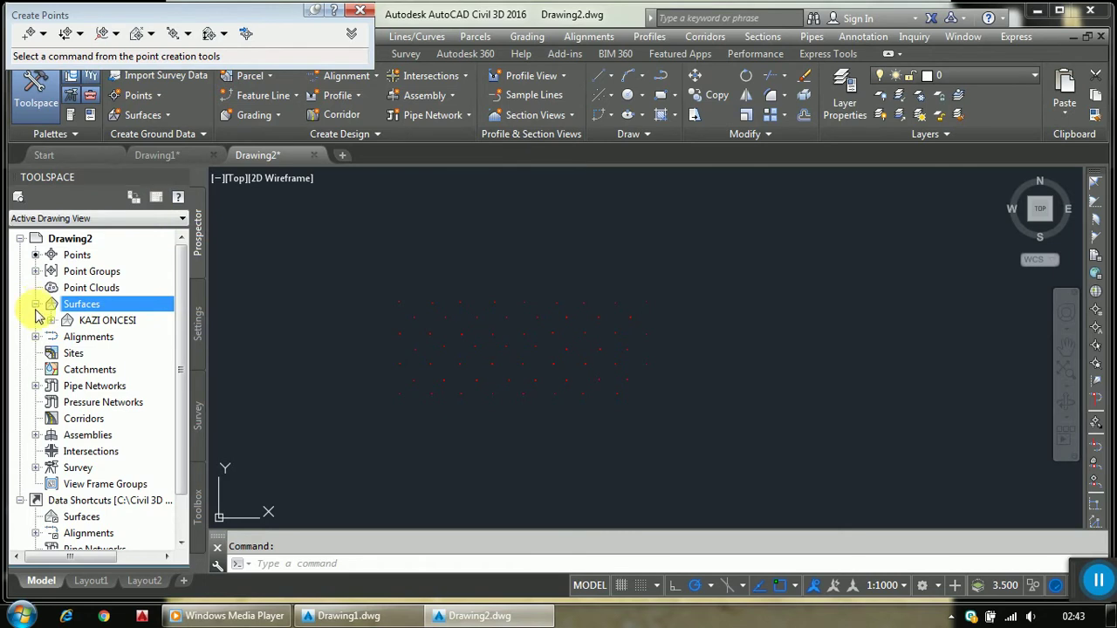
{"action": "left_click", "coordinate": [50, 321]}
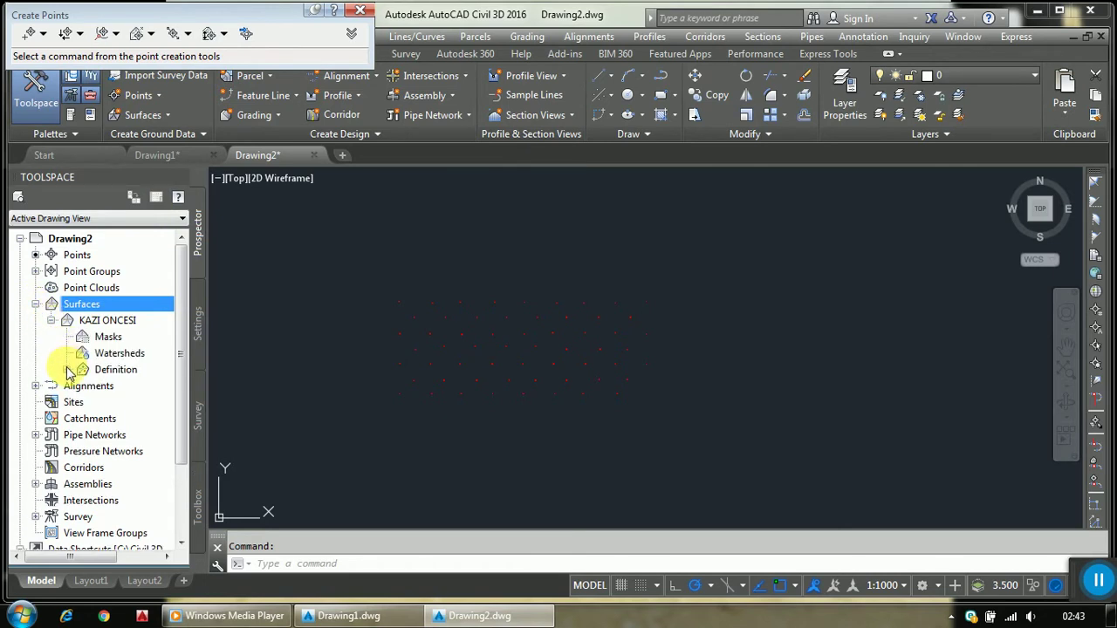
{"action": "left_click", "coordinate": [68, 370]}
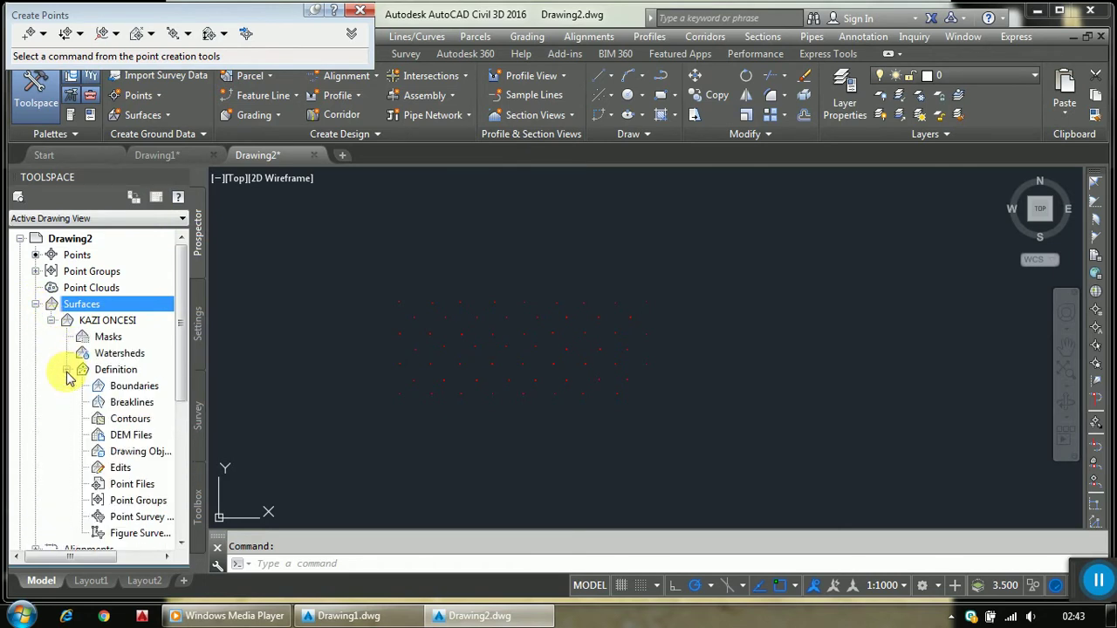
{"action": "left_click", "coordinate": [138, 504]}
{"action": "right_click", "coordinate": [140, 504]}
{"action": "left_click", "coordinate": [168, 511]}
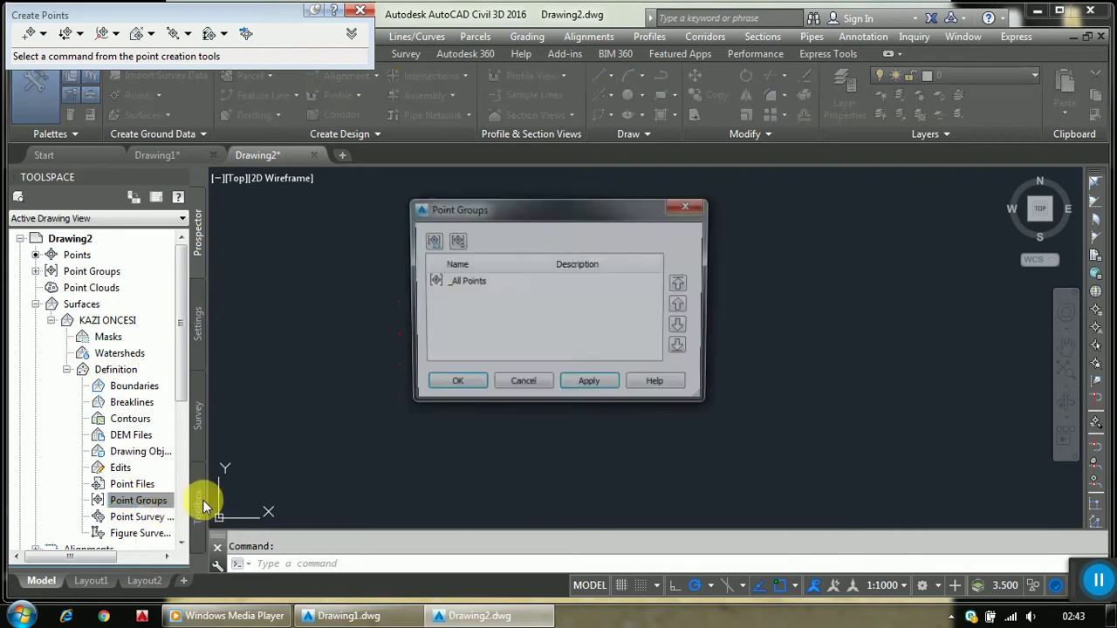
{"action": "left_click", "coordinate": [465, 288]}
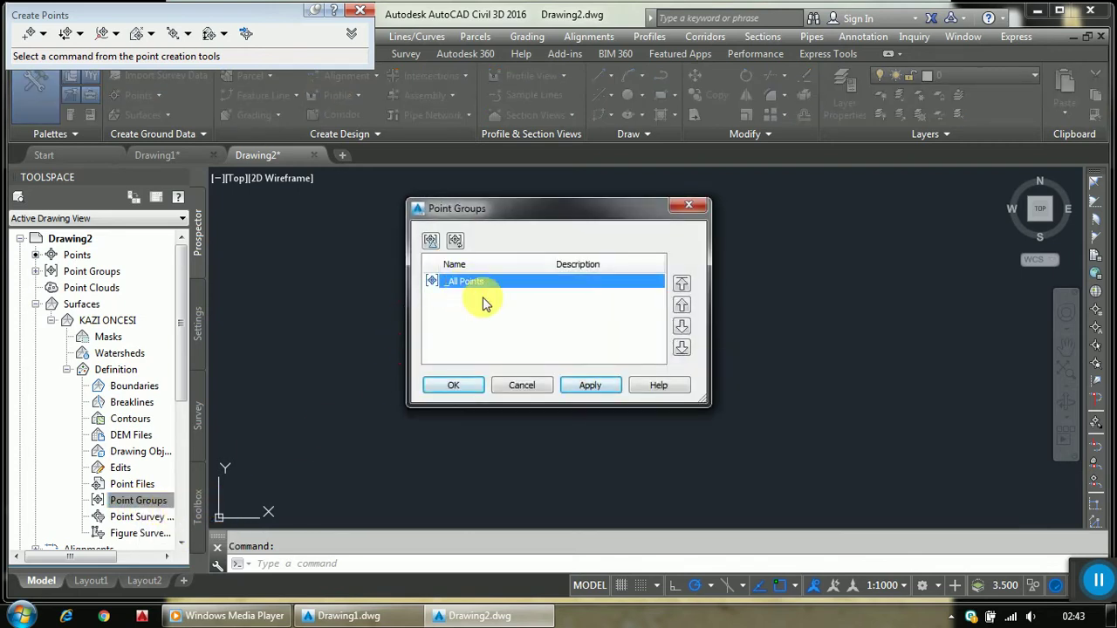
{"action": "left_click", "coordinate": [581, 389]}
Turn on triangle display in the KAZI ONCESI surface style, coloured green
{"action": "left_click", "coordinate": [455, 387]}
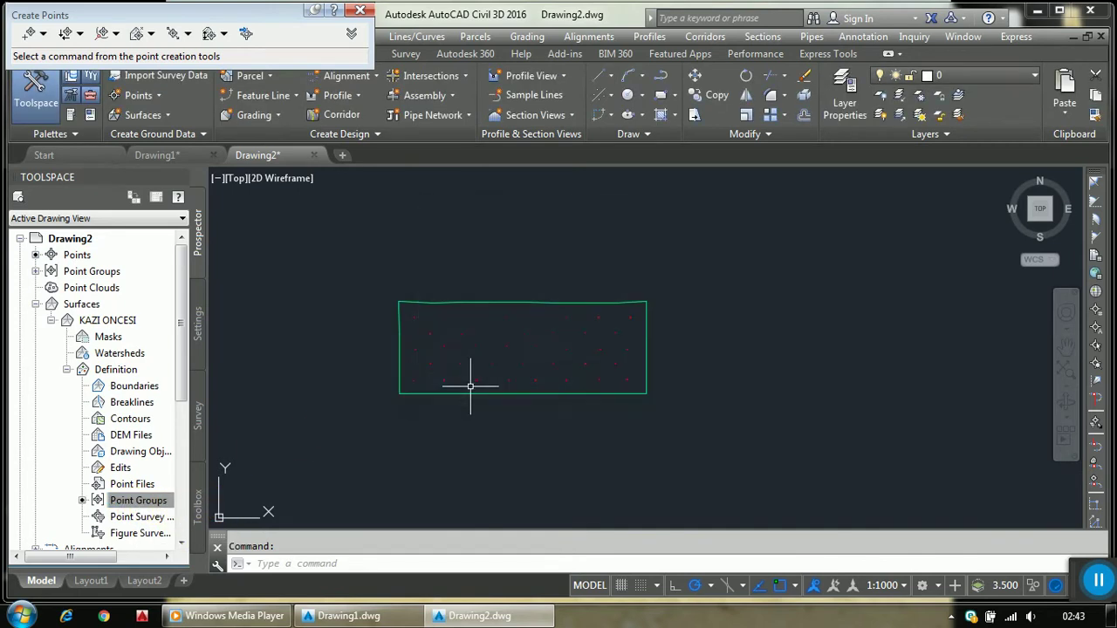
{"action": "right_click", "coordinate": [96, 321]}
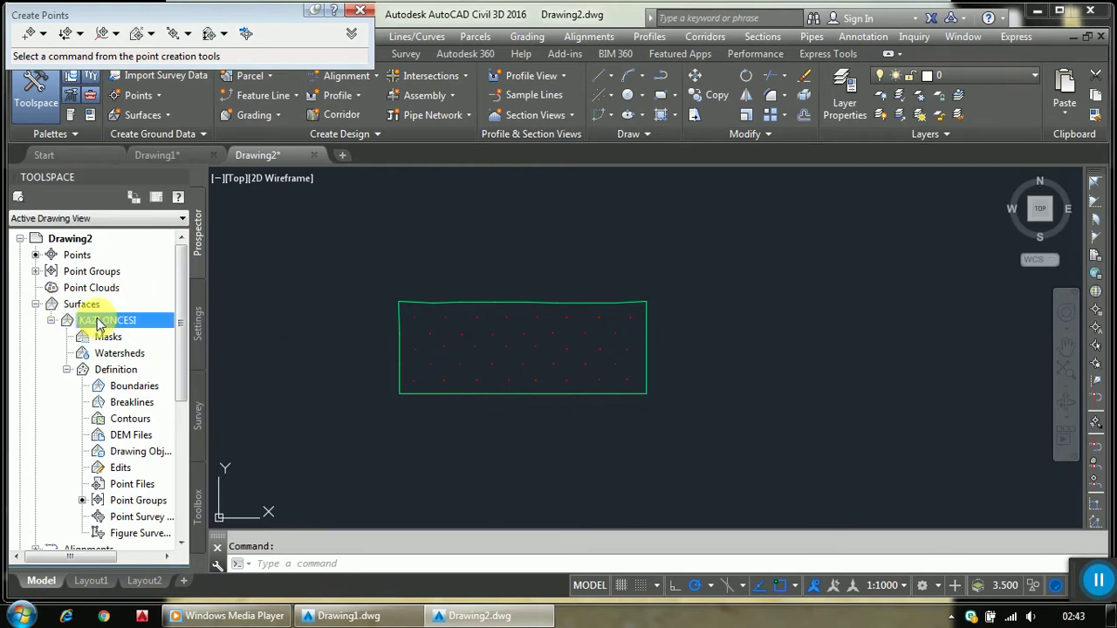
{"action": "left_click", "coordinate": [165, 289]}
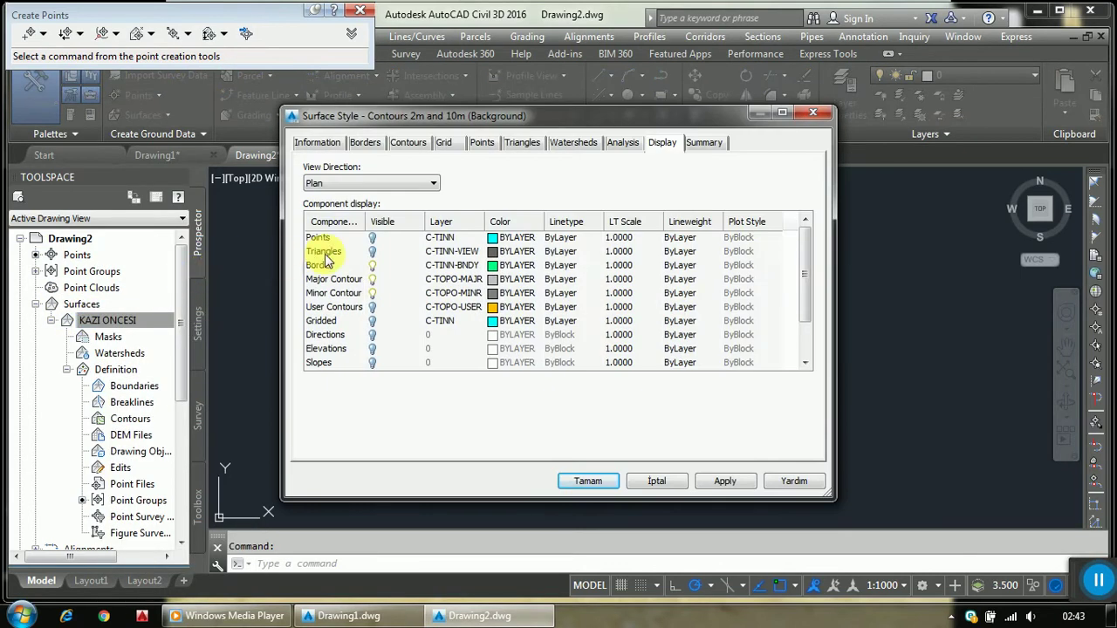
{"action": "left_click", "coordinate": [373, 253]}
{"action": "left_click", "coordinate": [492, 252]}
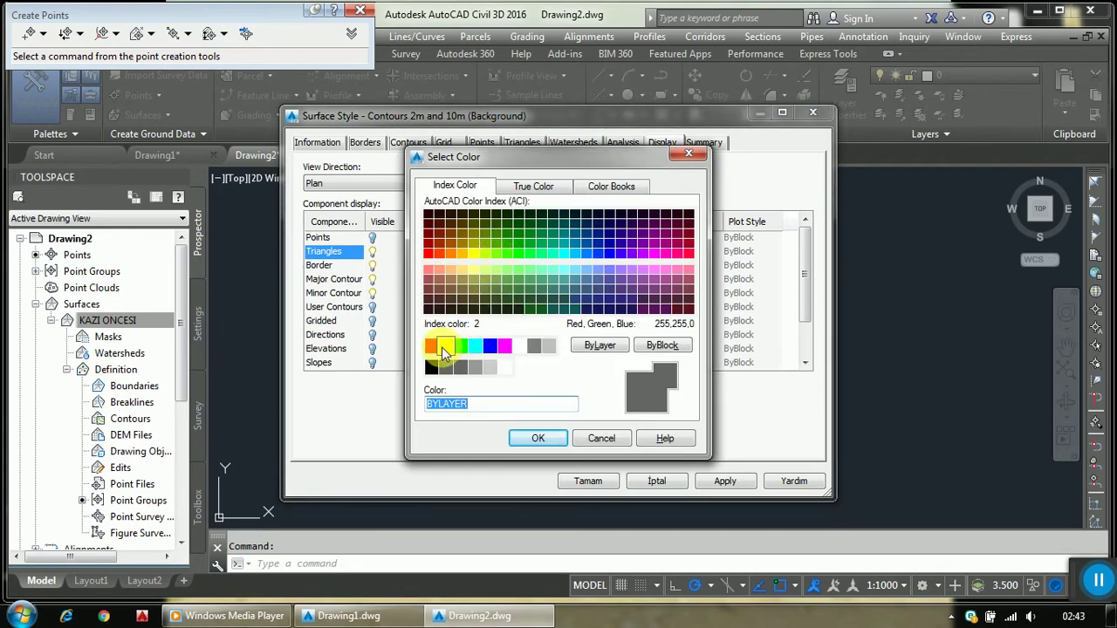
{"action": "left_click", "coordinate": [460, 347]}
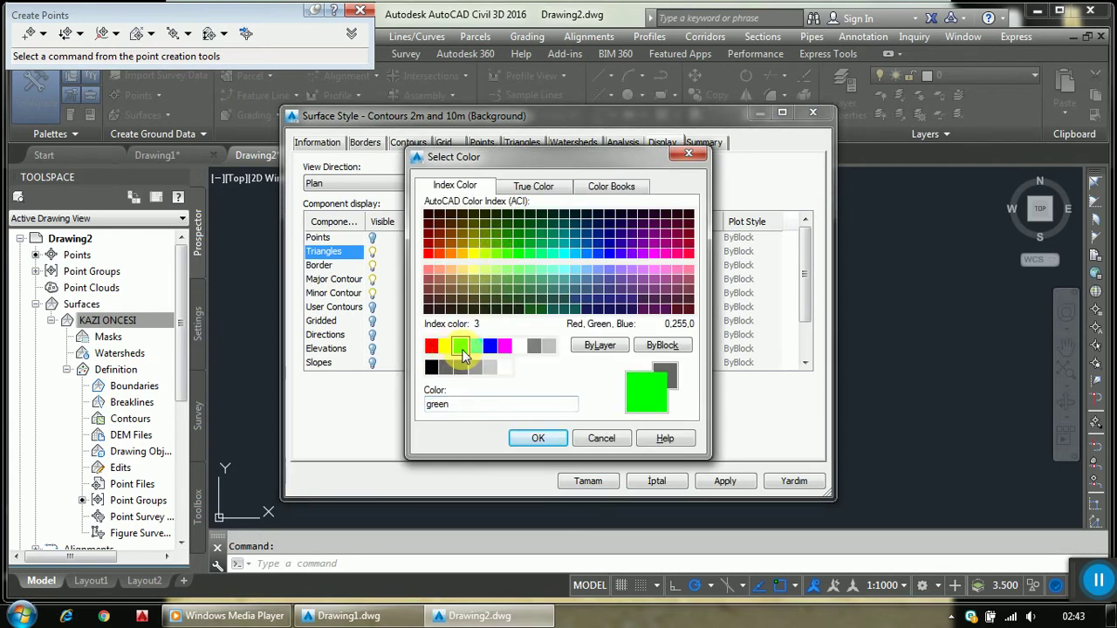
{"action": "left_click", "coordinate": [538, 439]}
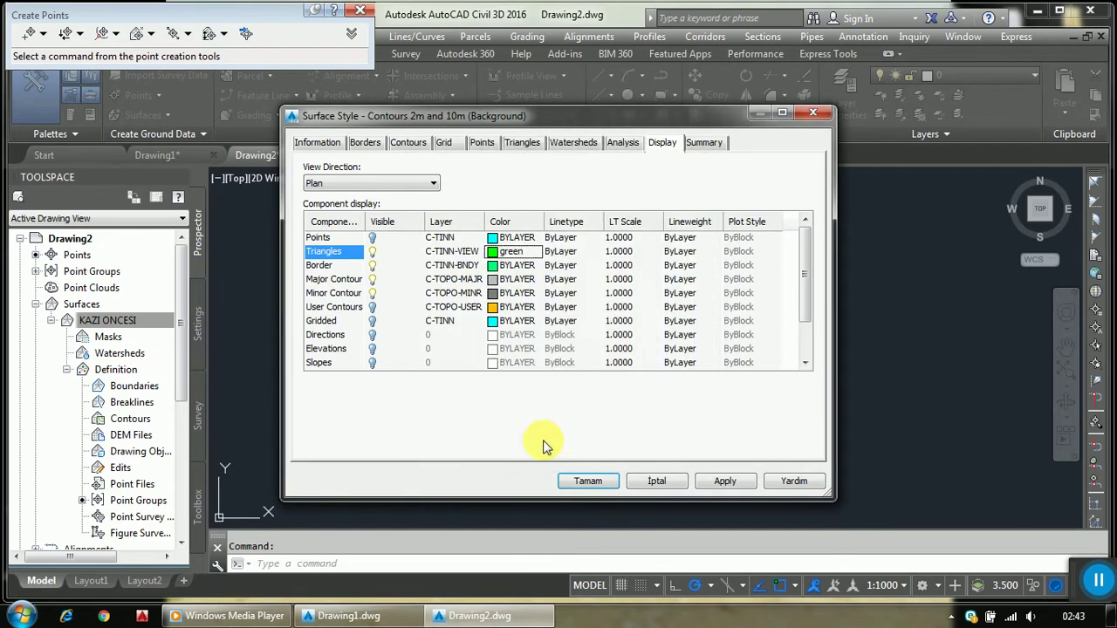
{"action": "left_click", "coordinate": [581, 481]}
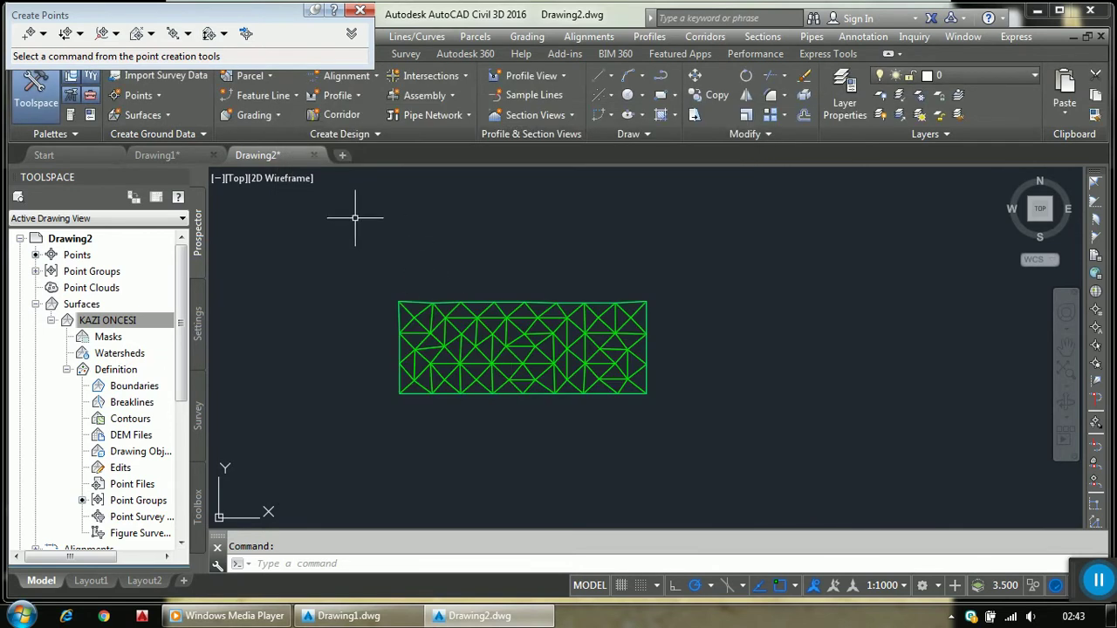
Recolour the KAZI ONCESI surface triangles from green to red
{"action": "left_click", "coordinate": [172, 337]}
{"action": "left_click", "coordinate": [126, 319]}
{"action": "right_click", "coordinate": [114, 323]}
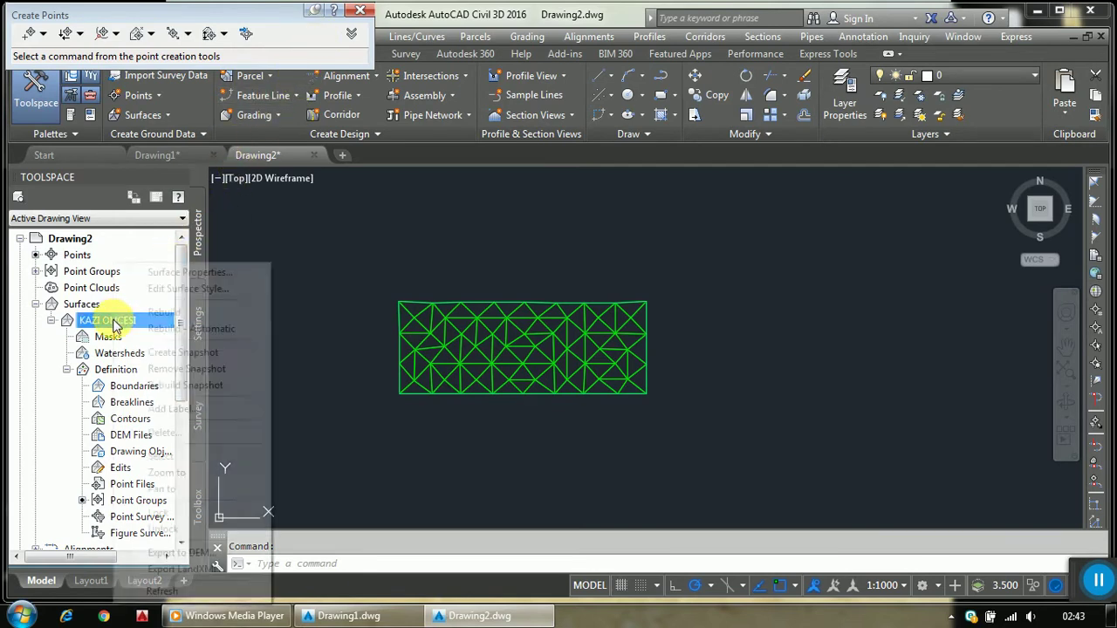
{"action": "left_click", "coordinate": [185, 291]}
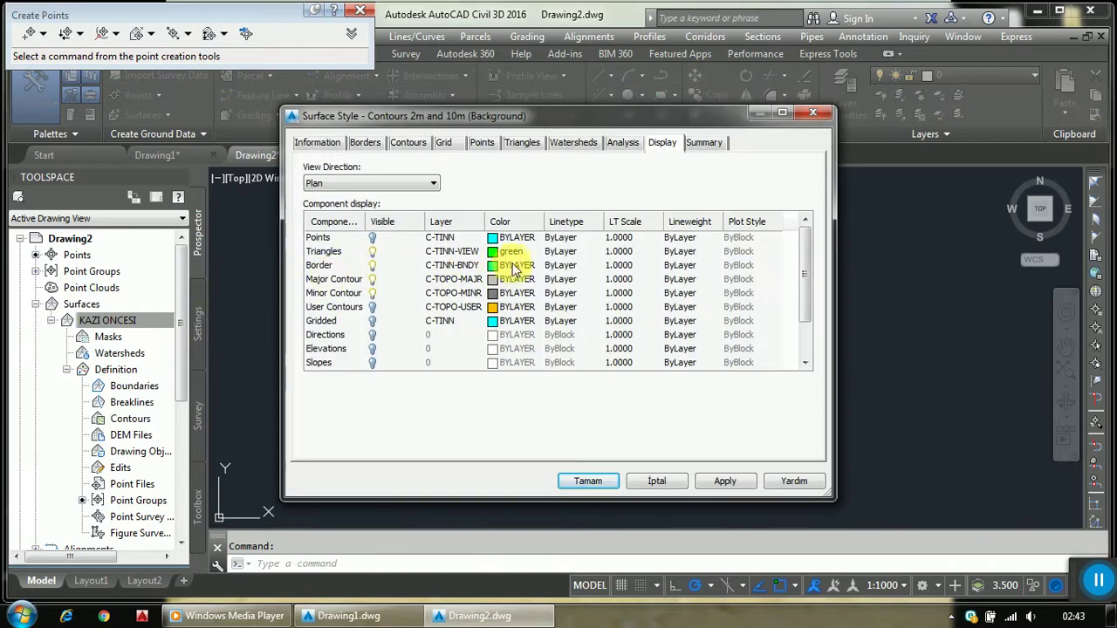
{"action": "left_click", "coordinate": [500, 253]}
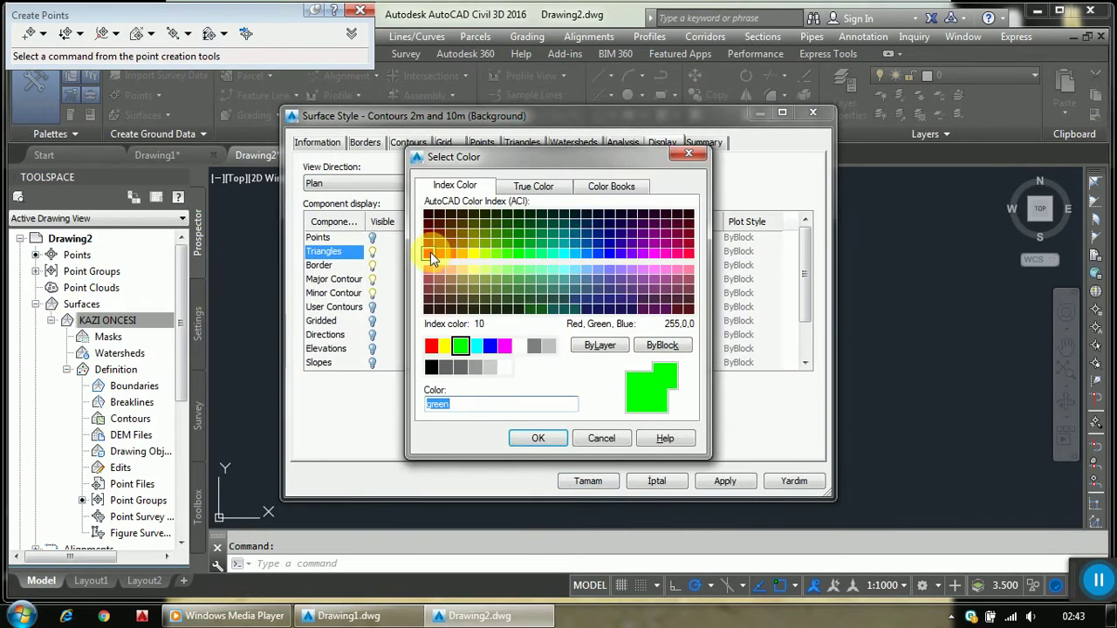
{"action": "left_click", "coordinate": [431, 346]}
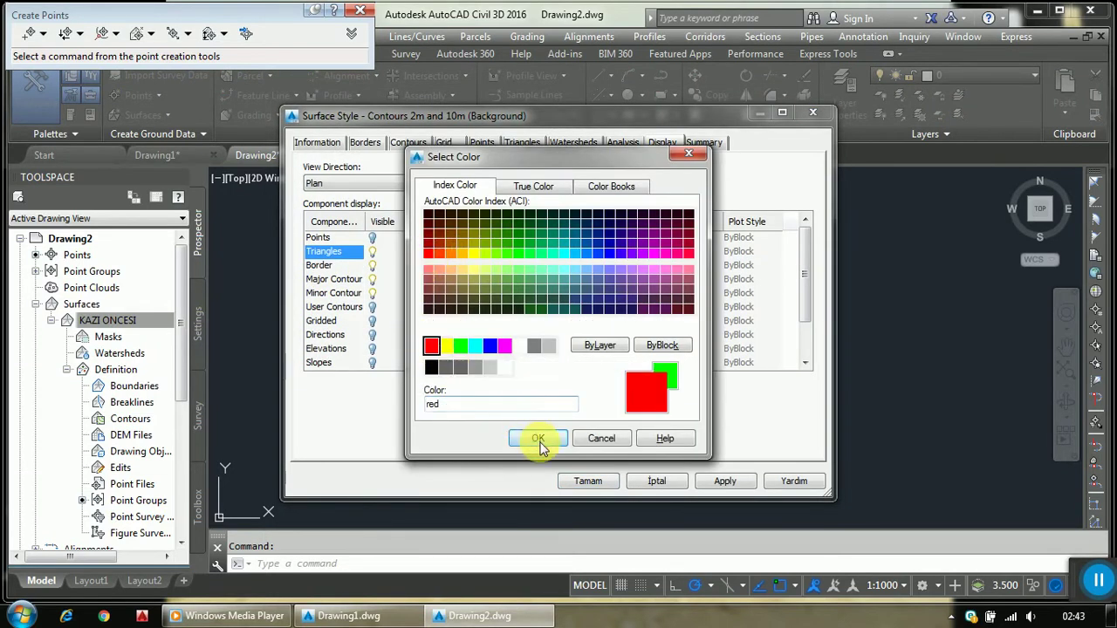
{"action": "left_click", "coordinate": [538, 441]}
{"action": "left_click", "coordinate": [580, 481]}
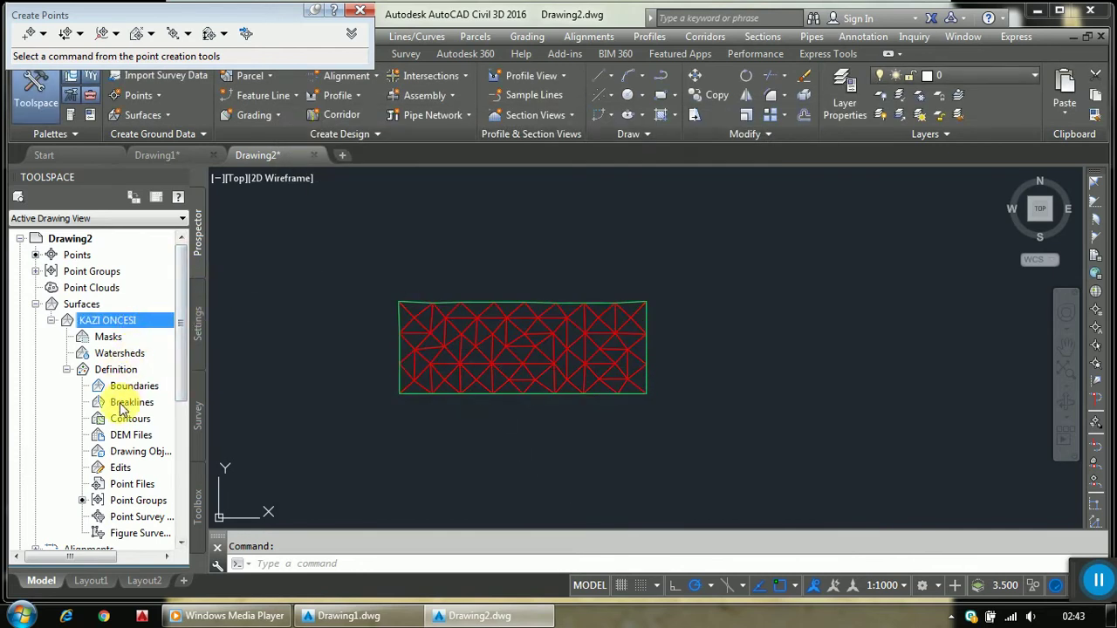
Close the point creation toolbar and save Drawing2 to Masaüstü as KAZI ONCESI.dwg
{"action": "left_click", "coordinate": [360, 9]}
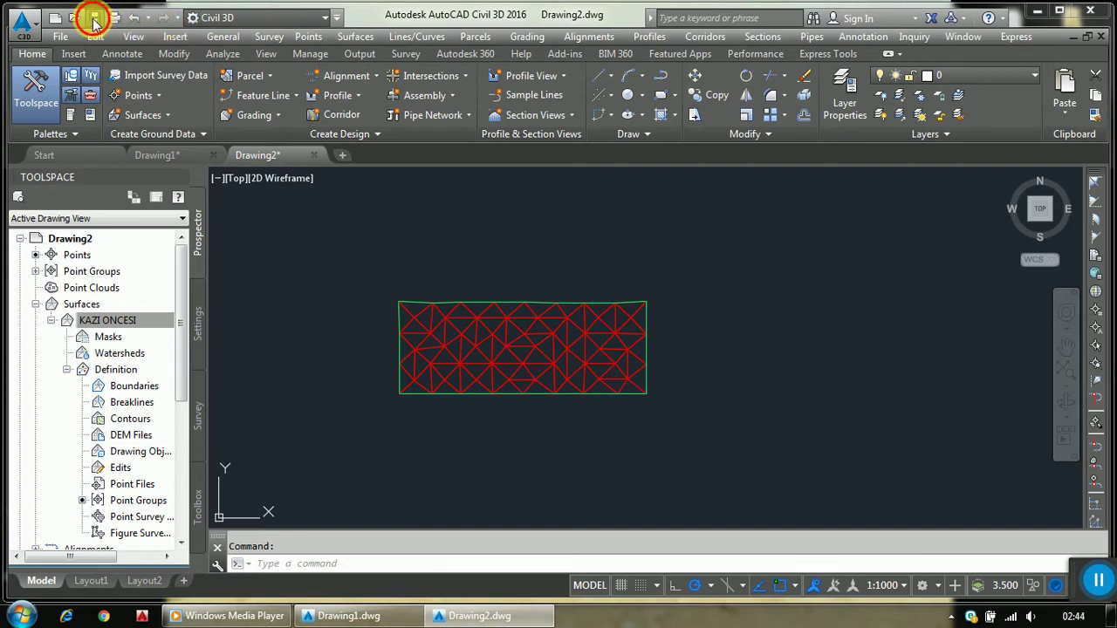
{"action": "left_click", "coordinate": [94, 19]}
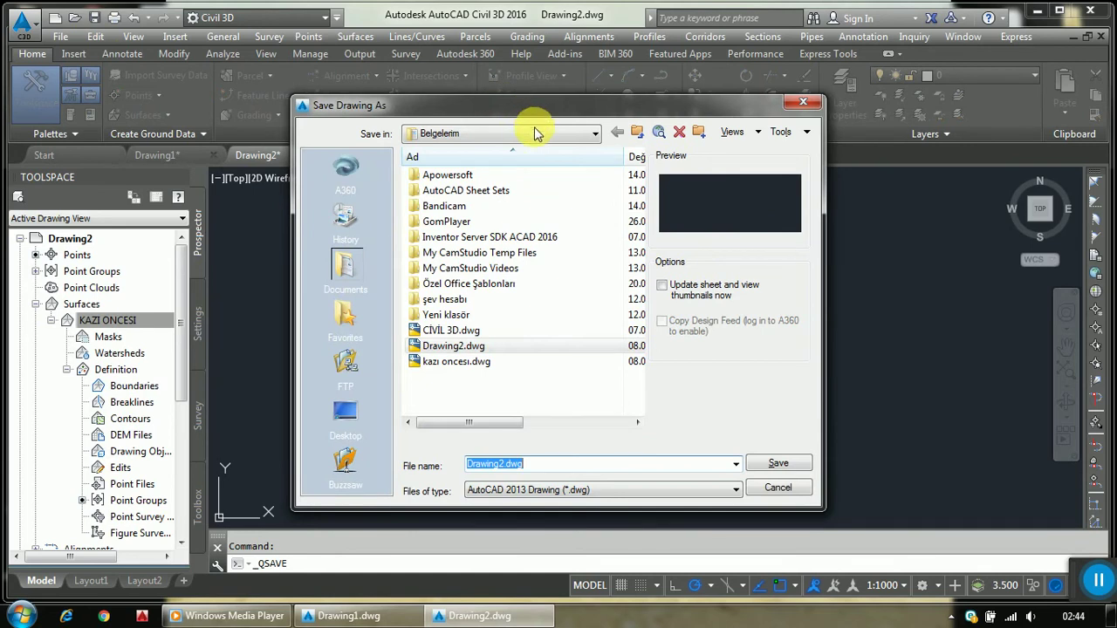
{"action": "left_click", "coordinate": [537, 133]}
{"action": "left_click", "coordinate": [532, 150]}
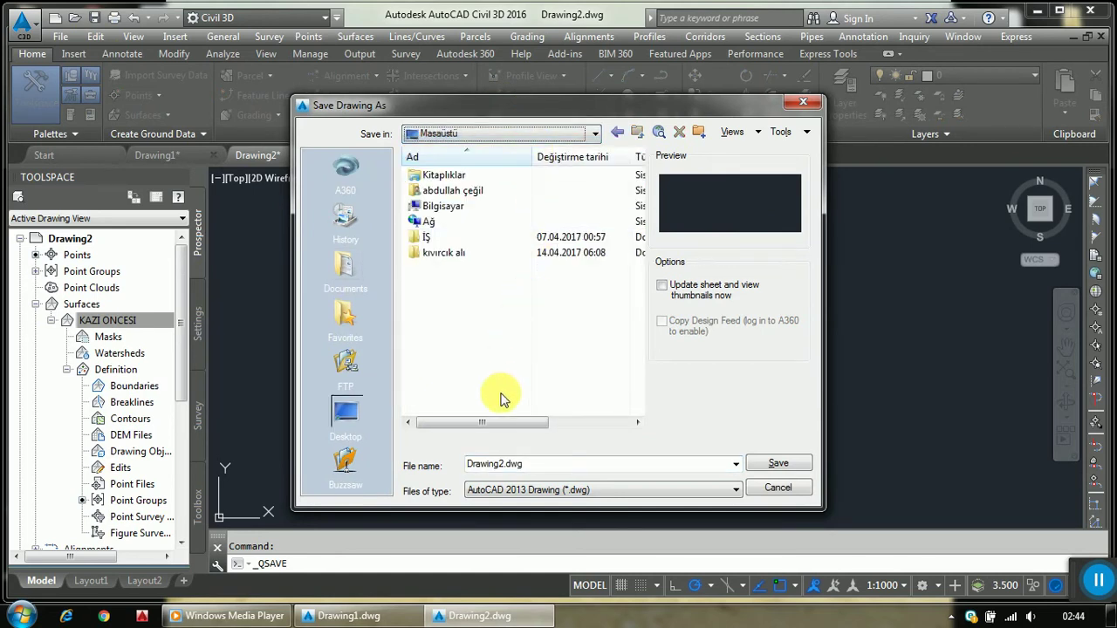
{"action": "double_click", "coordinate": [509, 463]}
{"action": "type", "text": "KAZI ONCESI"}
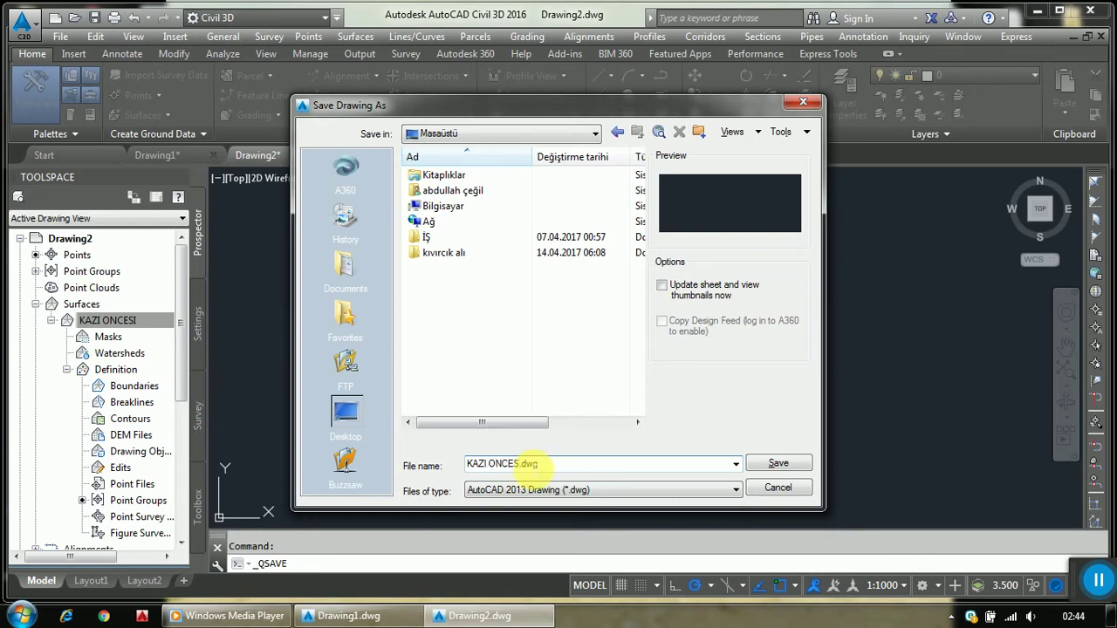
{"action": "left_click", "coordinate": [775, 467]}
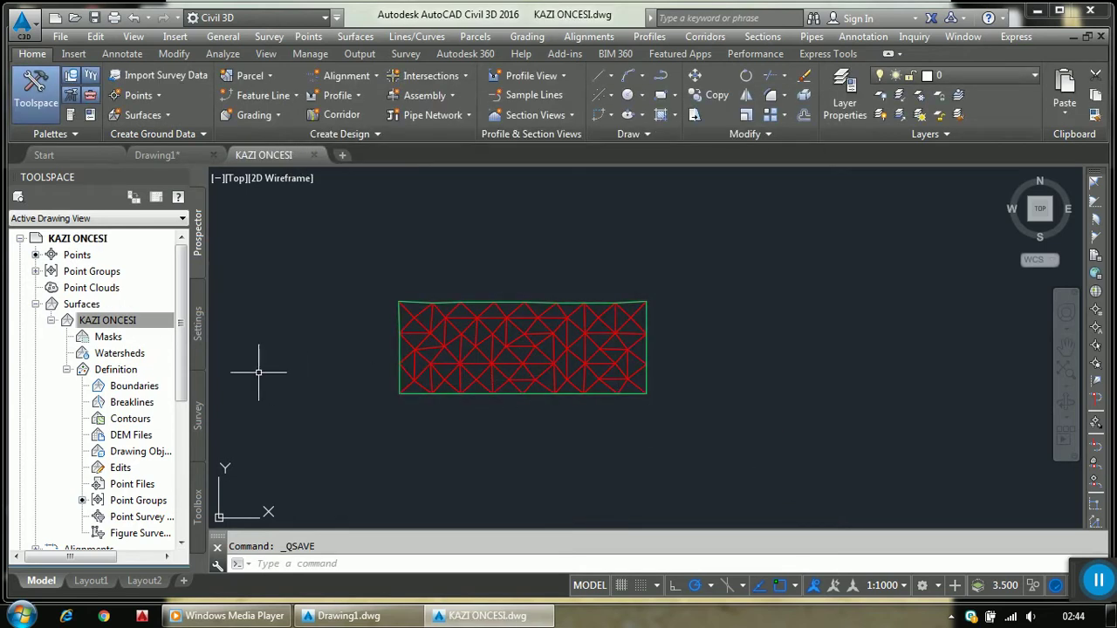
Create a data shortcut for the KAZI ONCESI surface in the '3D test' project
{"action": "left_click_drag", "start_coordinate": [181, 342], "coordinate": [172, 478]}
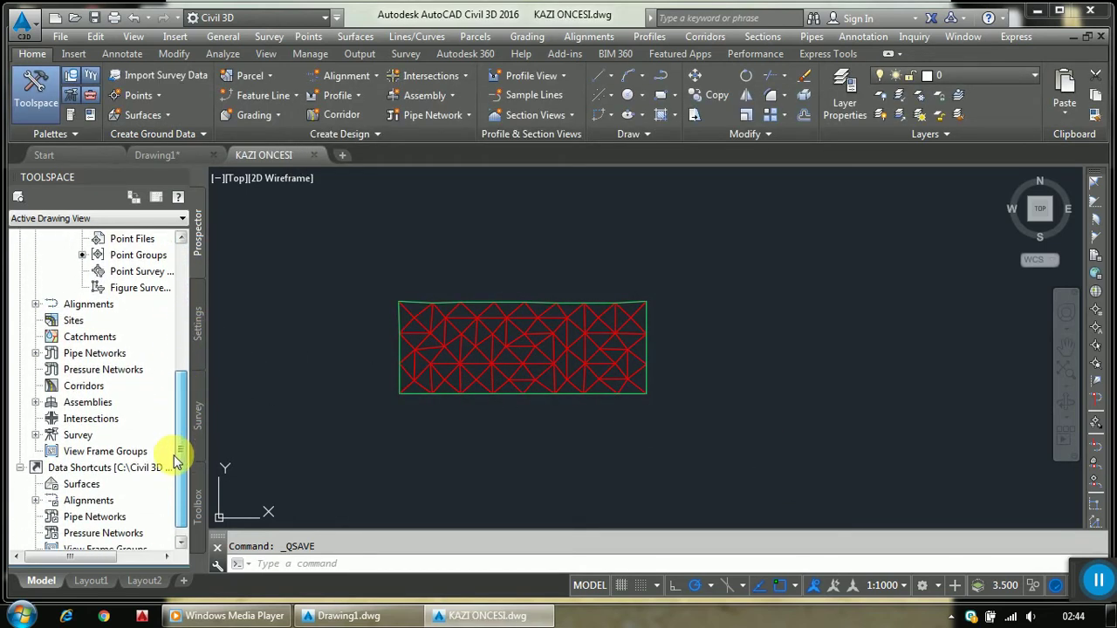
{"action": "left_click", "coordinate": [144, 454]}
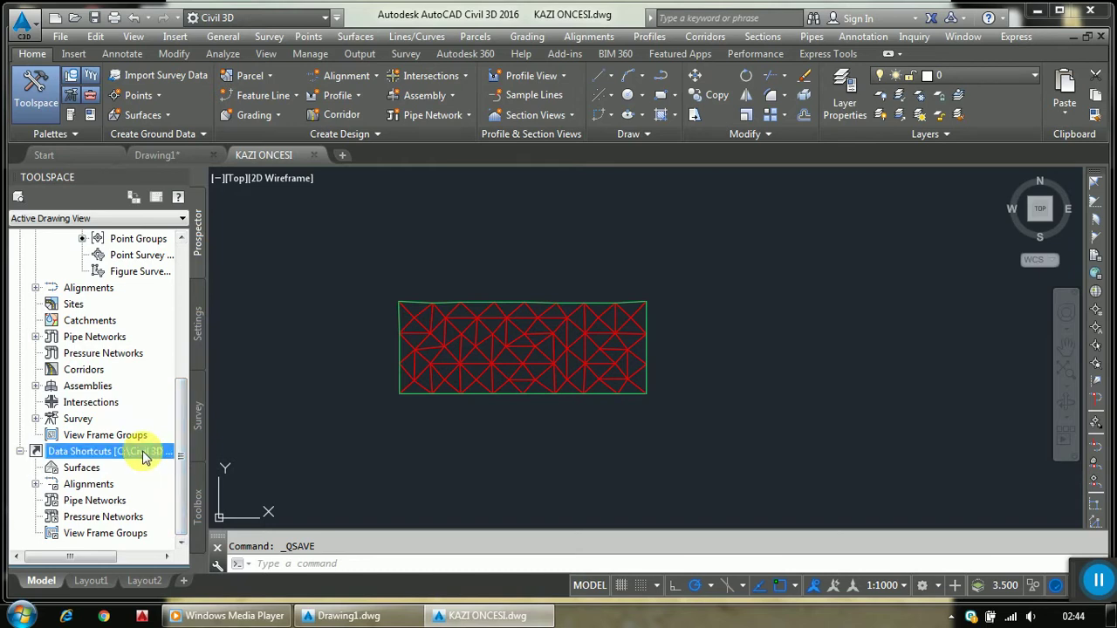
{"action": "right_click", "coordinate": [144, 456]}
{"action": "left_click", "coordinate": [233, 299]}
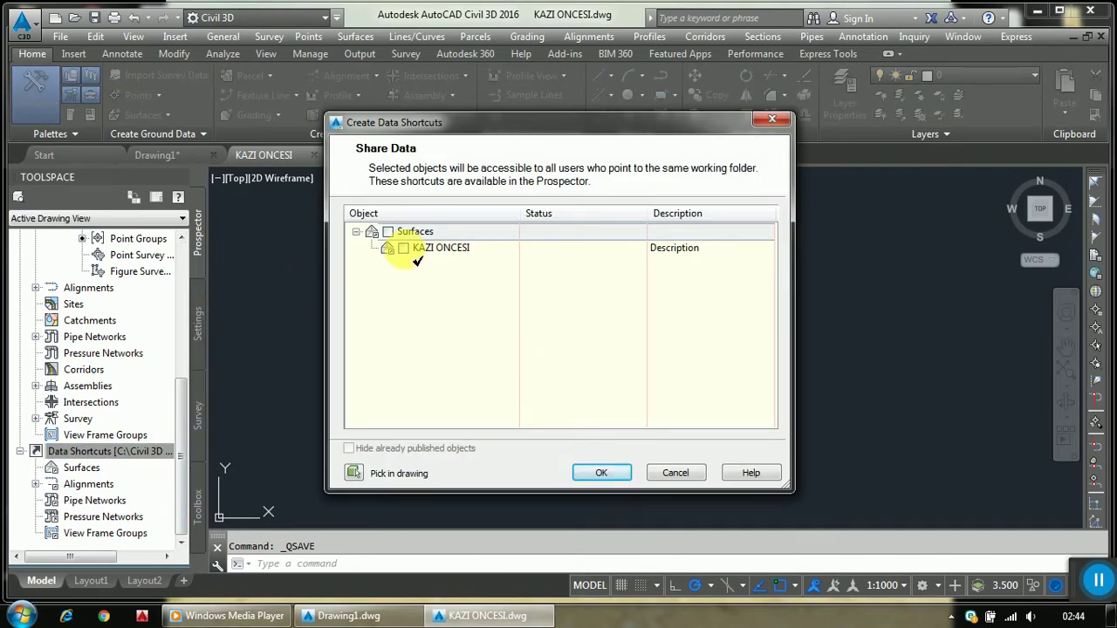
{"action": "left_click", "coordinate": [403, 248]}
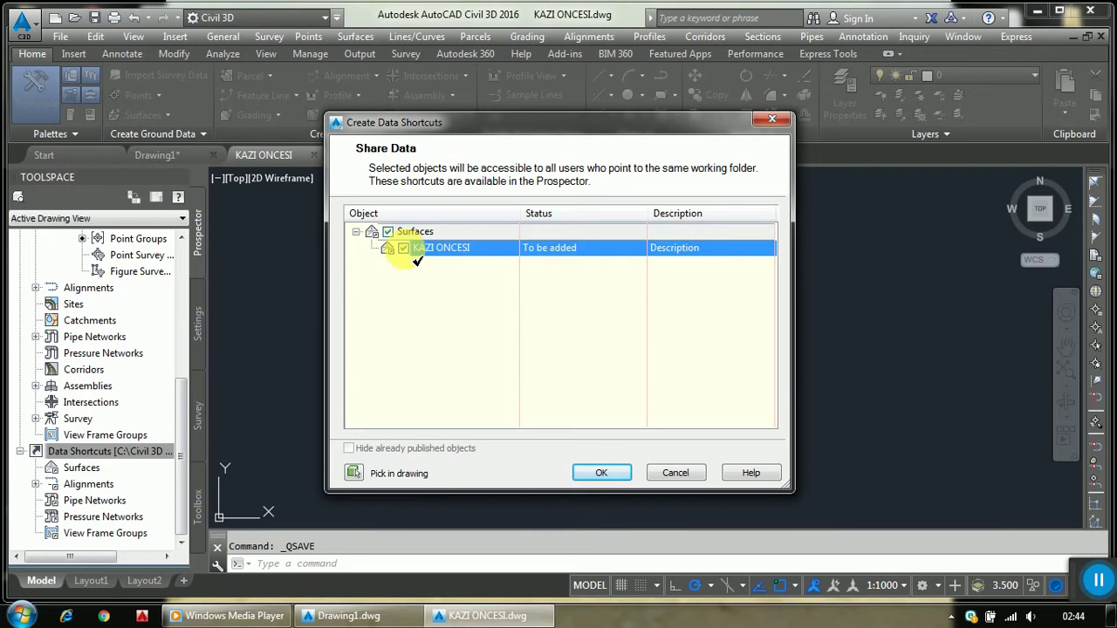
{"action": "left_click", "coordinate": [600, 474]}
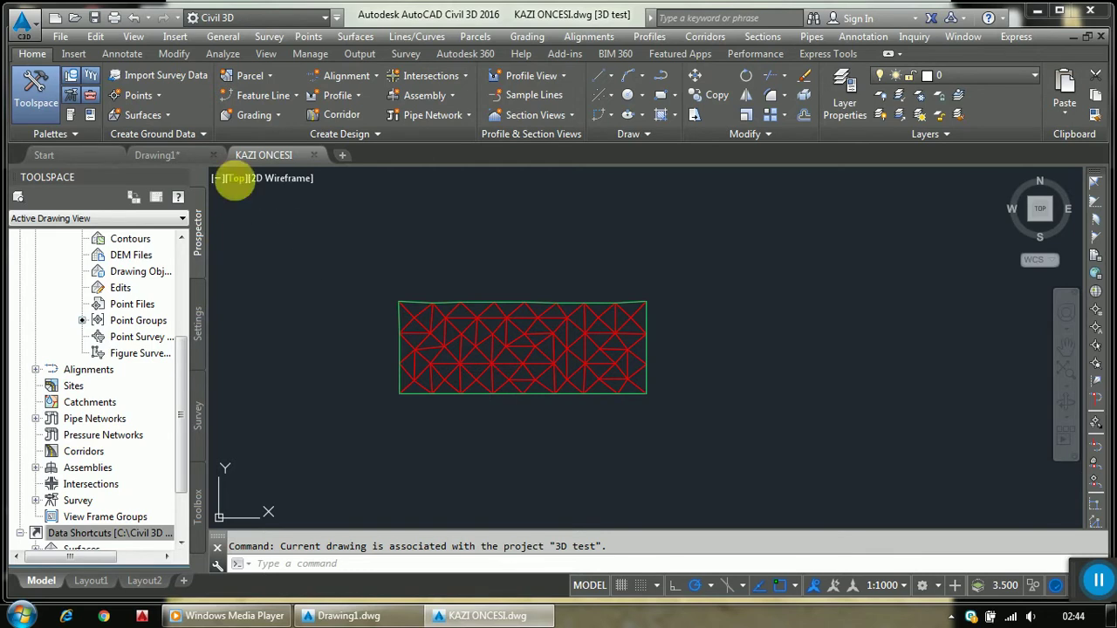
In Drawing1, create a reference to KAZI ONCESI from Data Shortcuts > Surfaces
{"action": "left_click", "coordinate": [174, 155]}
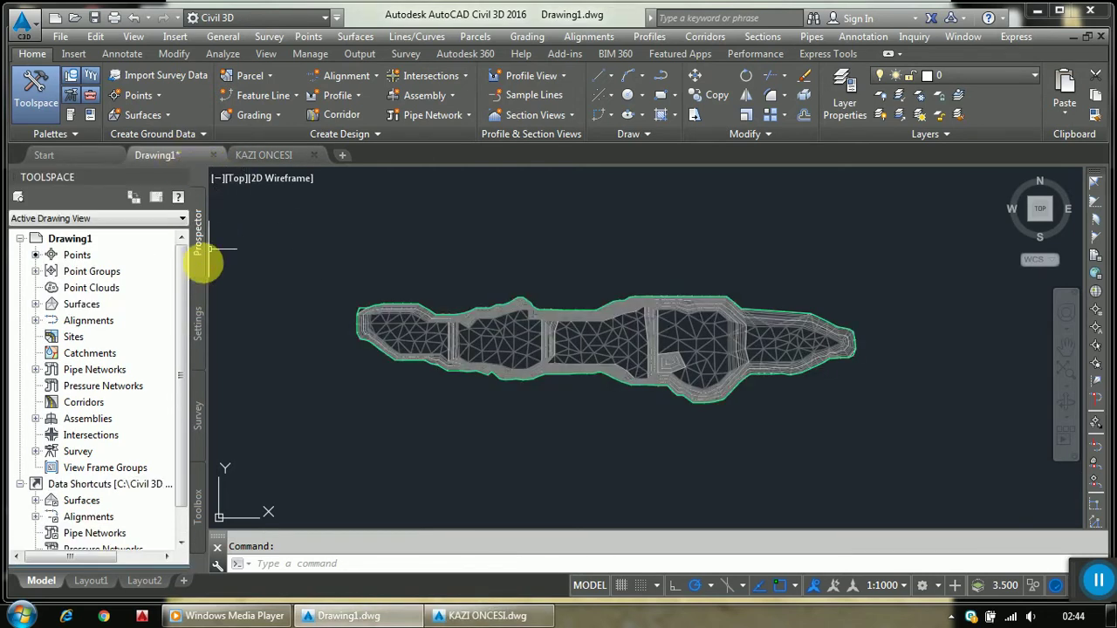
{"action": "scroll", "coordinate": [184, 301], "scroll_direction": "down", "scroll_amount": 1}
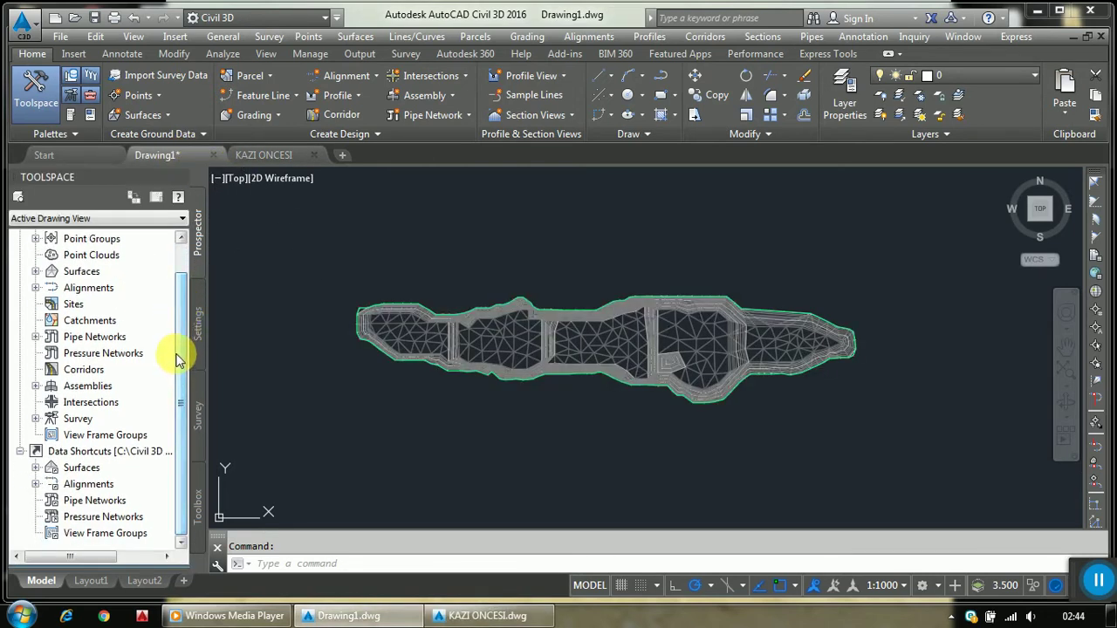
{"action": "left_click", "coordinate": [36, 468]}
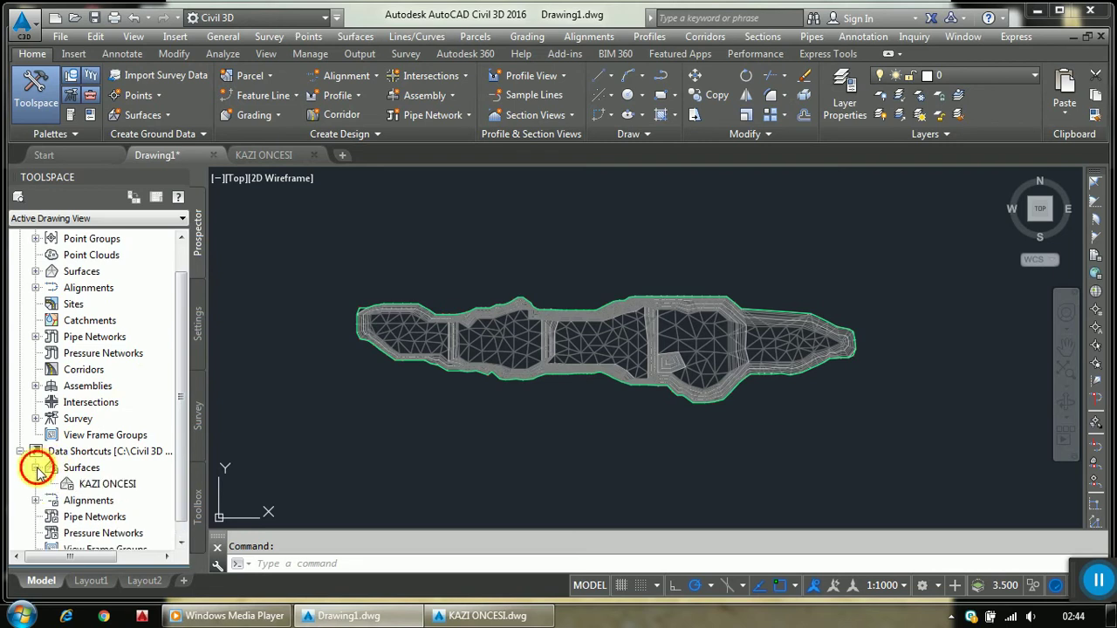
{"action": "right_click", "coordinate": [95, 487]}
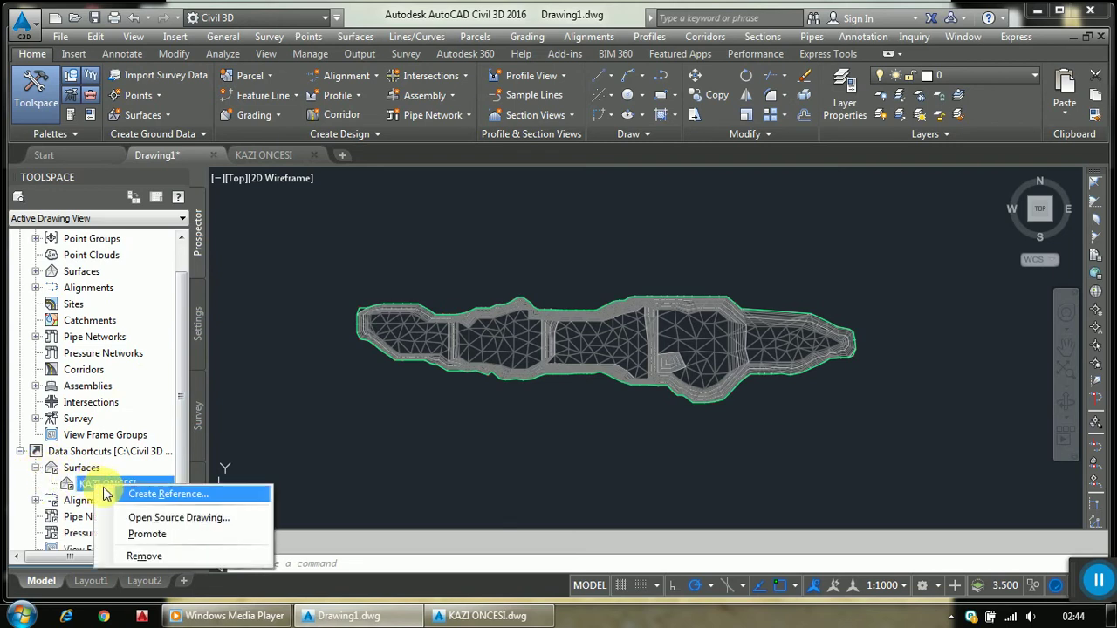
{"action": "left_click", "coordinate": [144, 495]}
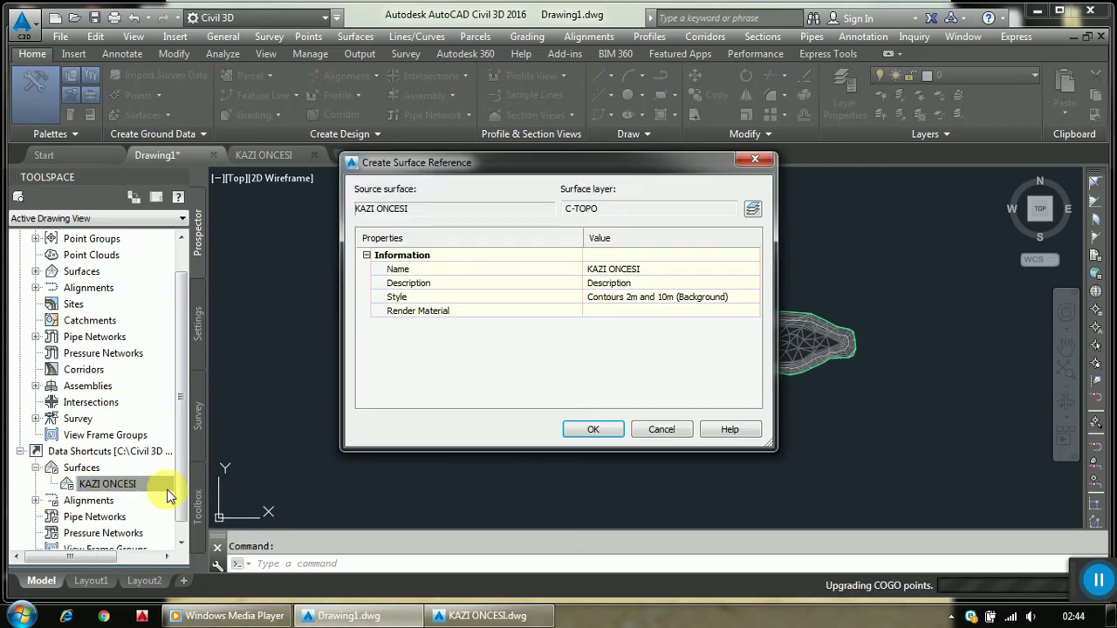
{"action": "left_click", "coordinate": [593, 429]}
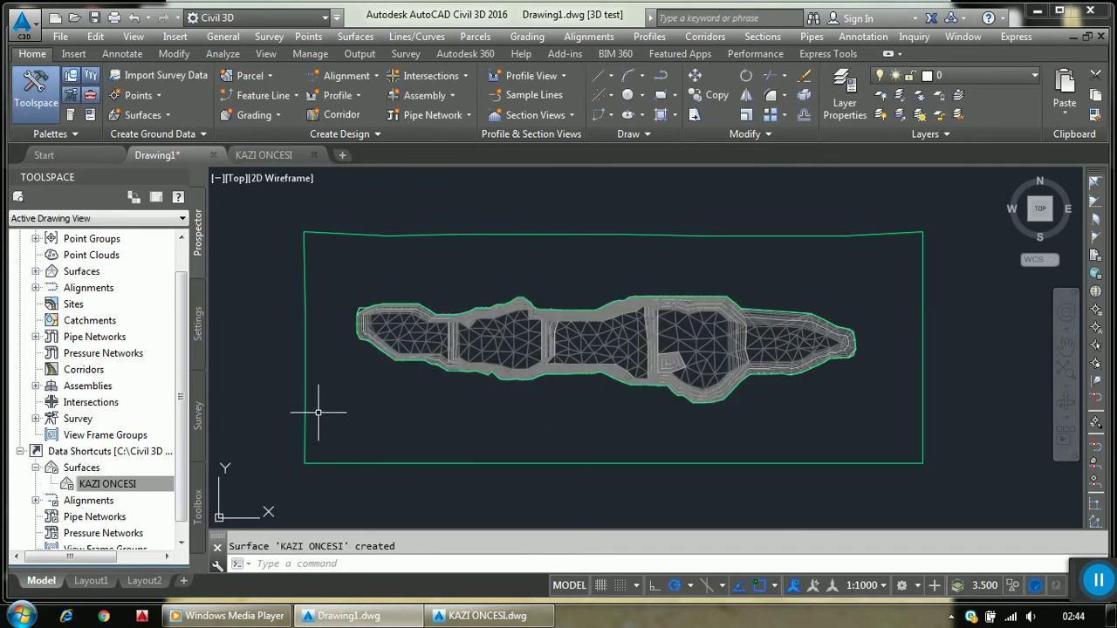
{"action": "scroll", "coordinate": [182, 384], "scroll_direction": "up", "scroll_amount": 1}
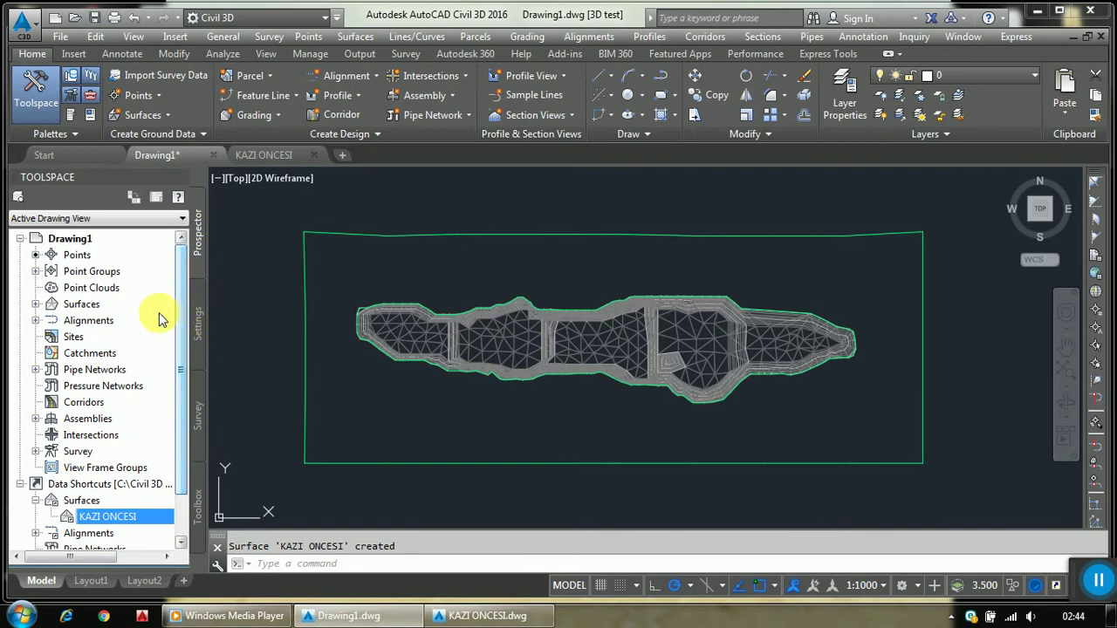
{"action": "left_click", "coordinate": [35, 304]}
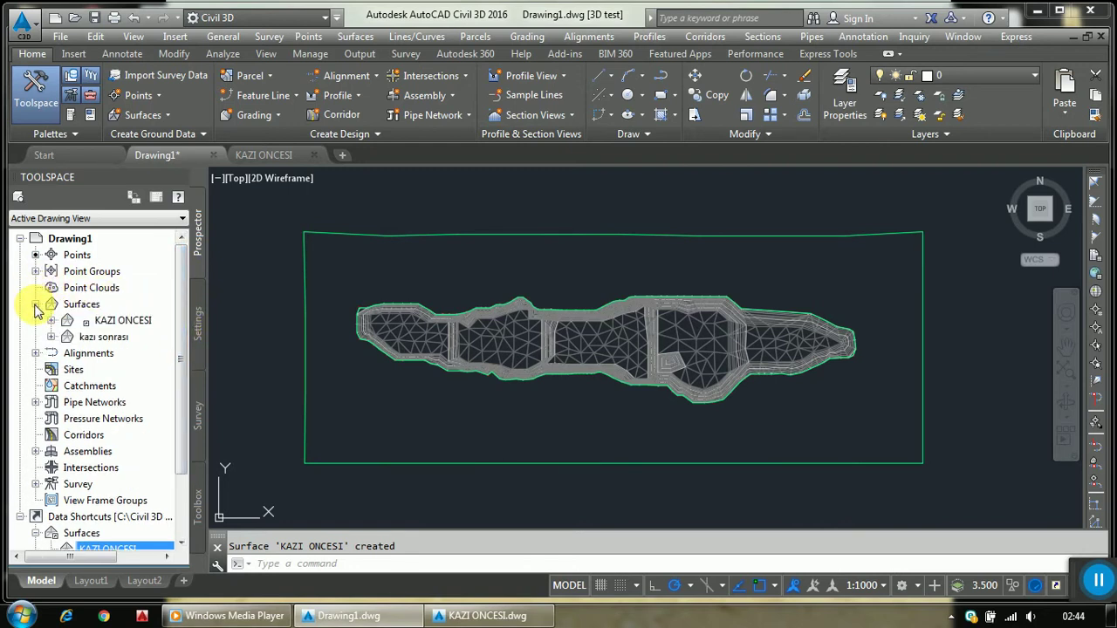
Switch off triangle display in the KAZI ONCESI surface style in Drawing1
{"action": "right_click", "coordinate": [136, 325]}
{"action": "left_click", "coordinate": [192, 349]}
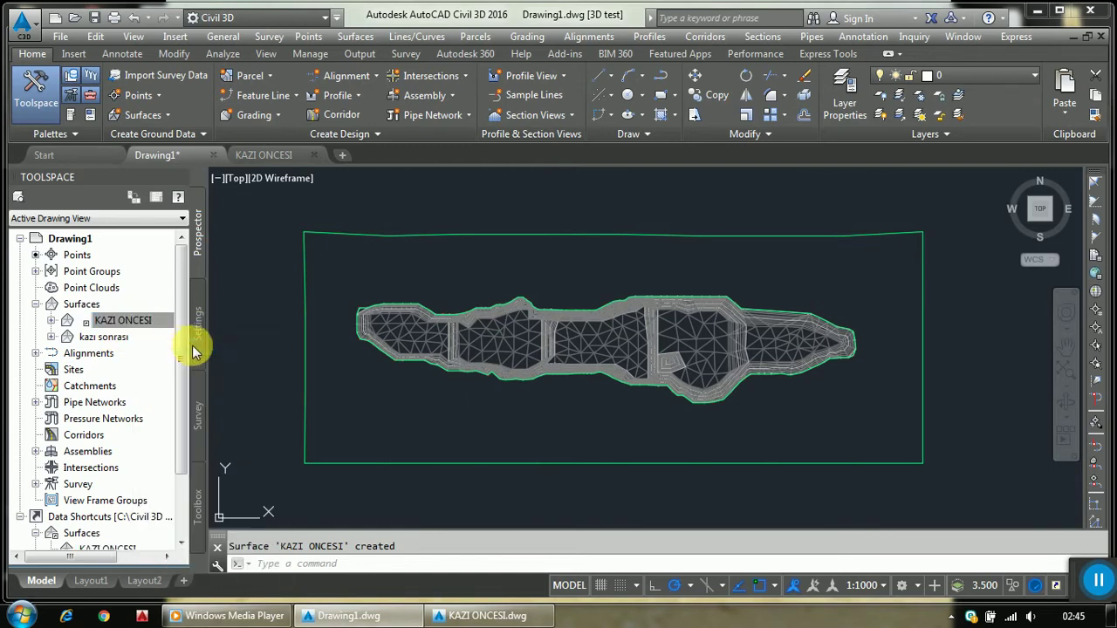
{"action": "left_click", "coordinate": [373, 251]}
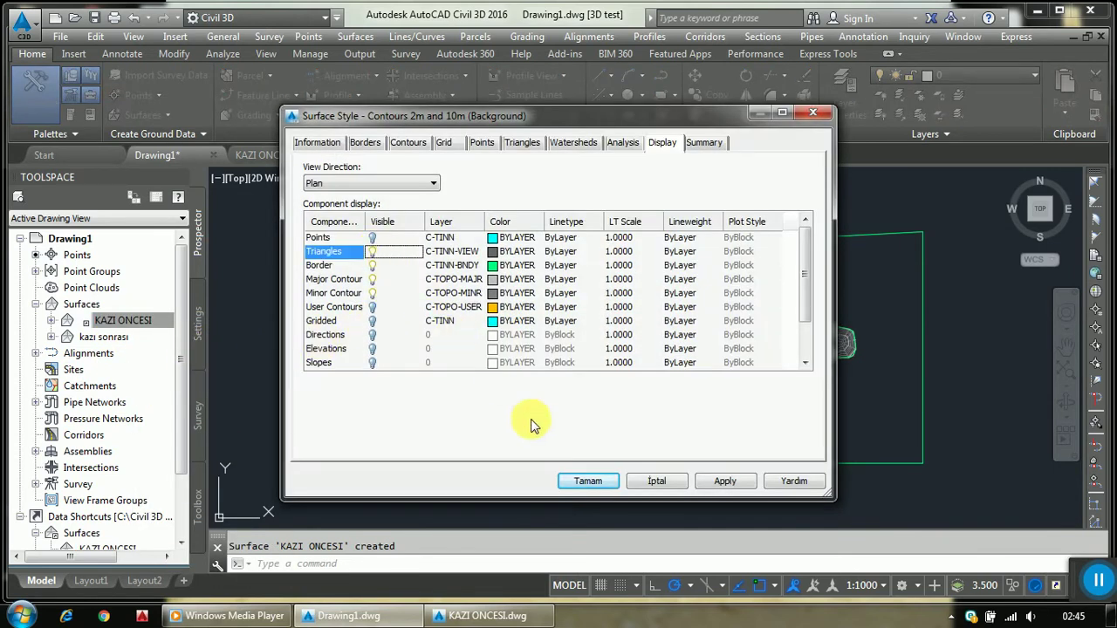
{"action": "left_click", "coordinate": [583, 481]}
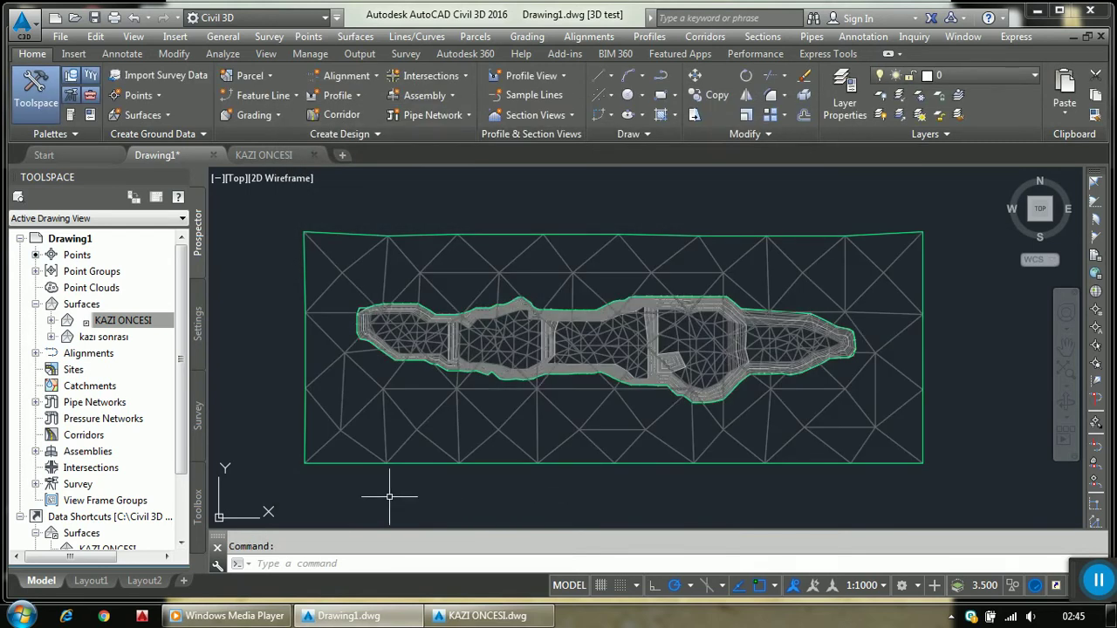
{"action": "left_click", "coordinate": [145, 320]}
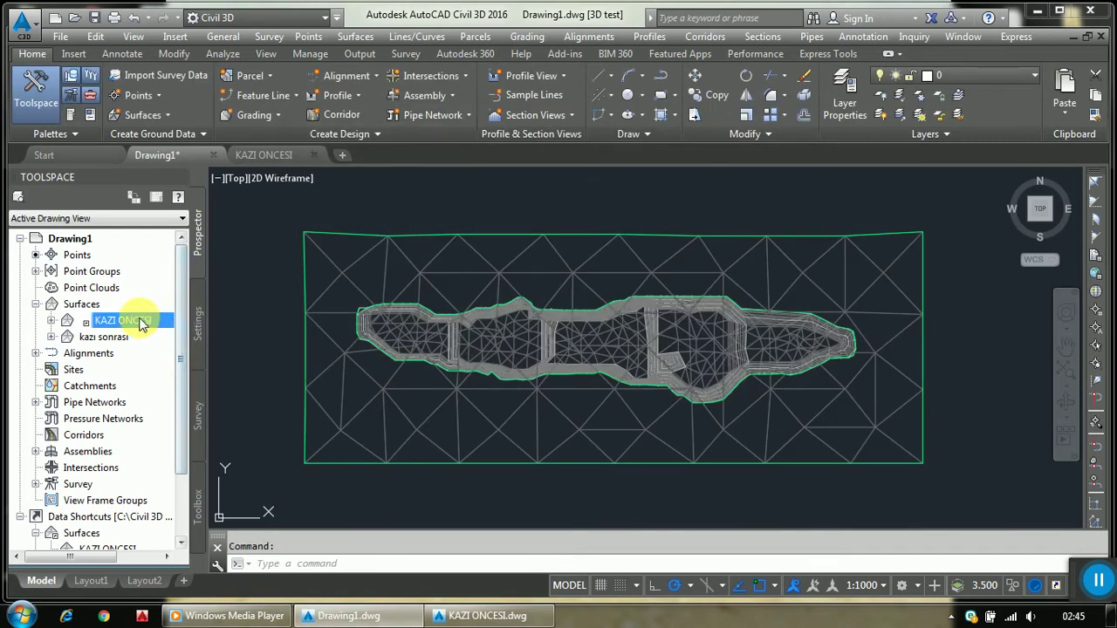
{"action": "right_click", "coordinate": [165, 321]}
{"action": "left_click", "coordinate": [186, 346]}
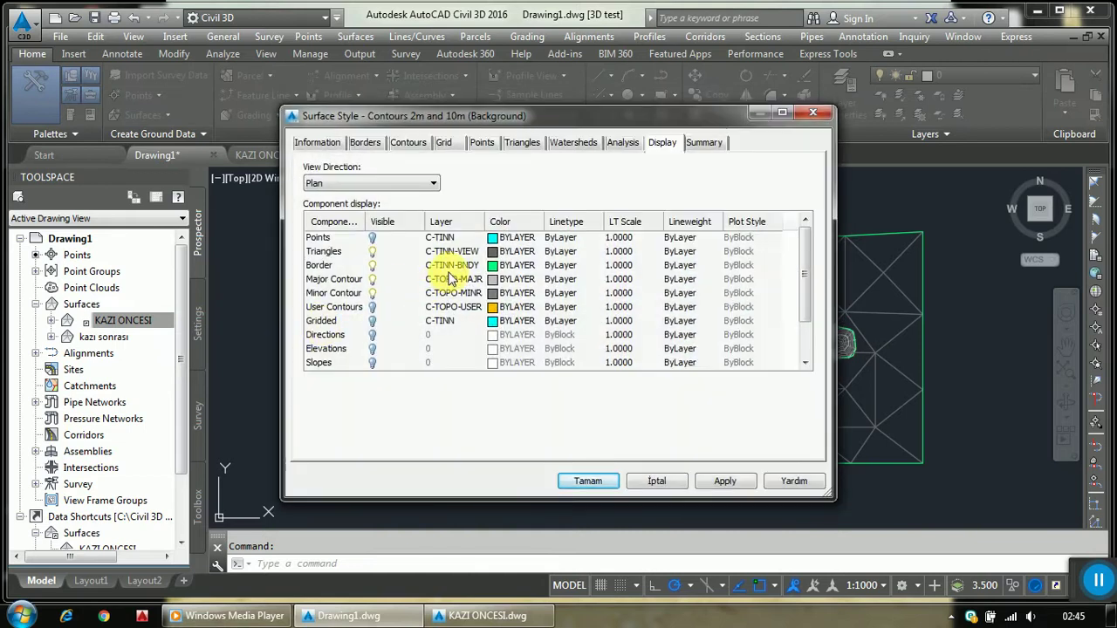
{"action": "left_click", "coordinate": [374, 252]}
{"action": "left_click", "coordinate": [579, 481]}
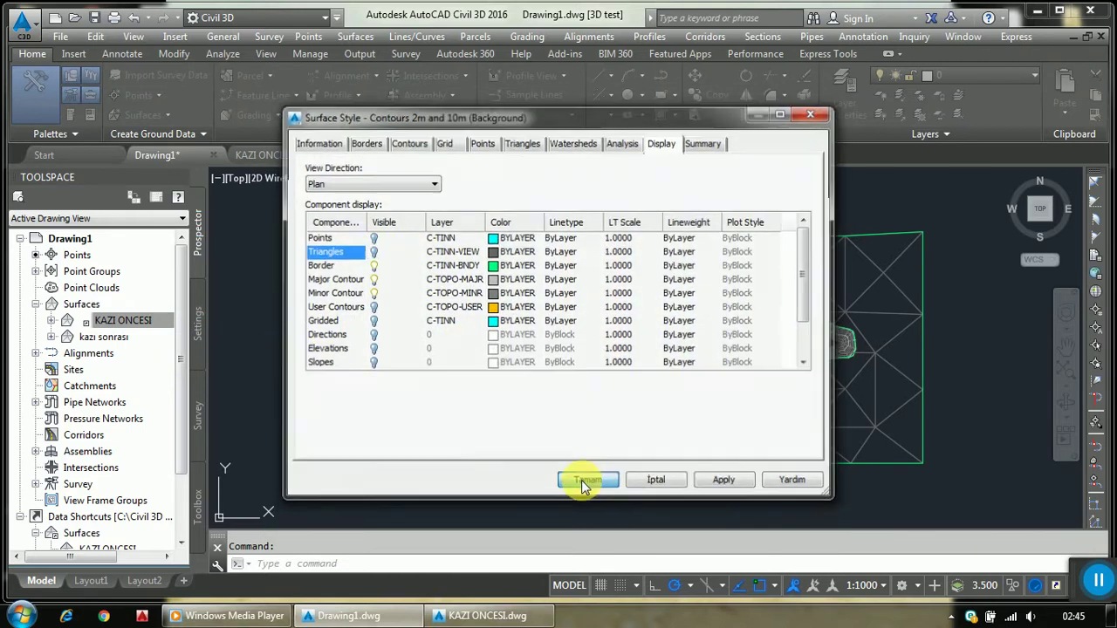
Hide the KAZI ONCESI border and major contours in its surface style
{"action": "left_click", "coordinate": [154, 321]}
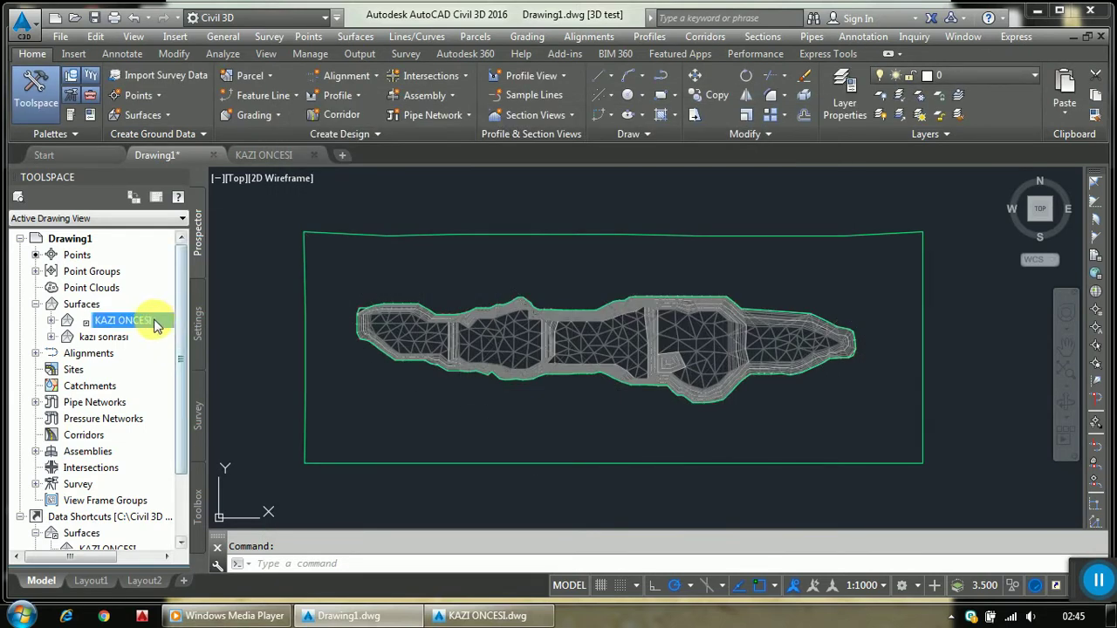
{"action": "right_click", "coordinate": [157, 320]}
{"action": "left_click", "coordinate": [191, 346]}
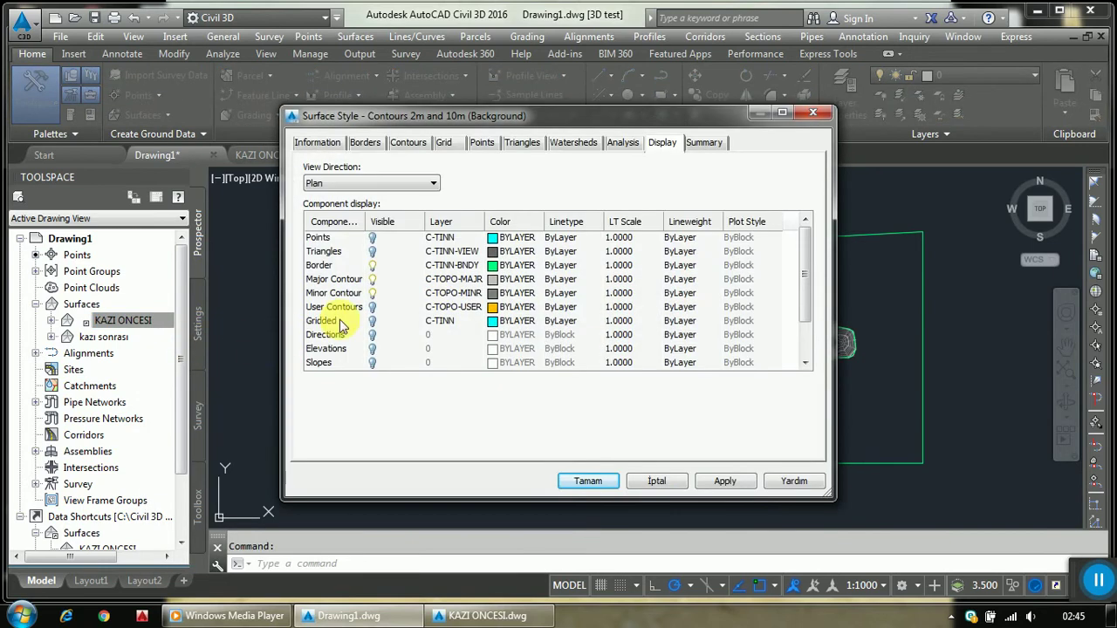
{"action": "left_click", "coordinate": [374, 266]}
{"action": "left_click", "coordinate": [374, 280]}
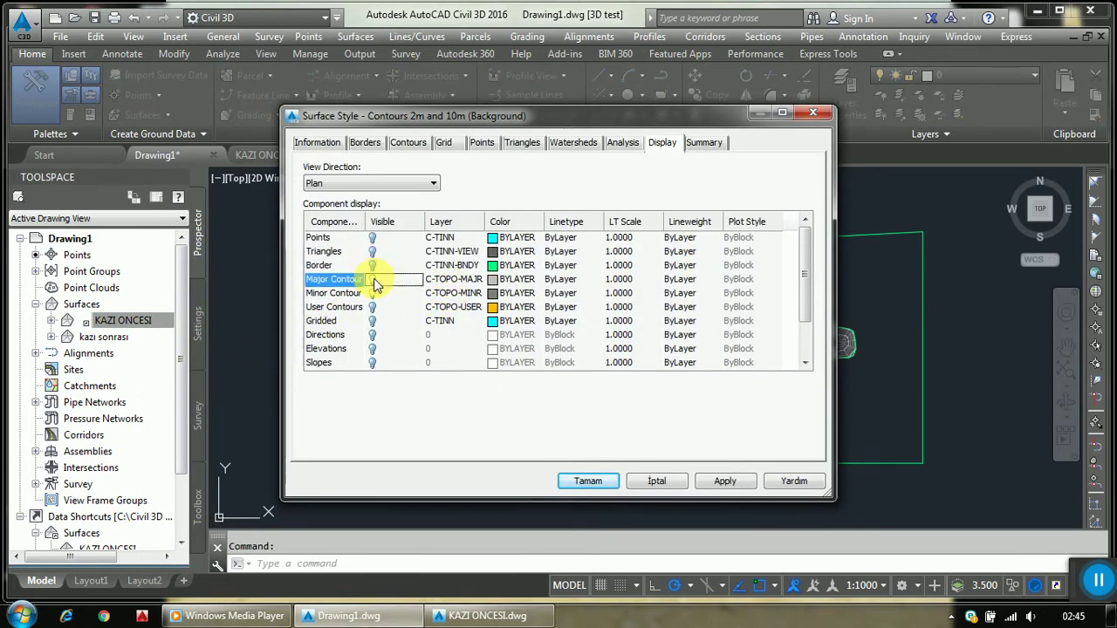
{"action": "left_click", "coordinate": [371, 295]}
{"action": "left_click", "coordinate": [583, 481]}
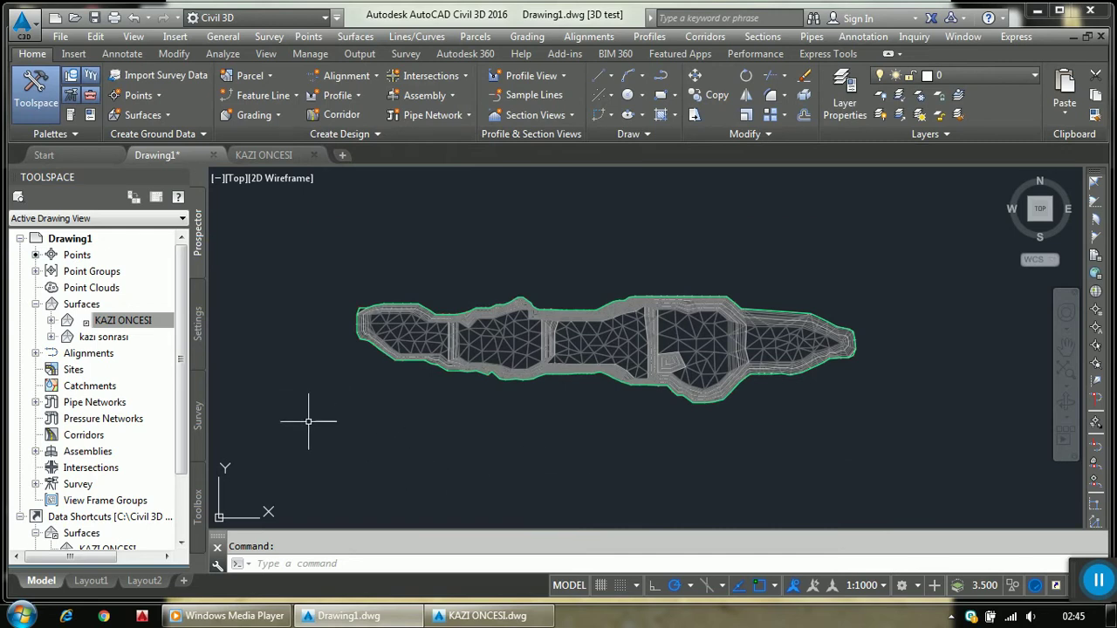
Create alignment MERKEZ by layout with Existing style and the _No Labels label set
{"action": "left_click", "coordinate": [588, 36]}
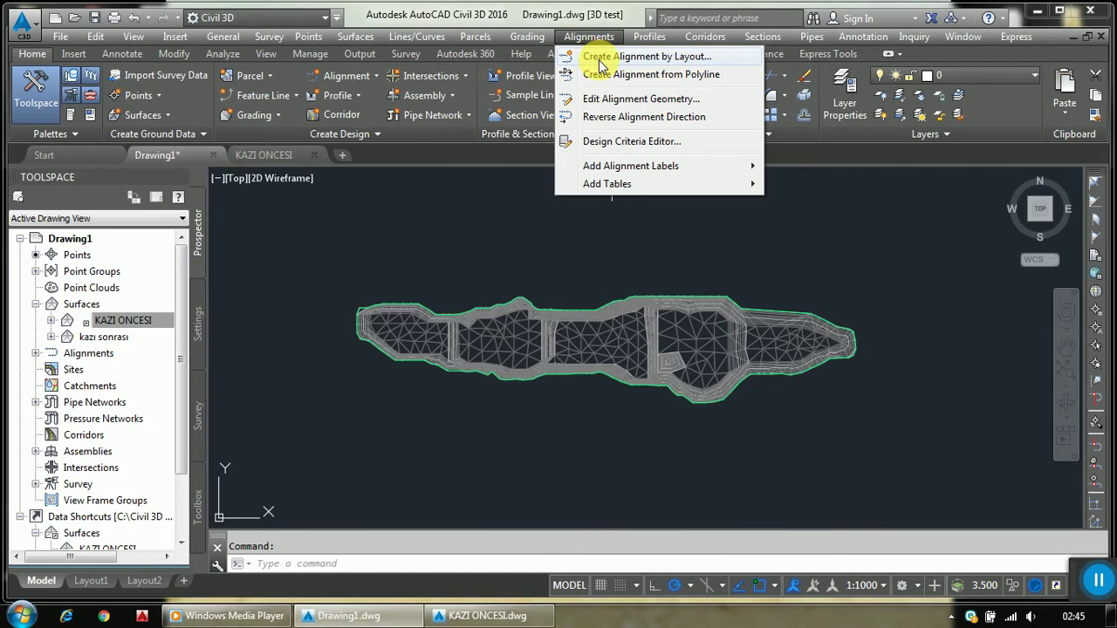
{"action": "left_click", "coordinate": [600, 60]}
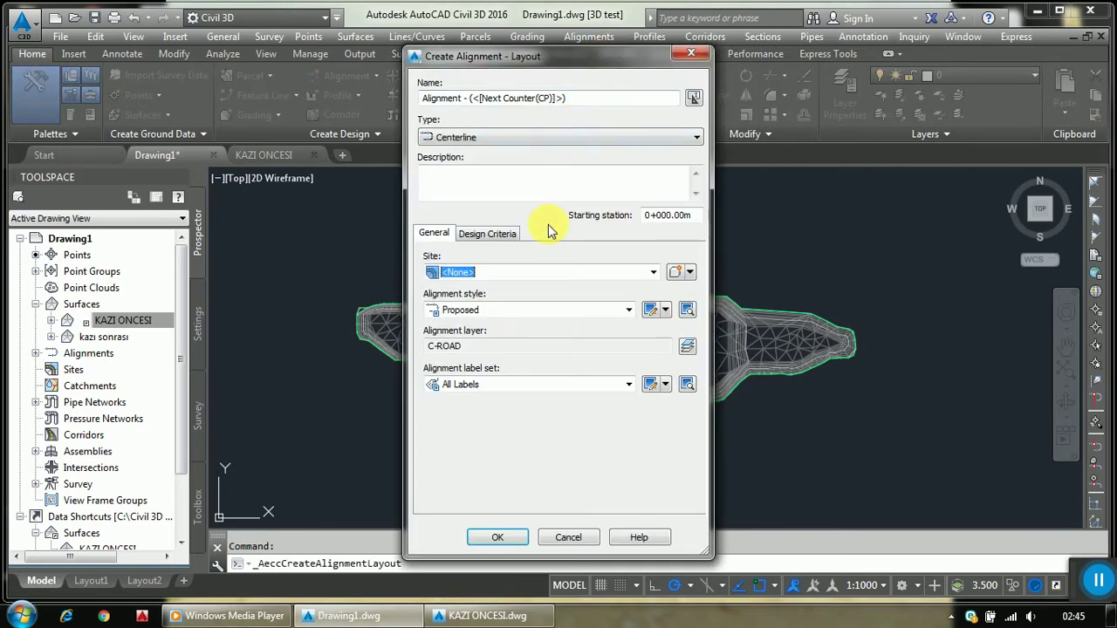
{"action": "left_click", "coordinate": [583, 100]}
{"action": "left_click_drag", "start_coordinate": [559, 98], "coordinate": [450, 97]}
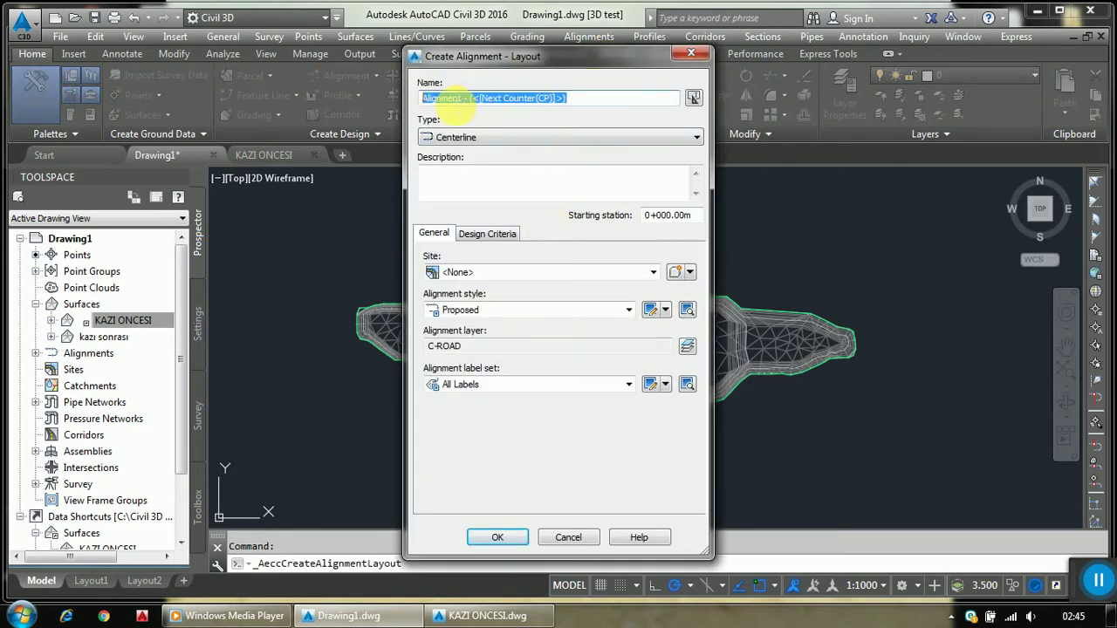
{"action": "type", "text": "MERKEZ"}
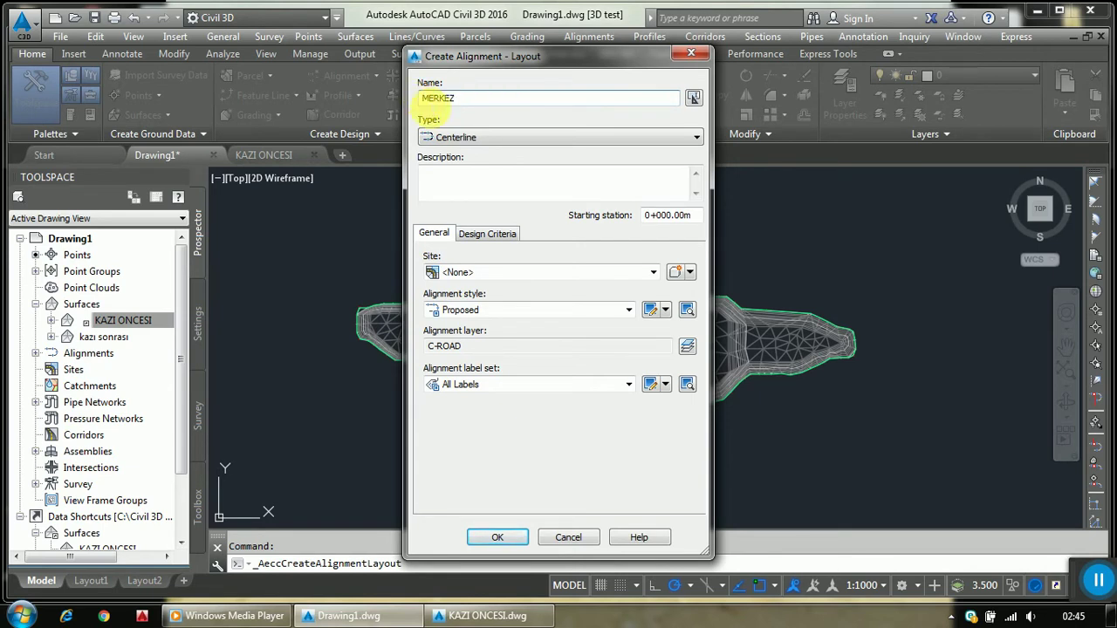
{"action": "left_click", "coordinate": [628, 310]}
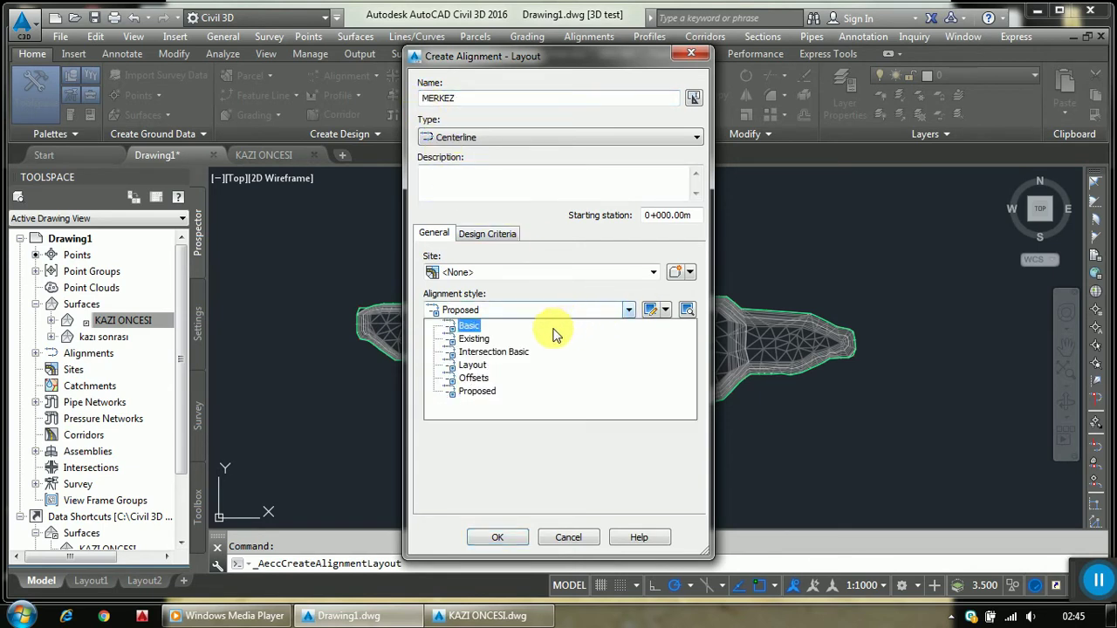
{"action": "left_click", "coordinate": [476, 339]}
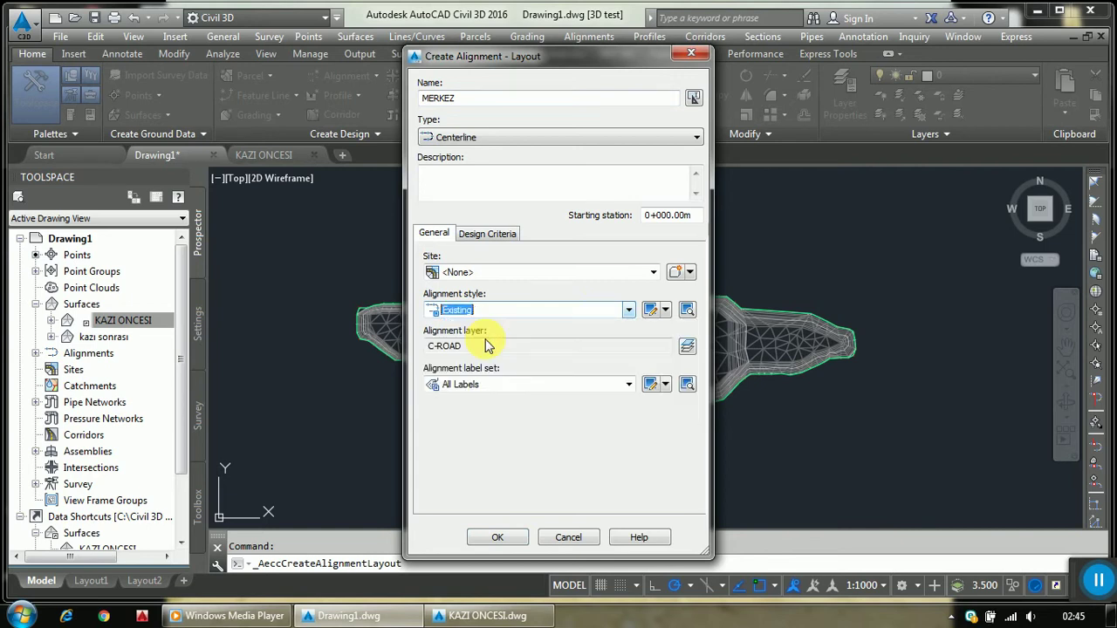
{"action": "key", "text": "p"}
{"action": "left_click", "coordinate": [628, 385]}
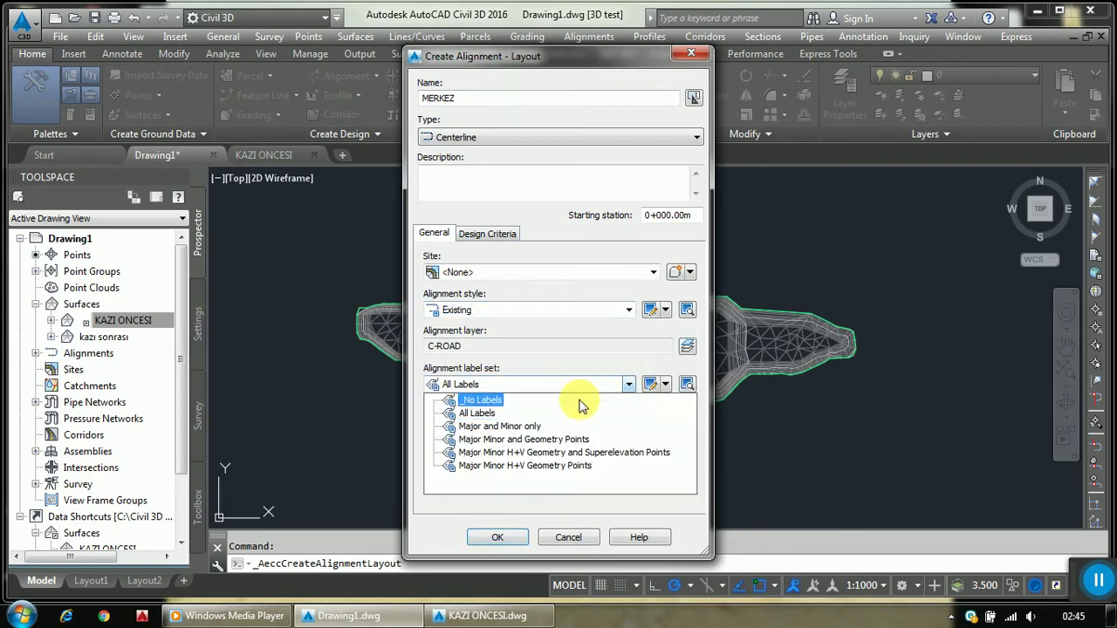
{"action": "left_click", "coordinate": [493, 401]}
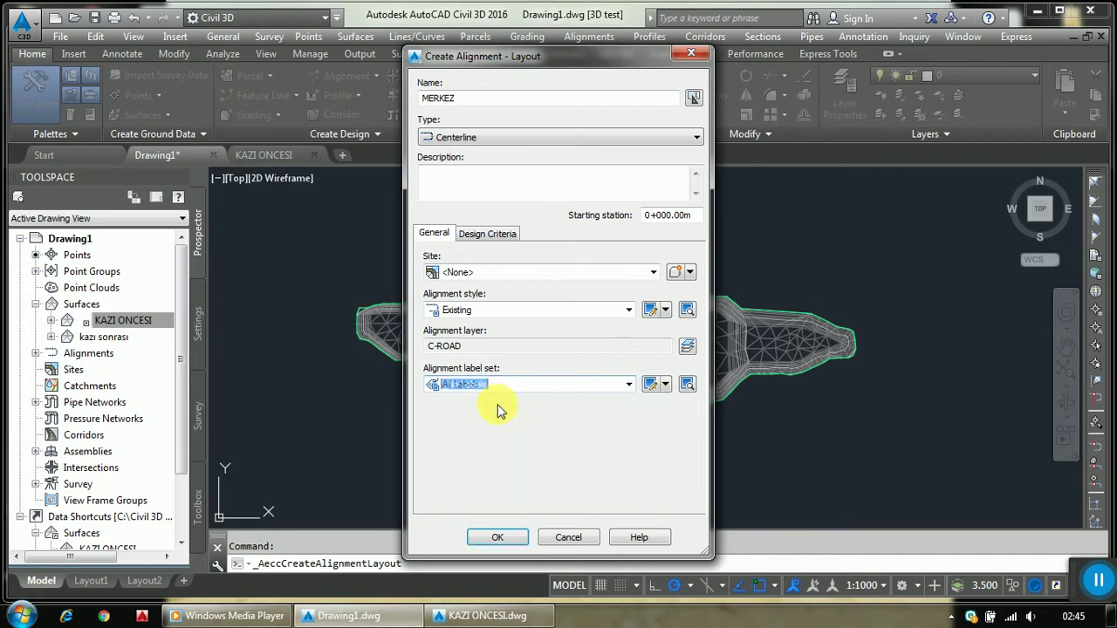
{"action": "left_click", "coordinate": [505, 536]}
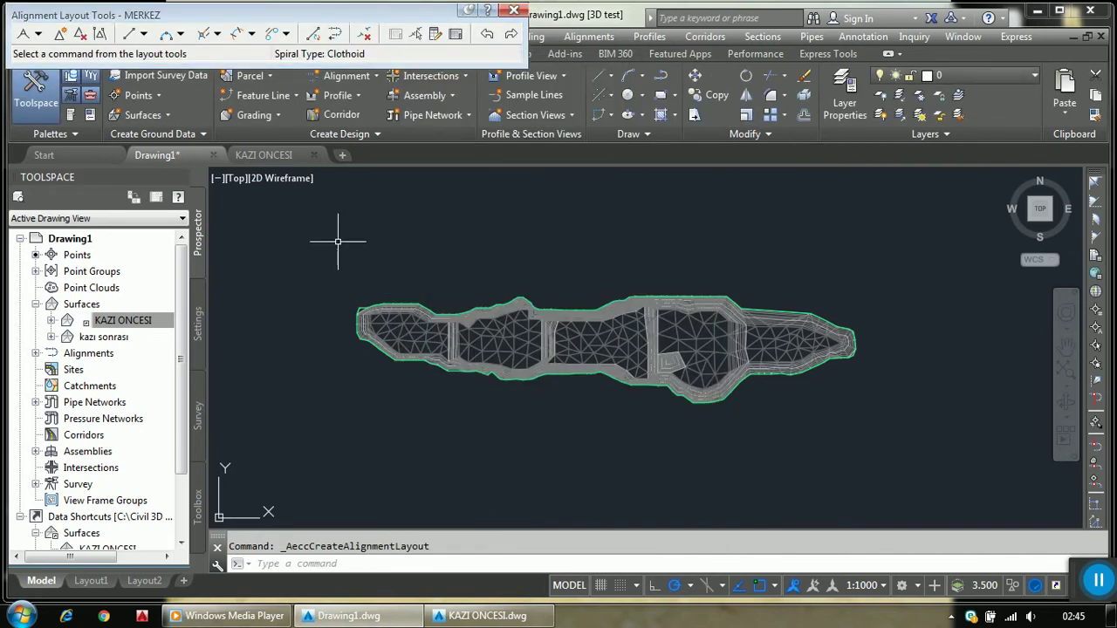
Draw MERKEZ as one Tan-Tan (No Curves) tangent from the surface's left end to its right tip
{"action": "left_click", "coordinate": [26, 37]}
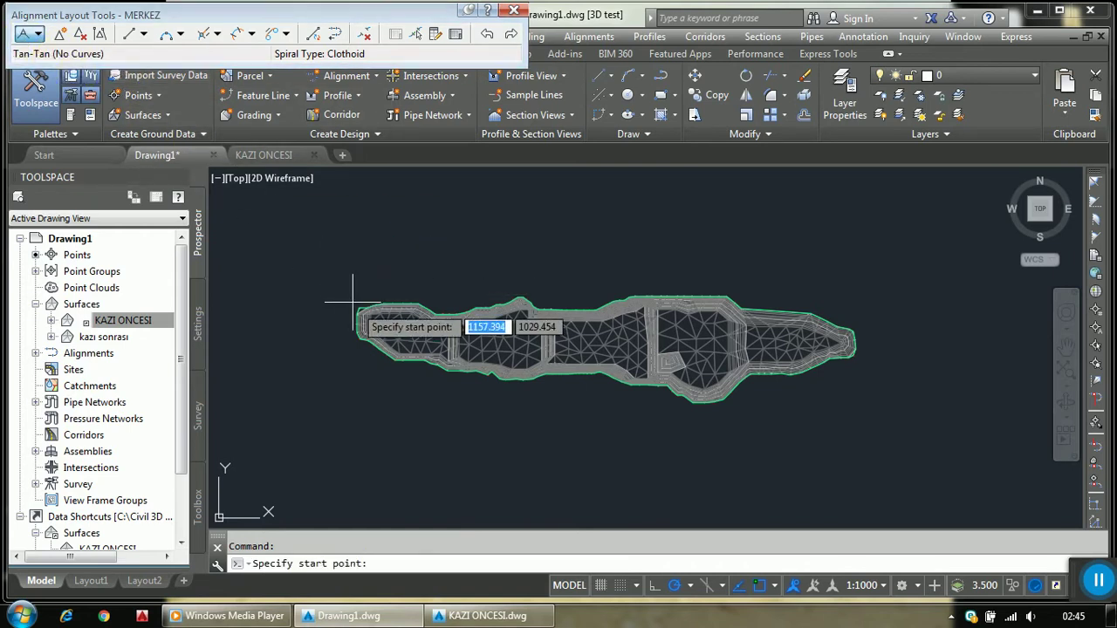
{"action": "scroll", "coordinate": [354, 321], "scroll_direction": "up", "scroll_amount": 5}
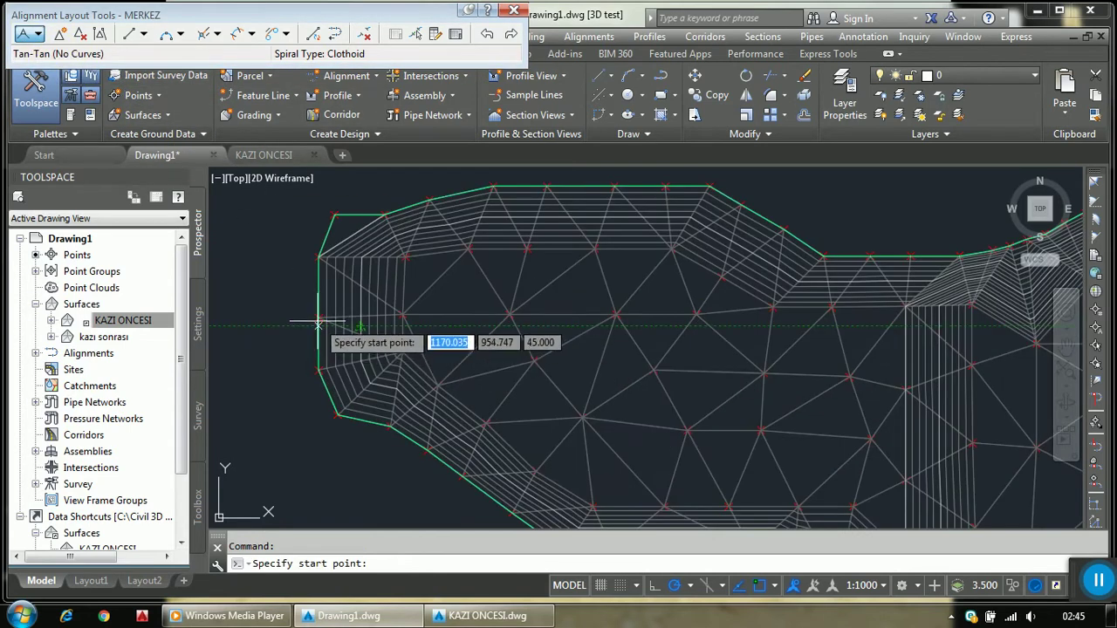
{"action": "left_click", "coordinate": [318, 319]}
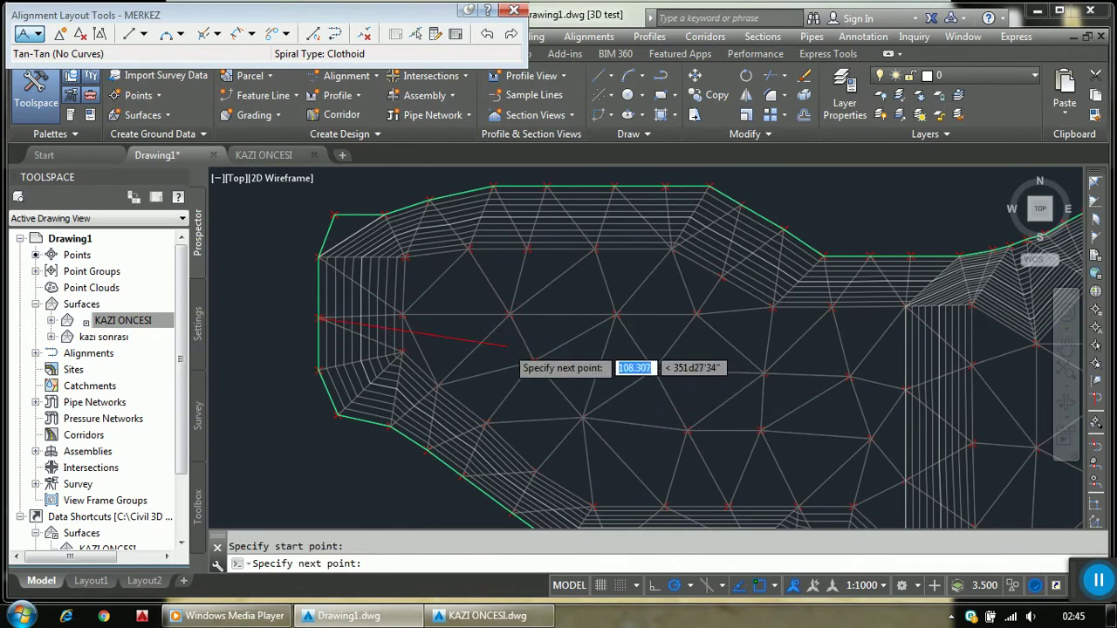
{"action": "scroll", "coordinate": [471, 336], "scroll_direction": "down", "scroll_amount": 5}
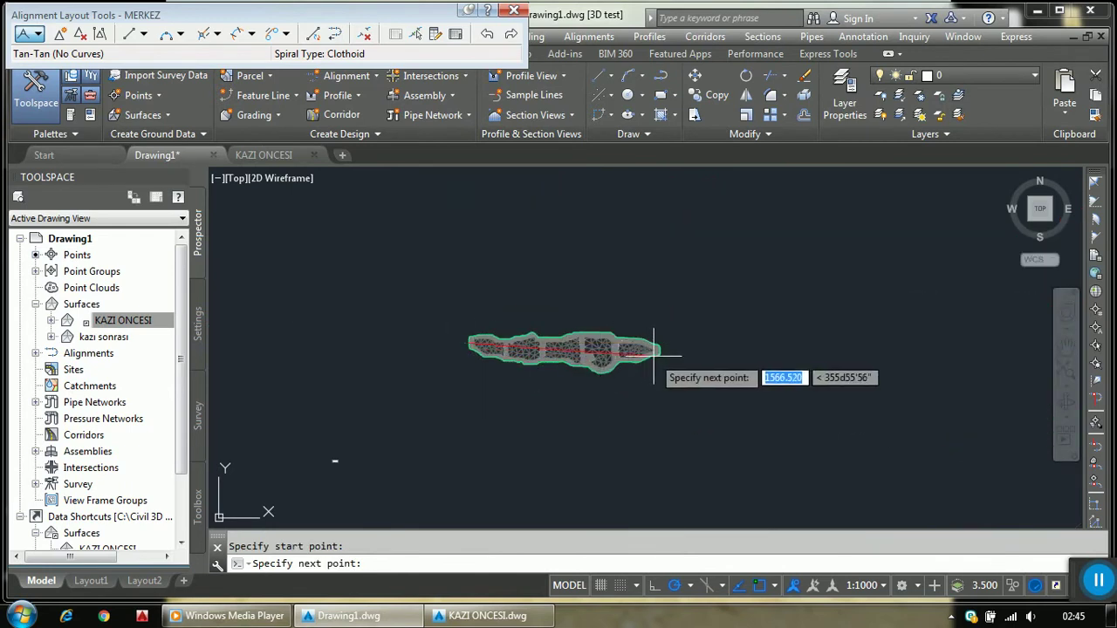
{"action": "scroll", "coordinate": [653, 356], "scroll_direction": "up", "scroll_amount": 3}
{"action": "scroll", "coordinate": [654, 356], "scroll_direction": "up", "scroll_amount": 3}
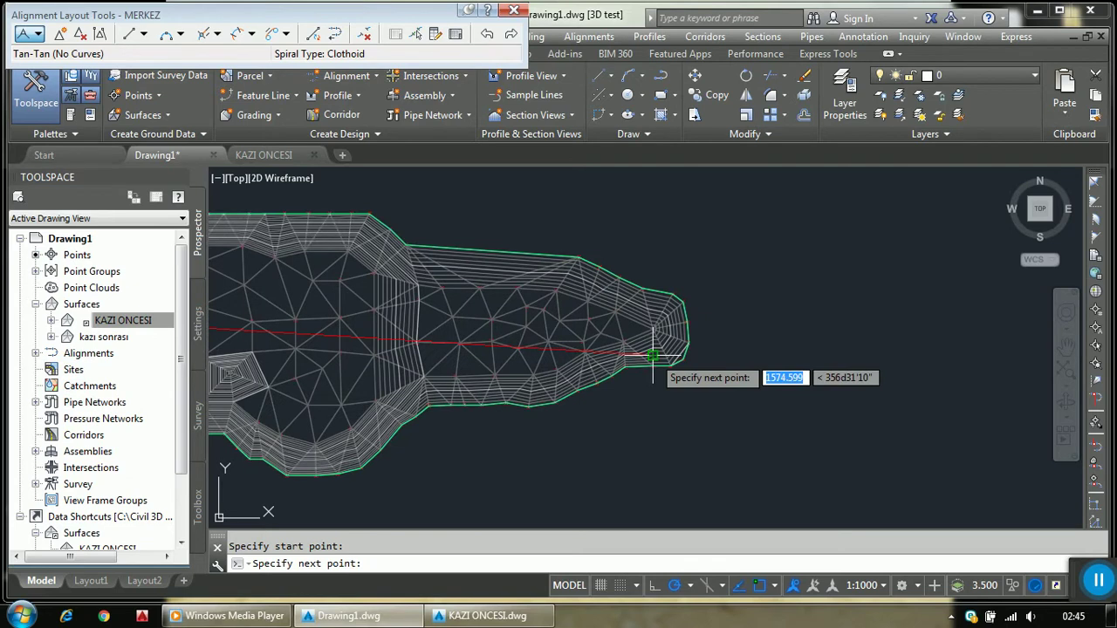
{"action": "scroll", "coordinate": [683, 359], "scroll_direction": "up", "scroll_amount": 2}
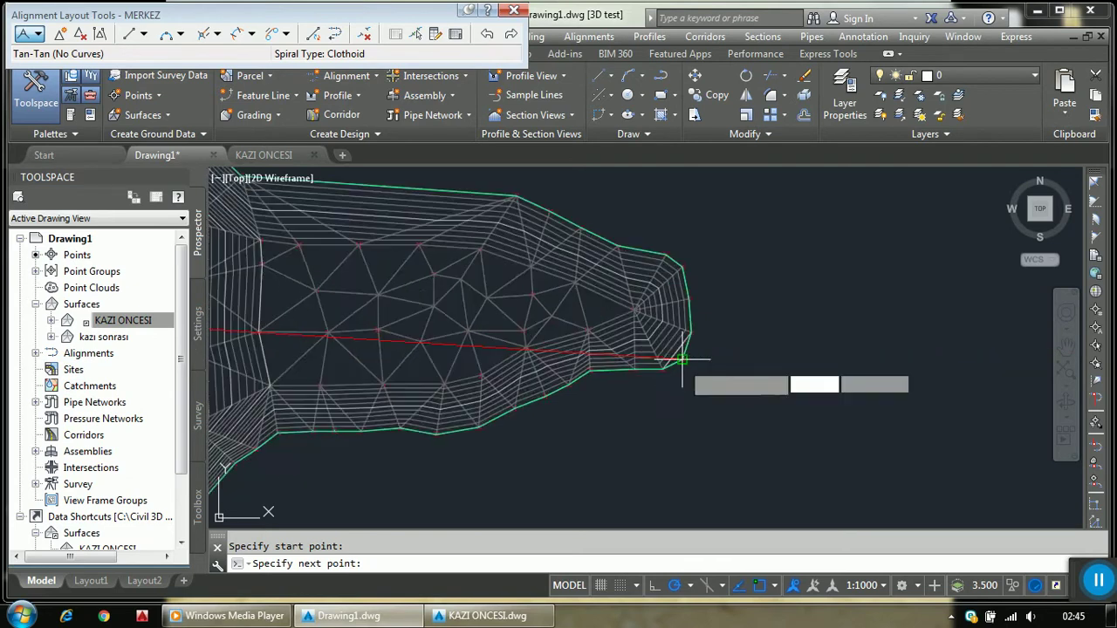
{"action": "scroll", "coordinate": [677, 356], "scroll_direction": "up", "scroll_amount": 3}
{"action": "left_click", "coordinate": [677, 351]}
{"action": "scroll", "coordinate": [742, 324], "scroll_direction": "down", "scroll_amount": 3}
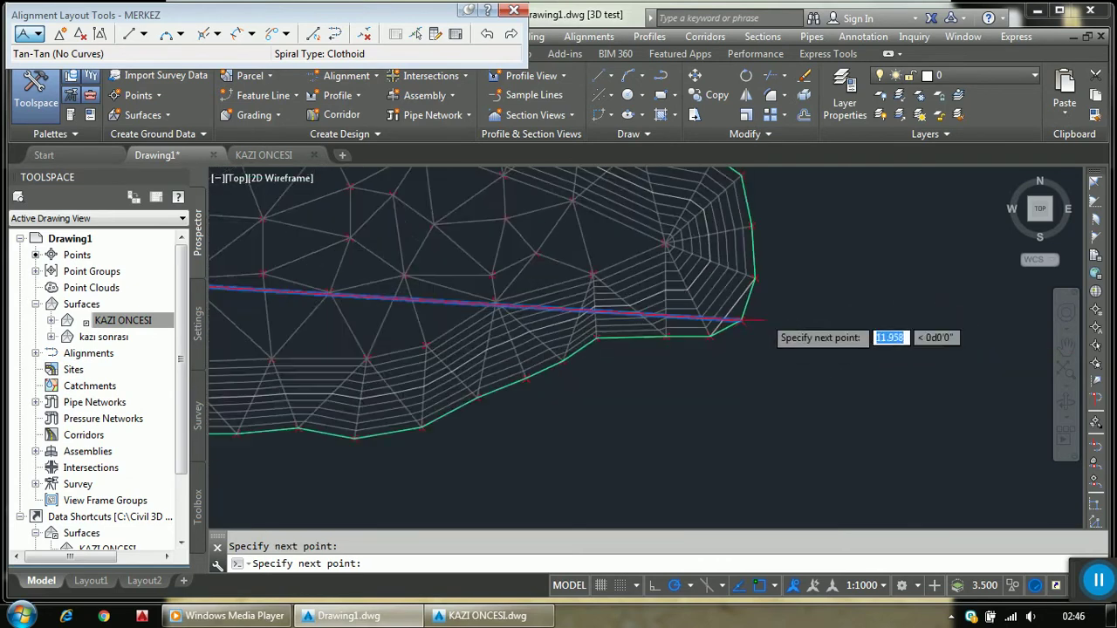
{"action": "scroll", "coordinate": [757, 321], "scroll_direction": "down", "scroll_amount": 3}
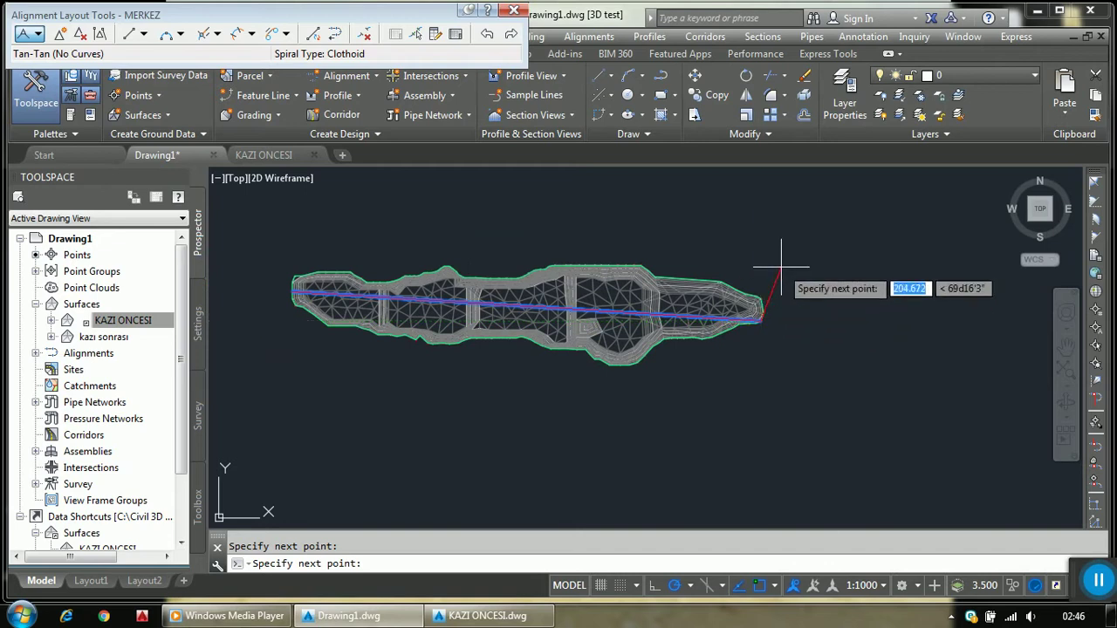
{"action": "scroll", "coordinate": [785, 262], "scroll_direction": "up", "scroll_amount": 5}
{"action": "scroll", "coordinate": [786, 269], "scroll_direction": "down", "scroll_amount": 1}
{"action": "scroll", "coordinate": [768, 297], "scroll_direction": "down", "scroll_amount": 1}
{"action": "scroll", "coordinate": [763, 307], "scroll_direction": "down", "scroll_amount": 2}
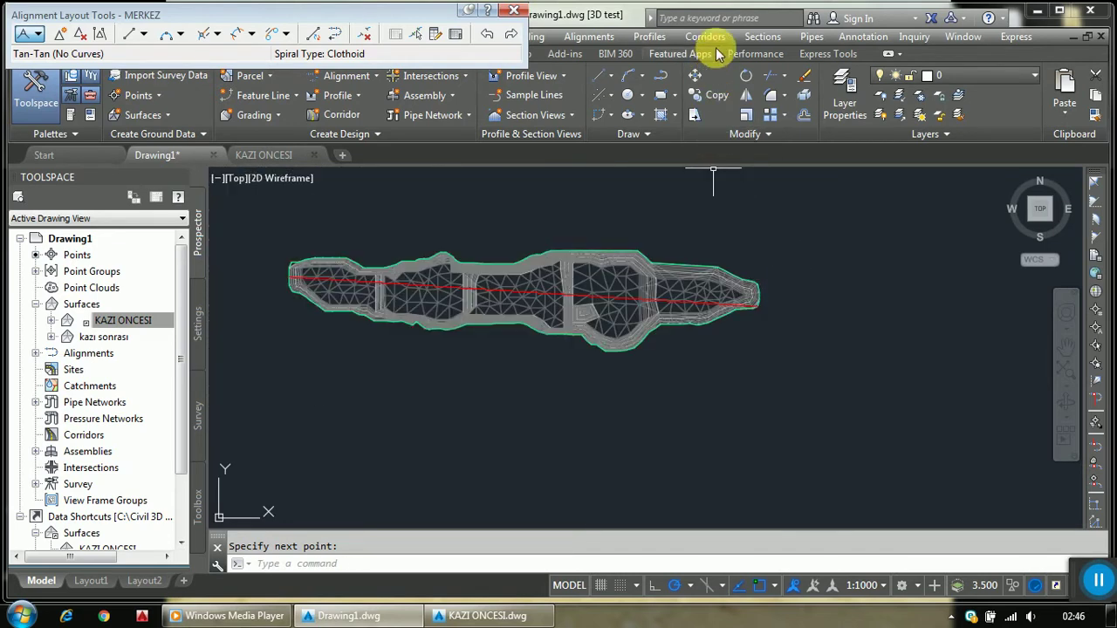
{"action": "left_click", "coordinate": [513, 9]}
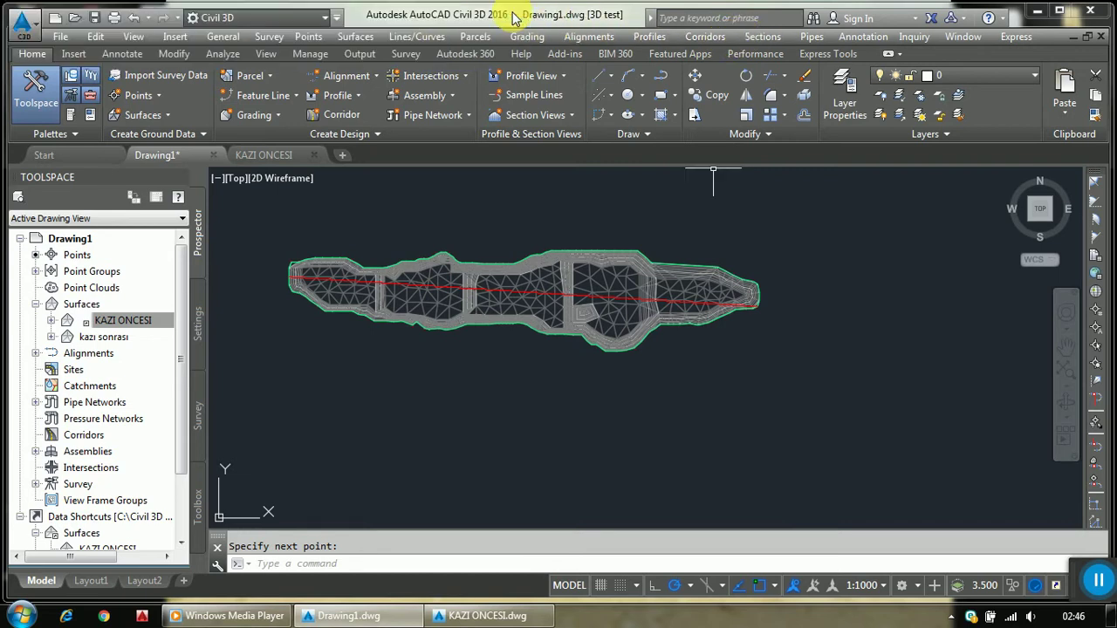
Pick MERKEZ for a new sample line group sampling kazı sonrası and KAZI ONCESI
{"action": "left_click", "coordinate": [761, 40]}
{"action": "left_click", "coordinate": [780, 57]}
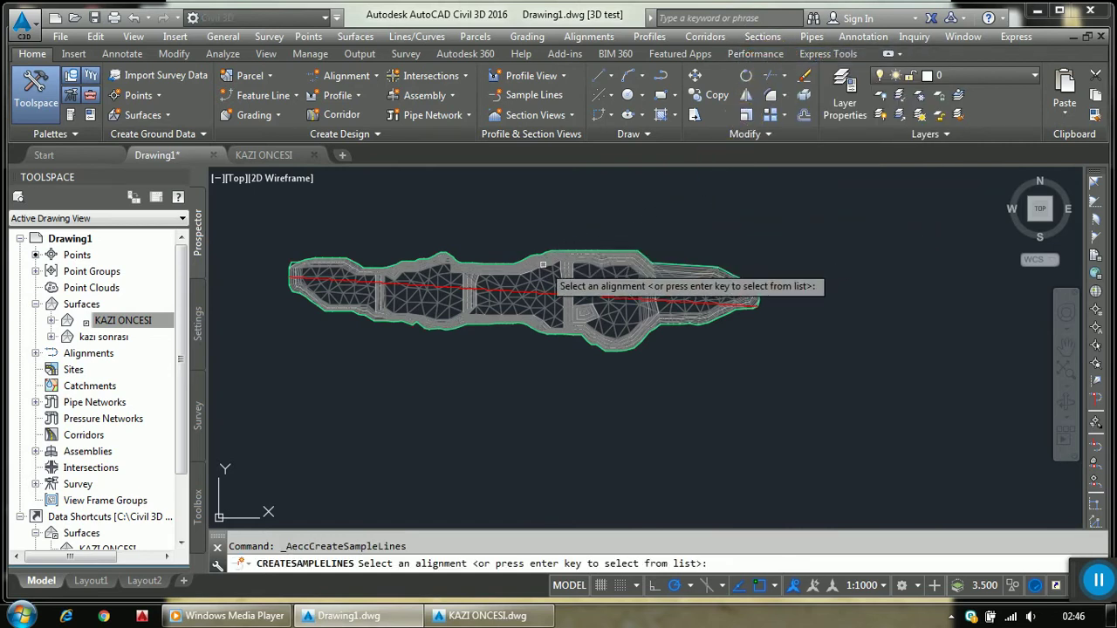
{"action": "left_click", "coordinate": [529, 297]}
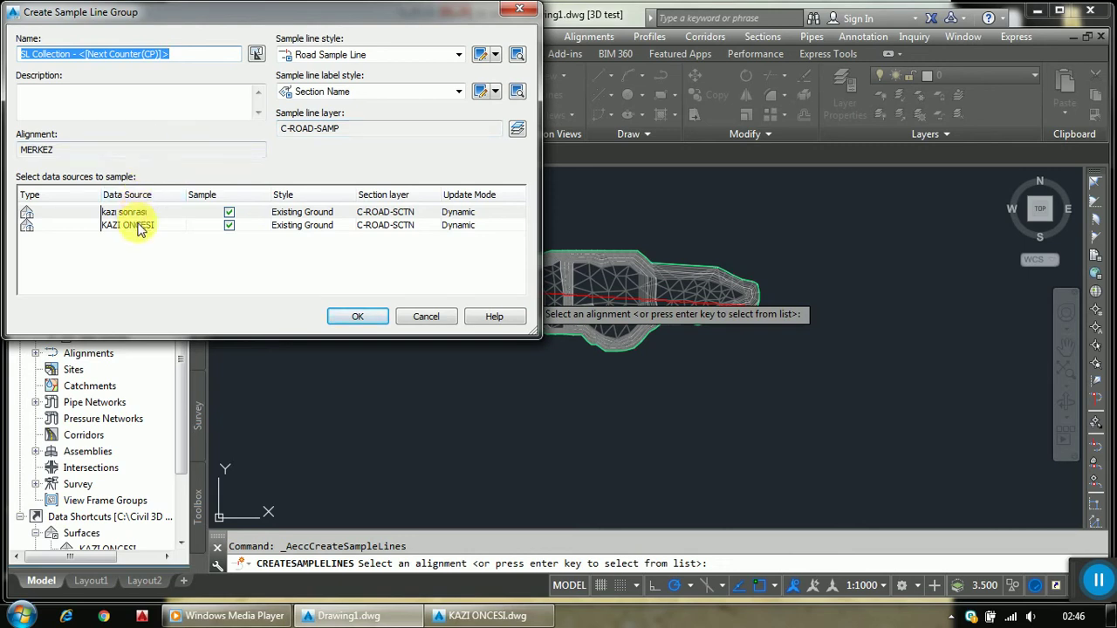
Accept the sample line group and sample by station range with 300 m left and right swaths
{"action": "left_click", "coordinate": [358, 316]}
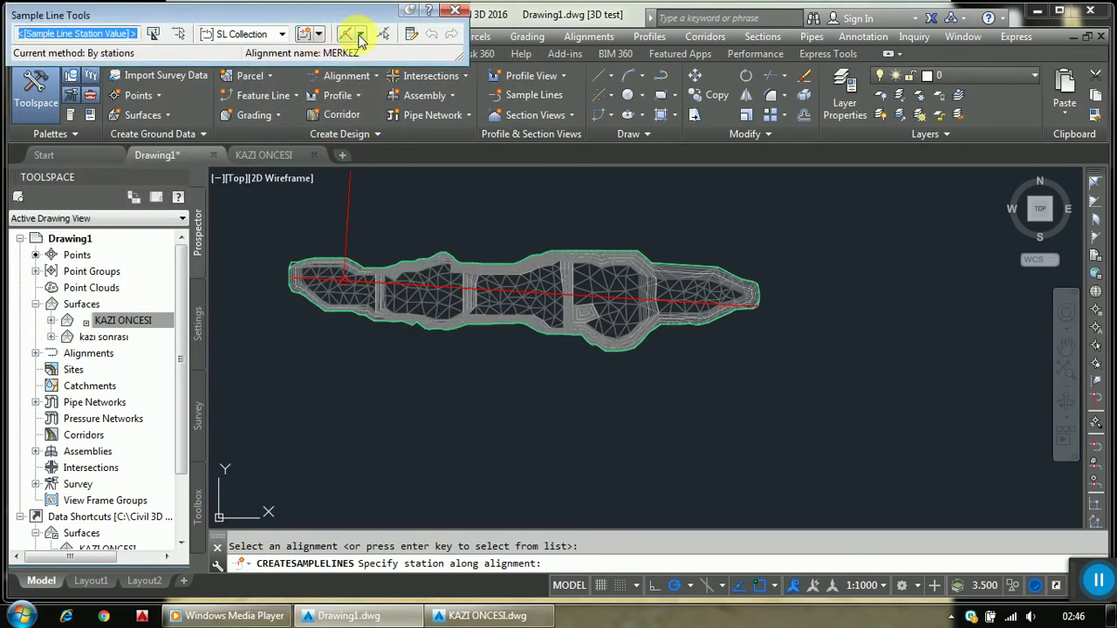
{"action": "left_click", "coordinate": [361, 37]}
{"action": "left_click", "coordinate": [379, 56]}
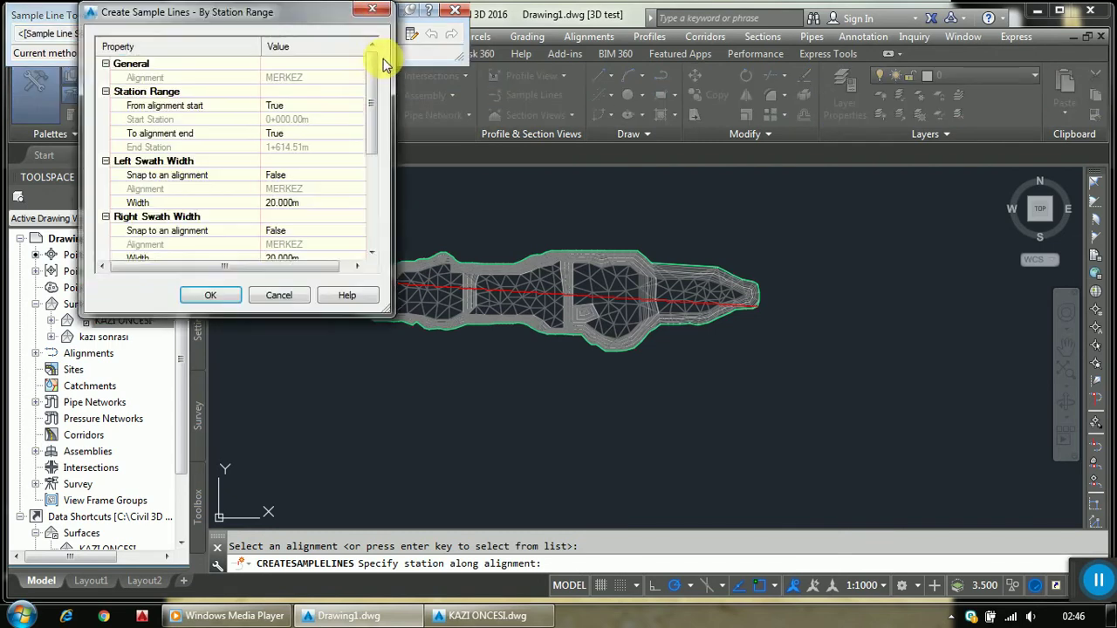
{"action": "left_click_drag", "start_coordinate": [371, 114], "coordinate": [377, 116]}
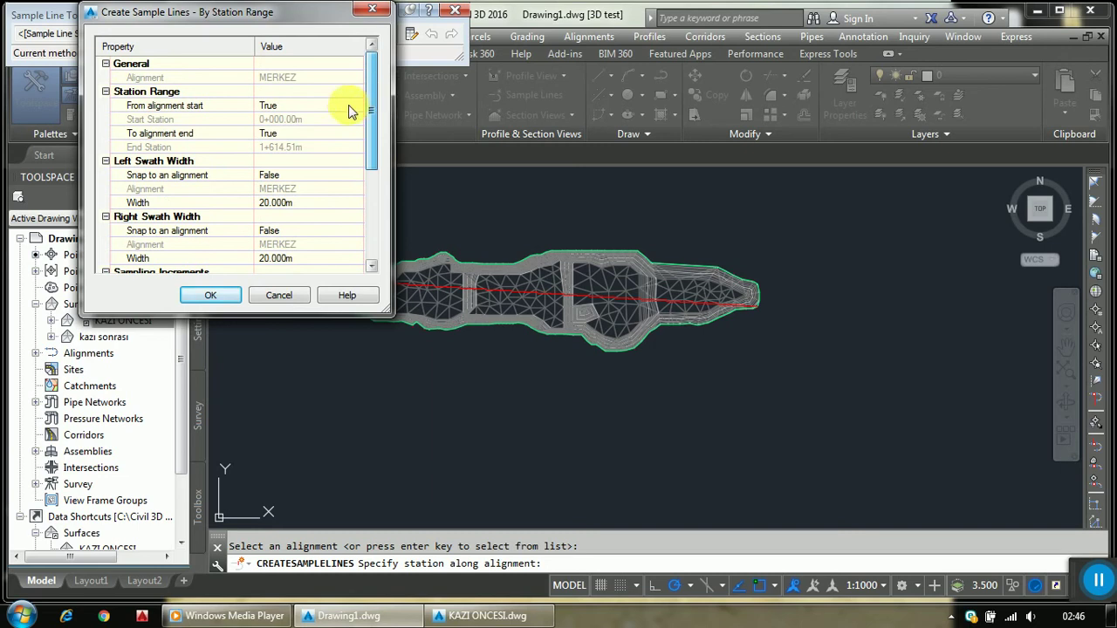
{"action": "left_click", "coordinate": [292, 204]}
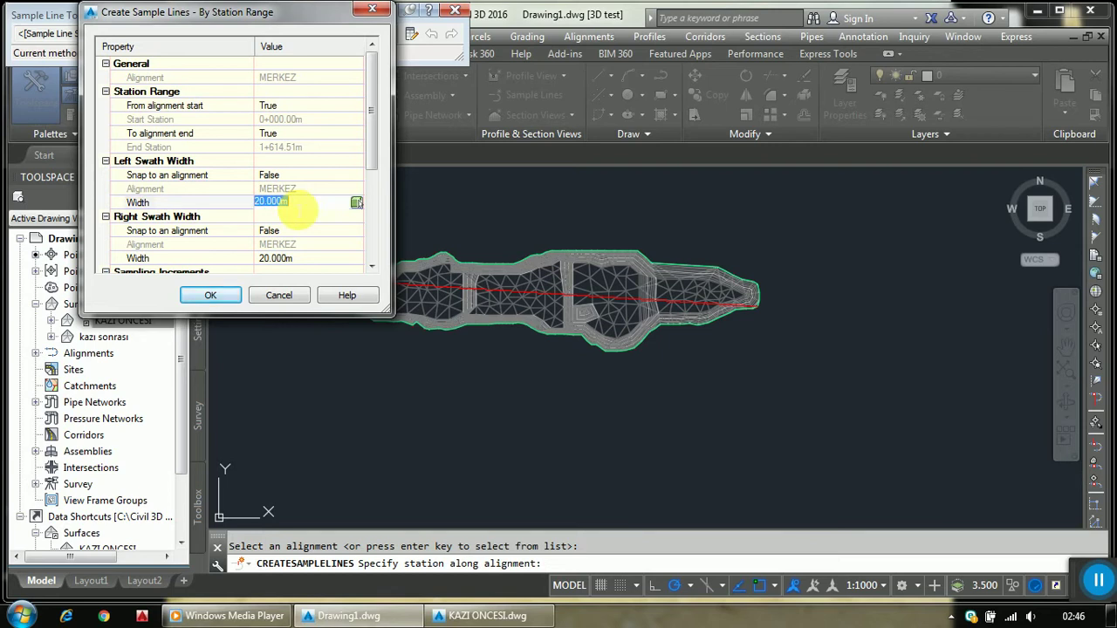
{"action": "type", "text": "300"}
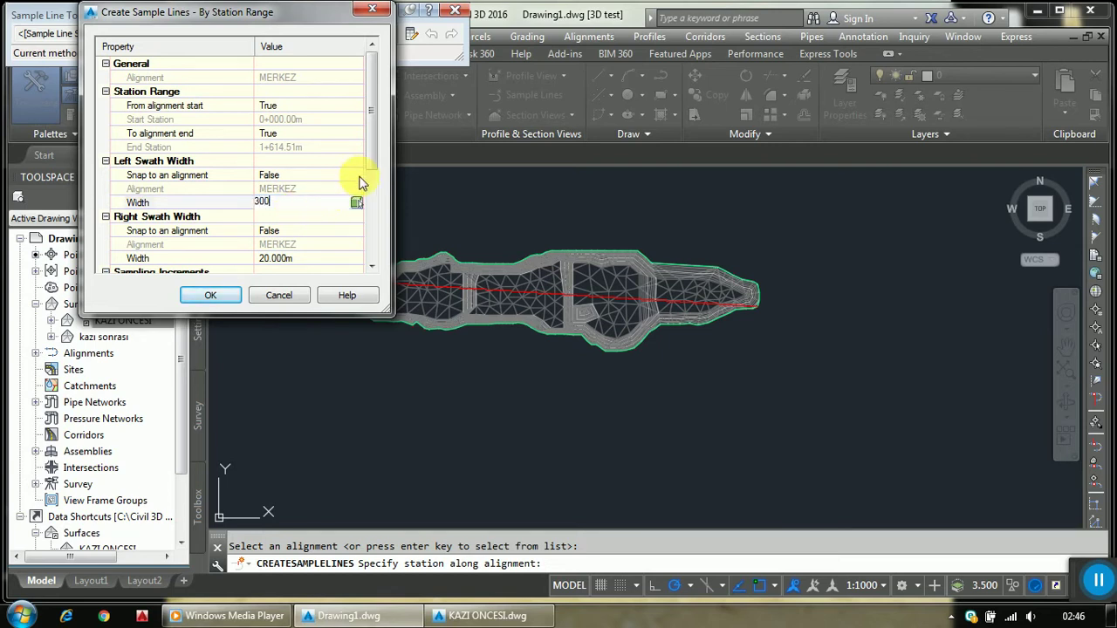
{"action": "left_click_drag", "start_coordinate": [371, 164], "coordinate": [373, 199]}
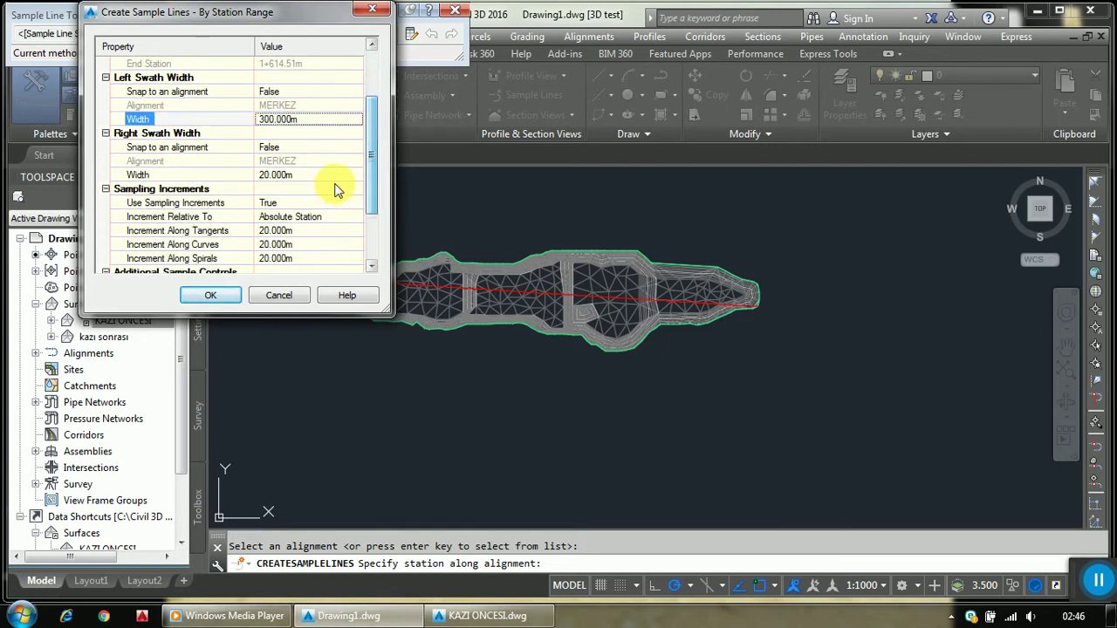
{"action": "left_click", "coordinate": [333, 179]}
{"action": "type", "text": "3"}
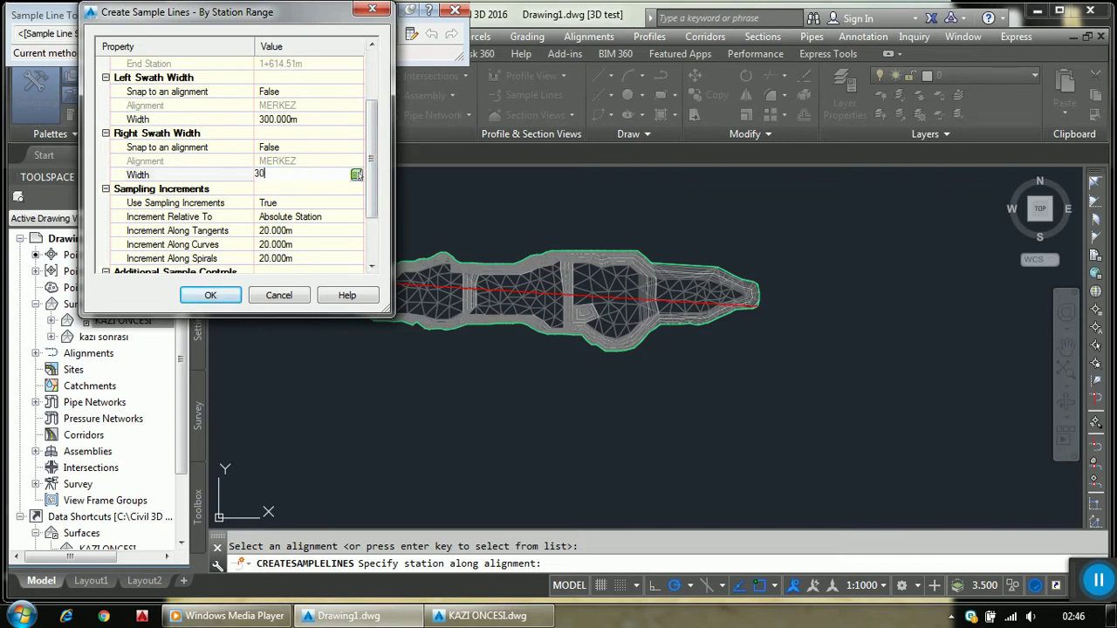
{"action": "type", "text": "0"}
{"action": "left_click", "coordinate": [361, 174]}
Set a 40 m increment along tangents and enable sampling at range start and end
{"action": "scroll", "coordinate": [373, 177], "scroll_direction": "down", "scroll_amount": 2}
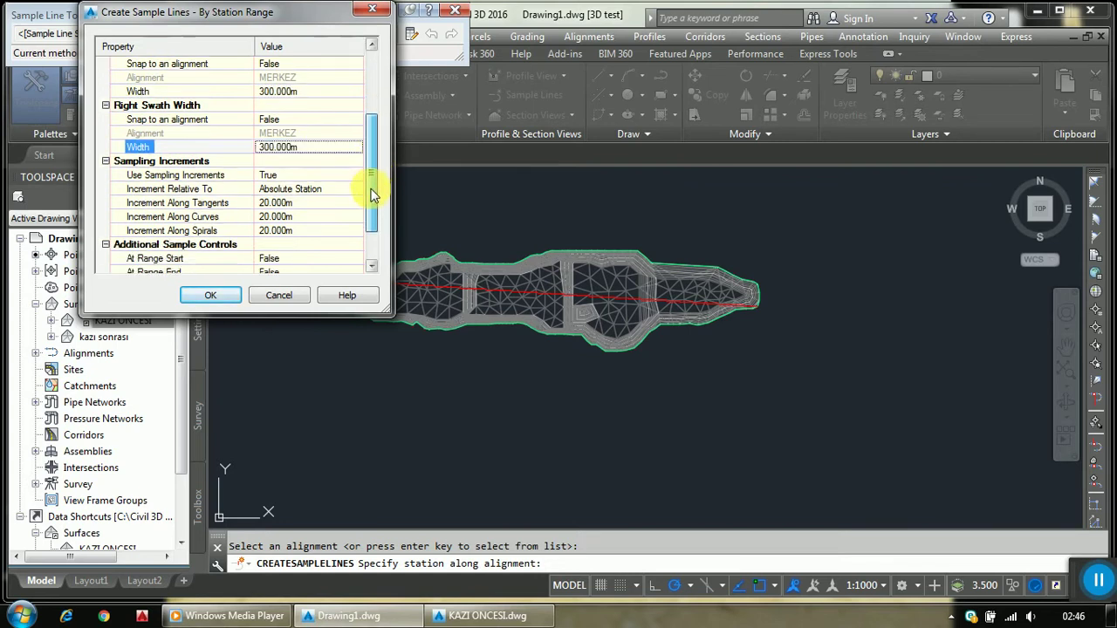
{"action": "left_click", "coordinate": [301, 180]}
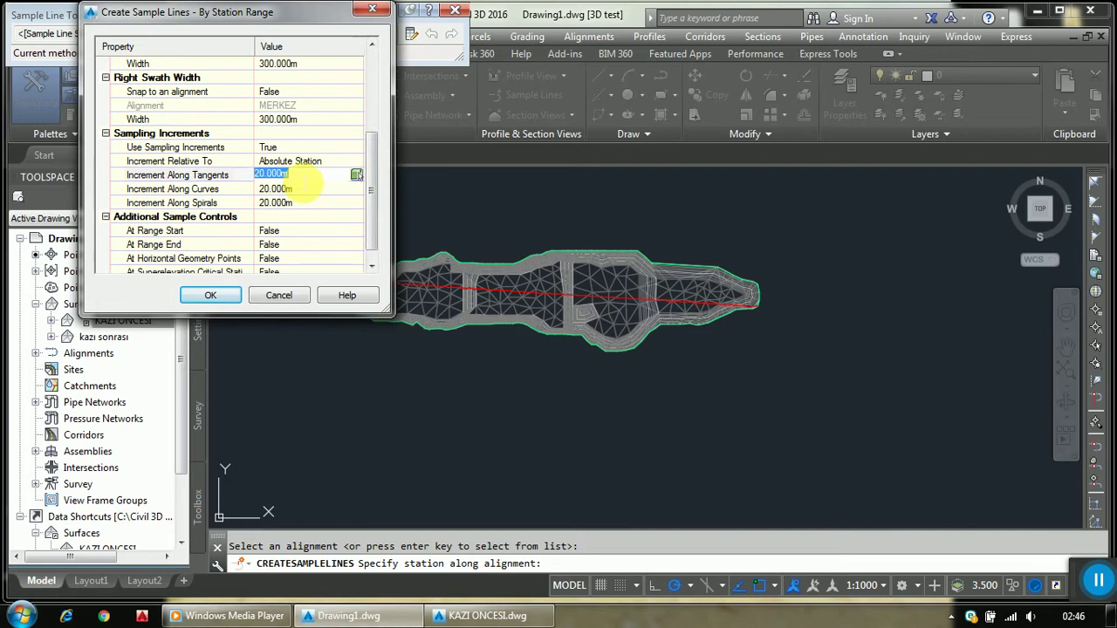
{"action": "type", "text": "40"}
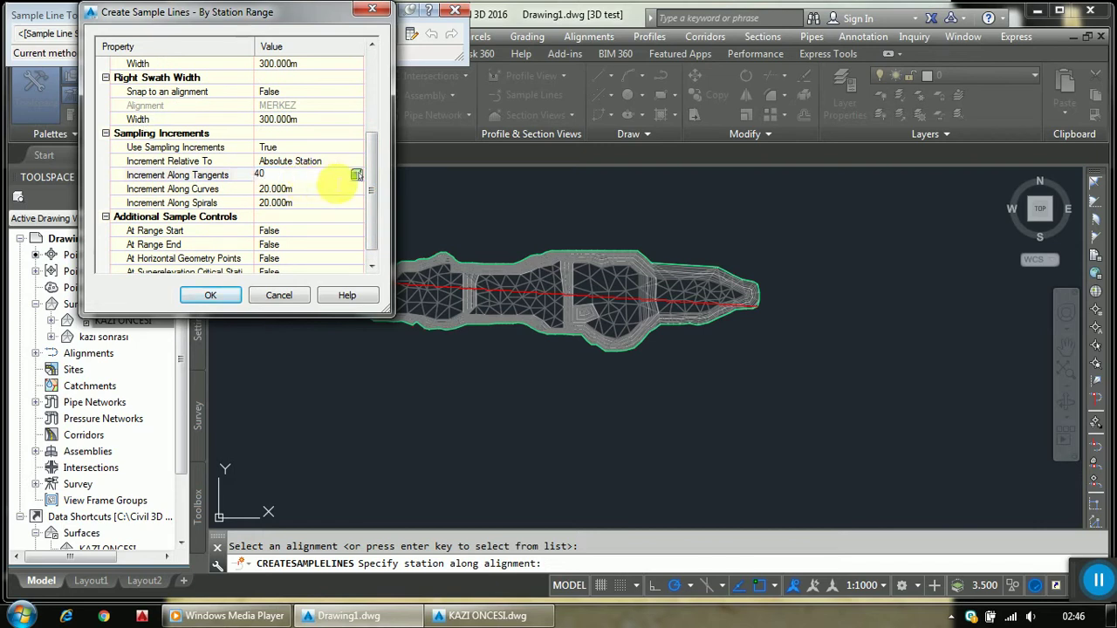
{"action": "scroll", "coordinate": [369, 192], "scroll_direction": "down", "scroll_amount": 1}
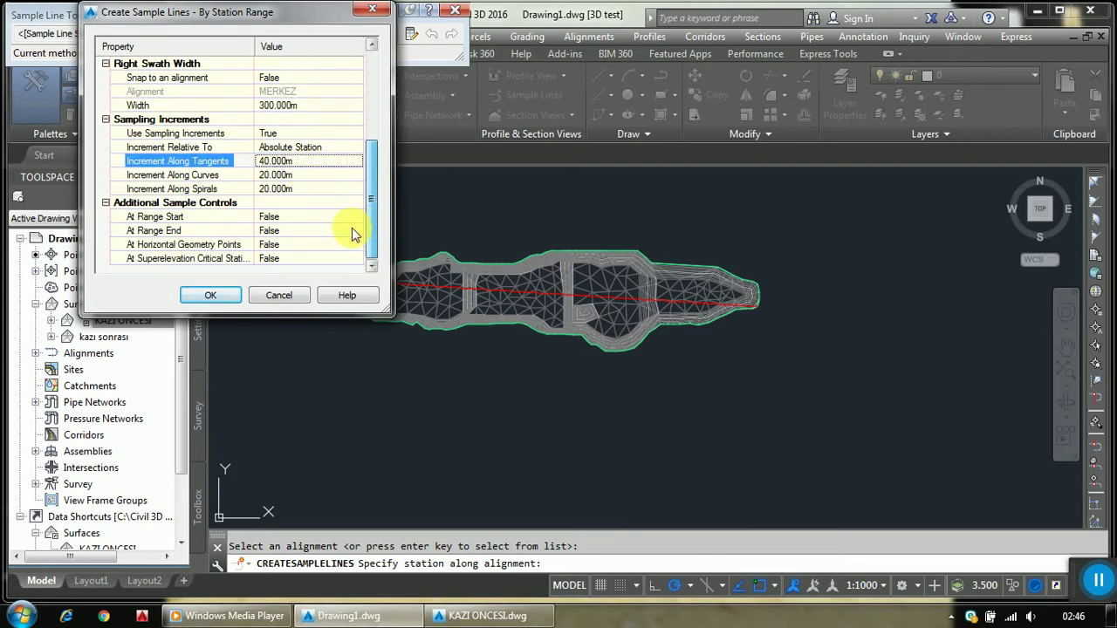
{"action": "left_click", "coordinate": [285, 219]}
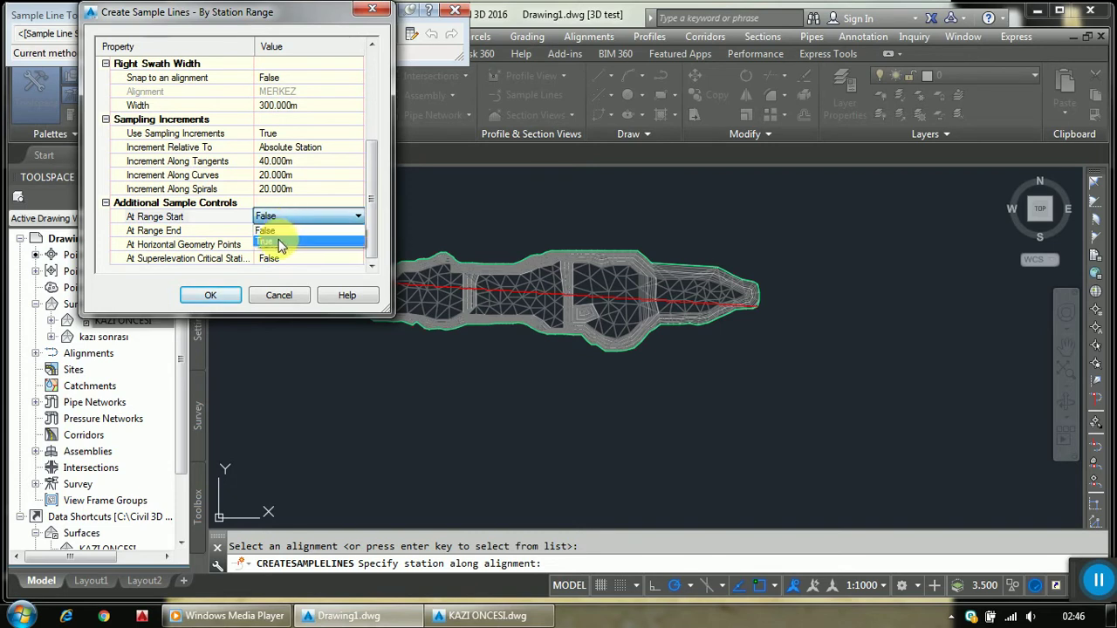
{"action": "left_click", "coordinate": [279, 240]}
{"action": "left_click", "coordinate": [279, 231]}
{"action": "left_click", "coordinate": [281, 231]}
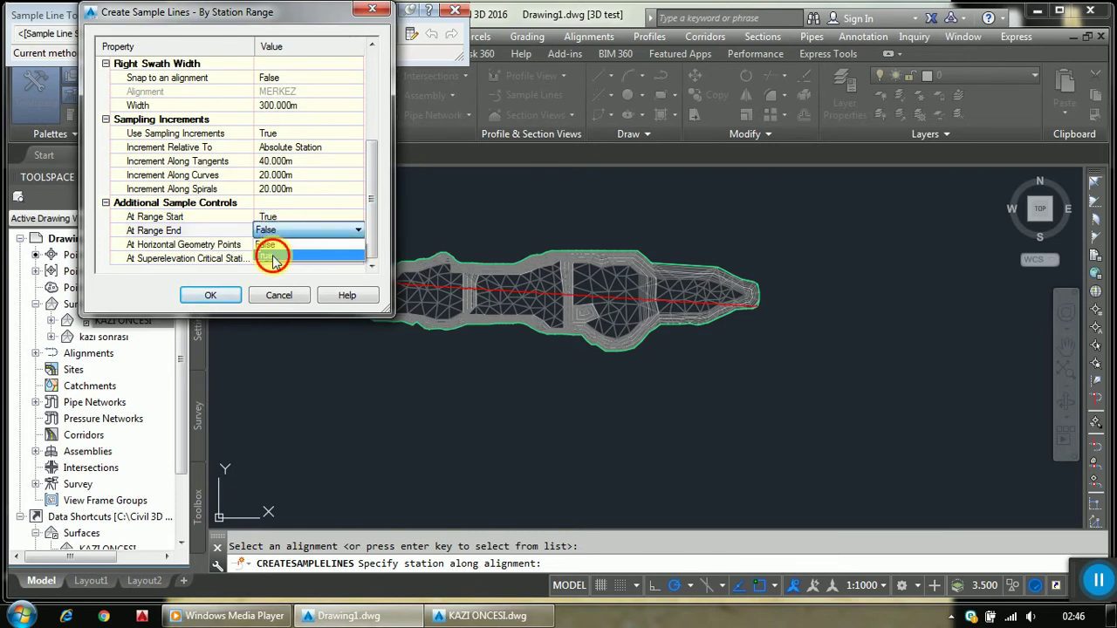
{"action": "left_click", "coordinate": [275, 255]}
{"action": "left_click", "coordinate": [280, 245]}
Enable sampling at horizontal geometry points and superelevation critical stations, then create the lines
{"action": "left_click", "coordinate": [279, 245]}
{"action": "left_click", "coordinate": [274, 270]}
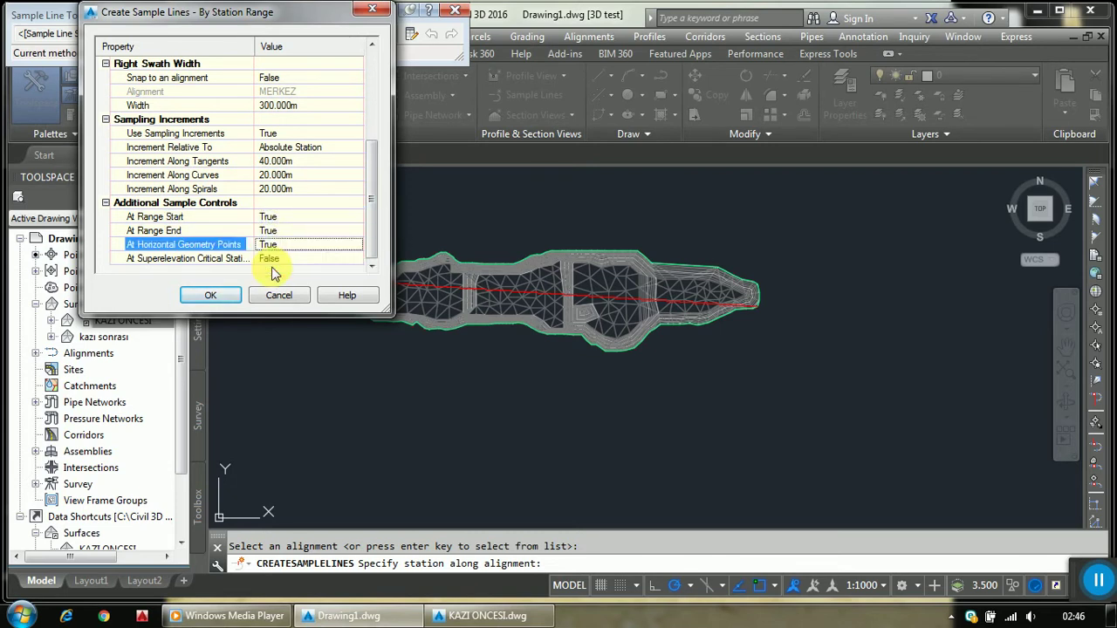
{"action": "left_click", "coordinate": [281, 257]}
{"action": "left_click", "coordinate": [281, 258]}
{"action": "left_click", "coordinate": [276, 285]}
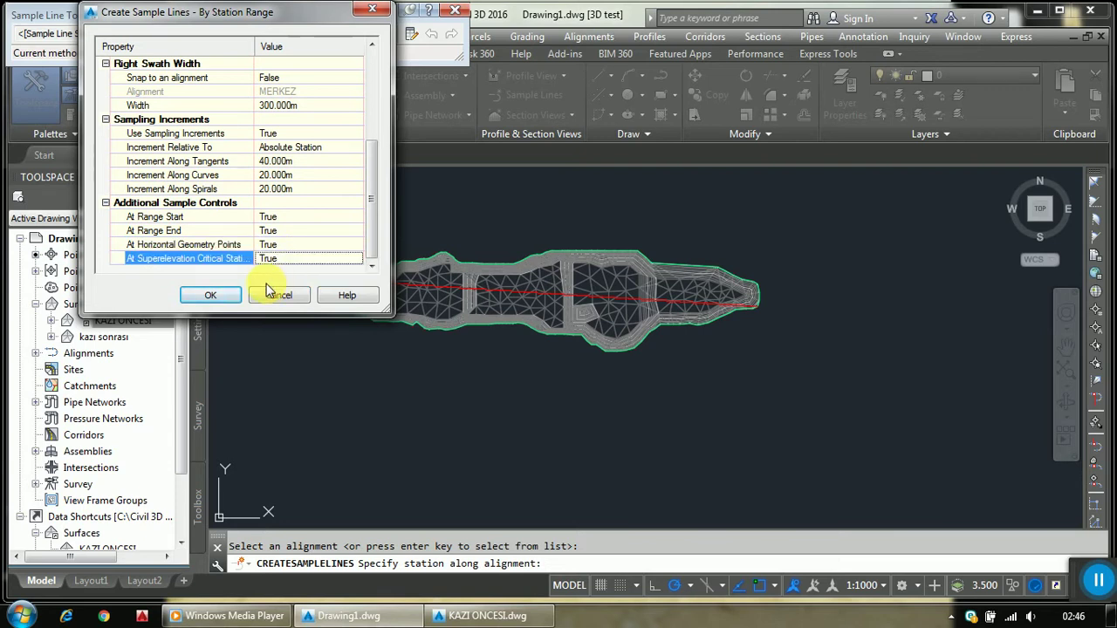
{"action": "left_click", "coordinate": [214, 295]}
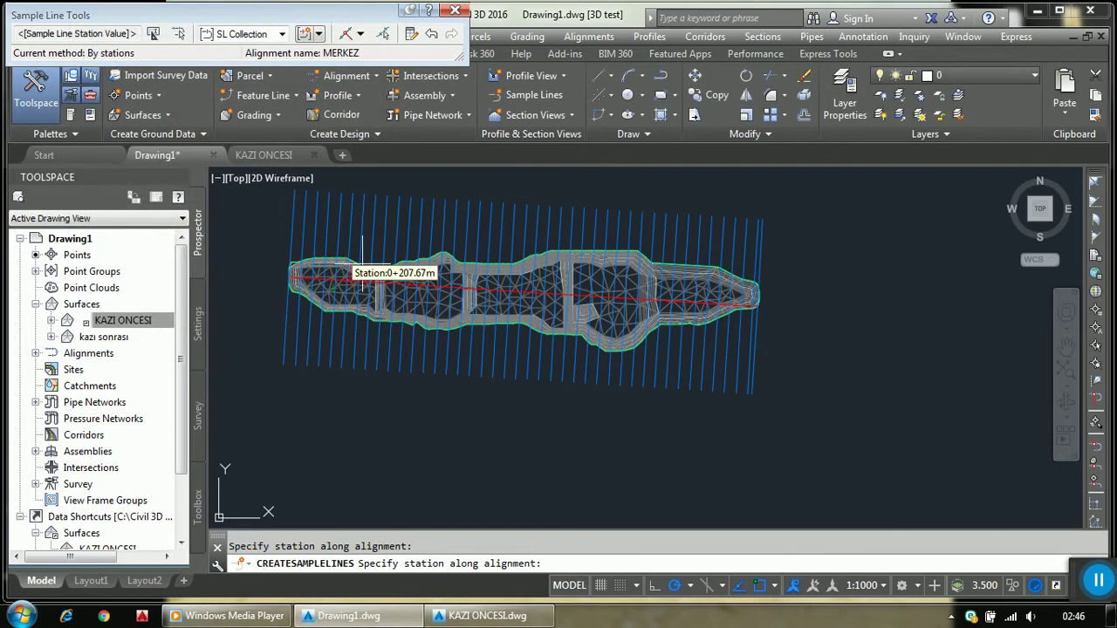
End sample line creation and zoom to check station labels such as 0+000.00 and 0+040.00
{"action": "scroll", "coordinate": [568, 288], "scroll_direction": "down", "scroll_amount": 4}
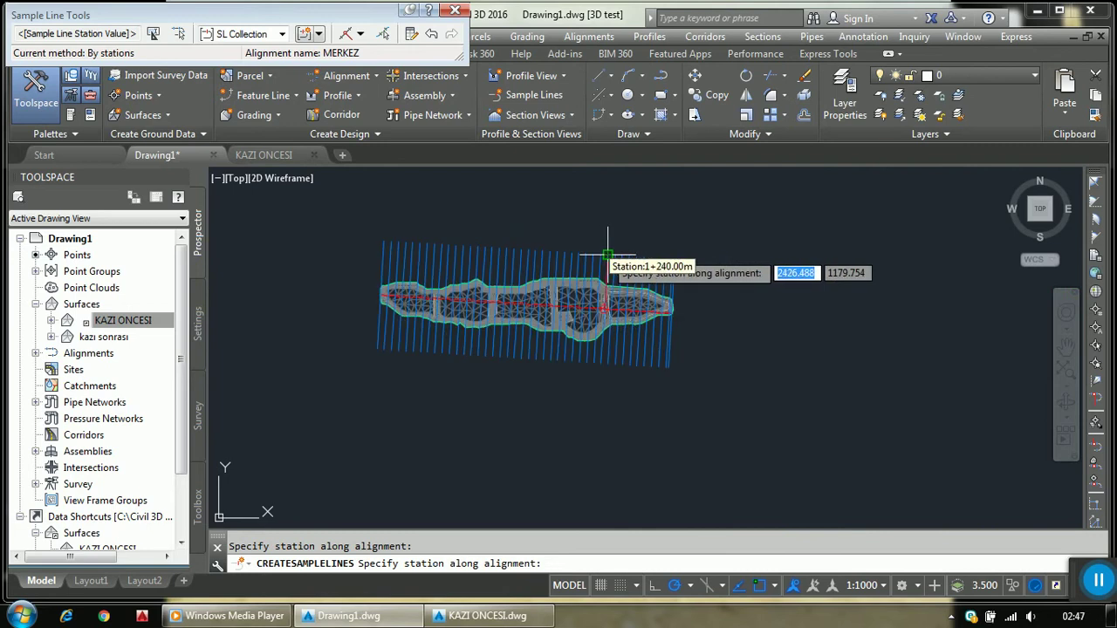
{"action": "key", "text": "Return"}
{"action": "scroll", "coordinate": [677, 257], "scroll_direction": "up", "scroll_amount": 2}
{"action": "scroll", "coordinate": [679, 259], "scroll_direction": "up", "scroll_amount": 2}
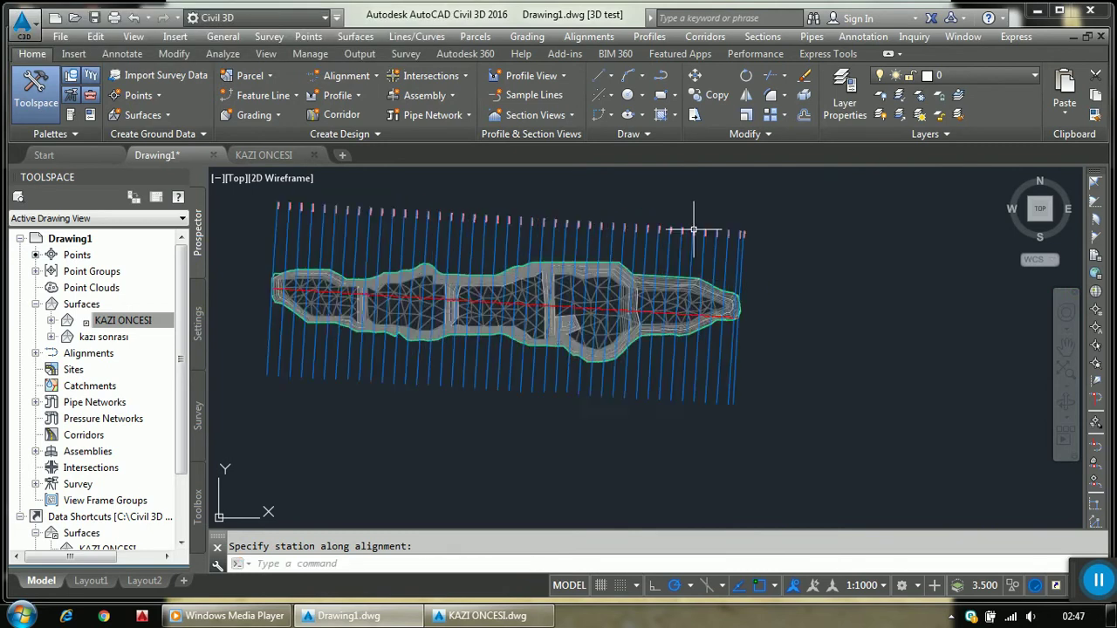
{"action": "scroll", "coordinate": [611, 253], "scroll_direction": "up", "scroll_amount": 2}
{"action": "scroll", "coordinate": [381, 241], "scroll_direction": "down", "scroll_amount": 3}
{"action": "scroll", "coordinate": [338, 234], "scroll_direction": "up", "scroll_amount": 3}
{"action": "scroll", "coordinate": [339, 234], "scroll_direction": "up", "scroll_amount": 4}
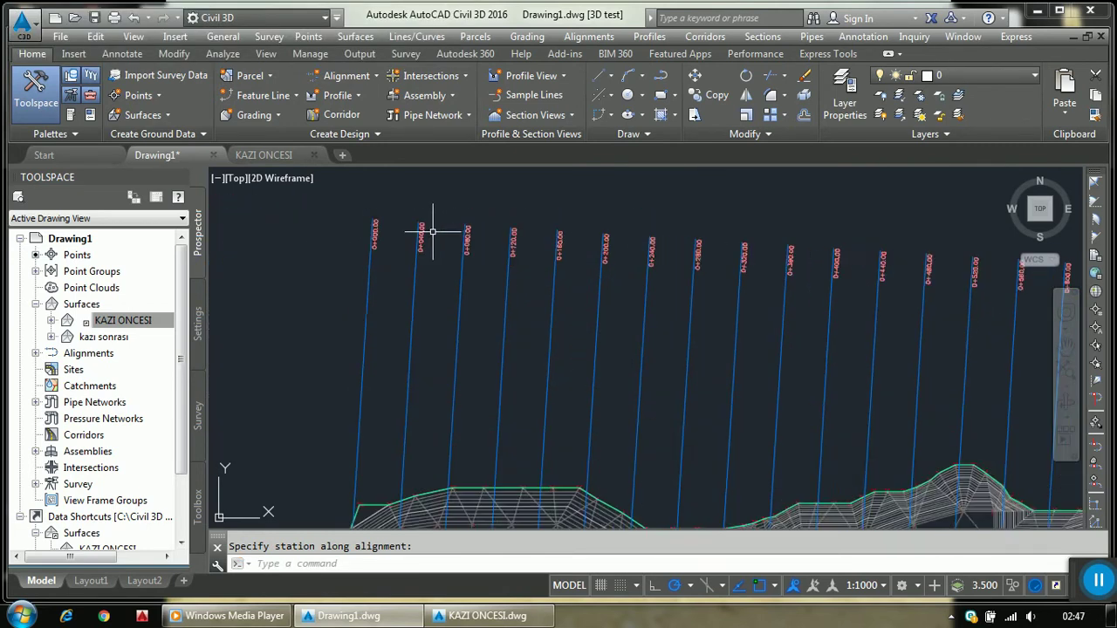
{"action": "scroll", "coordinate": [344, 241], "scroll_direction": "up", "scroll_amount": 4}
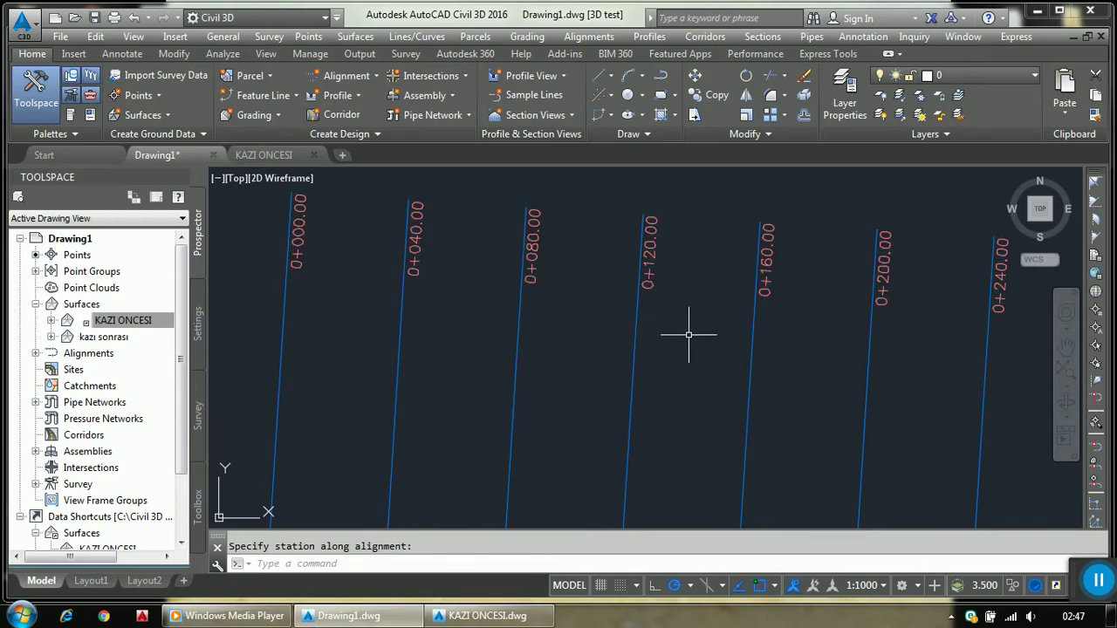
{"action": "scroll", "coordinate": [564, 291], "scroll_direction": "down", "scroll_amount": 3}
{"action": "scroll", "coordinate": [611, 294], "scroll_direction": "down", "scroll_amount": 3}
{"action": "scroll", "coordinate": [665, 295], "scroll_direction": "down", "scroll_amount": 2}
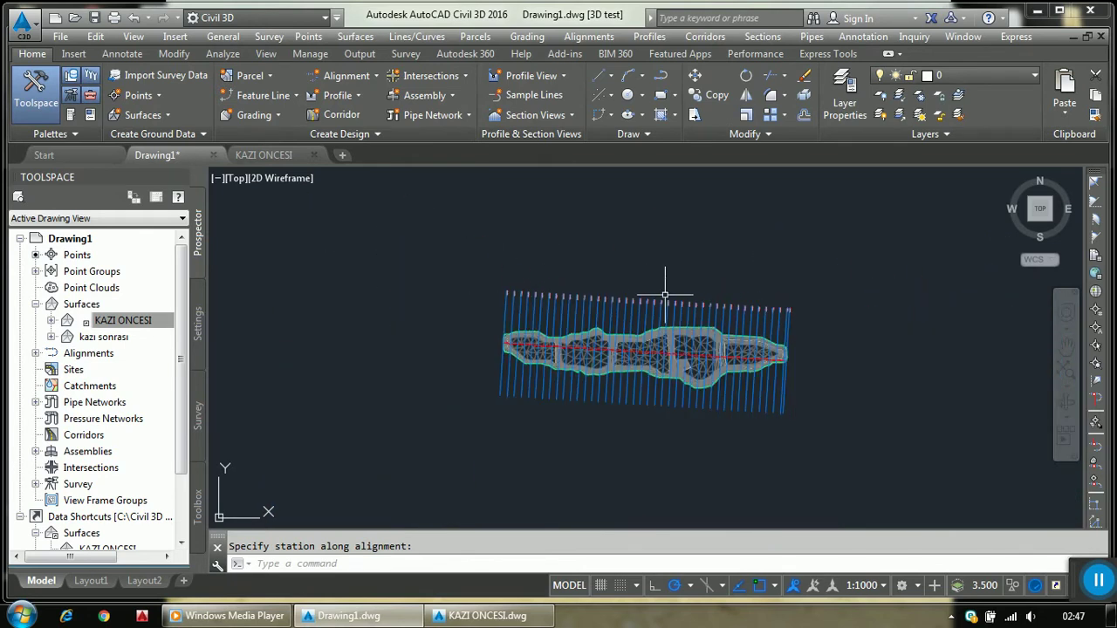
{"action": "scroll", "coordinate": [909, 308], "scroll_direction": "up", "scroll_amount": 2}
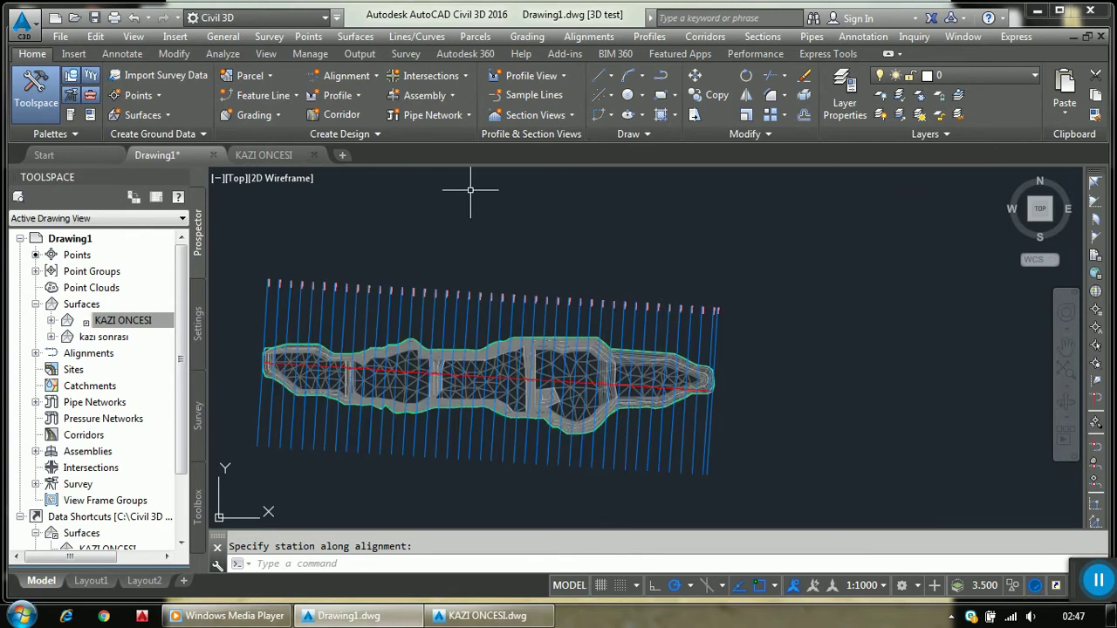
Start Create Multiple Section Views and apply the Major Stations Offset and Elevations band set
{"action": "left_click", "coordinate": [756, 40]}
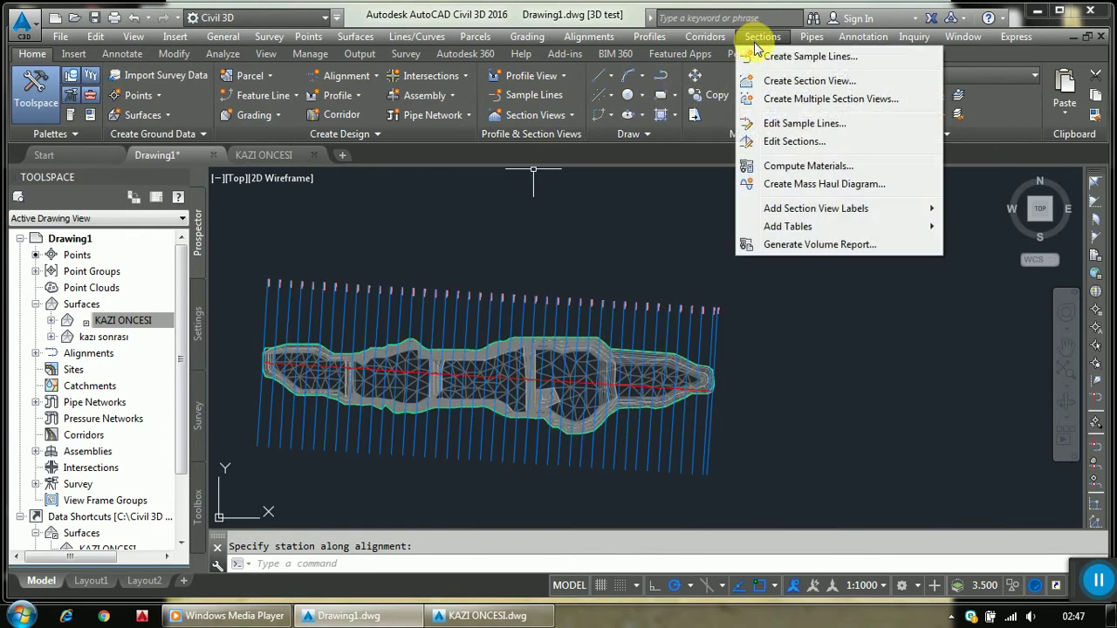
{"action": "left_click", "coordinate": [770, 99]}
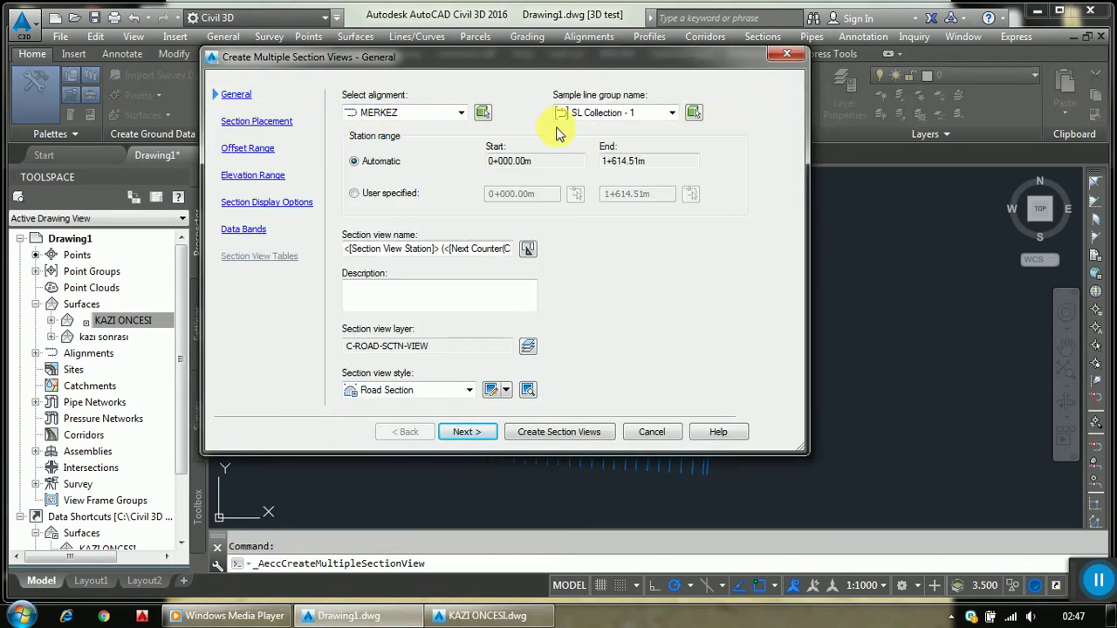
{"action": "left_click", "coordinate": [266, 123]}
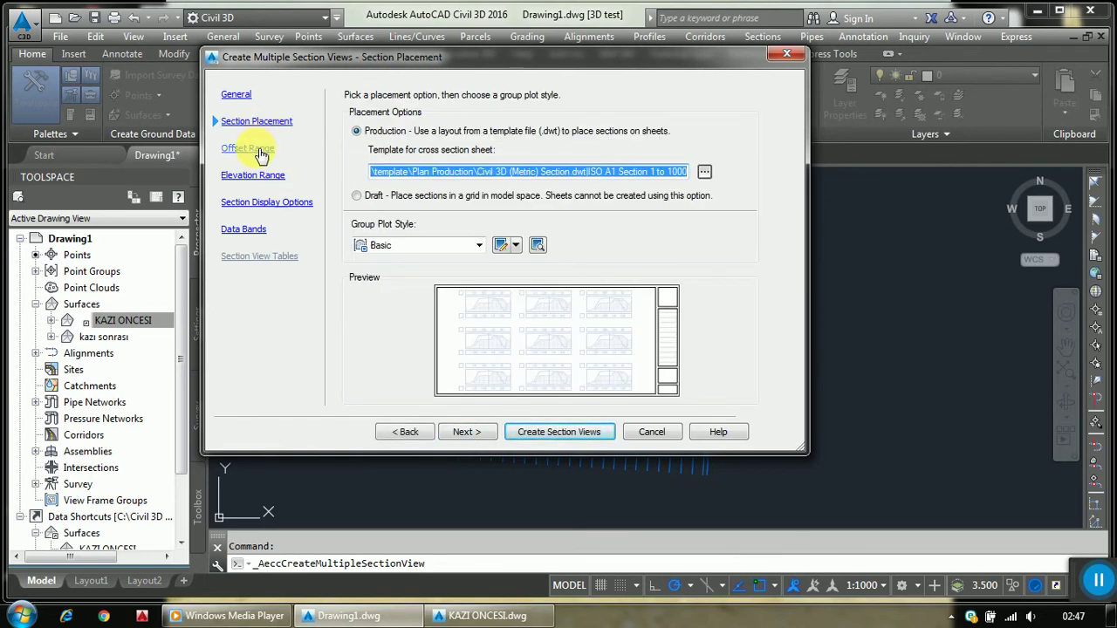
{"action": "left_click", "coordinate": [261, 155]}
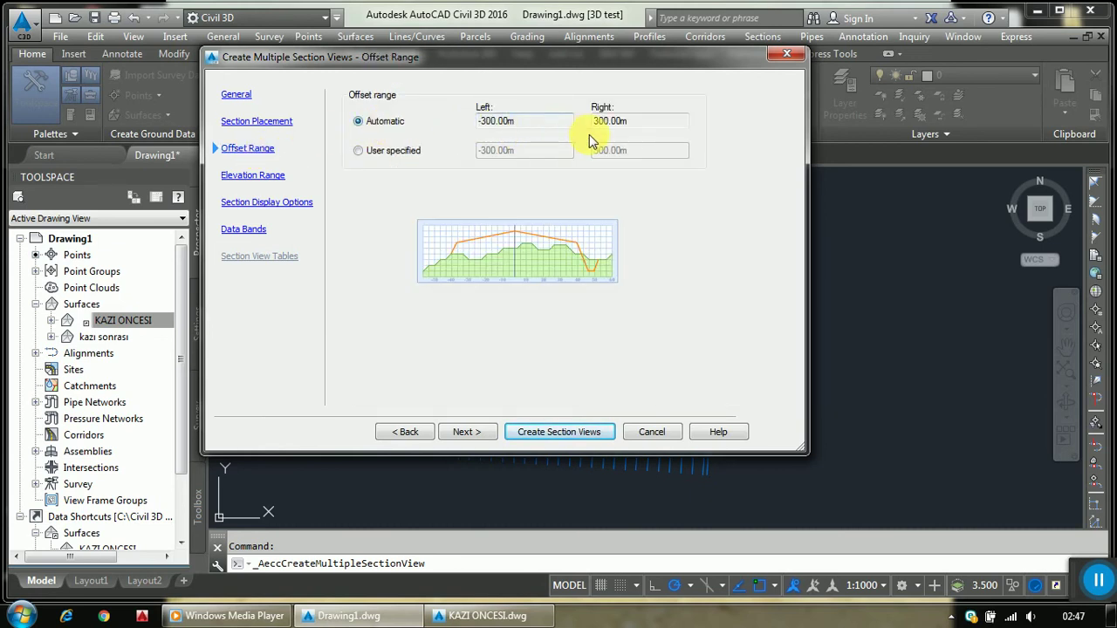
{"action": "left_click", "coordinate": [263, 178]}
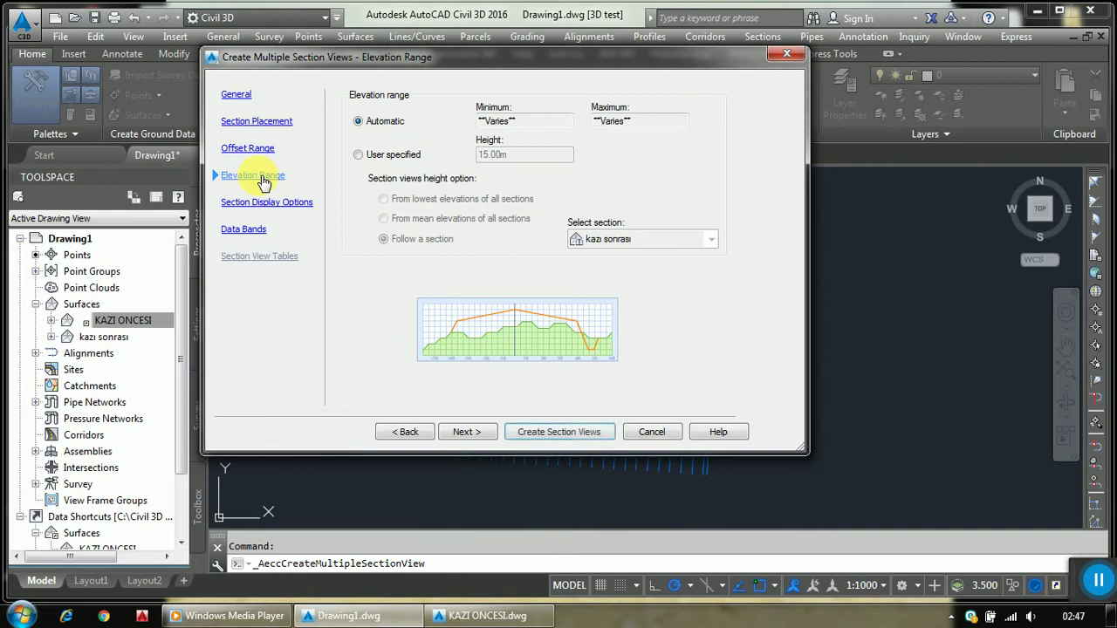
{"action": "left_click", "coordinate": [262, 204]}
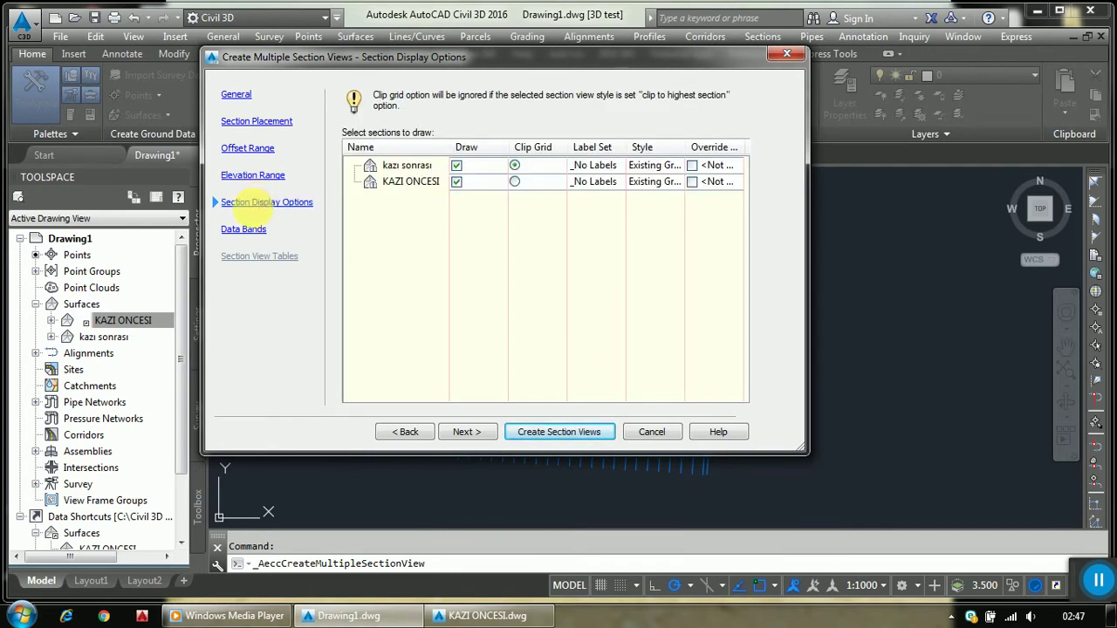
{"action": "left_click", "coordinate": [252, 232]}
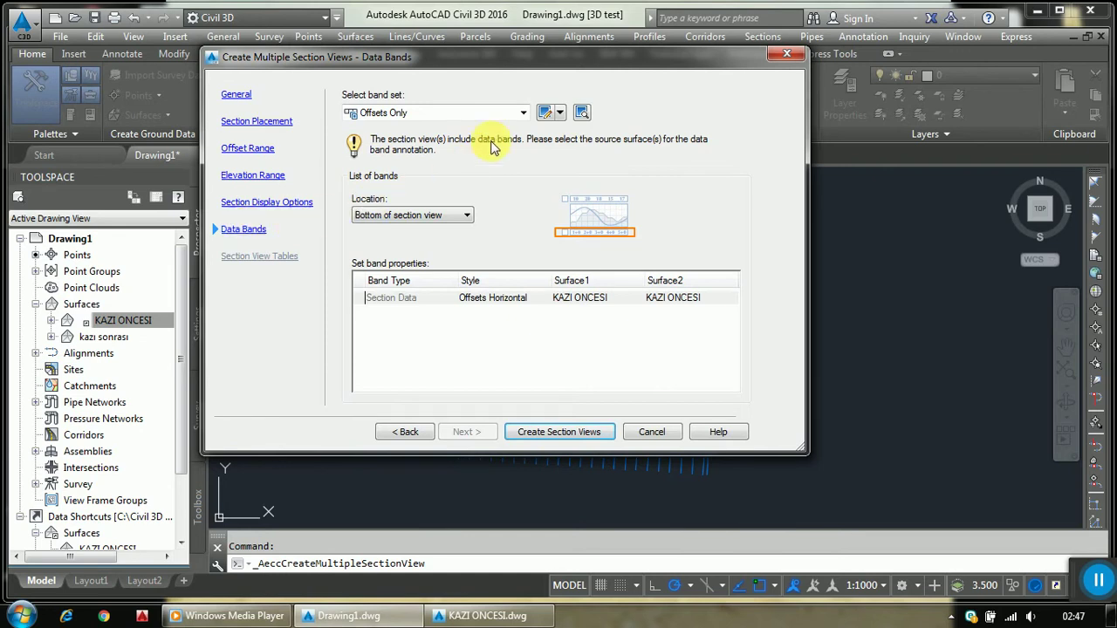
{"action": "left_click", "coordinate": [522, 116]}
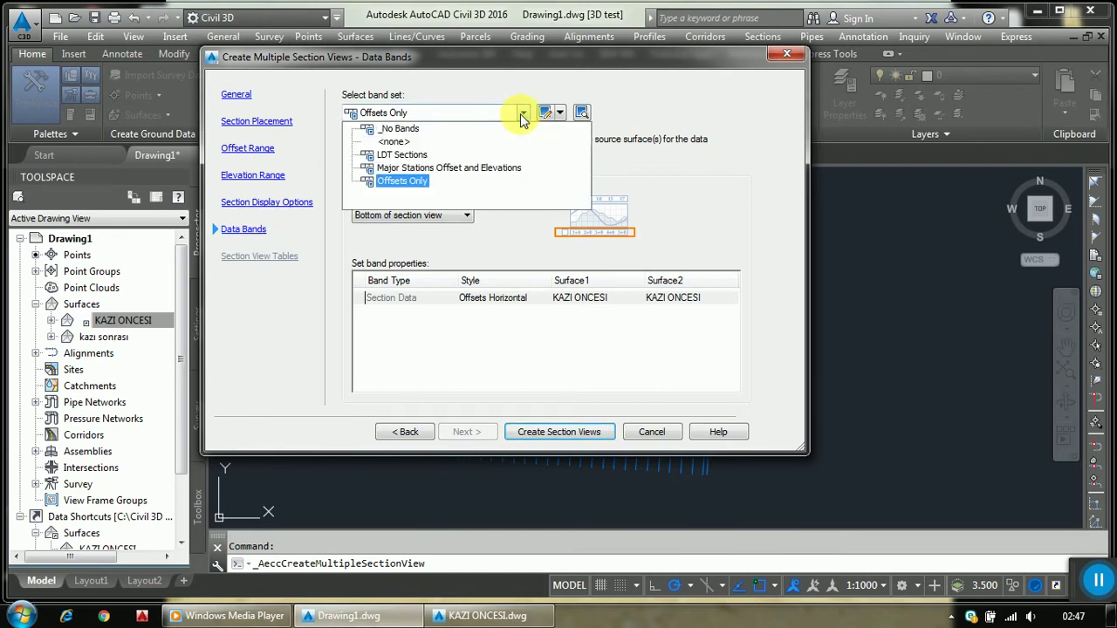
{"action": "left_click", "coordinate": [488, 168]}
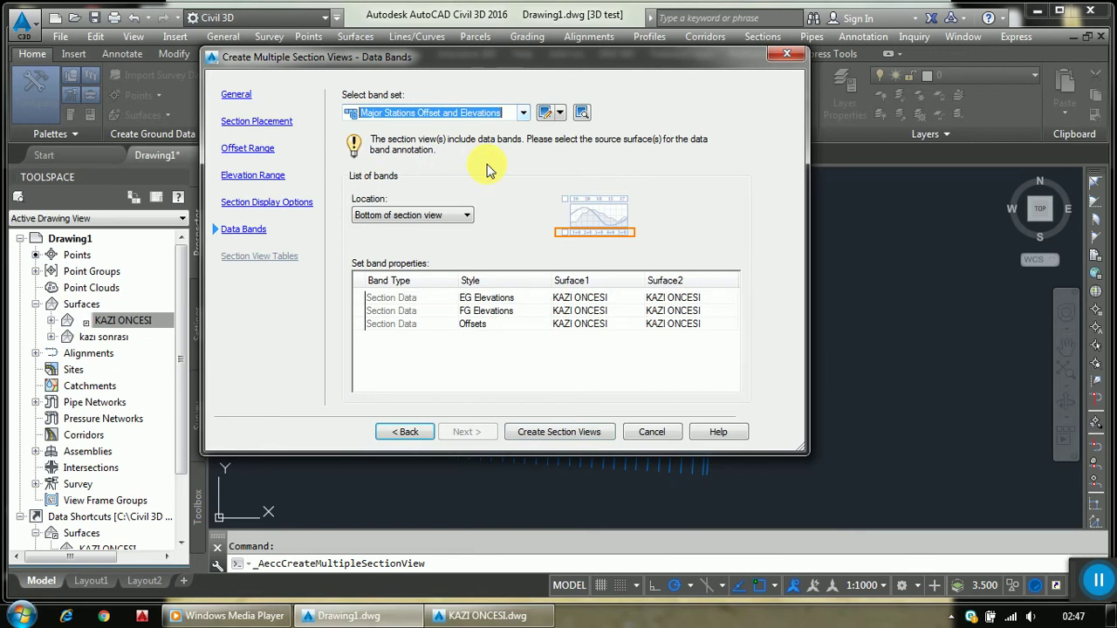
Set FG Elevations Surface1 and Surface2 to kazı sonrası, then select the Offsets band style
{"action": "left_click", "coordinate": [573, 315]}
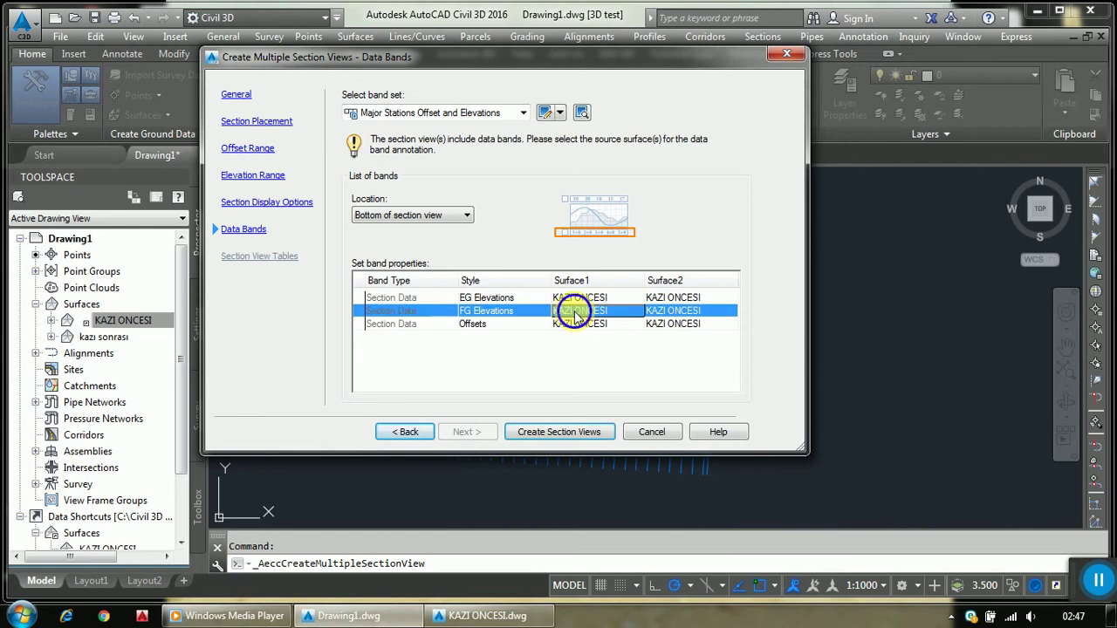
{"action": "right_click", "coordinate": [574, 312]}
{"action": "left_click", "coordinate": [574, 313]}
{"action": "left_click", "coordinate": [576, 312]}
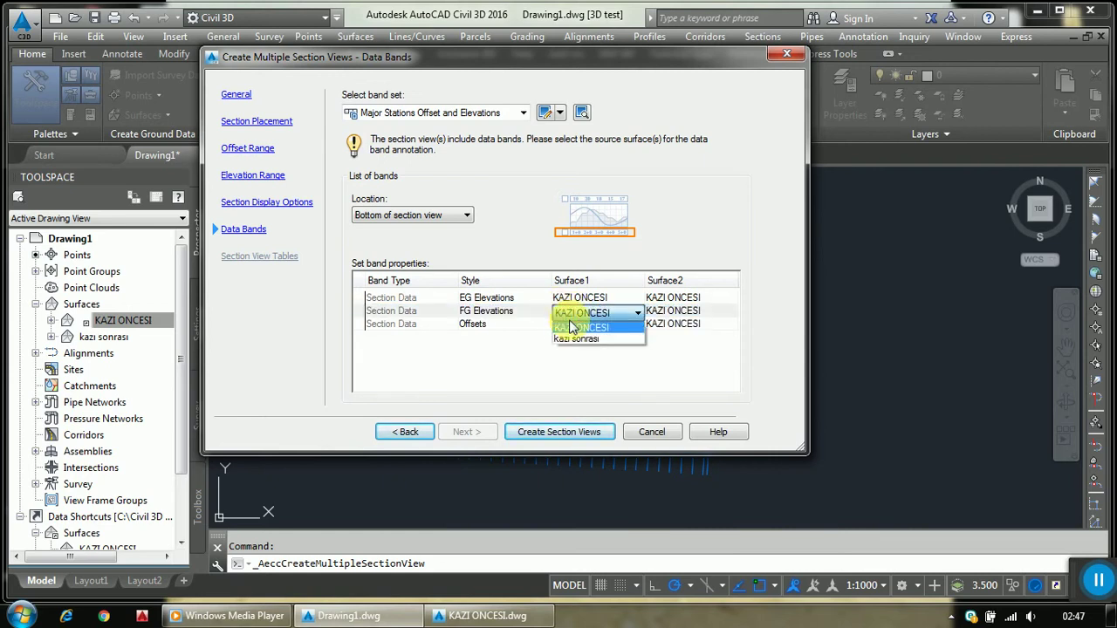
{"action": "left_click", "coordinate": [574, 339]}
{"action": "left_click", "coordinate": [656, 313]}
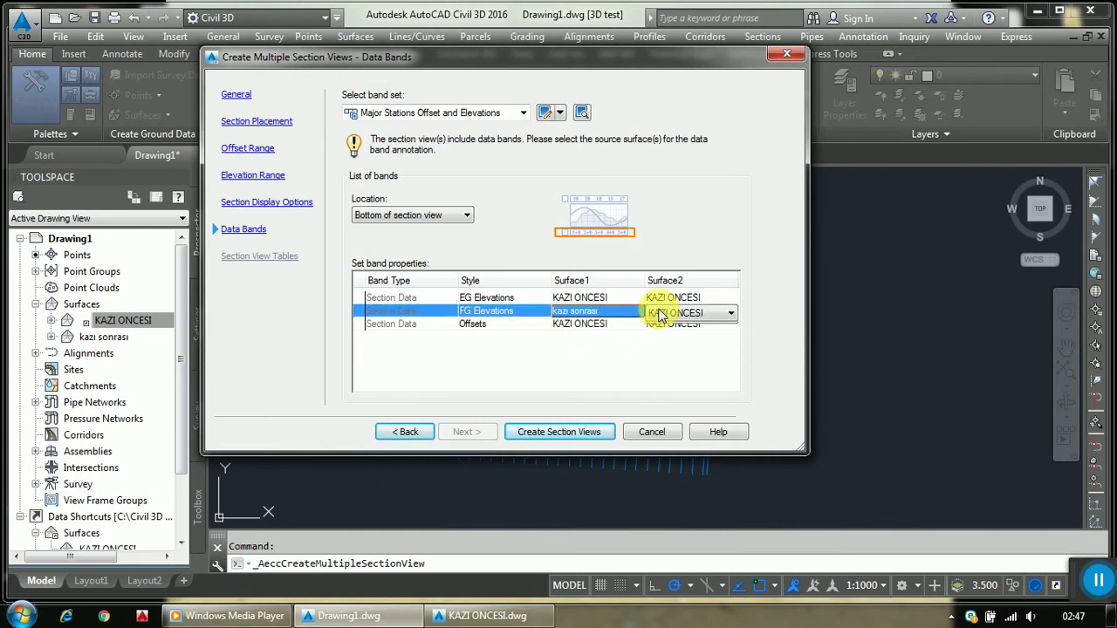
{"action": "left_click", "coordinate": [662, 314]}
{"action": "left_click", "coordinate": [661, 340]}
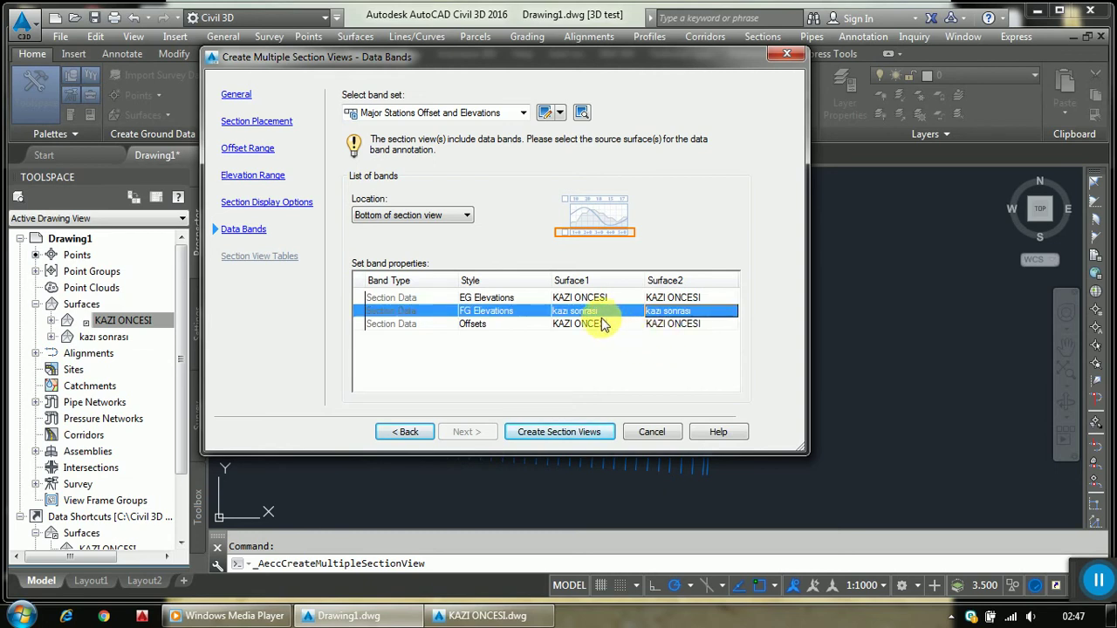
{"action": "left_click", "coordinate": [478, 326]}
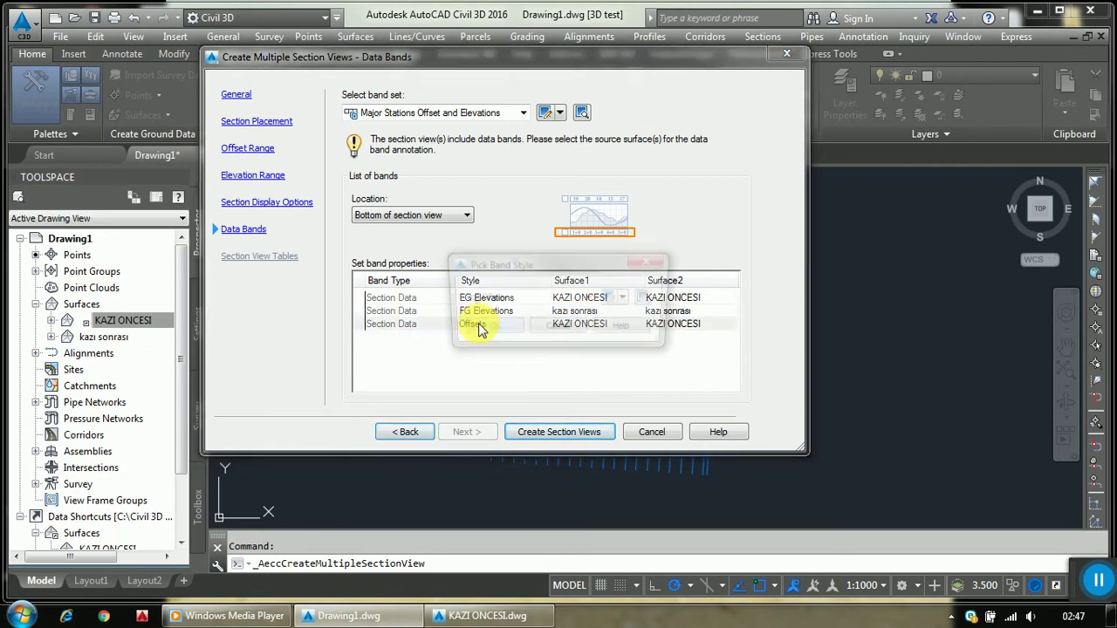
{"action": "left_click", "coordinate": [478, 325]}
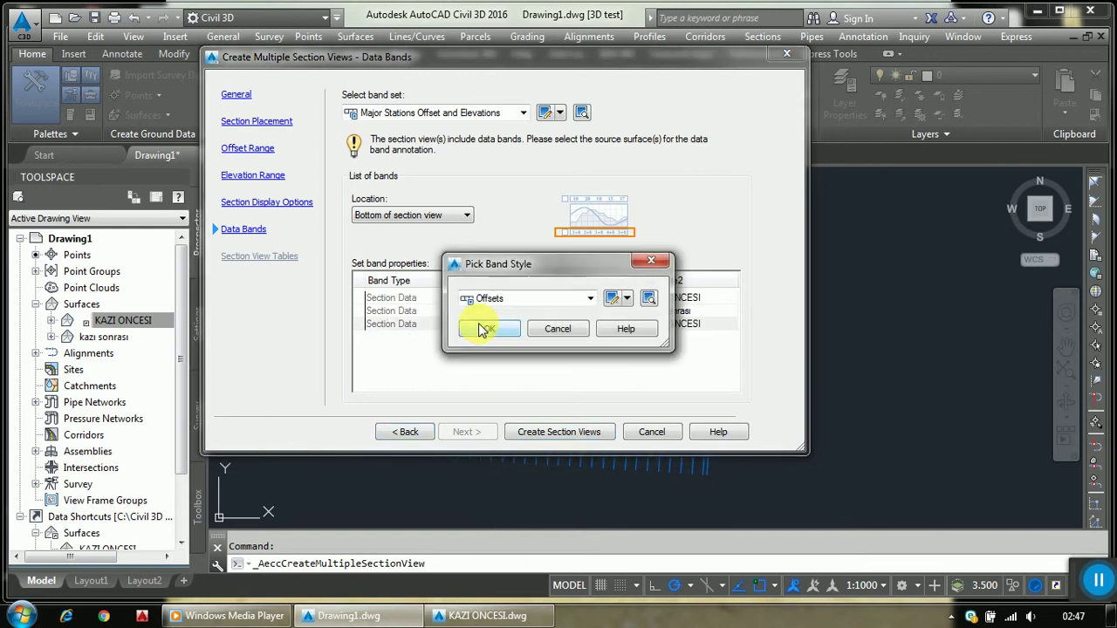
Edit the Offsets band style so Major Increment labels use a 1.5 text height
{"action": "left_click", "coordinate": [610, 301]}
{"action": "left_click", "coordinate": [615, 303]}
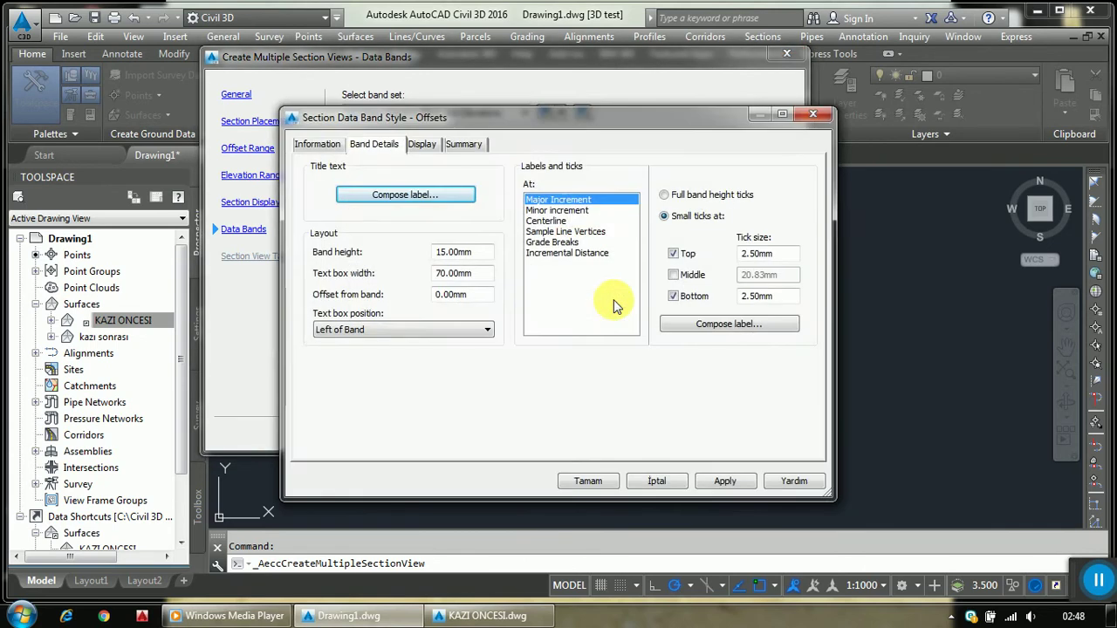
{"action": "left_click", "coordinate": [716, 326]}
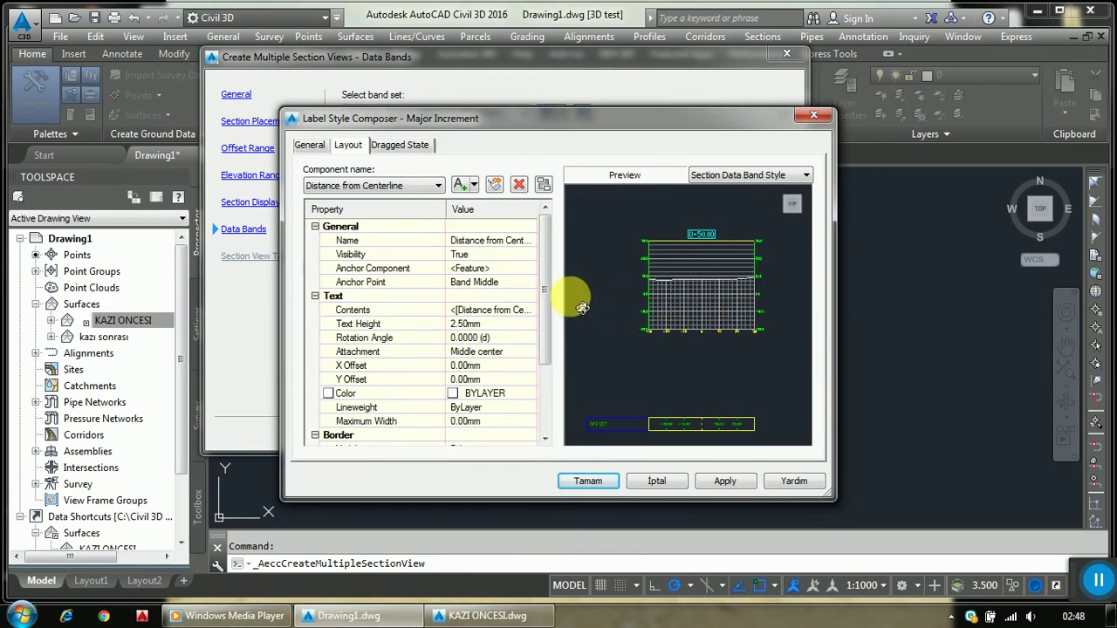
{"action": "left_click", "coordinate": [491, 325]}
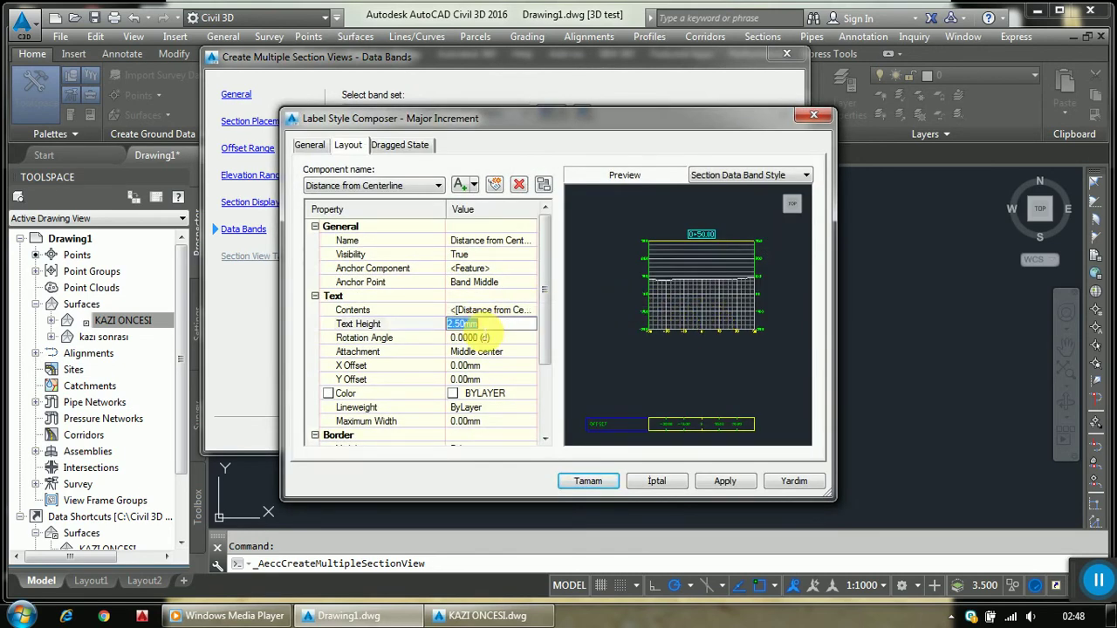
{"action": "type", "text": "1"}
{"action": "type", "text": ".5"}
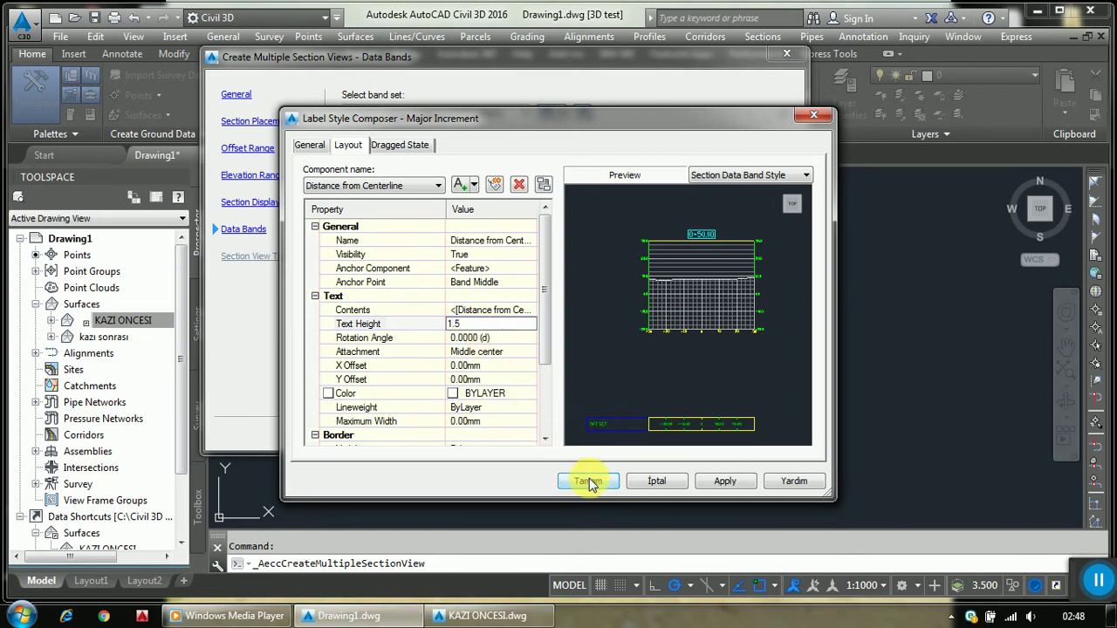
{"action": "left_click", "coordinate": [588, 481]}
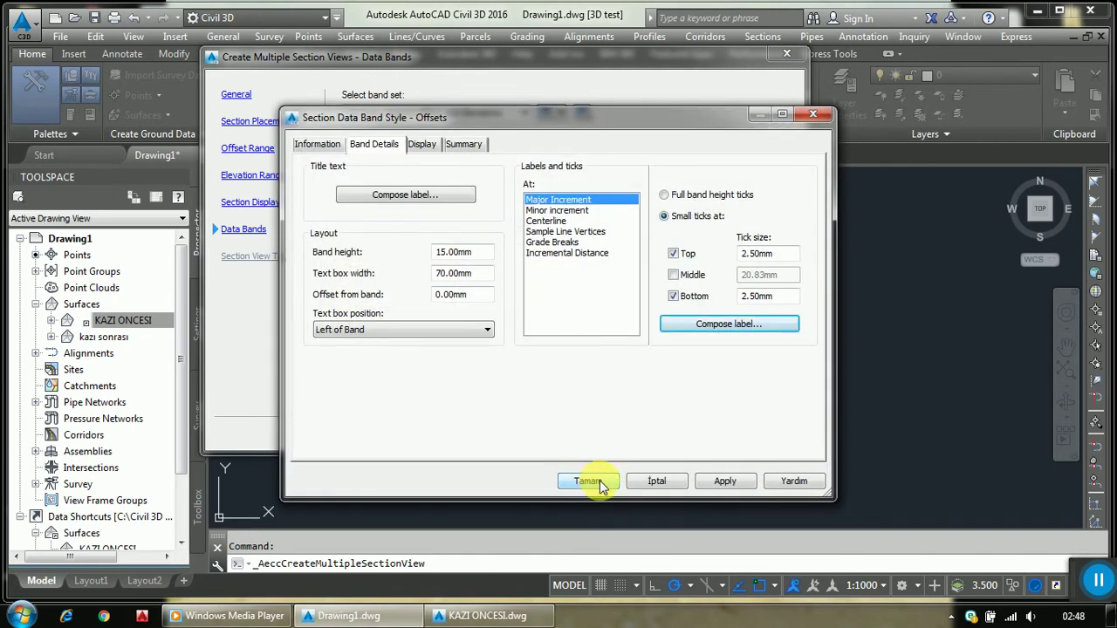
{"action": "left_click", "coordinate": [601, 485]}
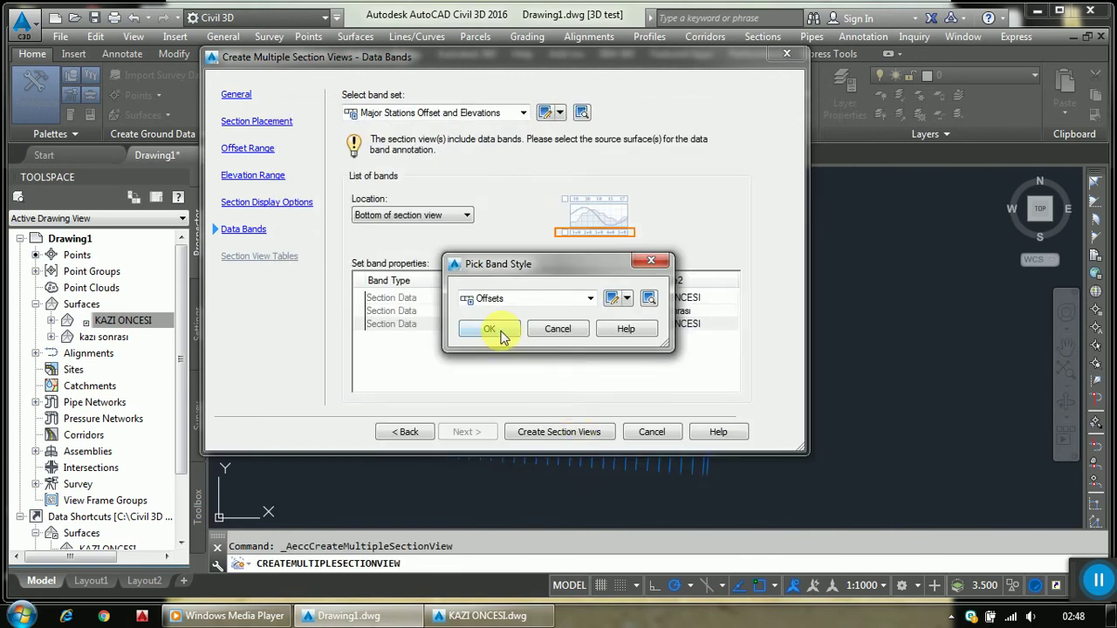
{"action": "left_click", "coordinate": [502, 338]}
Create the section views with their origin in empty space above the surface
{"action": "left_click", "coordinate": [531, 429]}
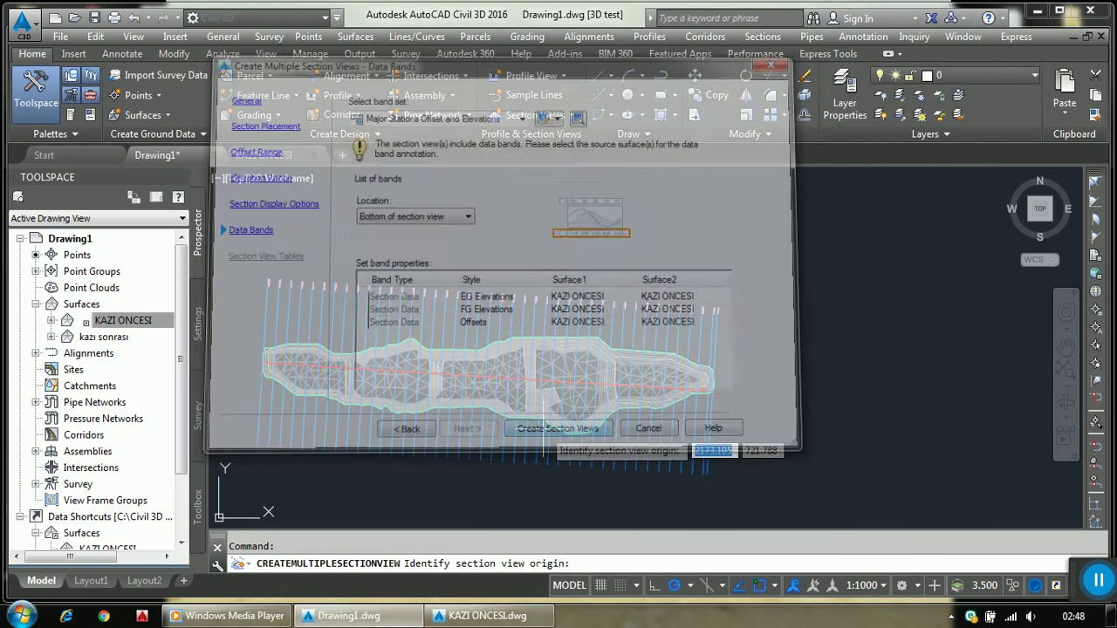
{"action": "scroll", "coordinate": [521, 366], "scroll_direction": "down", "scroll_amount": 3}
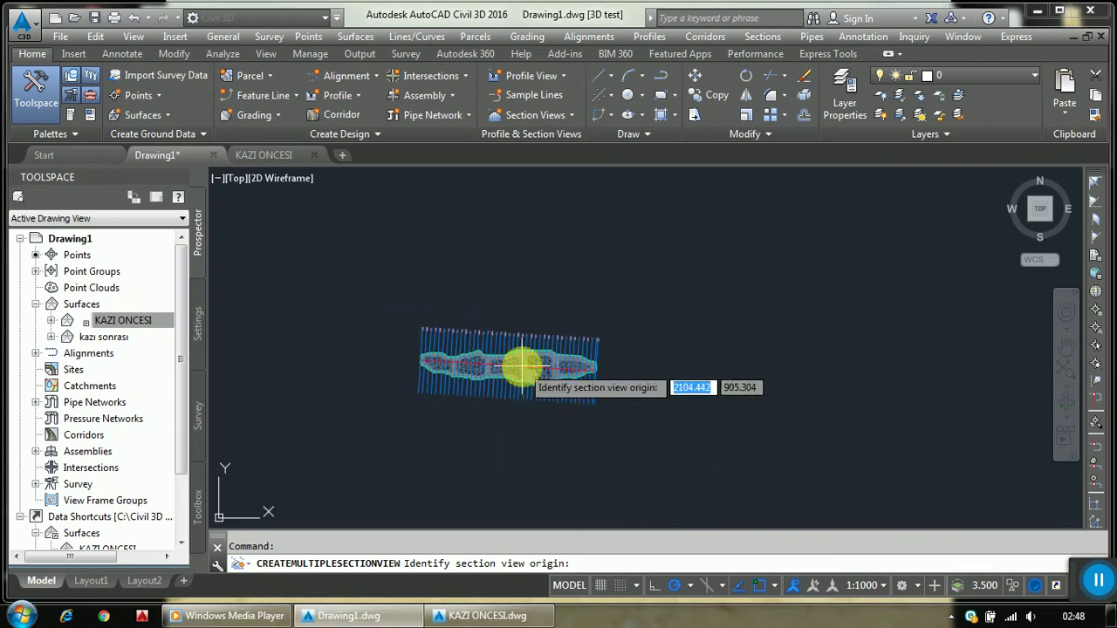
{"action": "scroll", "coordinate": [522, 367], "scroll_direction": "down", "scroll_amount": 2}
{"action": "scroll", "coordinate": [507, 299], "scroll_direction": "up", "scroll_amount": 2}
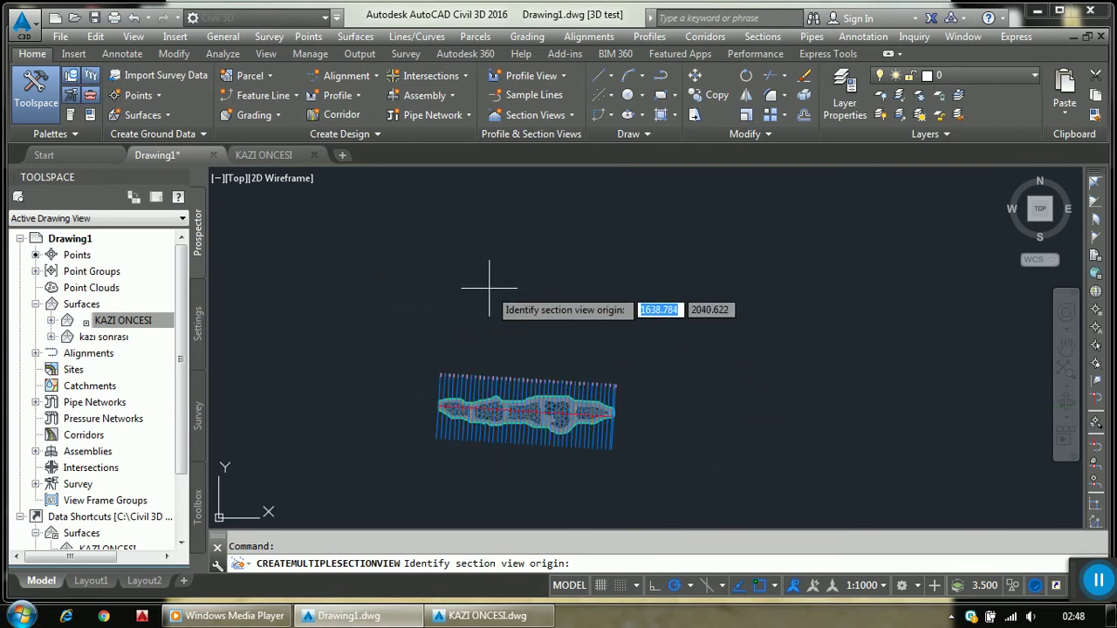
{"action": "left_click", "coordinate": [446, 278]}
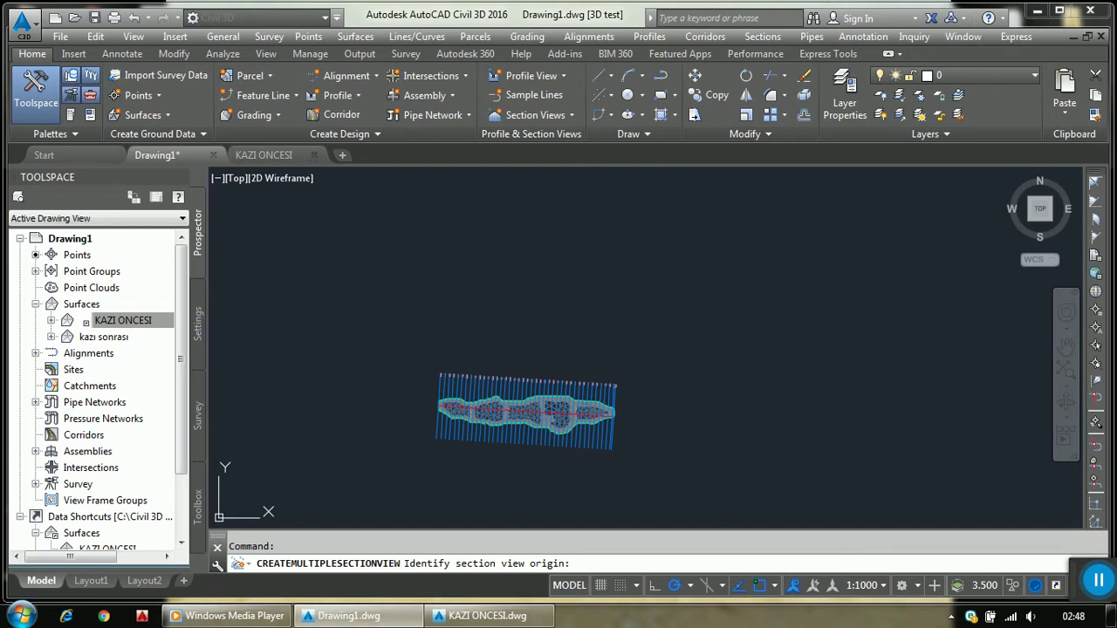
Zoom around the generated section views to inspect their grids and band labels
{"action": "scroll", "coordinate": [419, 273], "scroll_direction": "down", "scroll_amount": 4}
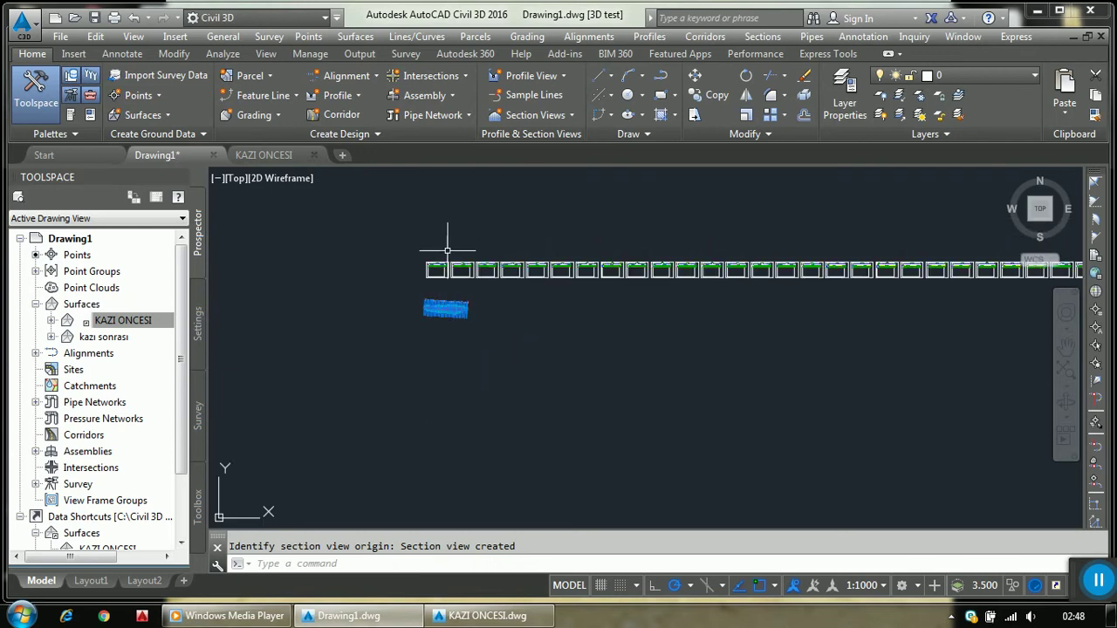
{"action": "scroll", "coordinate": [447, 251], "scroll_direction": "up", "scroll_amount": 2}
{"action": "scroll", "coordinate": [441, 266], "scroll_direction": "up", "scroll_amount": 2}
{"action": "scroll", "coordinate": [431, 286], "scroll_direction": "up", "scroll_amount": 2}
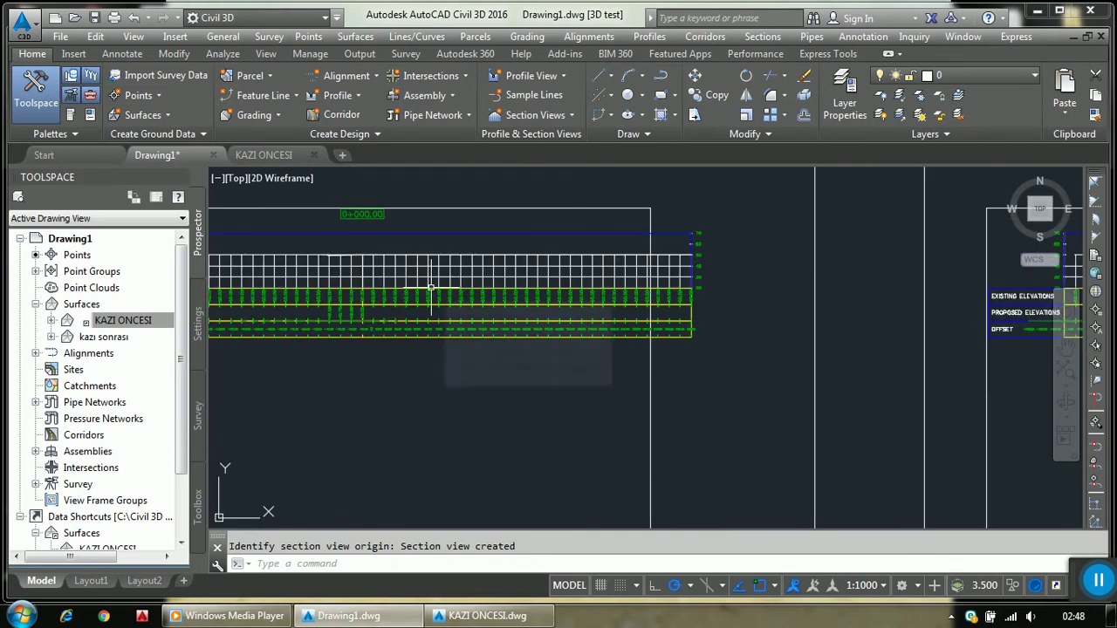
{"action": "scroll", "coordinate": [442, 296], "scroll_direction": "down", "scroll_amount": 5}
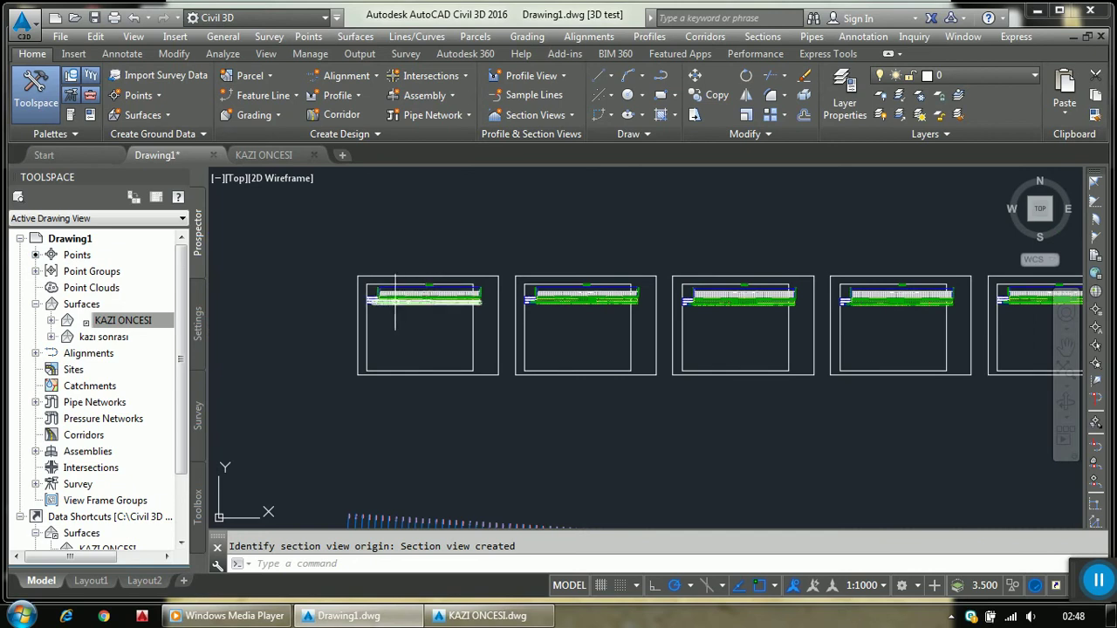
{"action": "scroll", "coordinate": [541, 305], "scroll_direction": "down", "scroll_amount": 5}
{"action": "scroll", "coordinate": [724, 305], "scroll_direction": "up", "scroll_amount": 5}
{"action": "scroll", "coordinate": [777, 296], "scroll_direction": "up", "scroll_amount": 2}
{"action": "scroll", "coordinate": [812, 280], "scroll_direction": "up", "scroll_amount": 2}
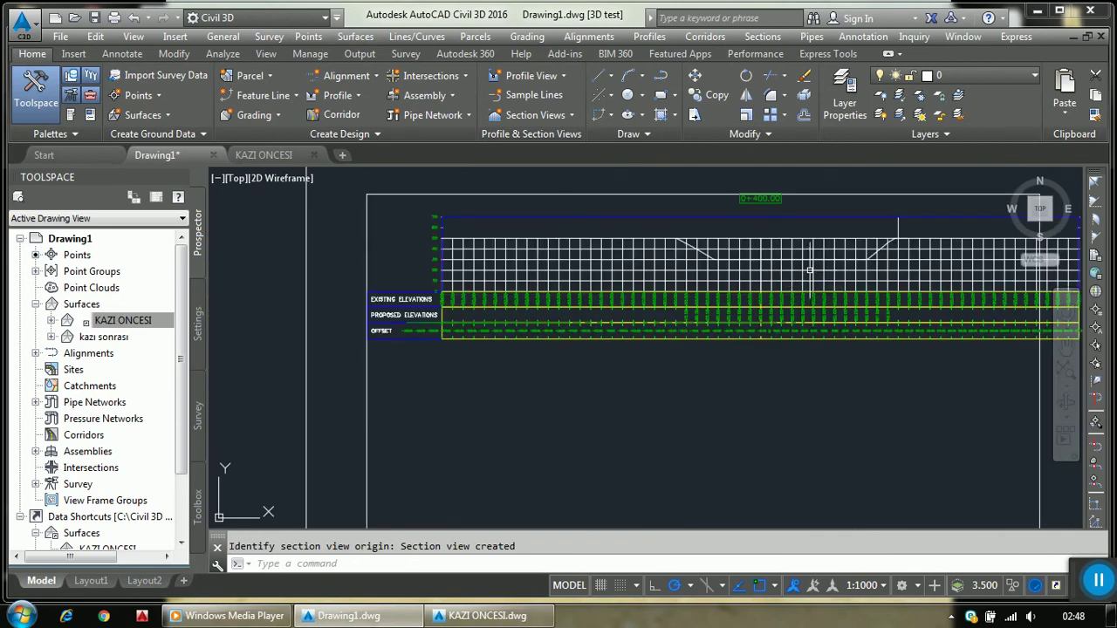
{"action": "scroll", "coordinate": [812, 280], "scroll_direction": "up", "scroll_amount": 2}
{"action": "scroll", "coordinate": [785, 271], "scroll_direction": "up", "scroll_amount": 2}
{"action": "scroll", "coordinate": [613, 297], "scroll_direction": "down", "scroll_amount": 3}
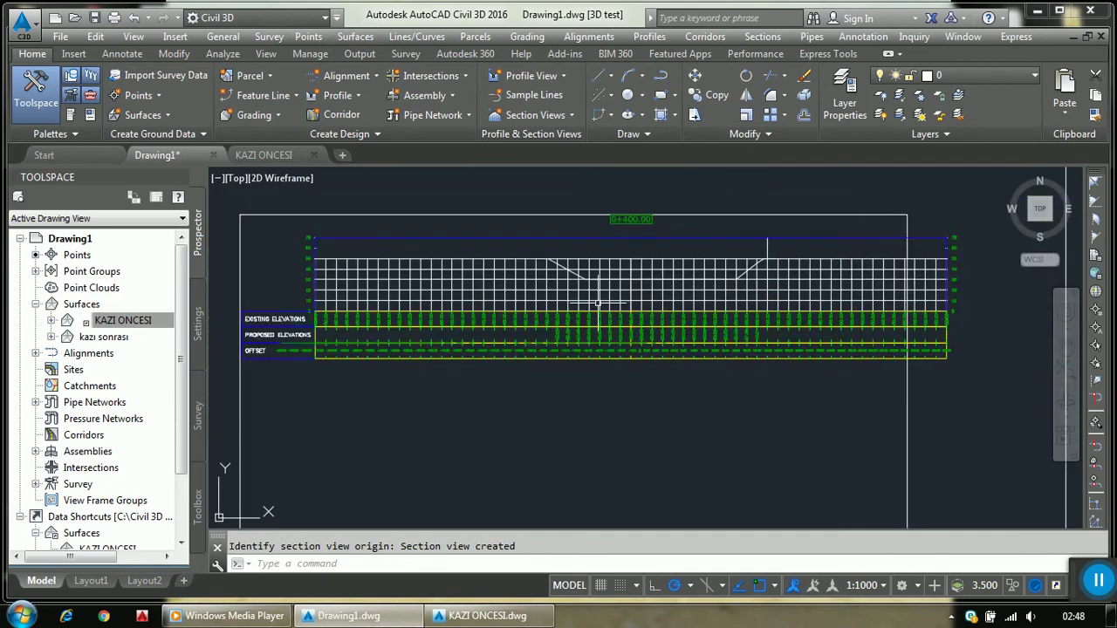
{"action": "scroll", "coordinate": [602, 301], "scroll_direction": "down", "scroll_amount": 2}
{"action": "scroll", "coordinate": [419, 314], "scroll_direction": "up", "scroll_amount": 5}
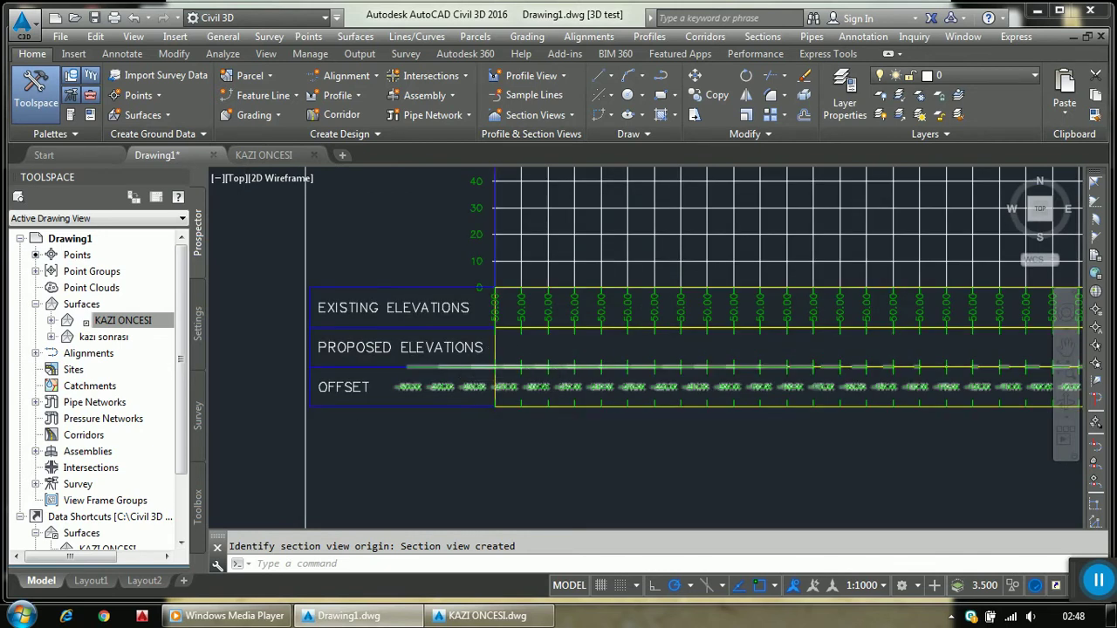
{"action": "scroll", "coordinate": [436, 341], "scroll_direction": "down", "scroll_amount": 4}
{"action": "scroll", "coordinate": [764, 359], "scroll_direction": "up", "scroll_amount": 5}
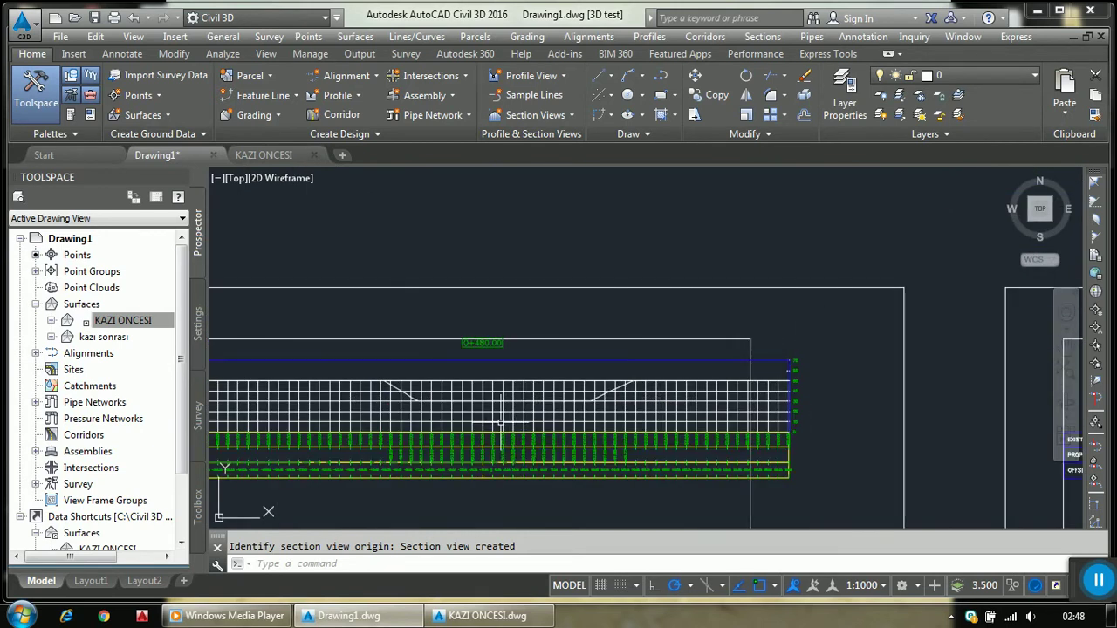
{"action": "scroll", "coordinate": [500, 423], "scroll_direction": "down", "scroll_amount": 2}
{"action": "scroll", "coordinate": [496, 416], "scroll_direction": "down", "scroll_amount": 3}
{"action": "scroll", "coordinate": [781, 403], "scroll_direction": "up", "scroll_amount": 6}
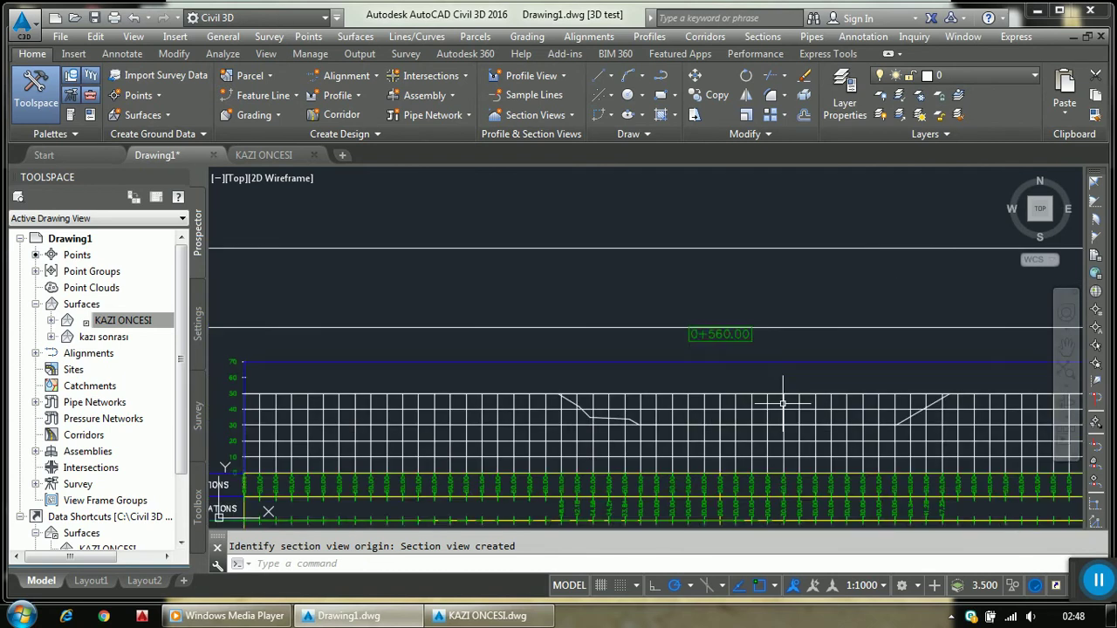
{"action": "scroll", "coordinate": [629, 410], "scroll_direction": "down", "scroll_amount": 3}
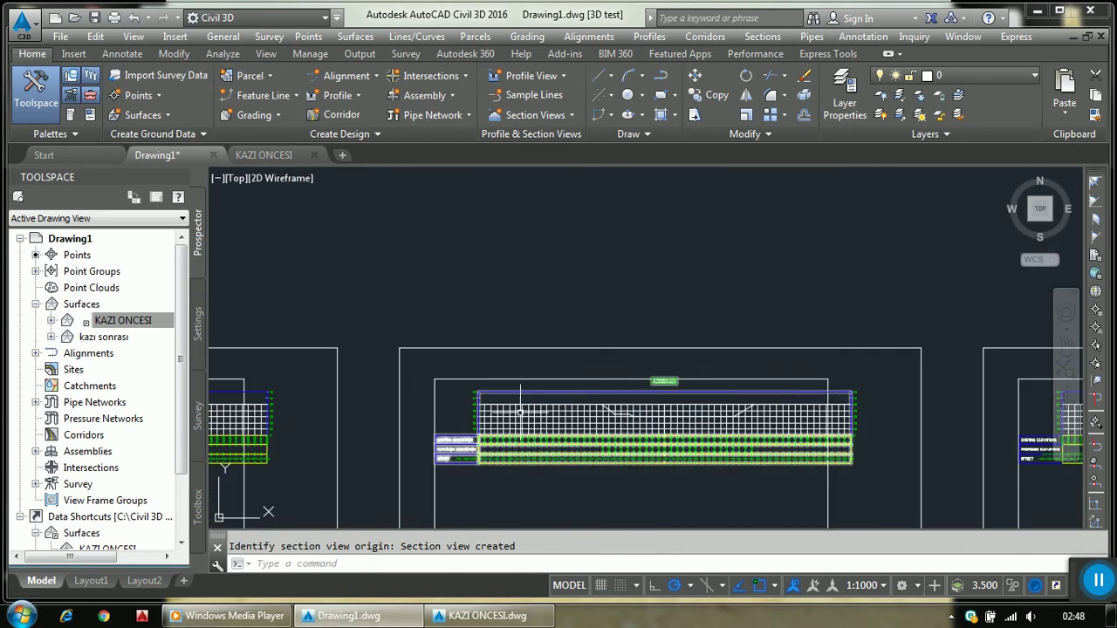
{"action": "scroll", "coordinate": [629, 410], "scroll_direction": "down", "scroll_amount": 3}
{"action": "scroll", "coordinate": [628, 410], "scroll_direction": "down", "scroll_amount": 2}
{"action": "scroll", "coordinate": [628, 410], "scroll_direction": "down", "scroll_amount": 2}
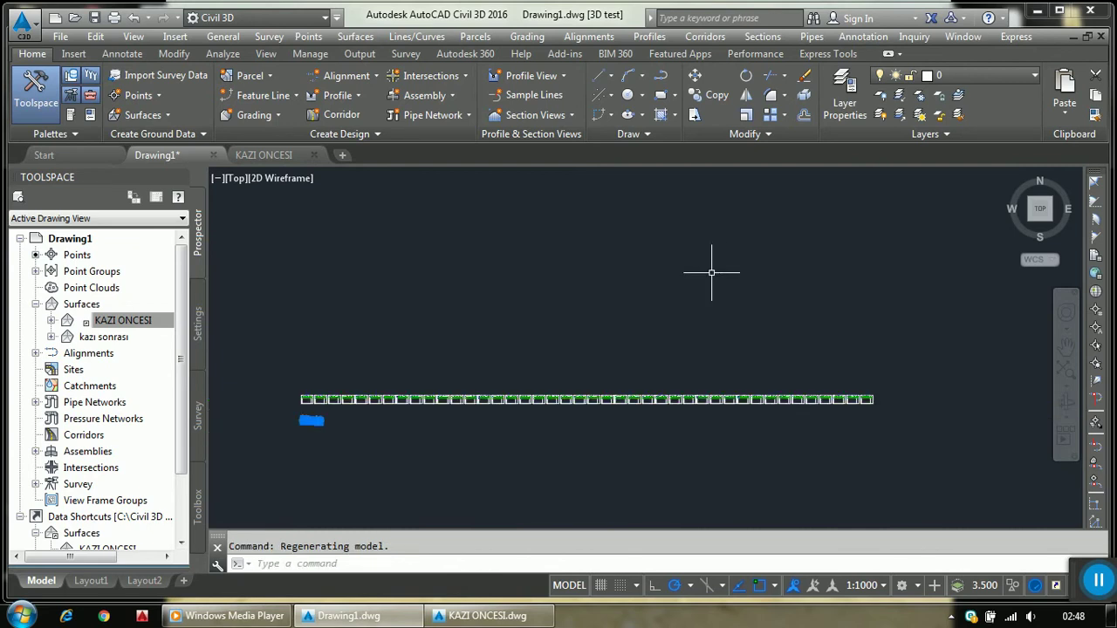
{"action": "scroll", "coordinate": [306, 400], "scroll_direction": "up", "scroll_amount": 4}
{"action": "scroll", "coordinate": [353, 415], "scroll_direction": "up", "scroll_amount": 5}
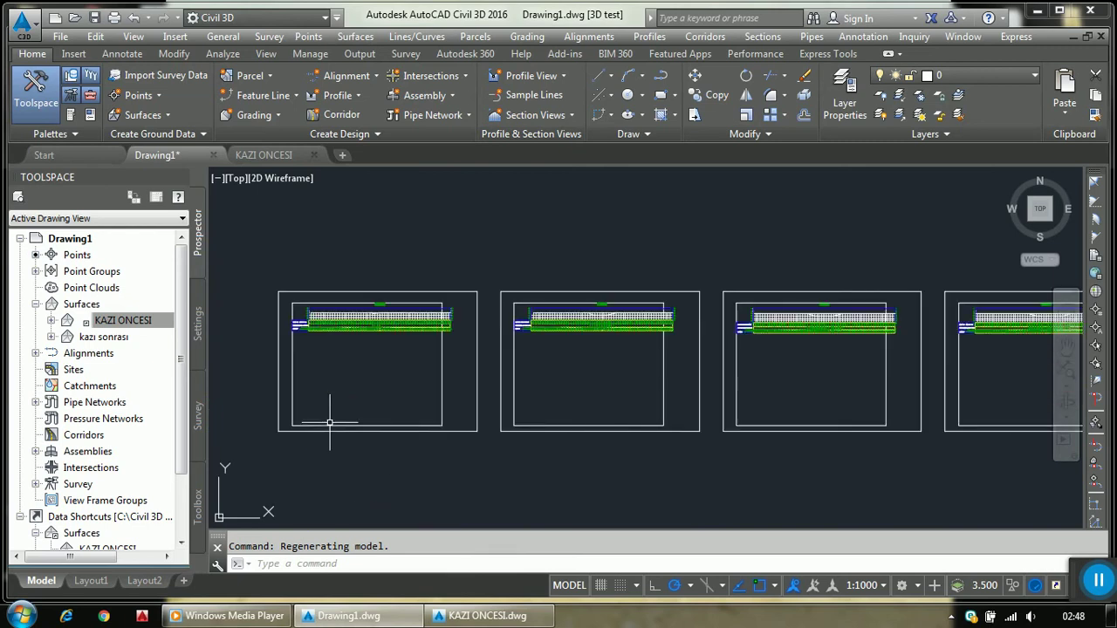
{"action": "scroll", "coordinate": [297, 393], "scroll_direction": "up", "scroll_amount": 2}
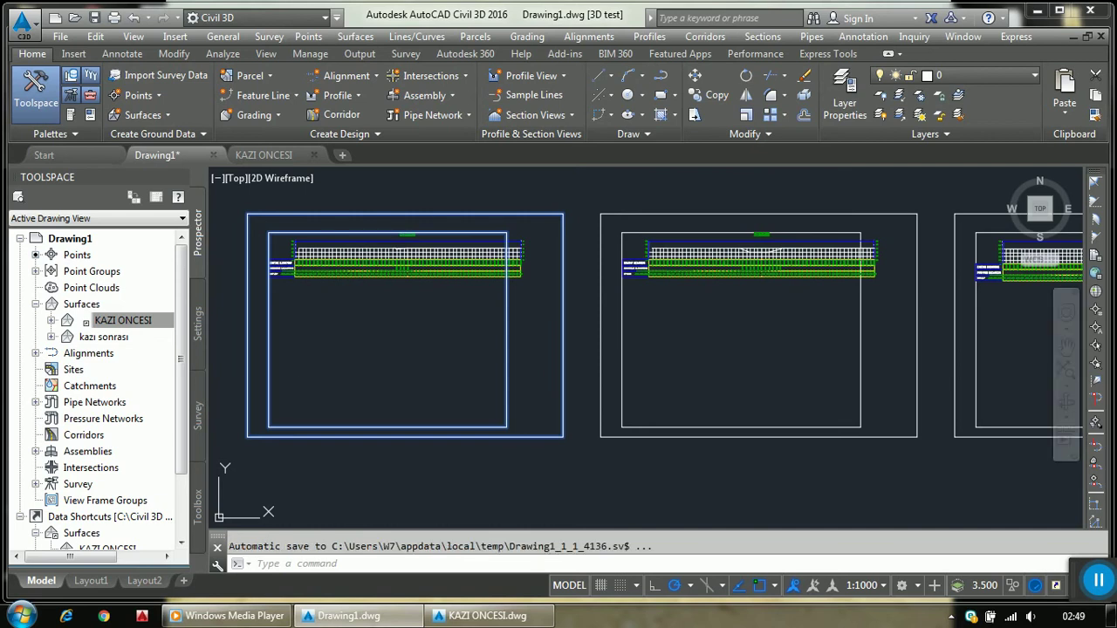
Select all 42 sheet frames with Select Similar and erase them
{"action": "right_click", "coordinate": [494, 379]}
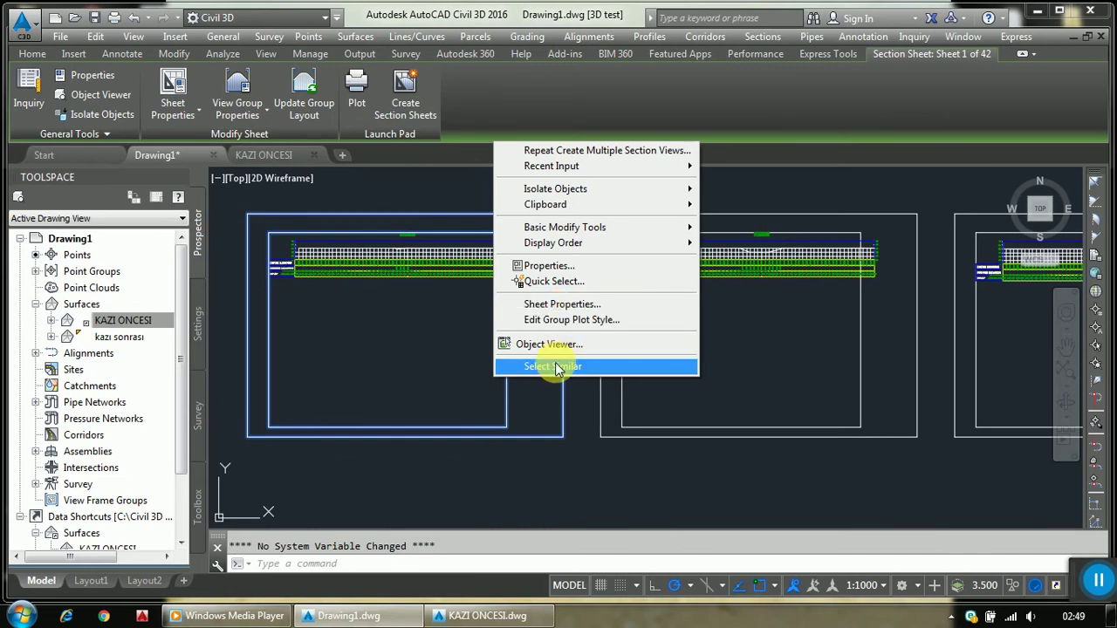
{"action": "left_click", "coordinate": [553, 365]}
{"action": "right_click", "coordinate": [555, 362]}
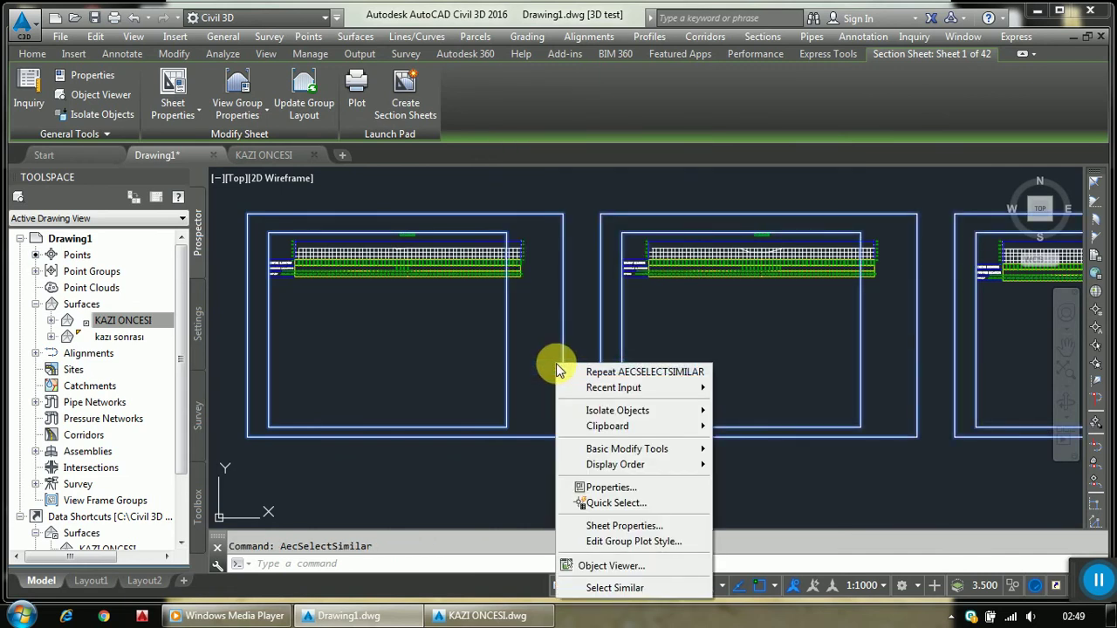
{"action": "mouse_move", "coordinate": [626, 449]}
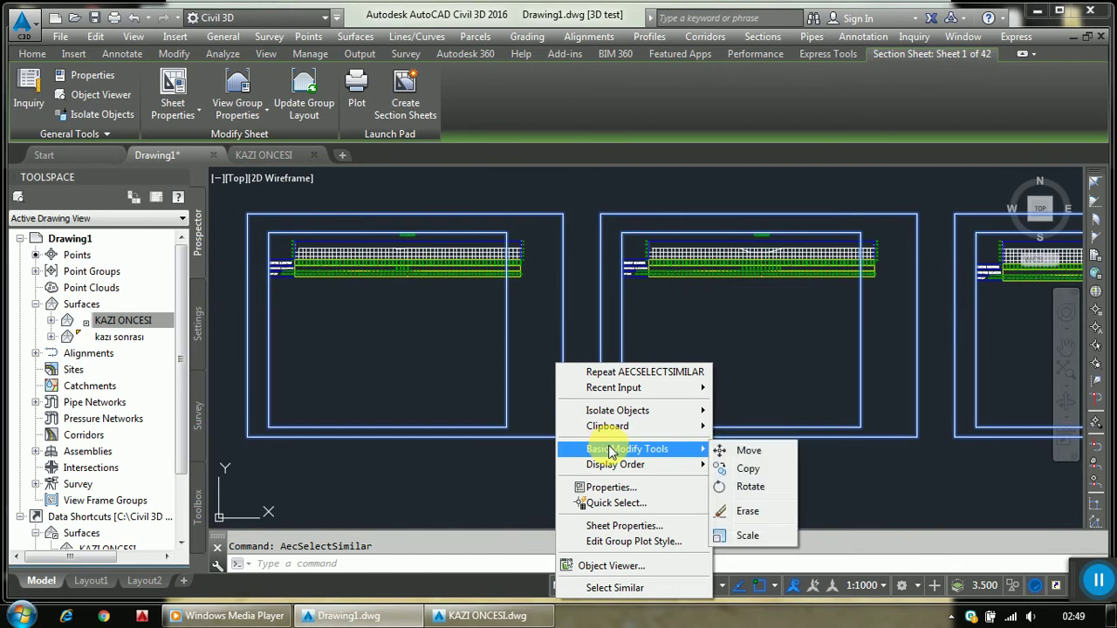
{"action": "left_click", "coordinate": [740, 511]}
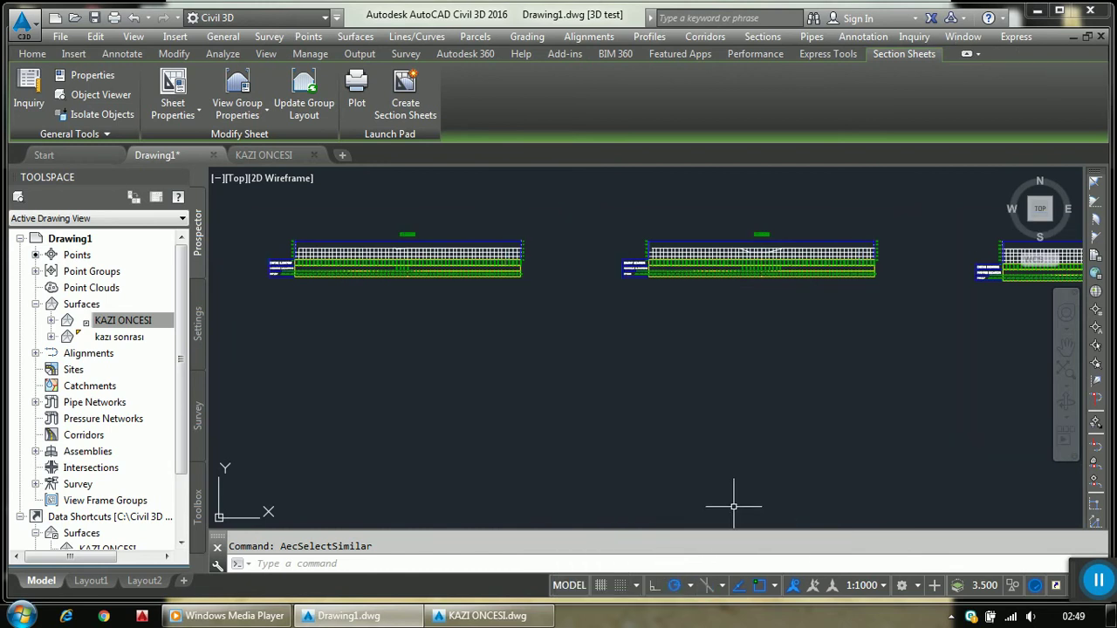
{"action": "scroll", "coordinate": [544, 404], "scroll_direction": "down", "scroll_amount": 3}
{"action": "scroll", "coordinate": [532, 392], "scroll_direction": "down", "scroll_amount": 4}
{"action": "scroll", "coordinate": [512, 387], "scroll_direction": "down", "scroll_amount": 2}
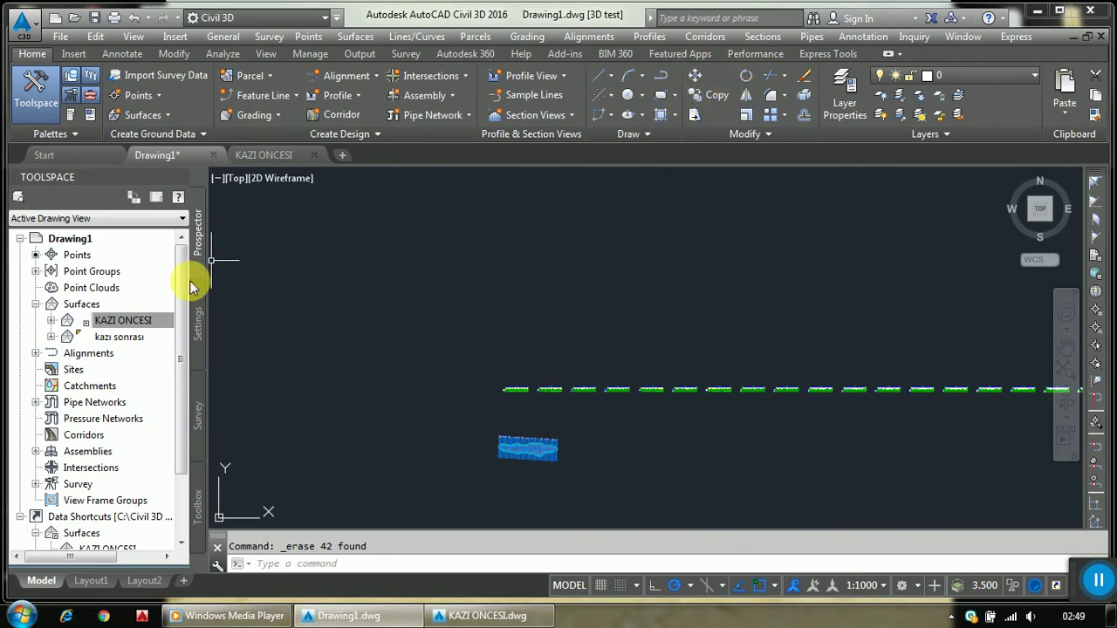
Open Properties for SL Collection - 1 under MERKEZ > Sample Lines in Prospector
{"action": "left_click", "coordinate": [36, 354]}
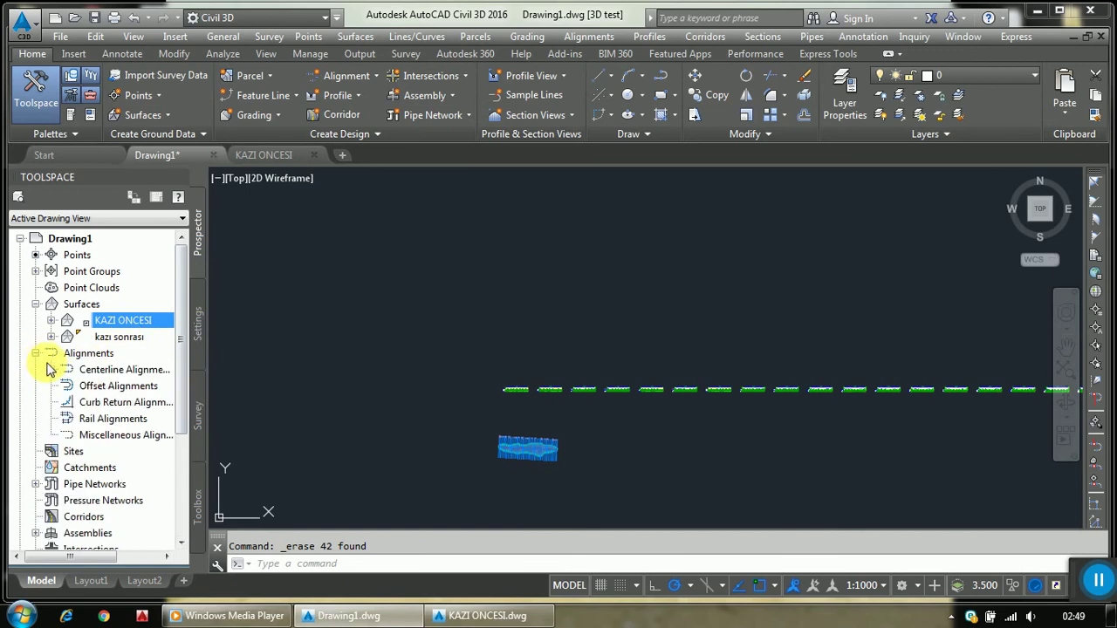
{"action": "left_click", "coordinate": [51, 370]}
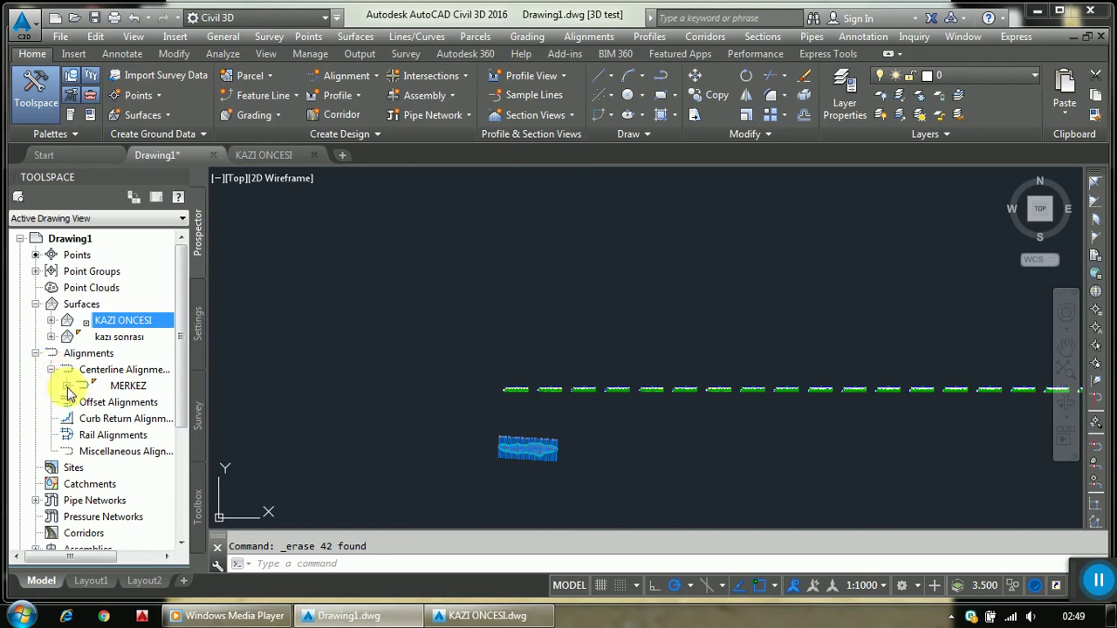
{"action": "left_click", "coordinate": [123, 390]}
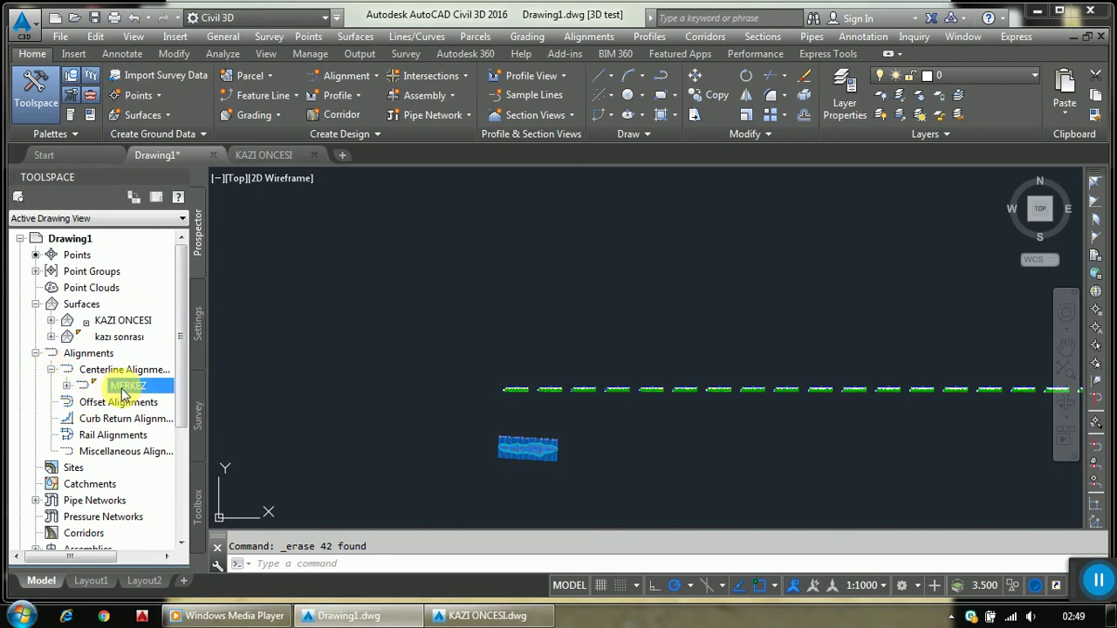
{"action": "left_click", "coordinate": [67, 387]}
{"action": "left_click", "coordinate": [82, 451]}
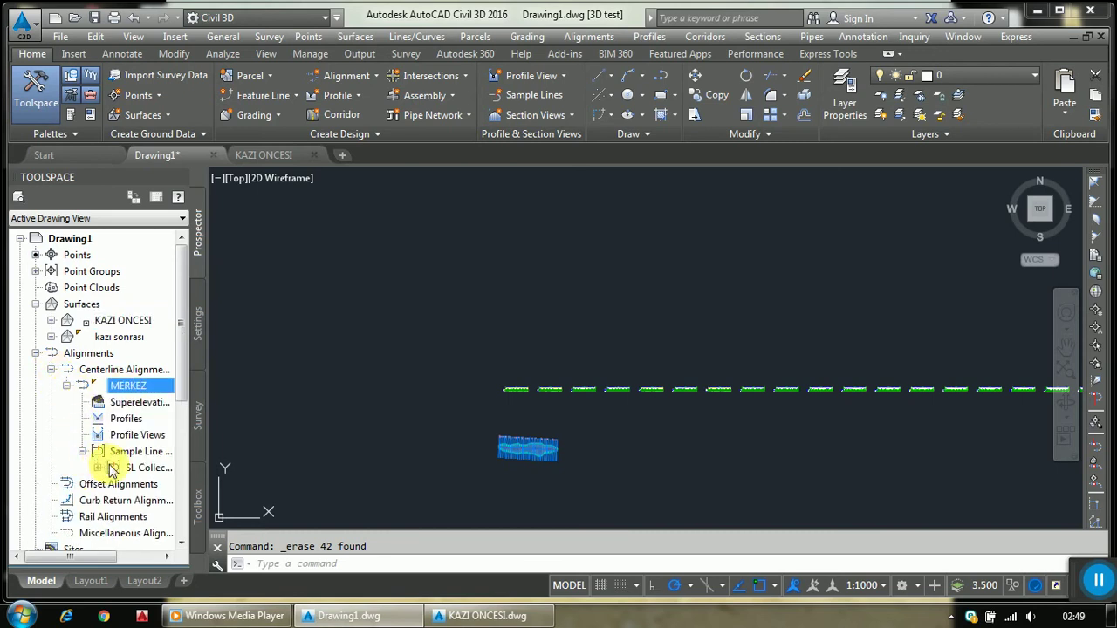
{"action": "right_click", "coordinate": [118, 469]}
{"action": "left_click", "coordinate": [170, 478]}
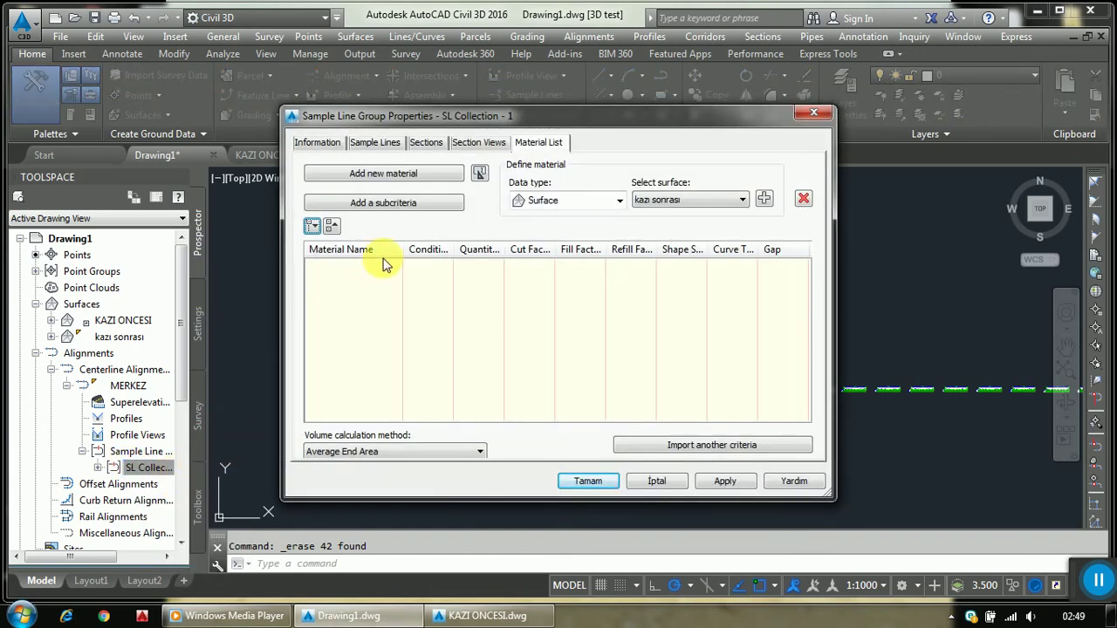
Add a material bounded by kazı sonrası (Above) and KAZI ONCESI (Below), then apply
{"action": "left_click", "coordinate": [399, 177]}
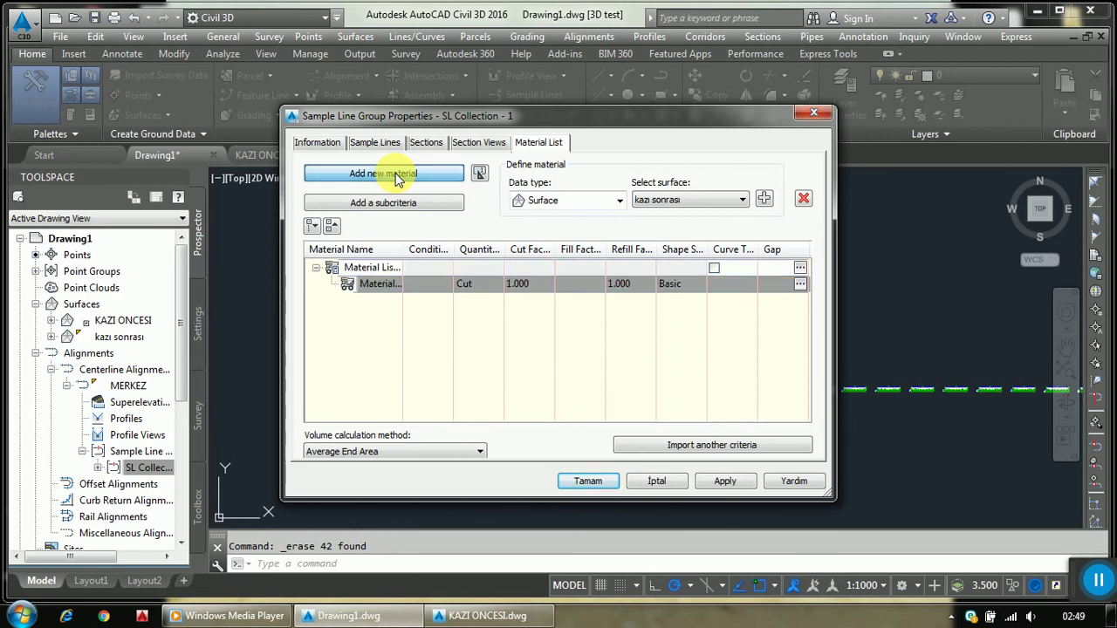
{"action": "left_click", "coordinate": [738, 202]}
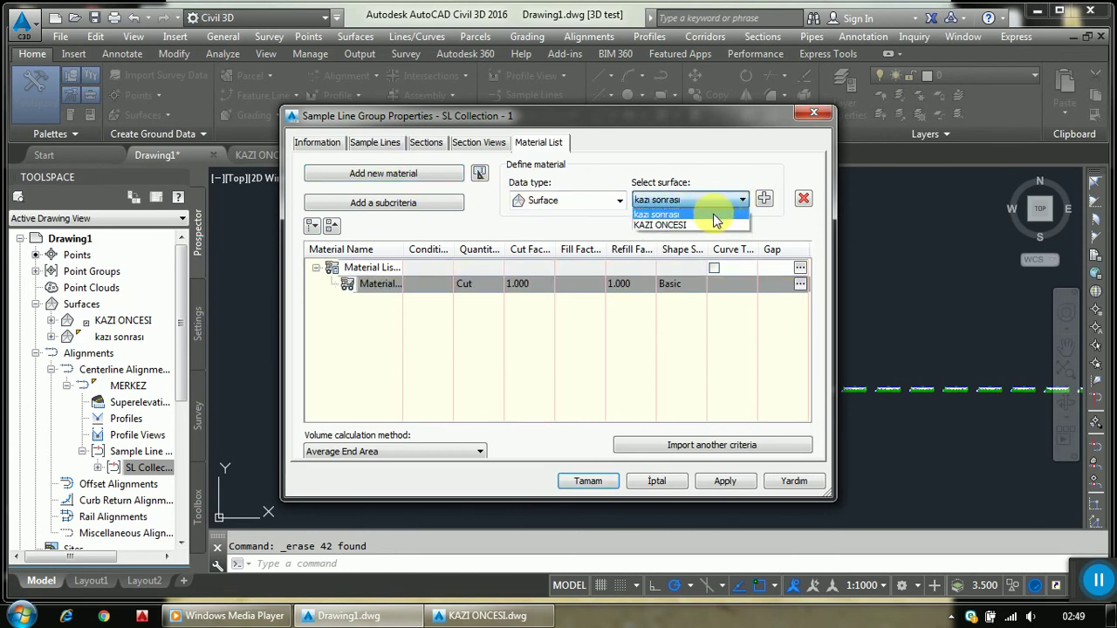
{"action": "left_click", "coordinate": [712, 215]}
{"action": "left_click", "coordinate": [766, 201]}
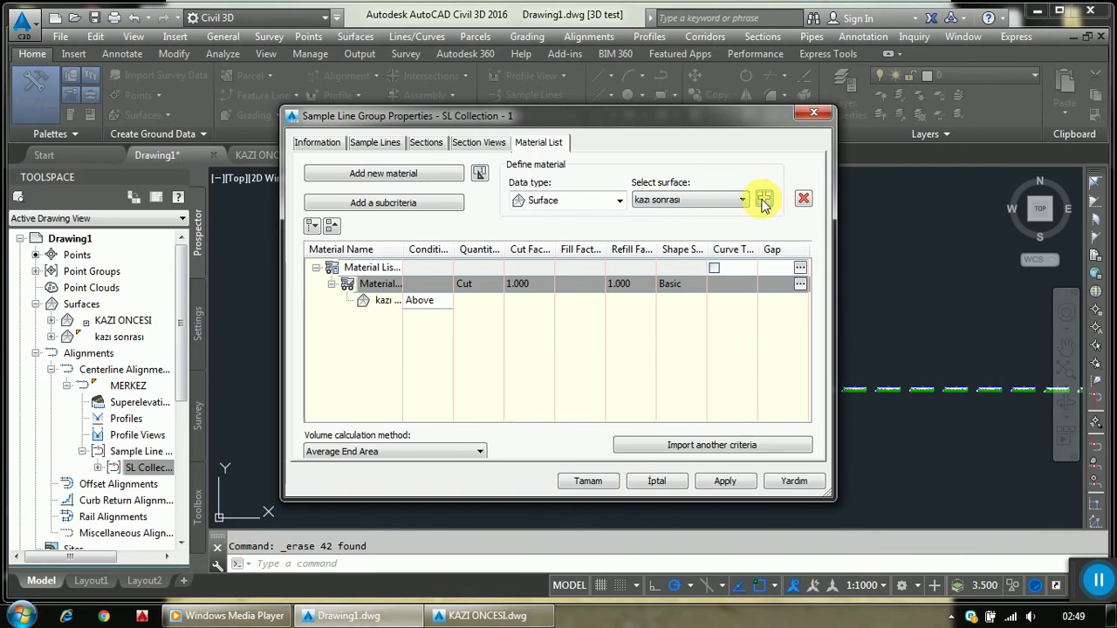
{"action": "left_click", "coordinate": [717, 201]}
{"action": "left_click", "coordinate": [705, 226]}
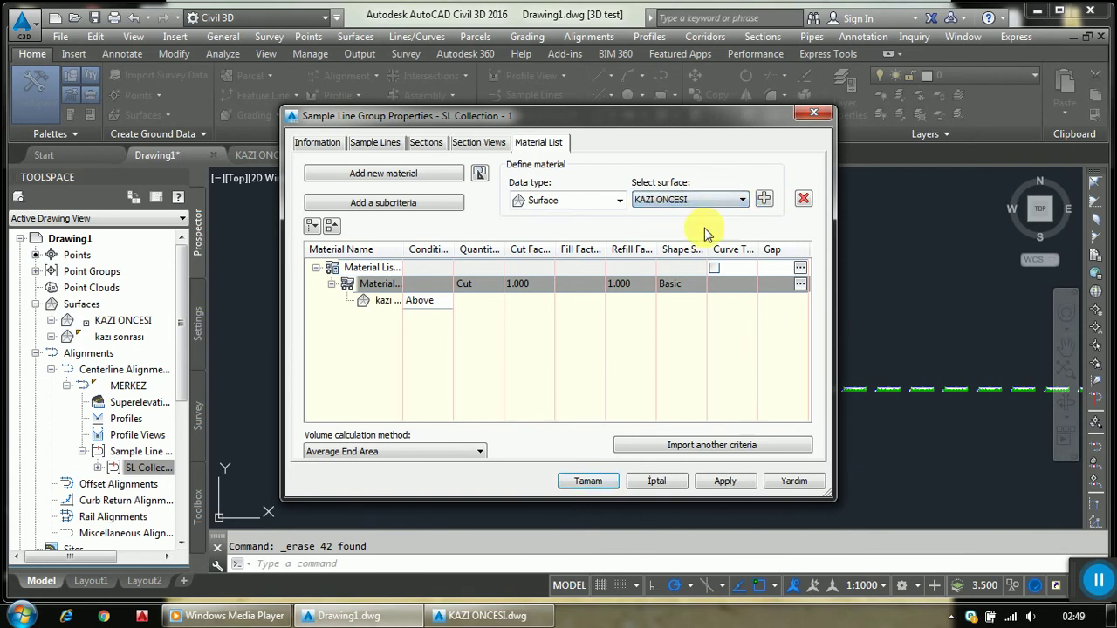
{"action": "left_click", "coordinate": [764, 201]}
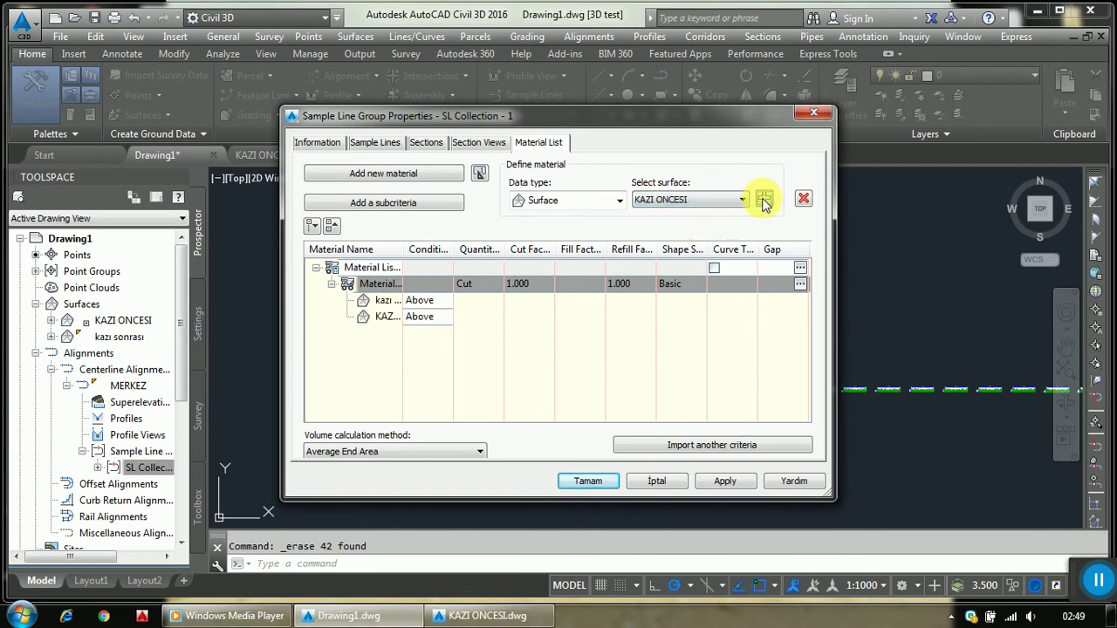
{"action": "left_click", "coordinate": [419, 319]}
{"action": "left_click", "coordinate": [423, 320]}
{"action": "left_click", "coordinate": [418, 347]}
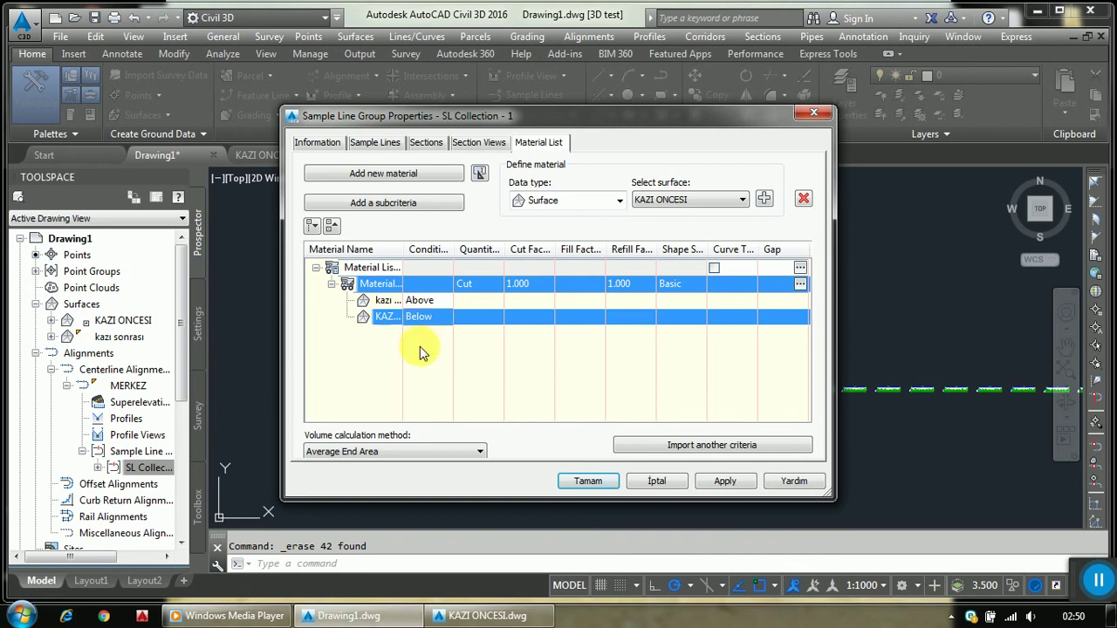
{"action": "left_click", "coordinate": [589, 485]}
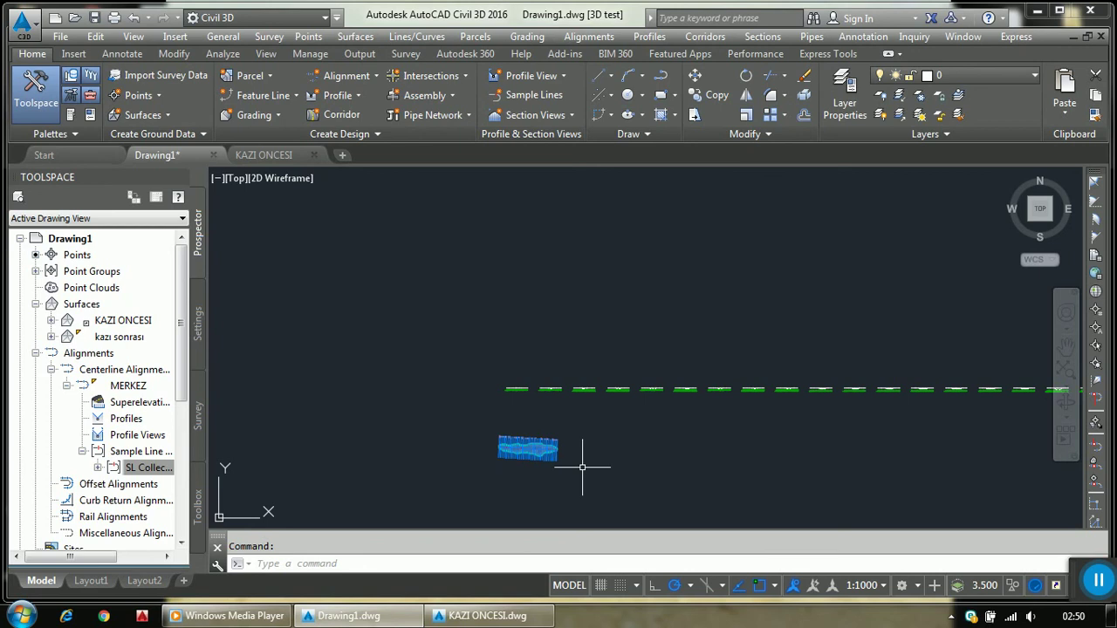
Zoom out and display the Sections menu's Add Tables options
{"action": "scroll", "coordinate": [654, 336], "scroll_direction": "down", "scroll_amount": 3}
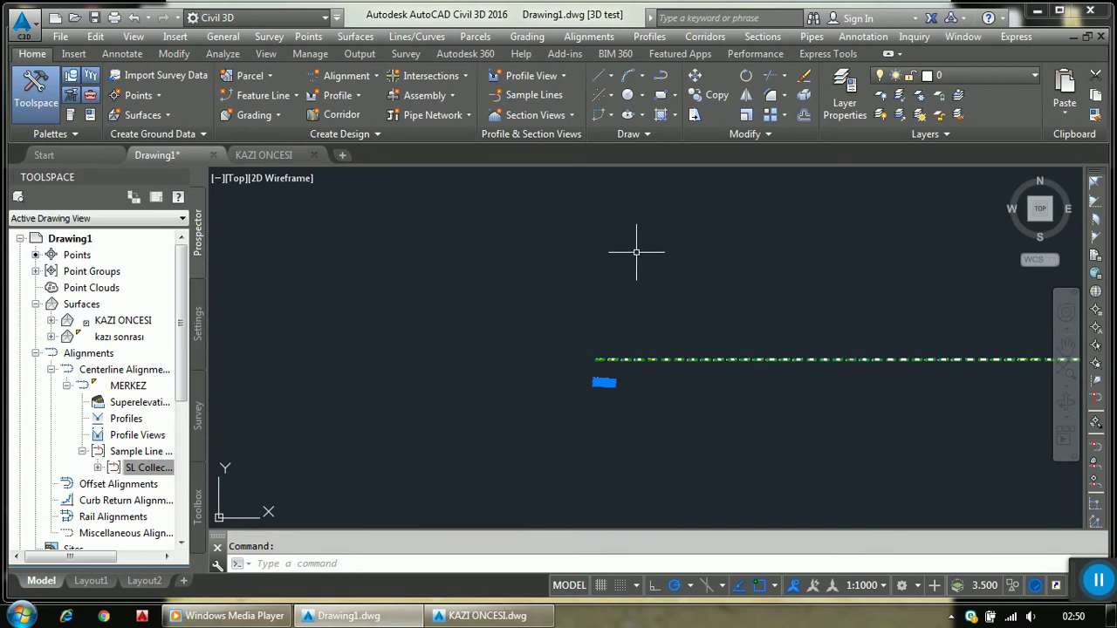
{"action": "scroll", "coordinate": [637, 253], "scroll_direction": "down", "scroll_amount": 2}
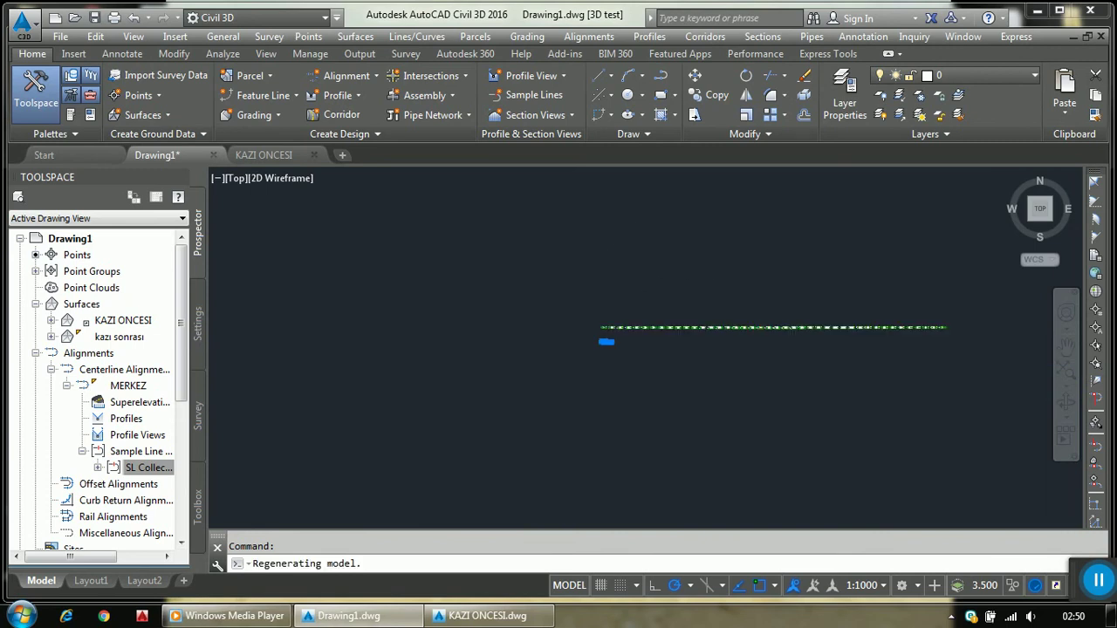
{"action": "scroll", "coordinate": [598, 284], "scroll_direction": "down", "scroll_amount": 2}
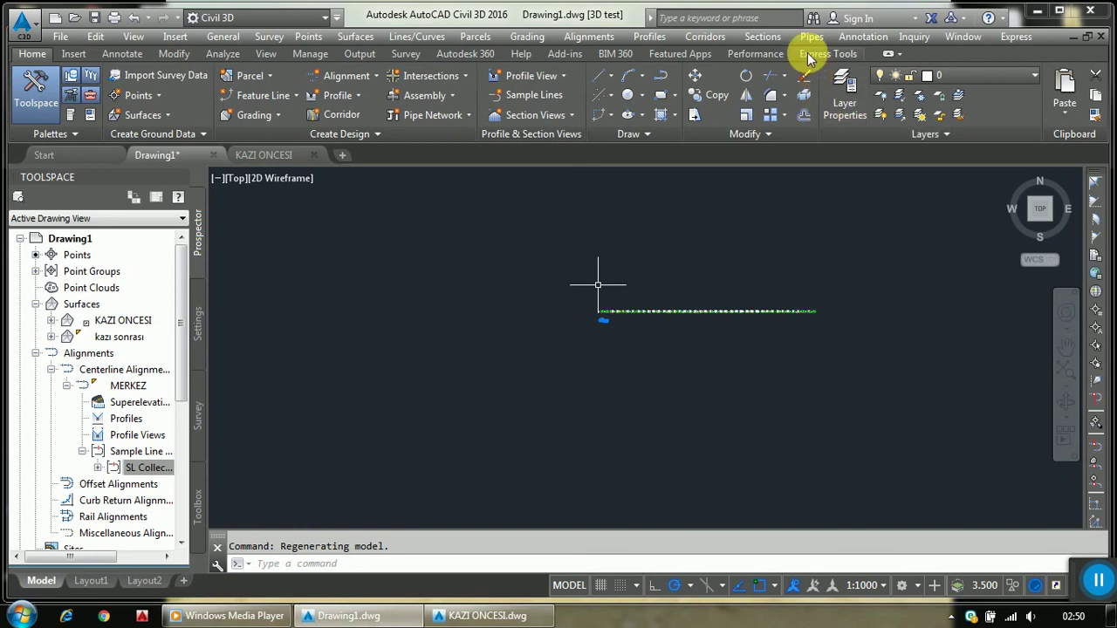
{"action": "left_click", "coordinate": [763, 37]}
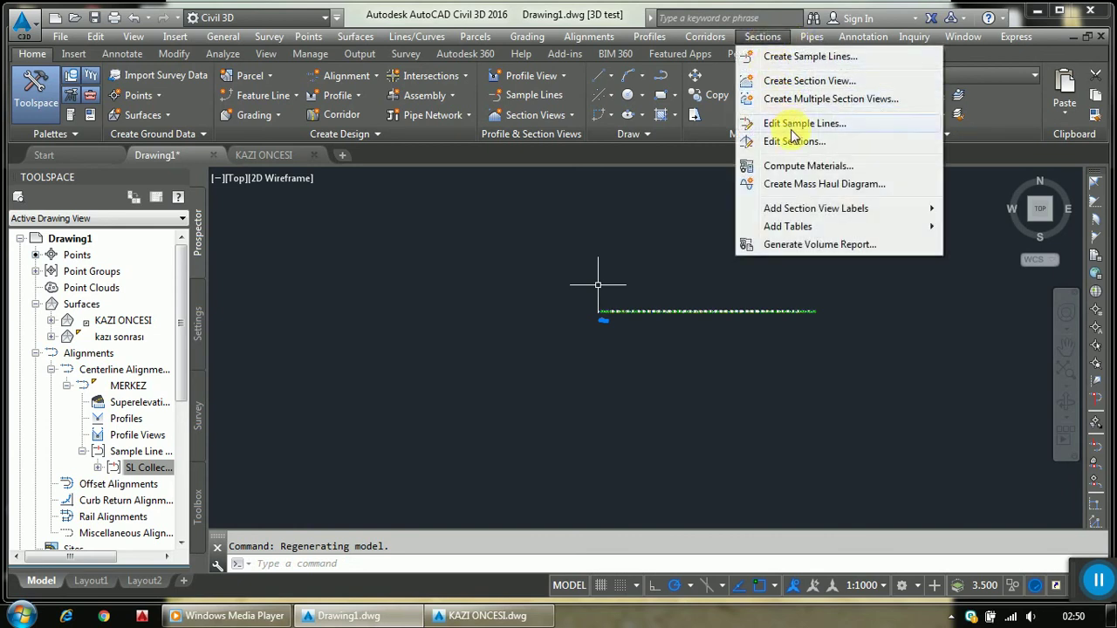
{"action": "mouse_move", "coordinate": [787, 226]}
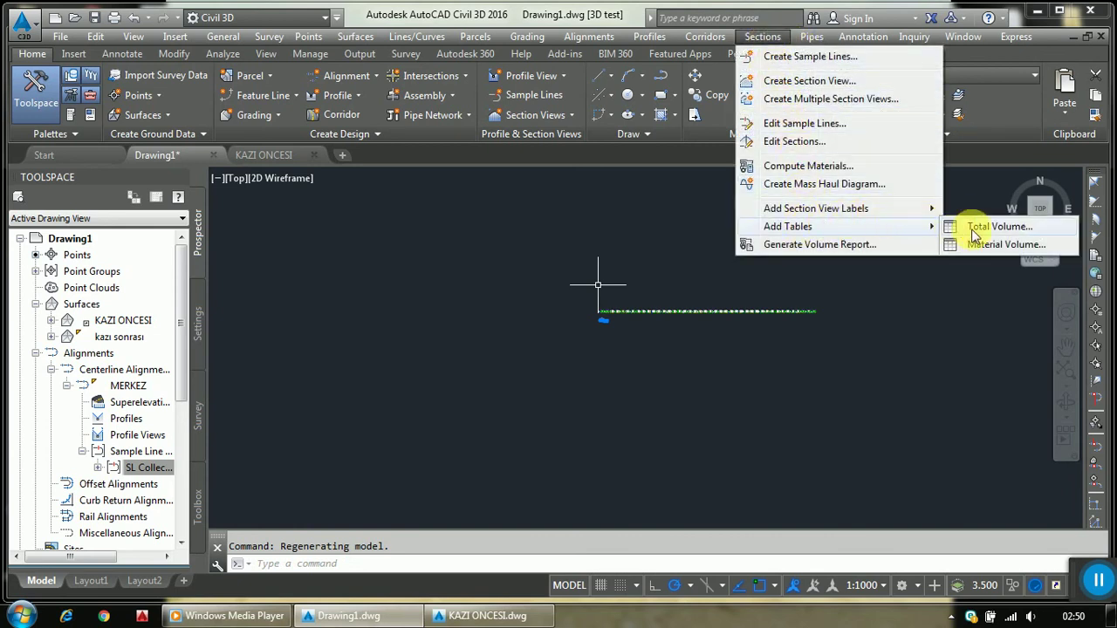
Insert a Total Volume table for MERKEZ, SL Collection - 1 and Material List - (1)
{"action": "left_click", "coordinate": [987, 226]}
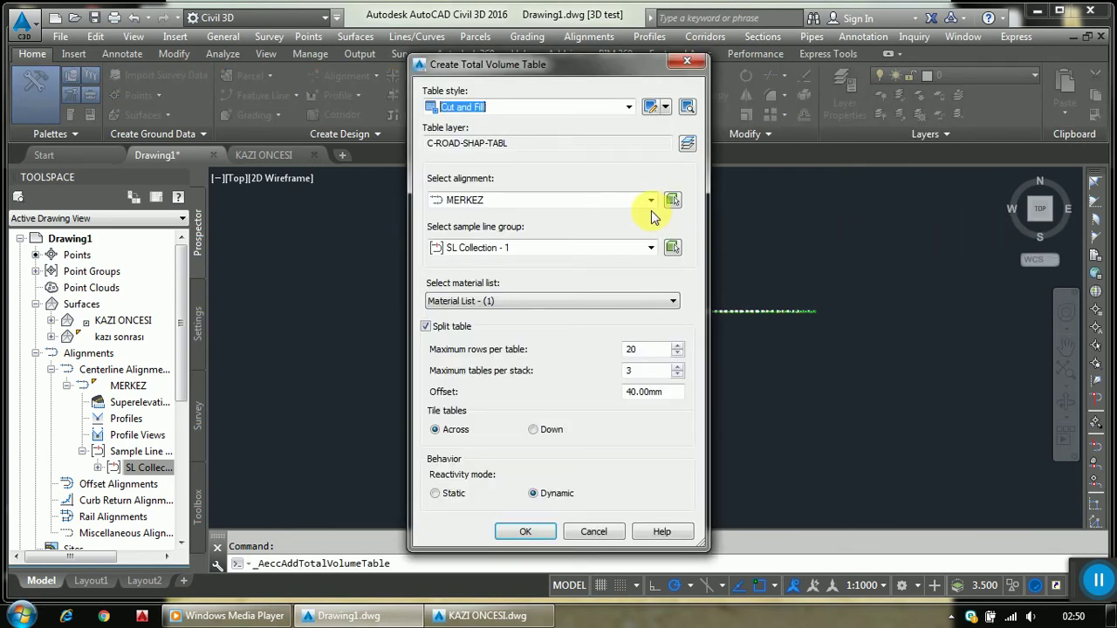
{"action": "left_click", "coordinate": [524, 534]}
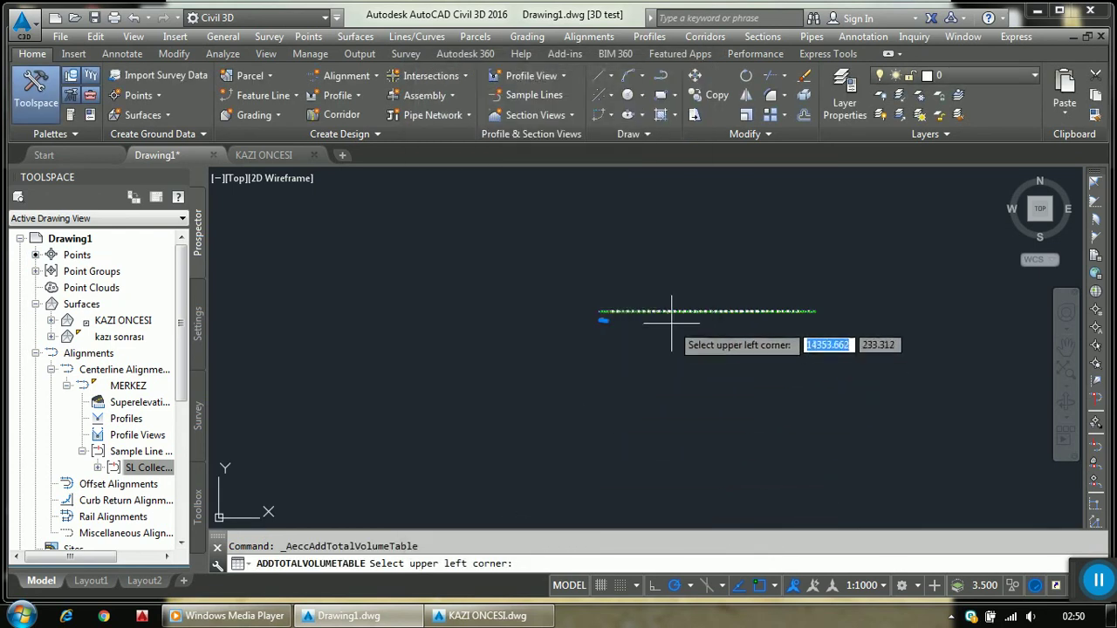
{"action": "scroll", "coordinate": [593, 323], "scroll_direction": "up", "scroll_amount": 4}
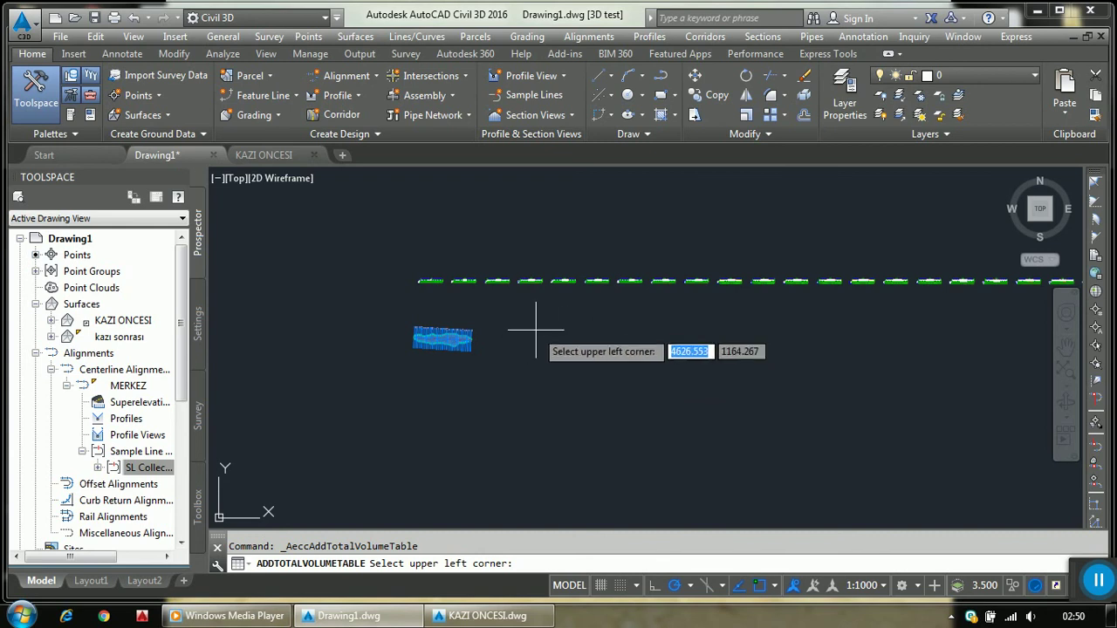
{"action": "left_click", "coordinate": [540, 333]}
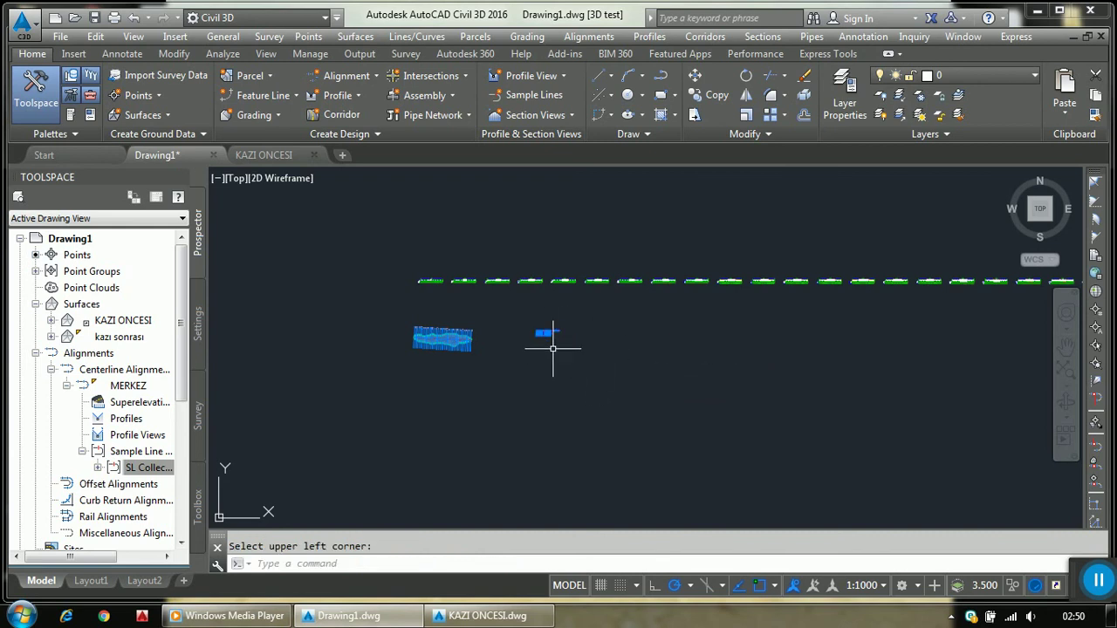
{"action": "scroll", "coordinate": [547, 331], "scroll_direction": "up", "scroll_amount": 4}
{"action": "scroll", "coordinate": [559, 323], "scroll_direction": "up", "scroll_amount": 1}
{"action": "scroll", "coordinate": [533, 319], "scroll_direction": "up", "scroll_amount": 2}
{"action": "scroll", "coordinate": [453, 310], "scroll_direction": "up", "scroll_amount": 3}
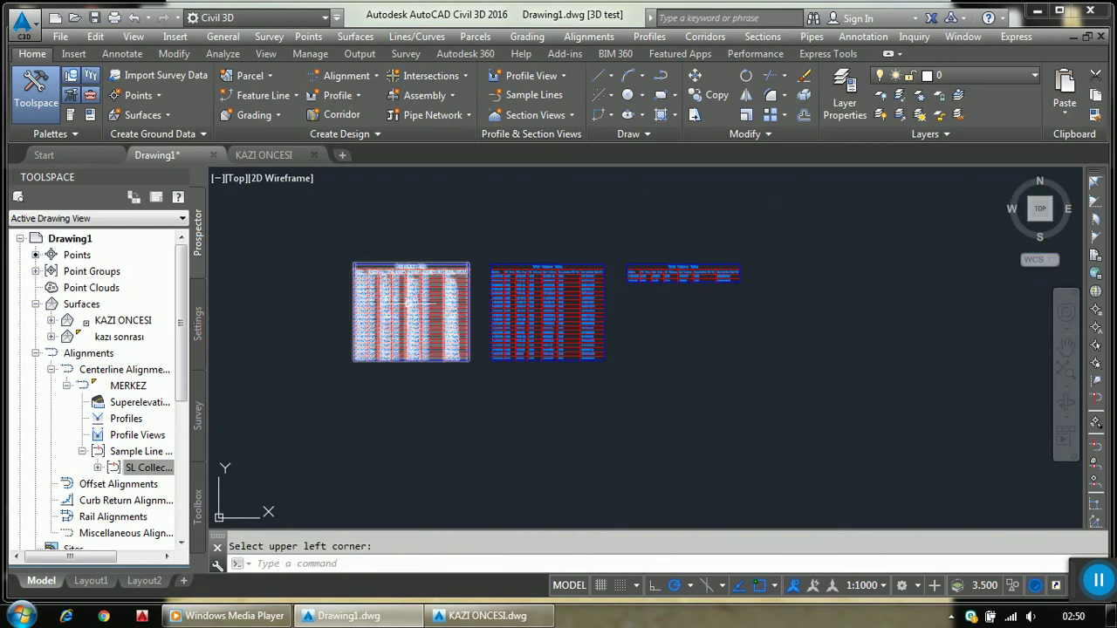
{"action": "scroll", "coordinate": [386, 298], "scroll_direction": "up", "scroll_amount": 3}
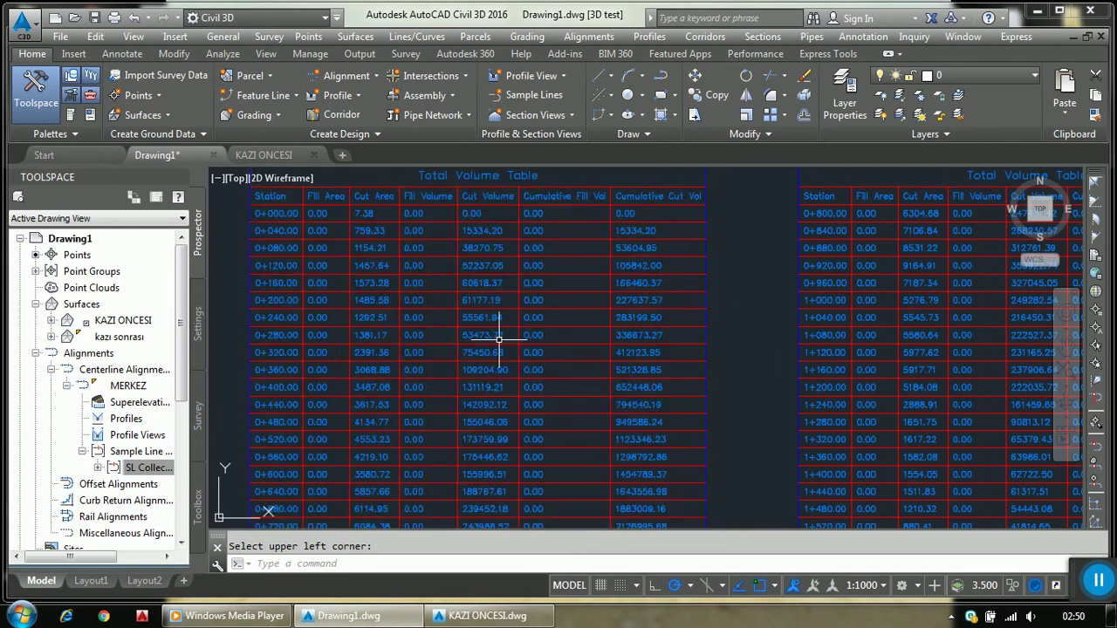
{"action": "scroll", "coordinate": [611, 262], "scroll_direction": "down", "scroll_amount": 5}
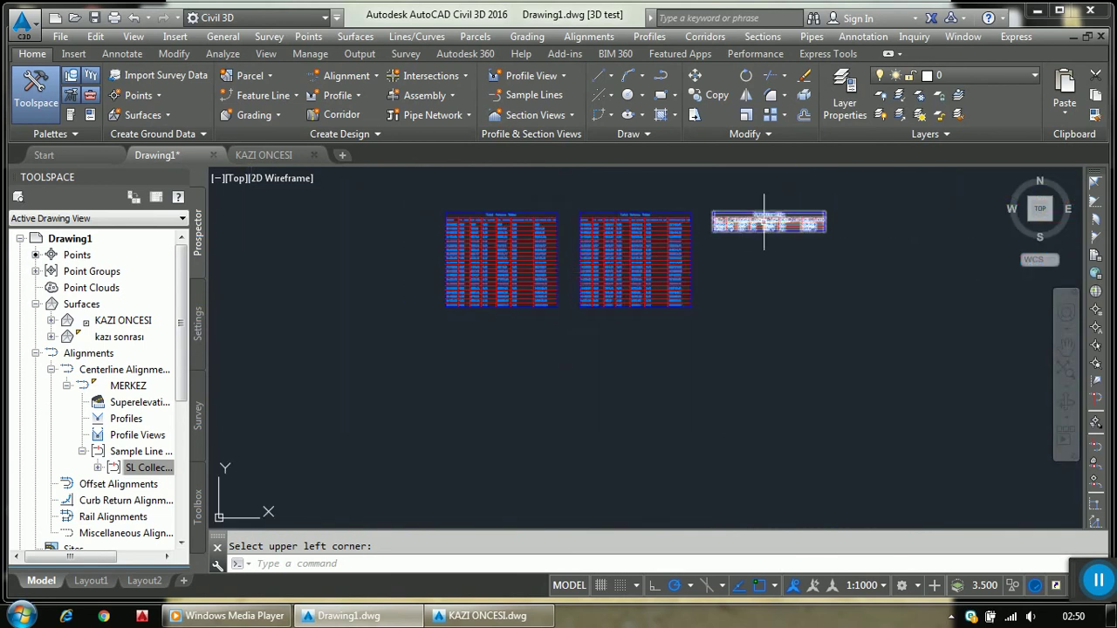
{"action": "scroll", "coordinate": [768, 229], "scroll_direction": "up", "scroll_amount": 6}
{"action": "scroll", "coordinate": [992, 224], "scroll_direction": "up", "scroll_amount": 2}
{"action": "scroll", "coordinate": [898, 274], "scroll_direction": "up", "scroll_amount": 2}
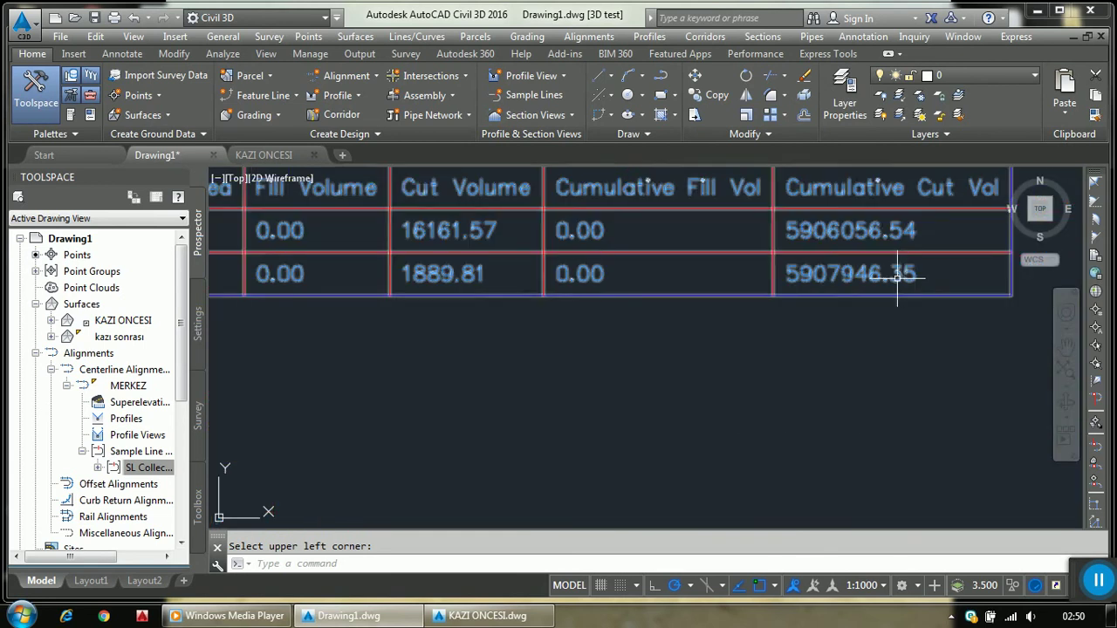
{"action": "scroll", "coordinate": [897, 278], "scroll_direction": "up", "scroll_amount": 2}
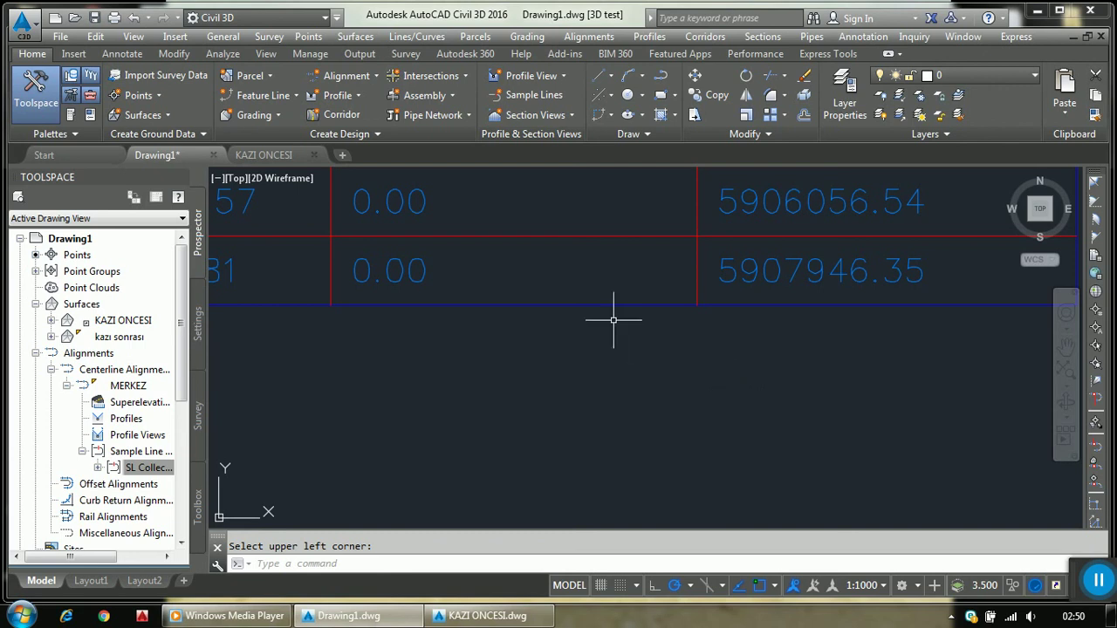
{"action": "scroll", "coordinate": [611, 315], "scroll_direction": "down", "scroll_amount": 2}
{"action": "scroll", "coordinate": [611, 314], "scroll_direction": "down", "scroll_amount": 2}
{"action": "scroll", "coordinate": [609, 335], "scroll_direction": "down", "scroll_amount": 1}
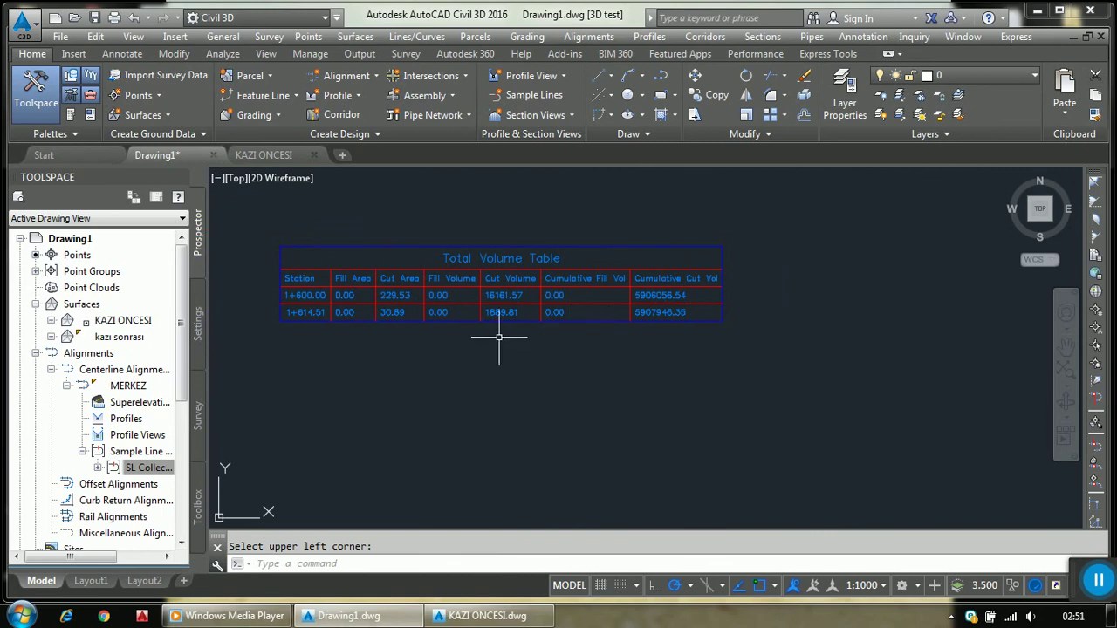
{"action": "scroll", "coordinate": [441, 340], "scroll_direction": "up", "scroll_amount": 3}
{"action": "scroll", "coordinate": [431, 348], "scroll_direction": "down", "scroll_amount": 3}
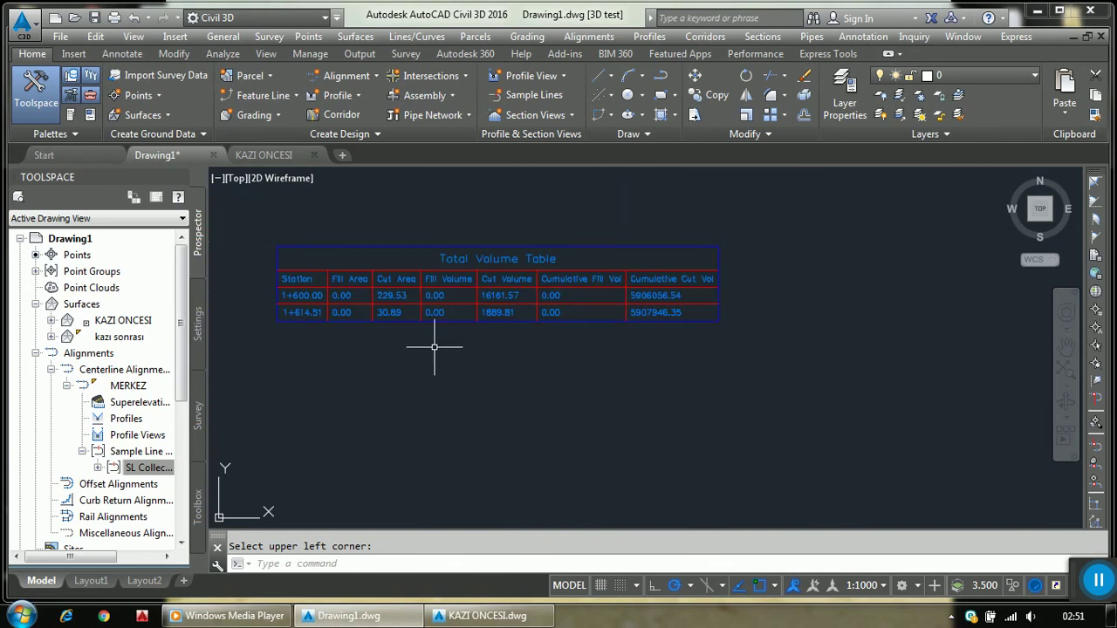